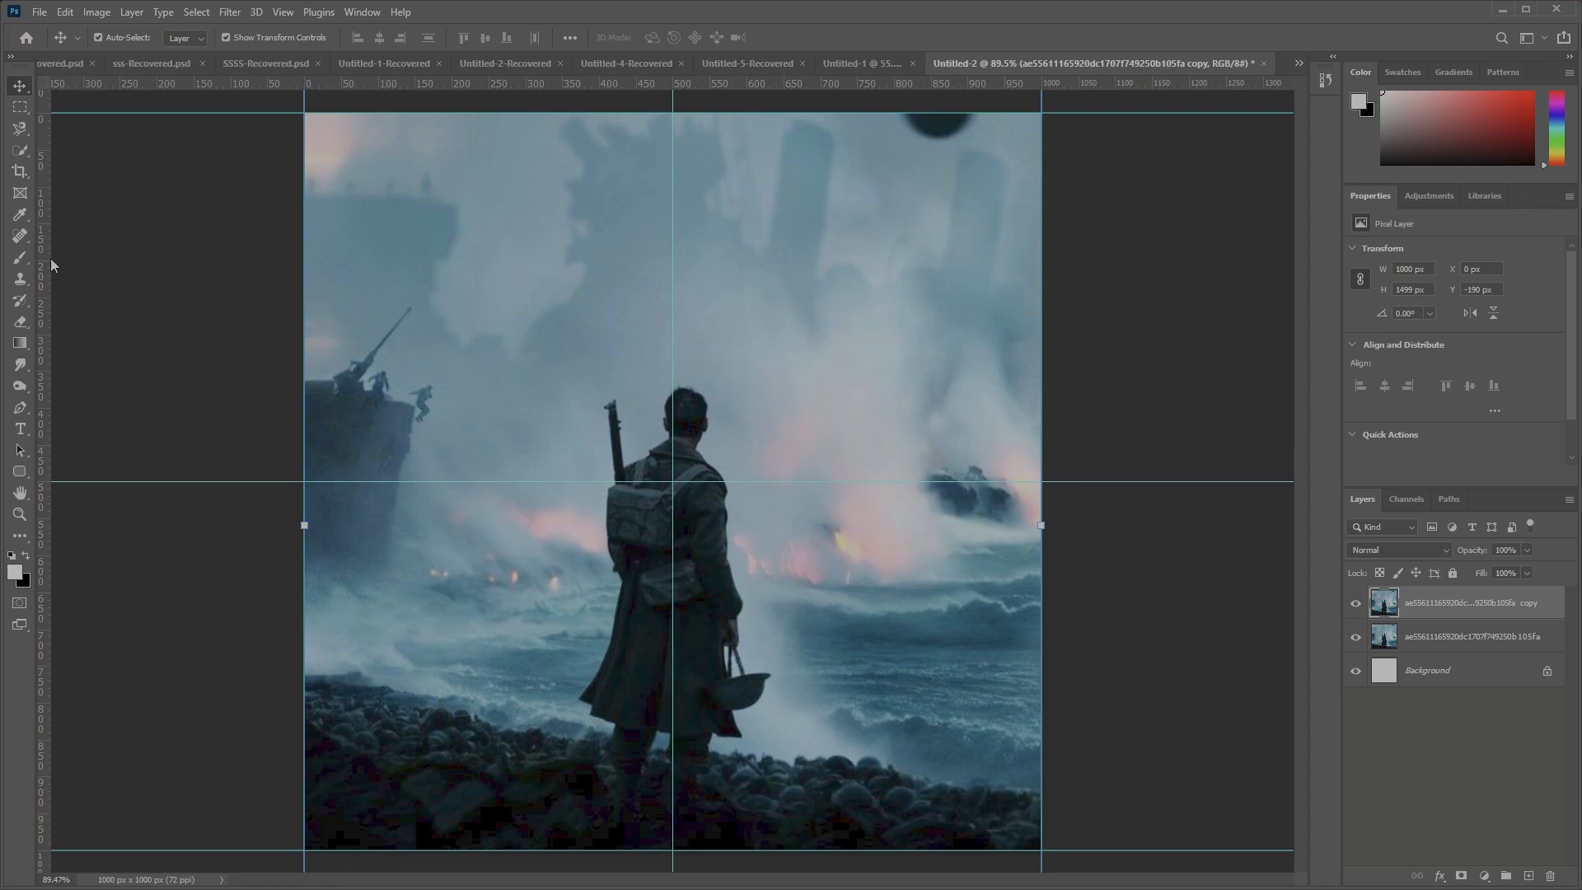
# Trace a Pen tool path from the soldier's waist up the outer edge of the backpack and around the rifle
pyautogui.click(22, 410)
pyautogui.scroll(5, 629, 657)
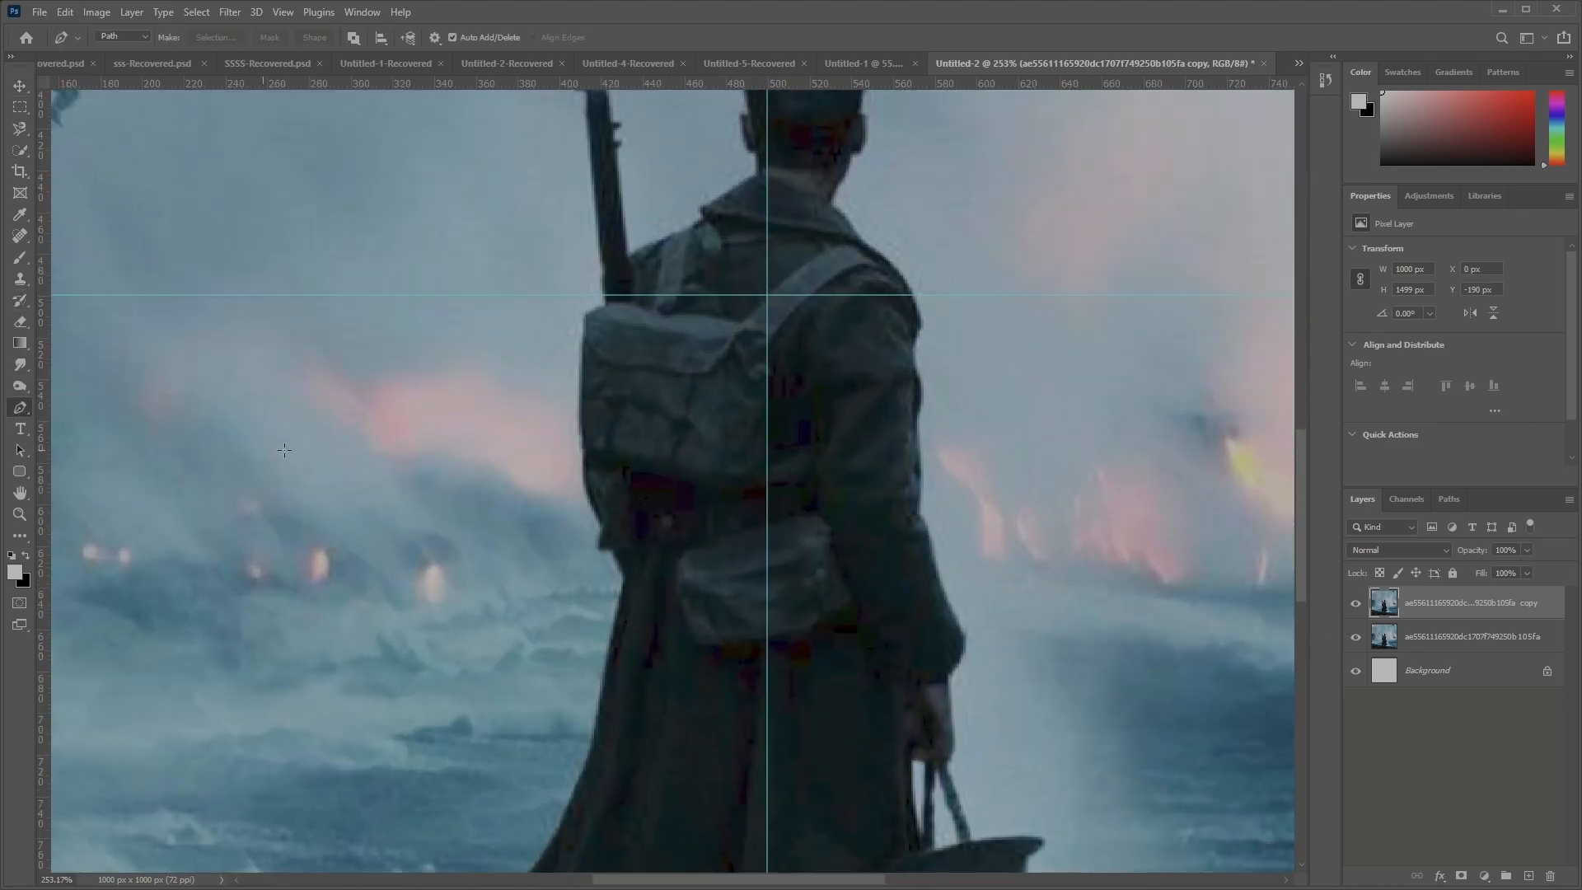
pyautogui.scroll(2, 626, 571)
pyautogui.scroll(-3, 631, 633)
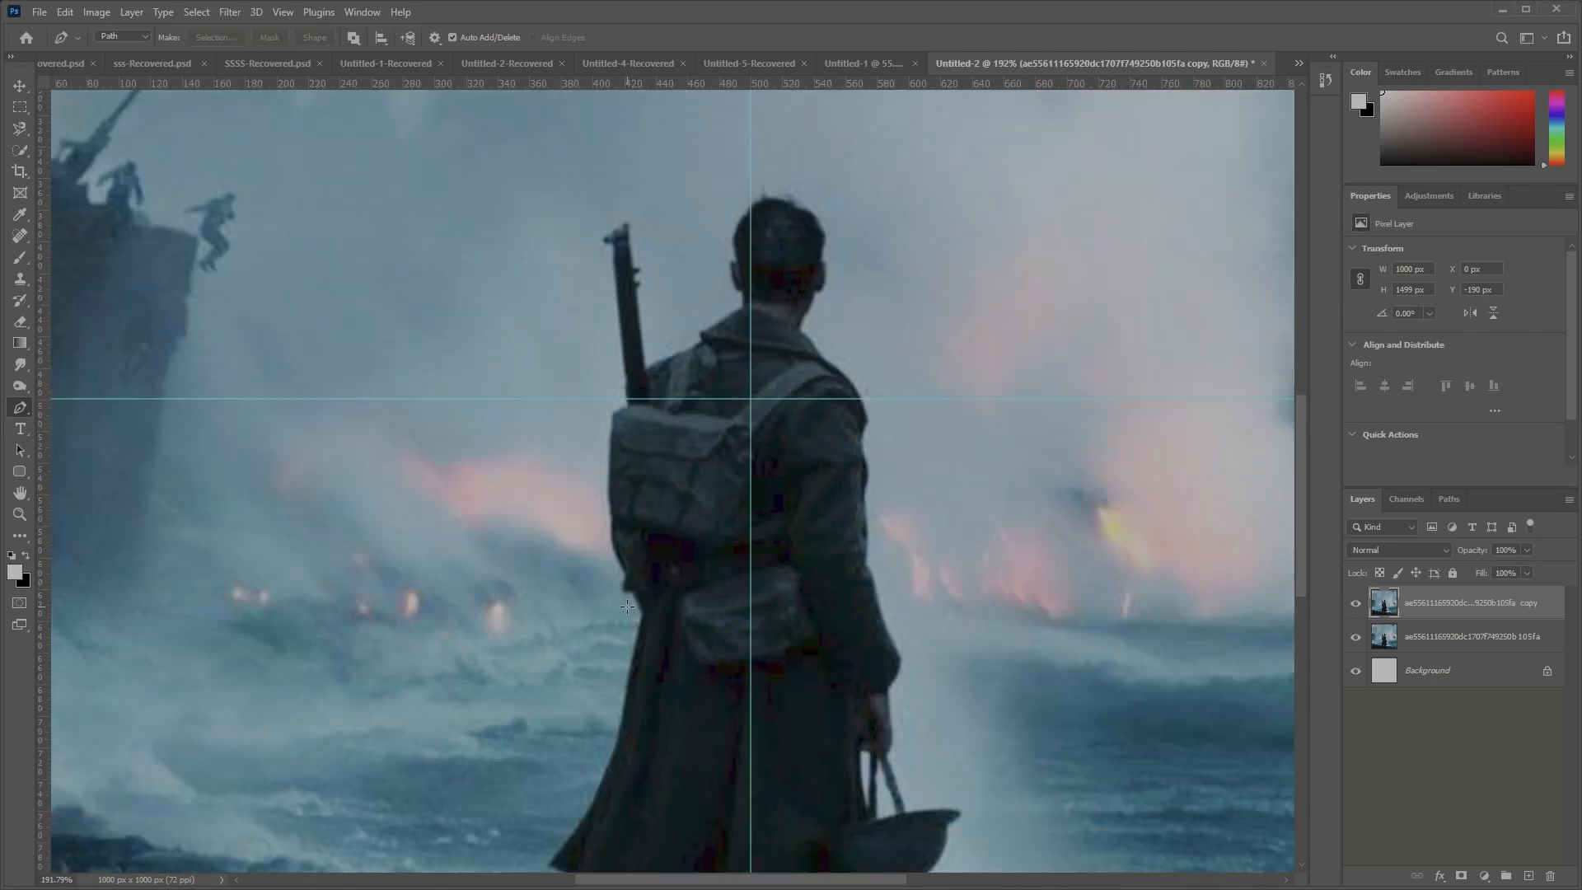
pyautogui.click(640, 620)
pyautogui.click(607, 475)
pyautogui.click(608, 442)
pyautogui.click(611, 428)
pyautogui.click(622, 356)
pyautogui.click(624, 238)
pyautogui.click(645, 351)
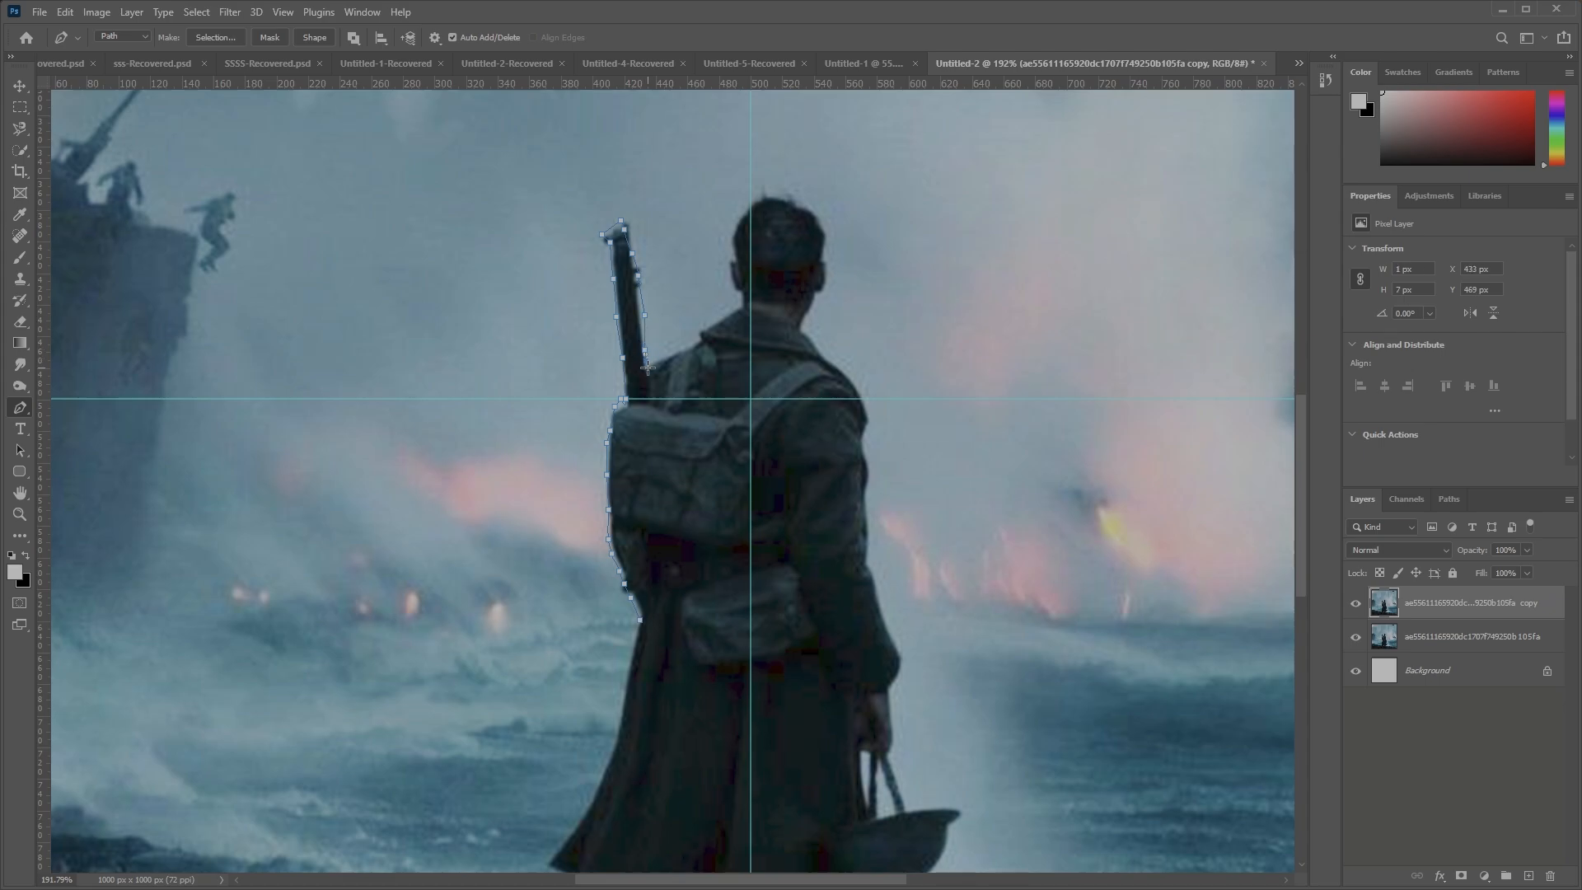
pyautogui.scroll(2, 648, 303)
pyautogui.hotkey('ctrl', 'z')
pyautogui.hotkey('ctrl', 'z')
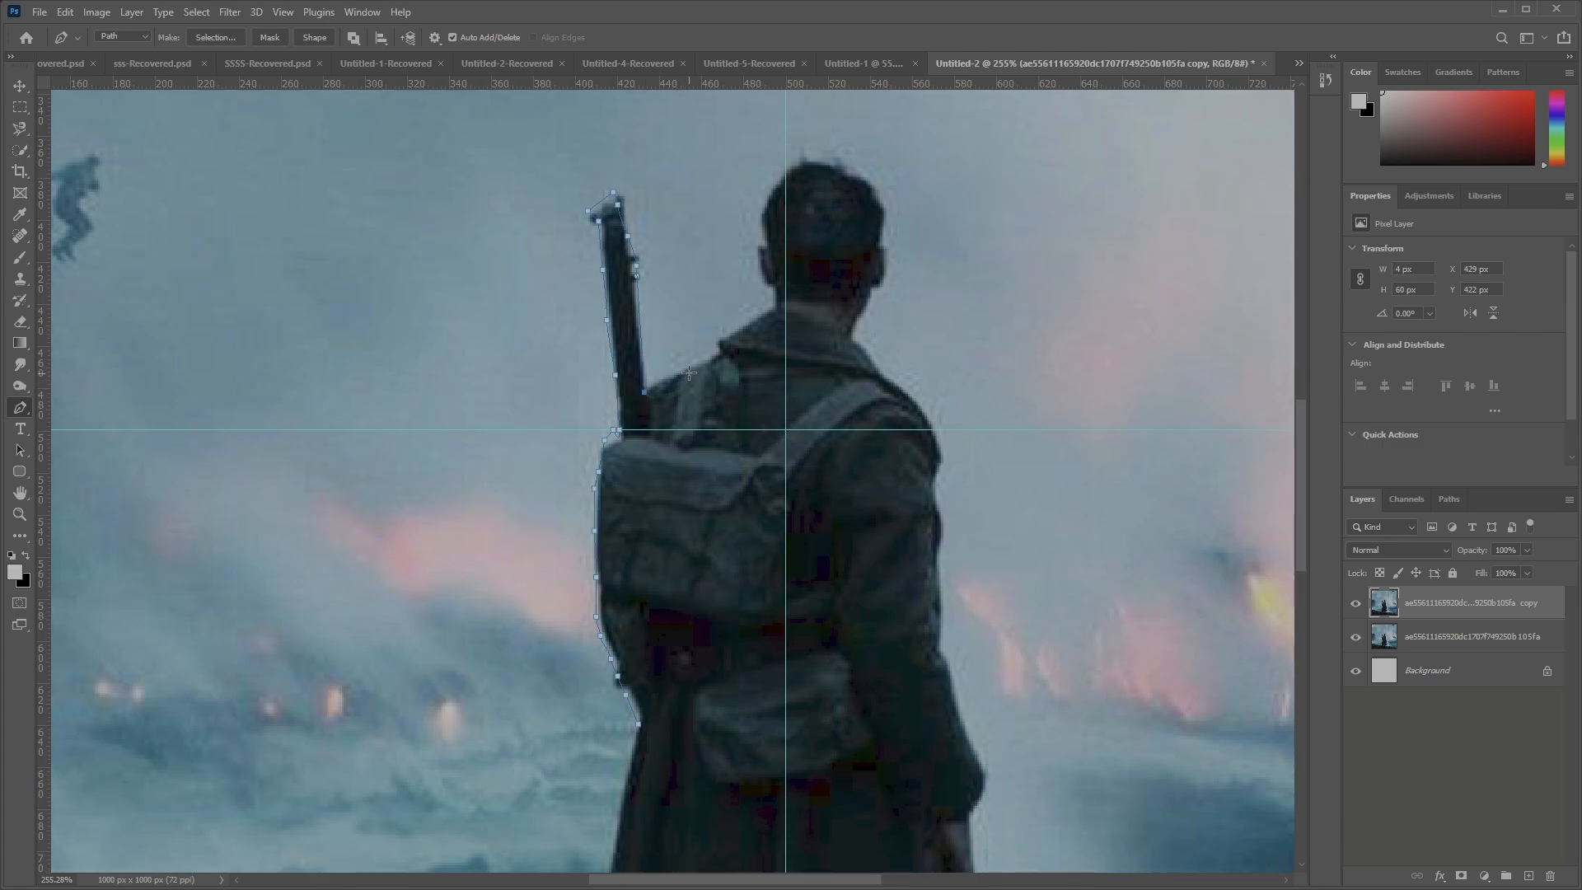
# Extend the path over the soldier's left shoulder and collar, up the neck to the left ear
pyautogui.click(718, 340)
pyautogui.click(773, 306)
pyautogui.click(771, 282)
pyautogui.click(757, 252)
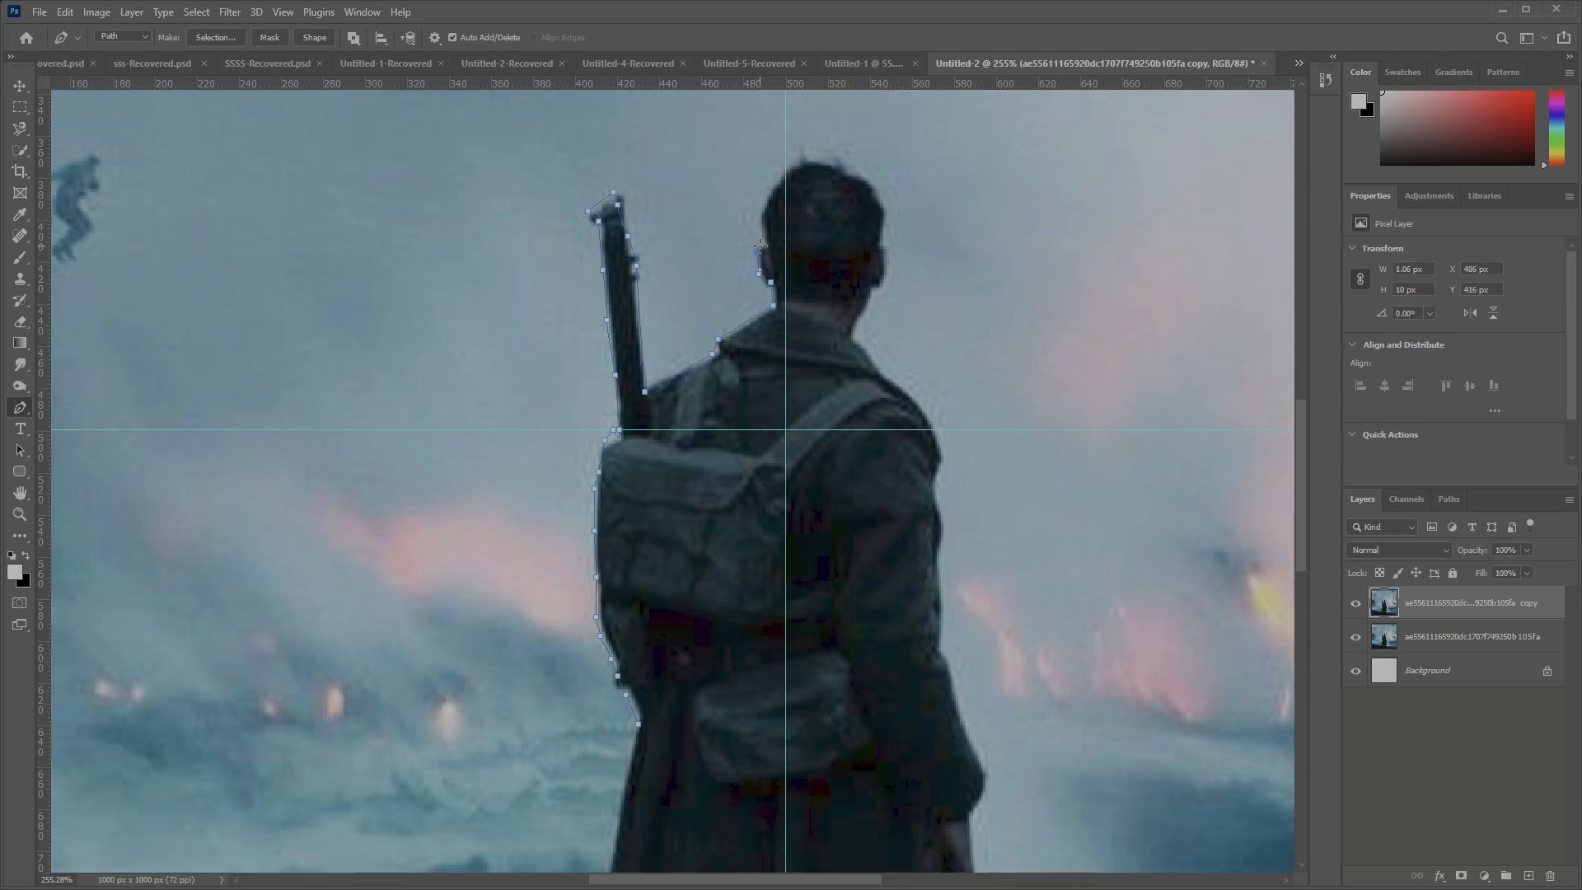
# Continue the path around the soldier's hair and head, down past the right ear
pyautogui.click(771, 191)
pyautogui.click(785, 180)
pyautogui.click(814, 158)
pyautogui.click(836, 162)
pyautogui.click(863, 186)
pyautogui.click(883, 212)
pyautogui.click(880, 239)
pyautogui.click(884, 262)
pyautogui.click(879, 283)
# Run the path along the right shoulder and arm, curve it across the lower back, and close it at the starting point
pyautogui.click(855, 336)
pyautogui.click(940, 467)
pyautogui.click(943, 503)
pyautogui.click(960, 543)
pyautogui.click(975, 602)
pyautogui.moveTo(972, 673); pyautogui.dragTo(931, 700)
pyautogui.moveTo(815, 724); pyautogui.dragTo(658, 744)
pyautogui.click(640, 725)
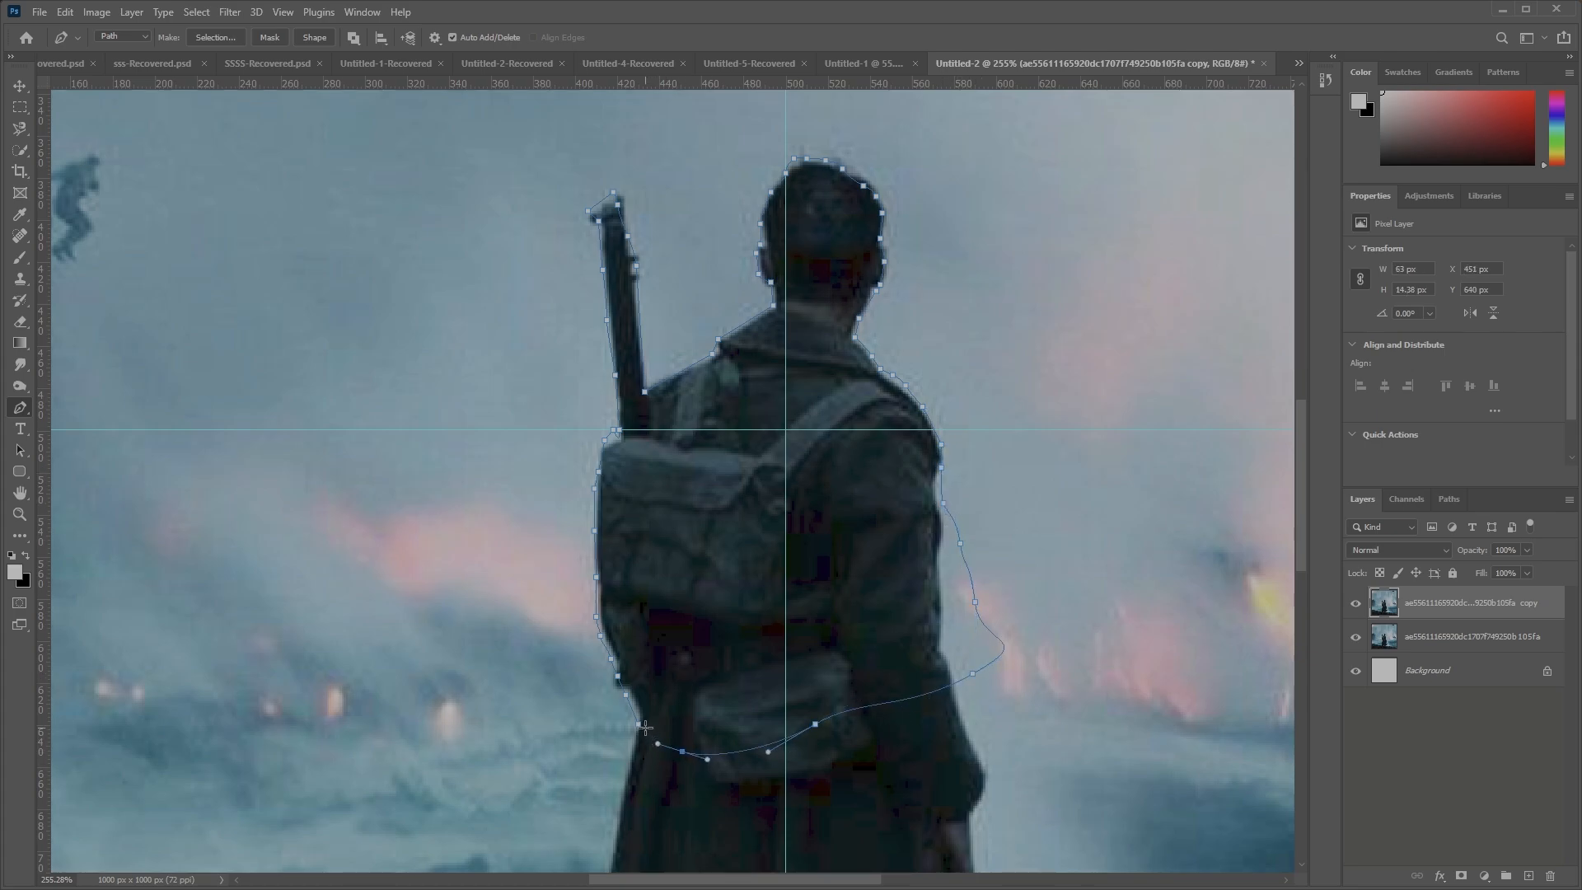
# Convert the closed path into a new anti-aliased selection with a 0-pixel feather and invert it
pyautogui.click(215, 37)
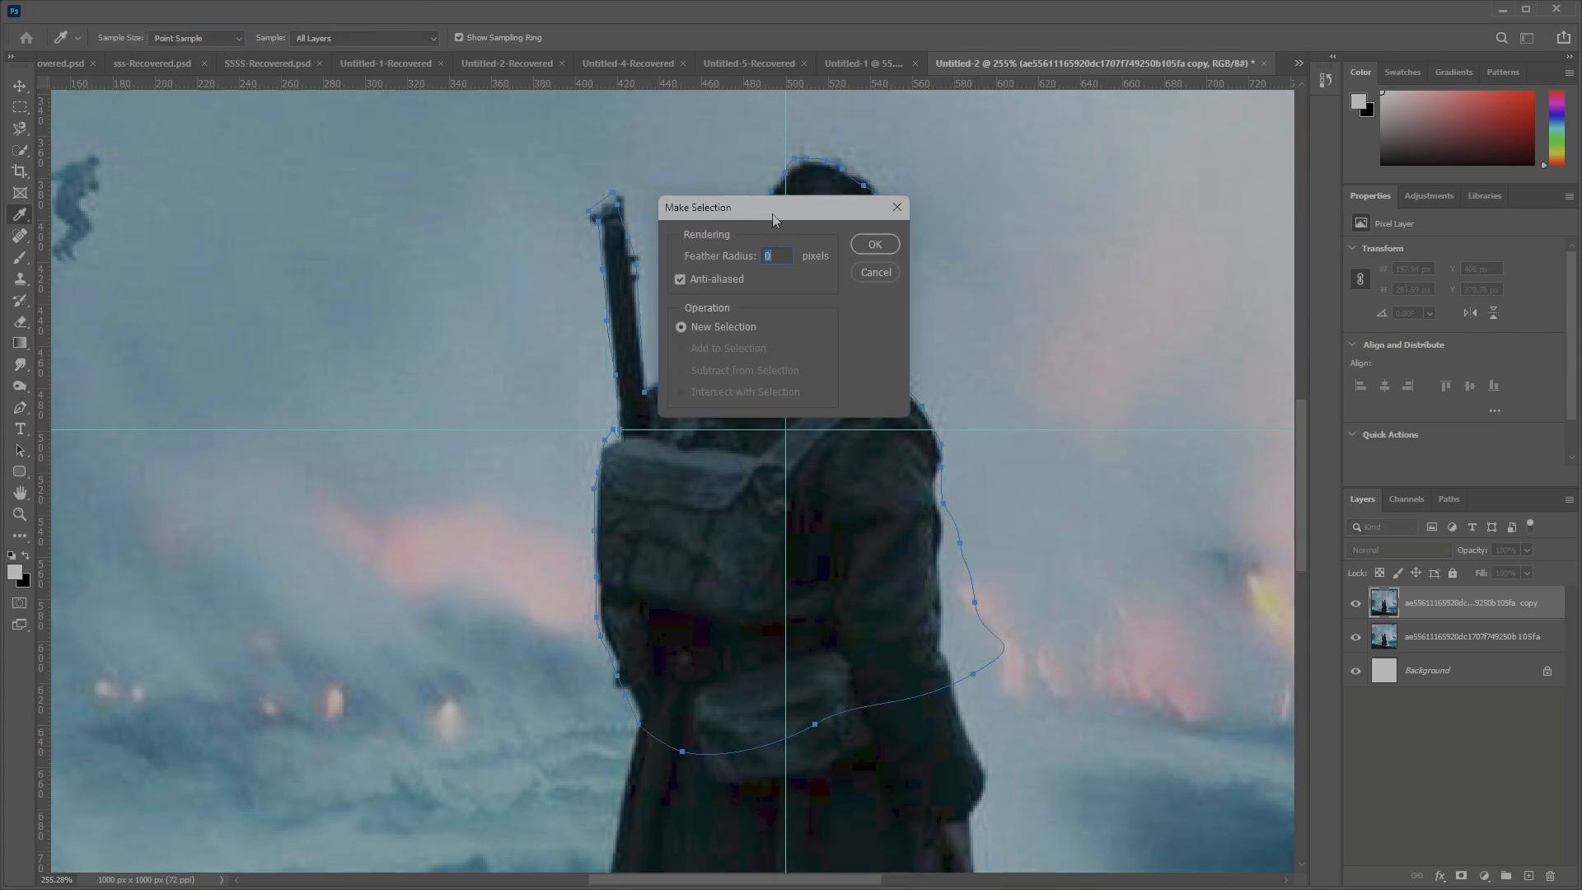
pyautogui.click(875, 245)
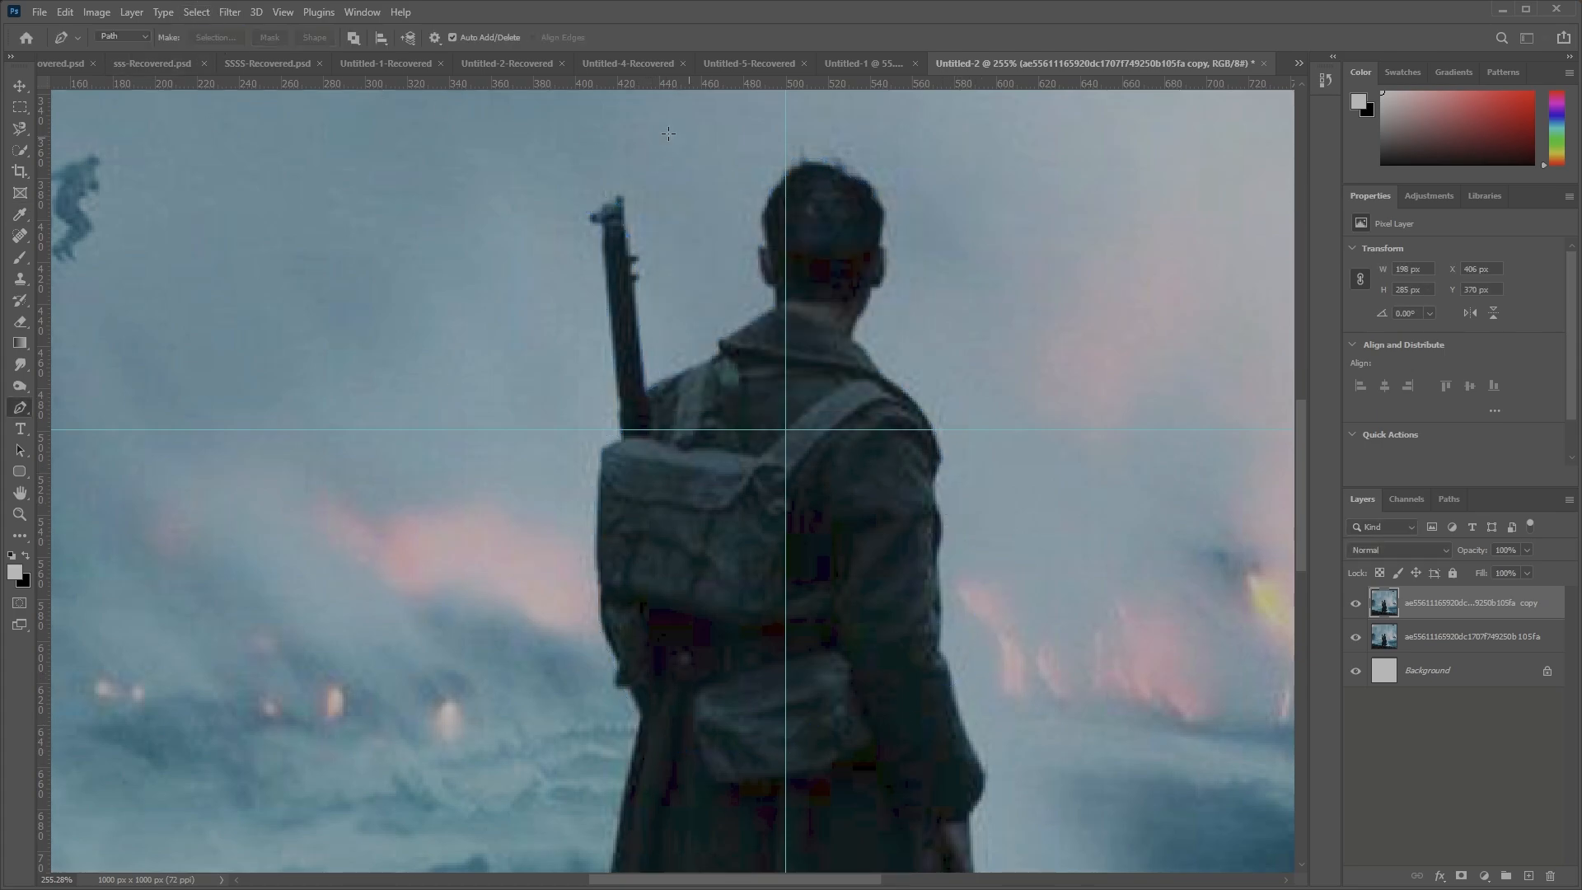
pyautogui.click(205, 17)
pyautogui.click(219, 76)
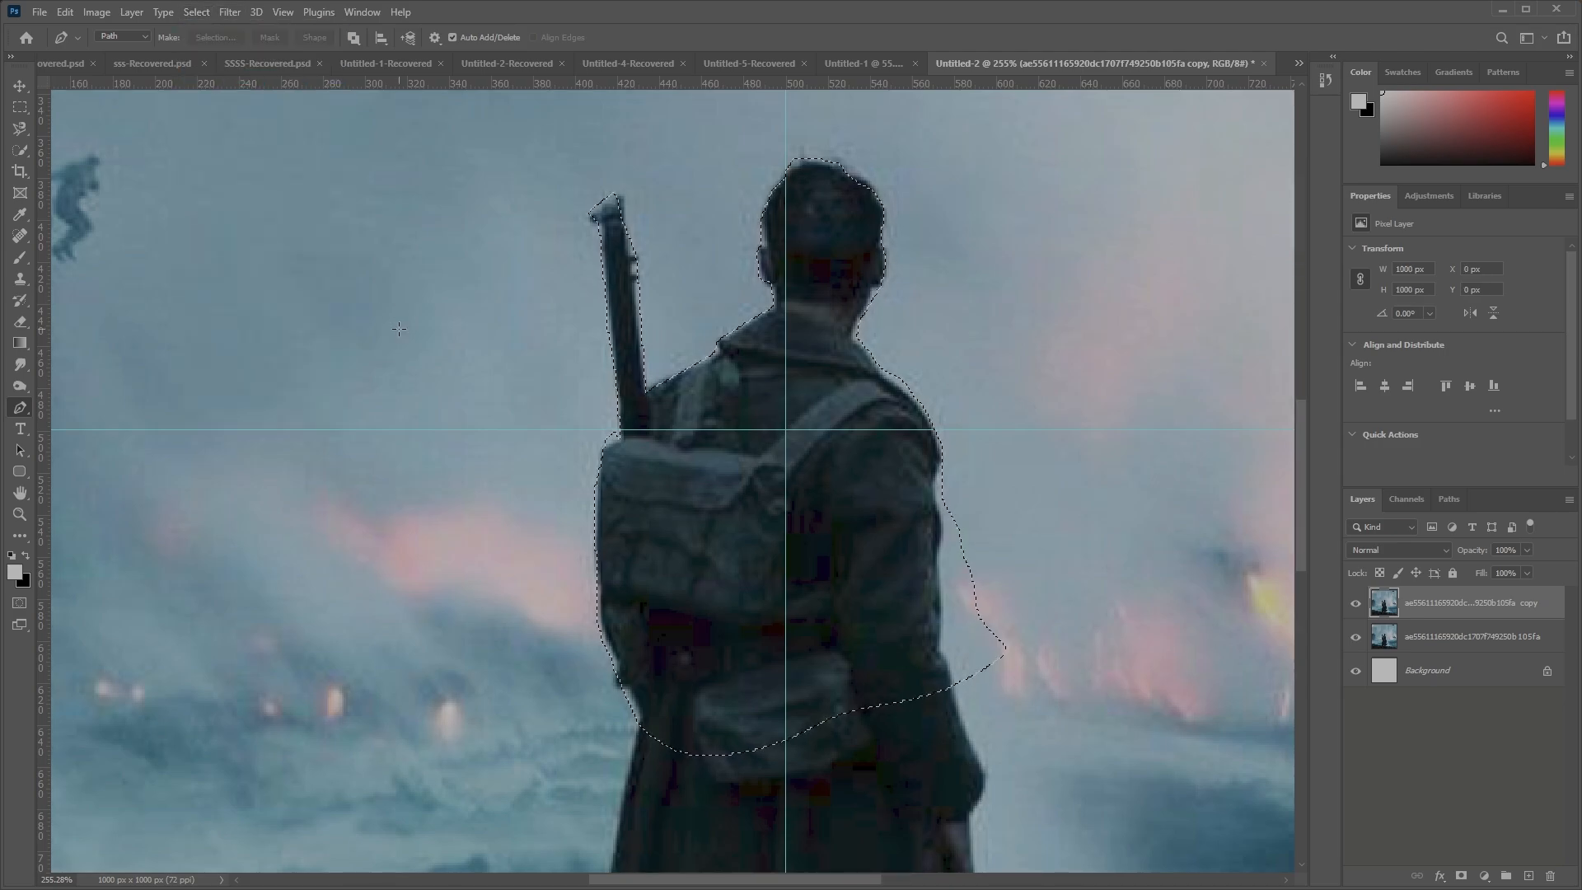
# Delete everything around the soldier's upper body on the copied photo layer and deselect
pyautogui.press('Delete')
pyautogui.click(21, 108)
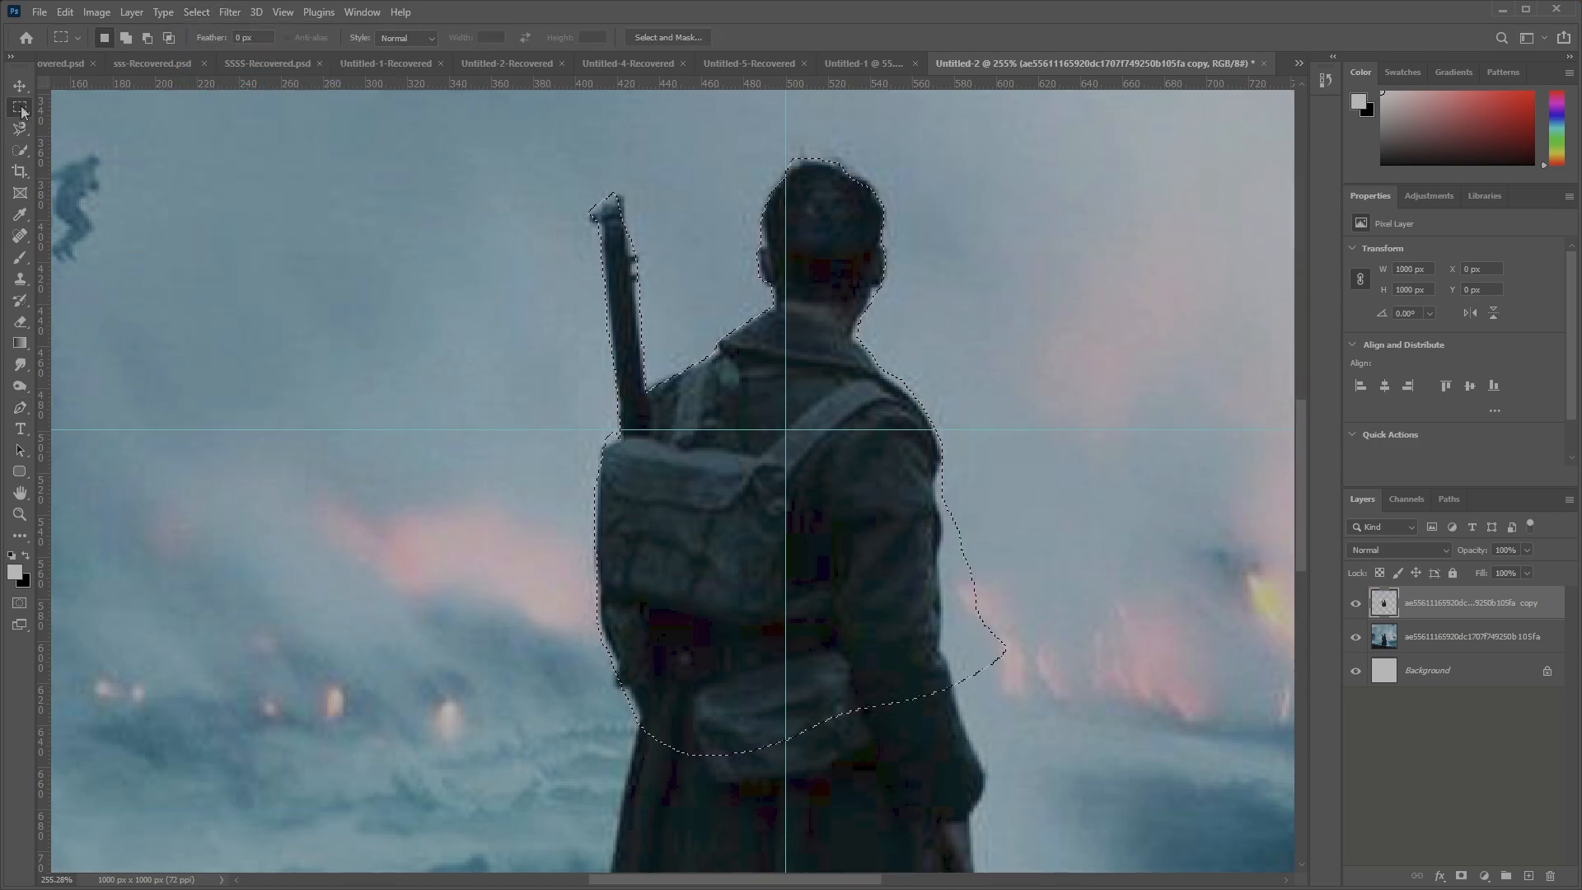
pyautogui.hotkey('ctrl', 'd')
pyautogui.hotkey('ctrl', '0')
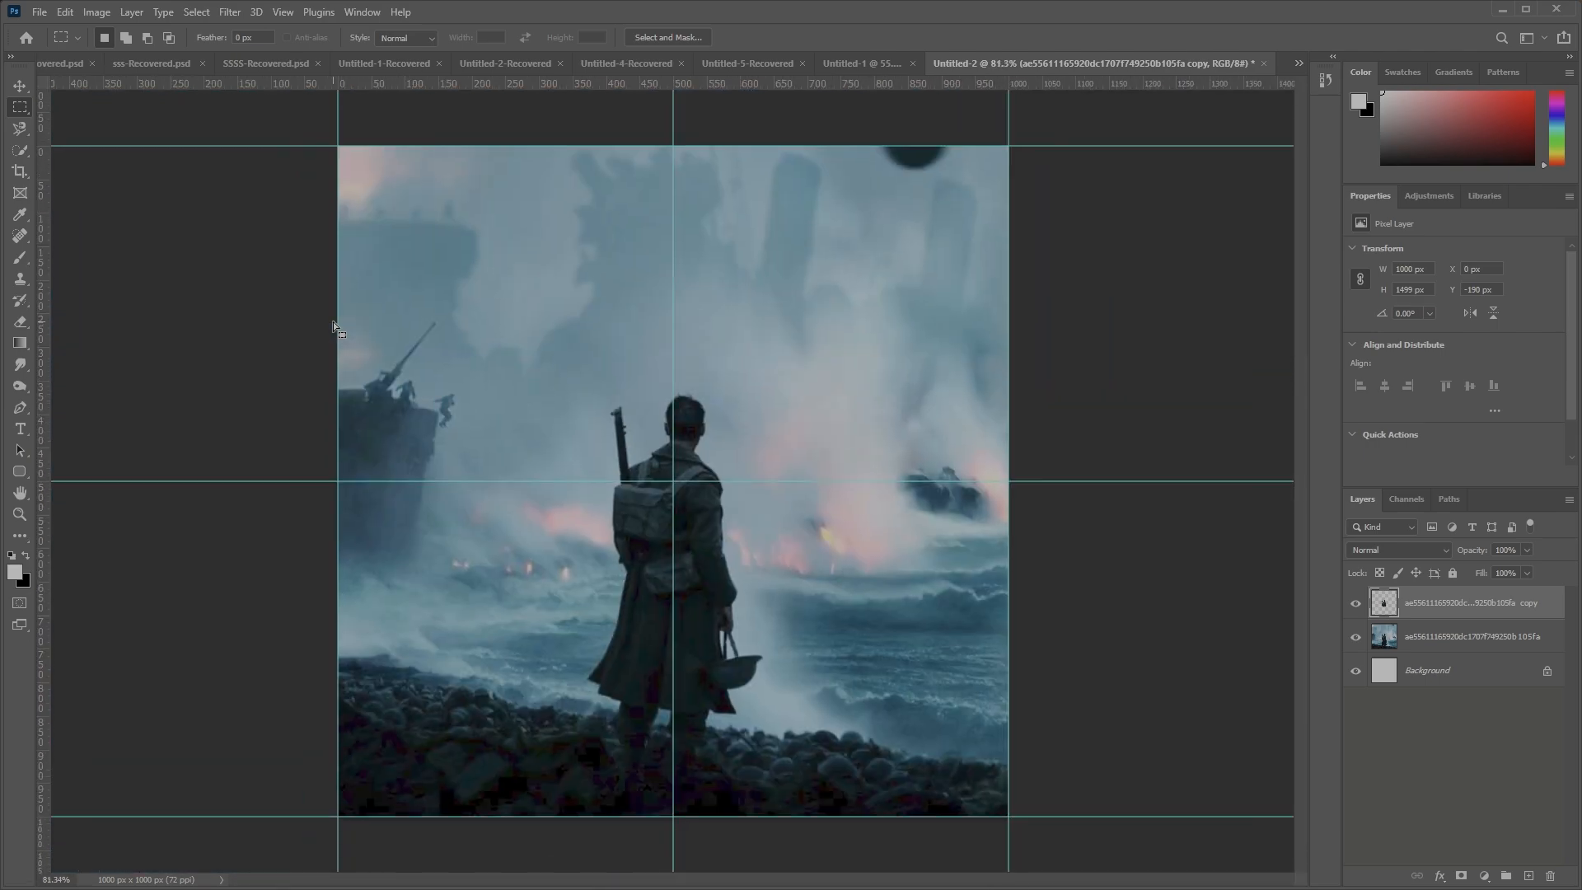
pyautogui.hotkey('ctrl', '-')
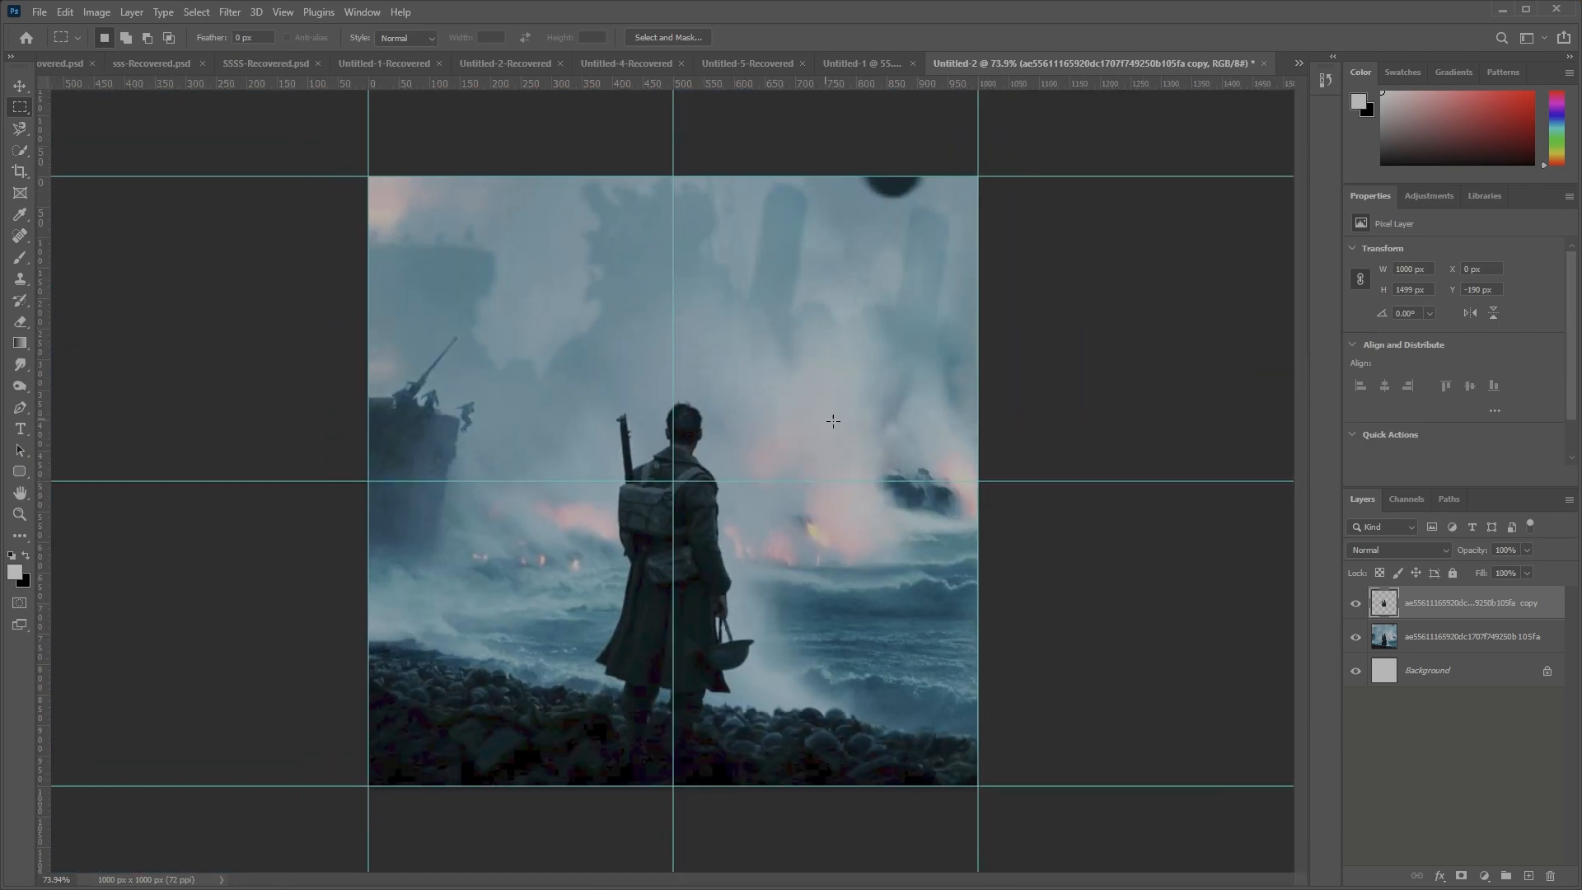
# Add a Solid Color fill layer in red b00e0e directly above the original photo layer
pyautogui.click(1452, 639)
pyautogui.click(132, 12)
pyautogui.moveTo(248, 208)
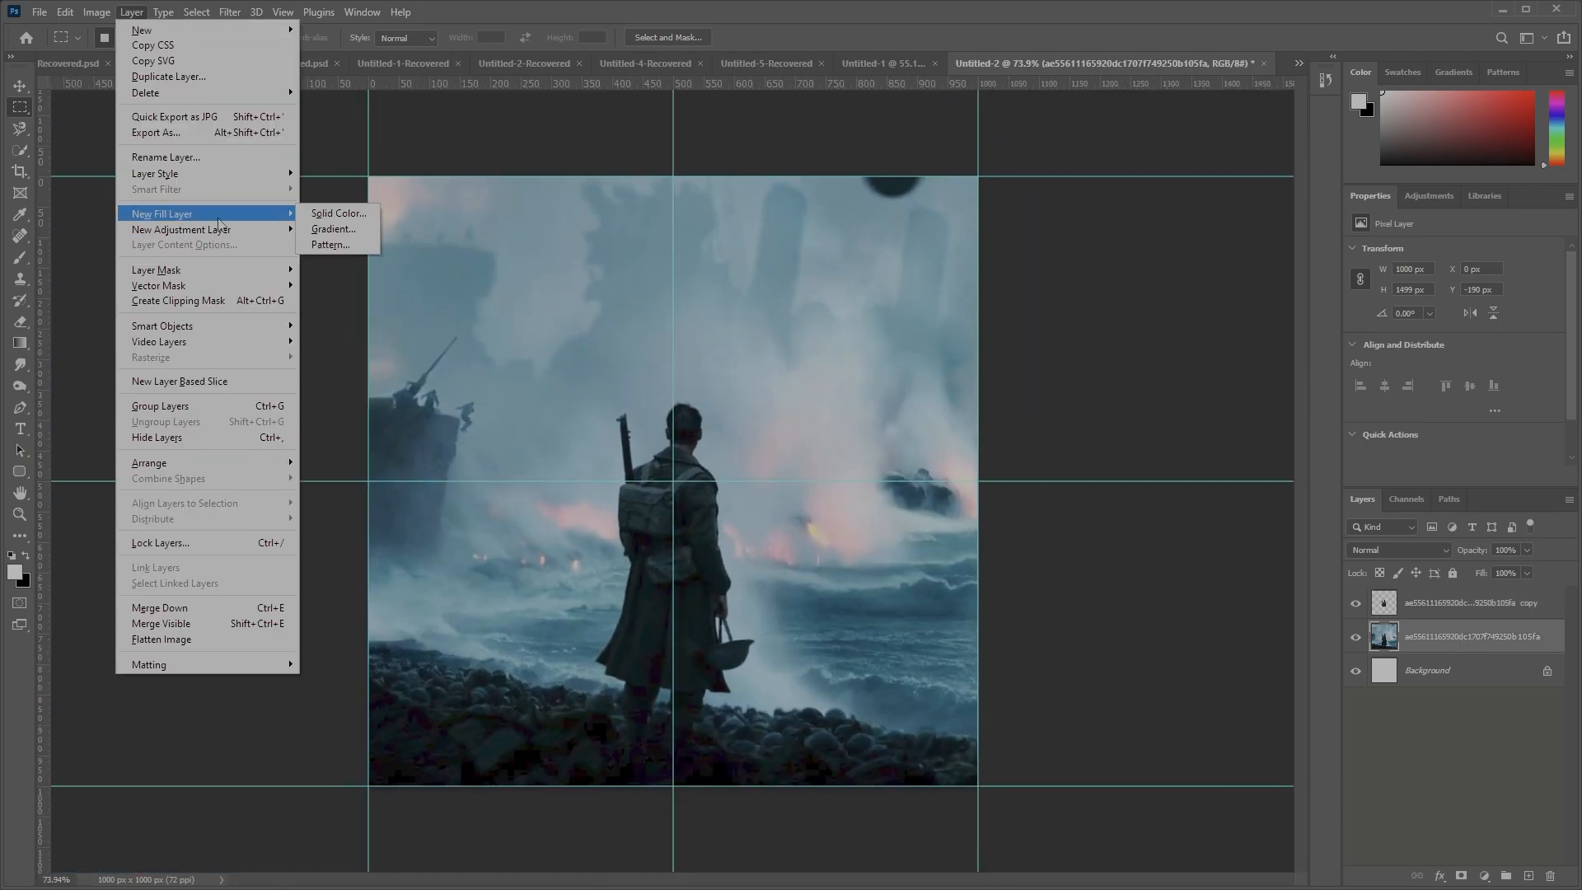
pyautogui.click(334, 211)
pyautogui.click(920, 252)
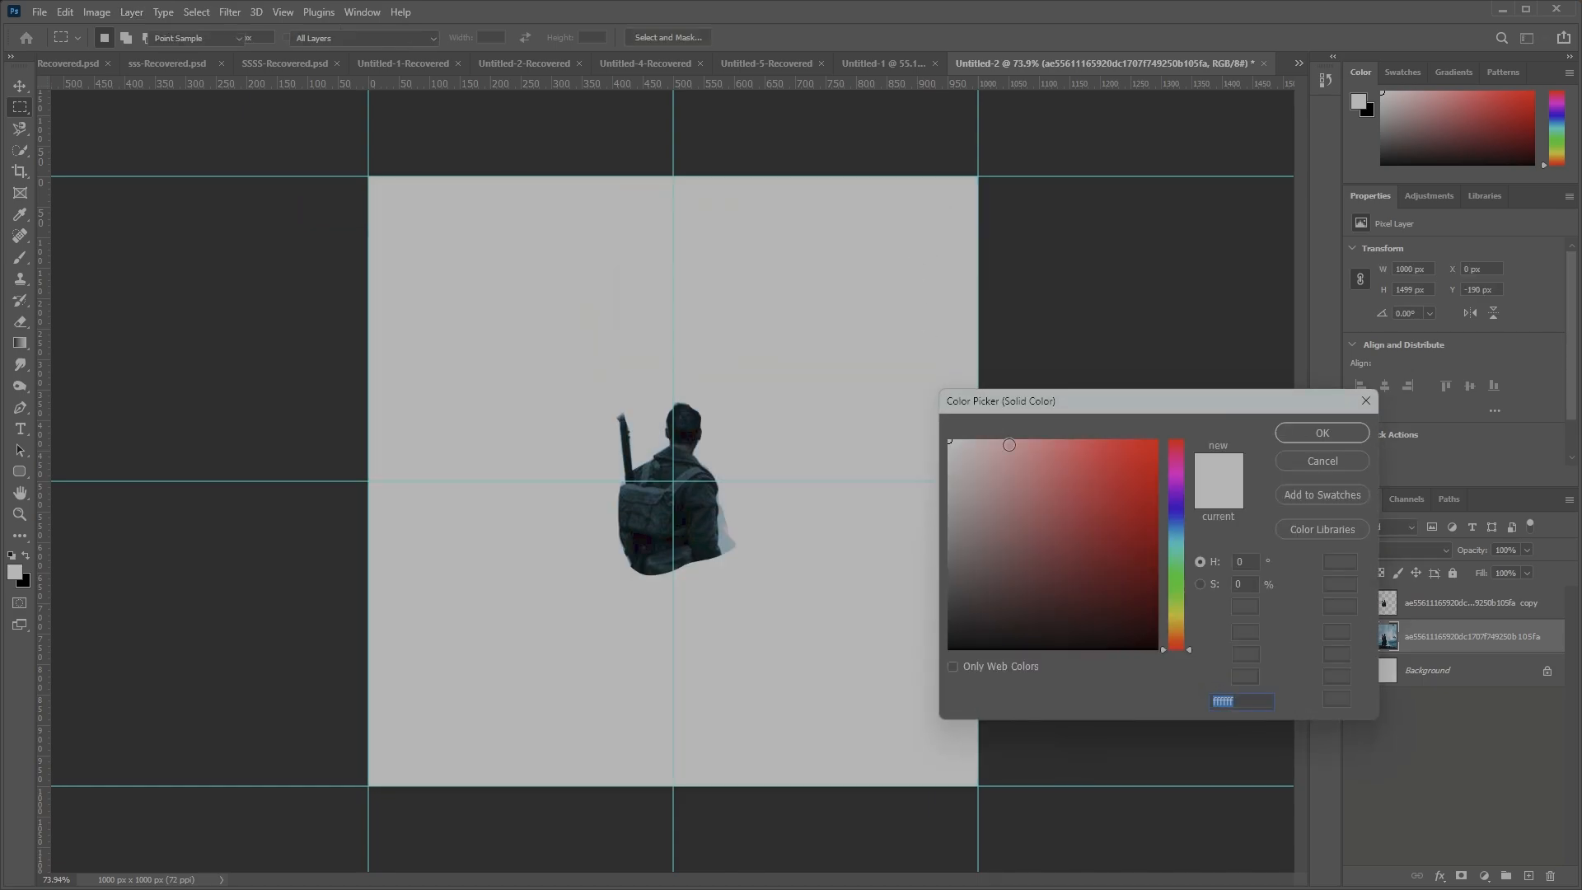
pyautogui.moveTo(1066, 559); pyautogui.dragTo(1017, 535)
pyautogui.write('bb1919')
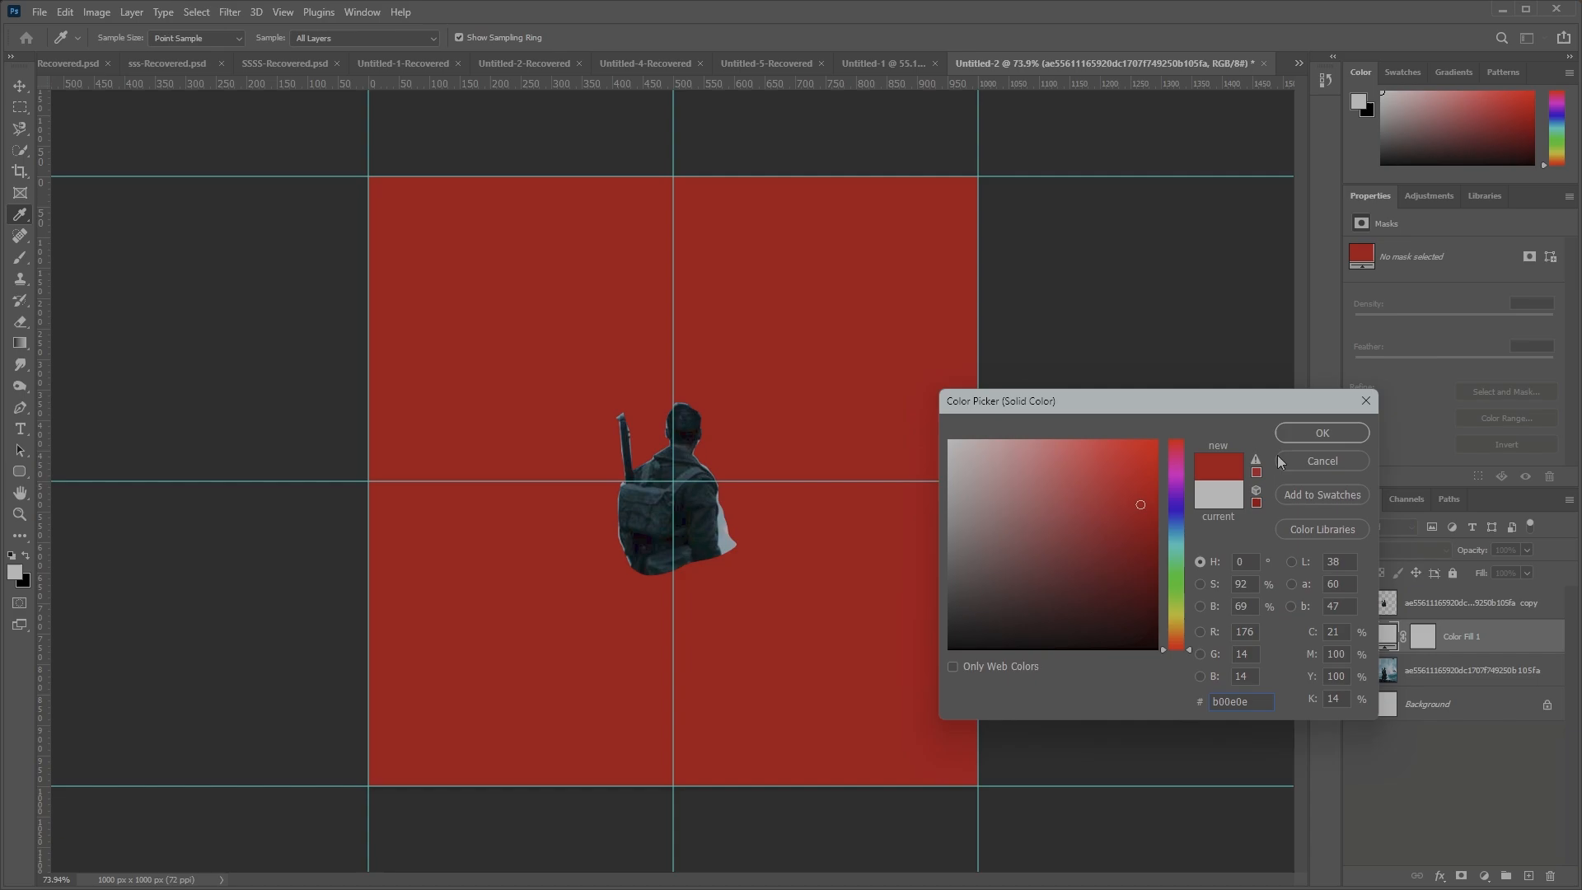
pyautogui.click(1321, 433)
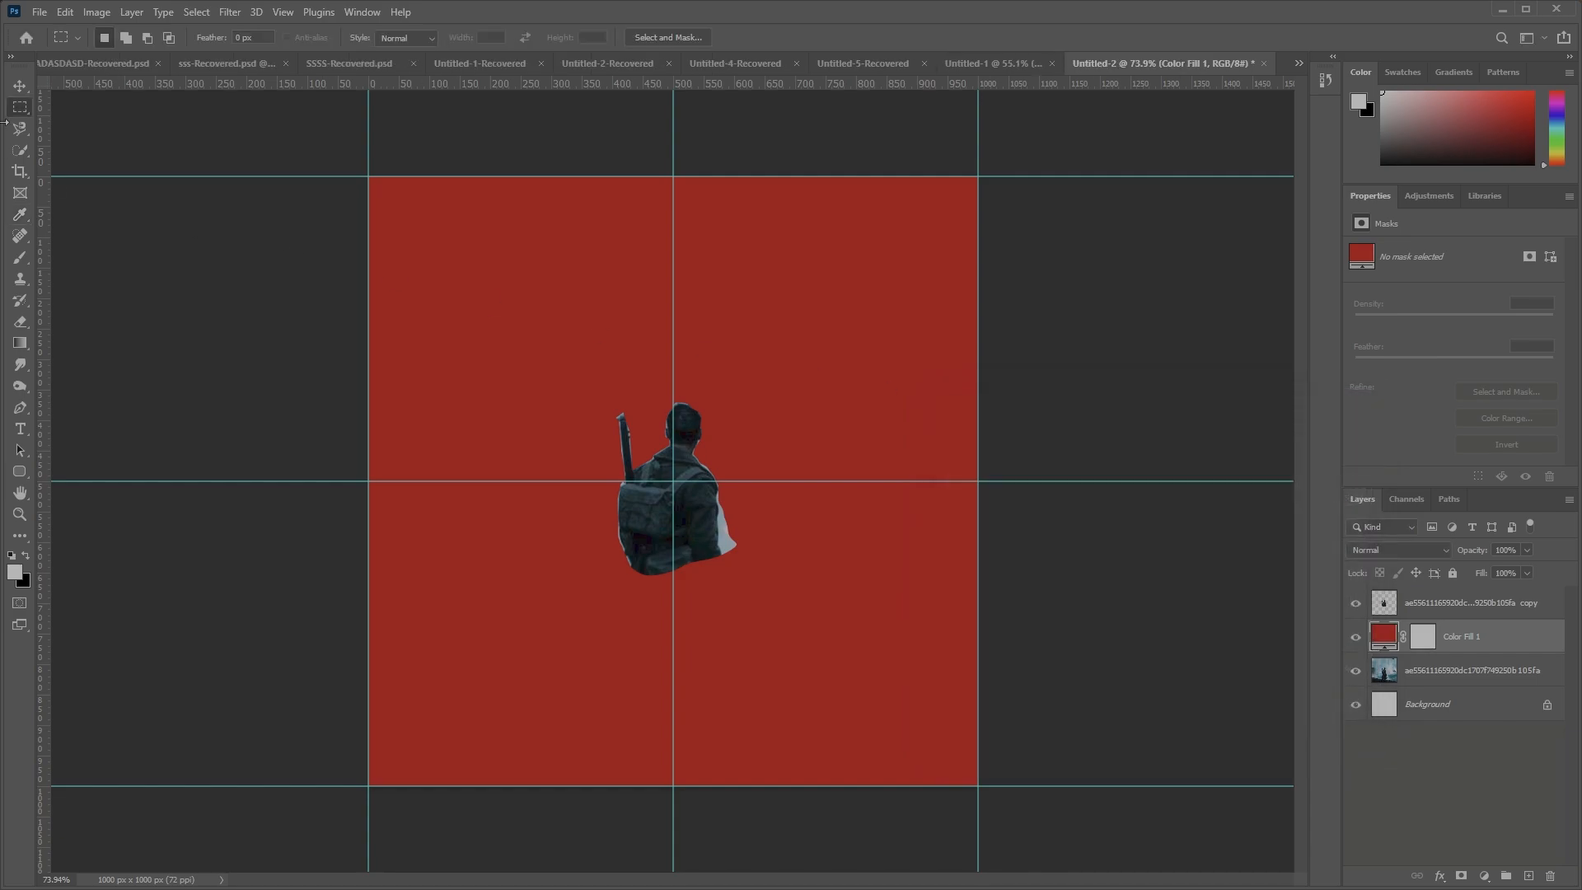
# Rasterize the red fill layer and delete its lower half, up to the horizontal centre guide
pyautogui.rightClick(1464, 643)
pyautogui.click(1401, 447)
pyautogui.moveTo(362, 811); pyautogui.dragTo(1136, 482)
pyautogui.press('Delete')
pyautogui.hotkey('ctrl', 'd')
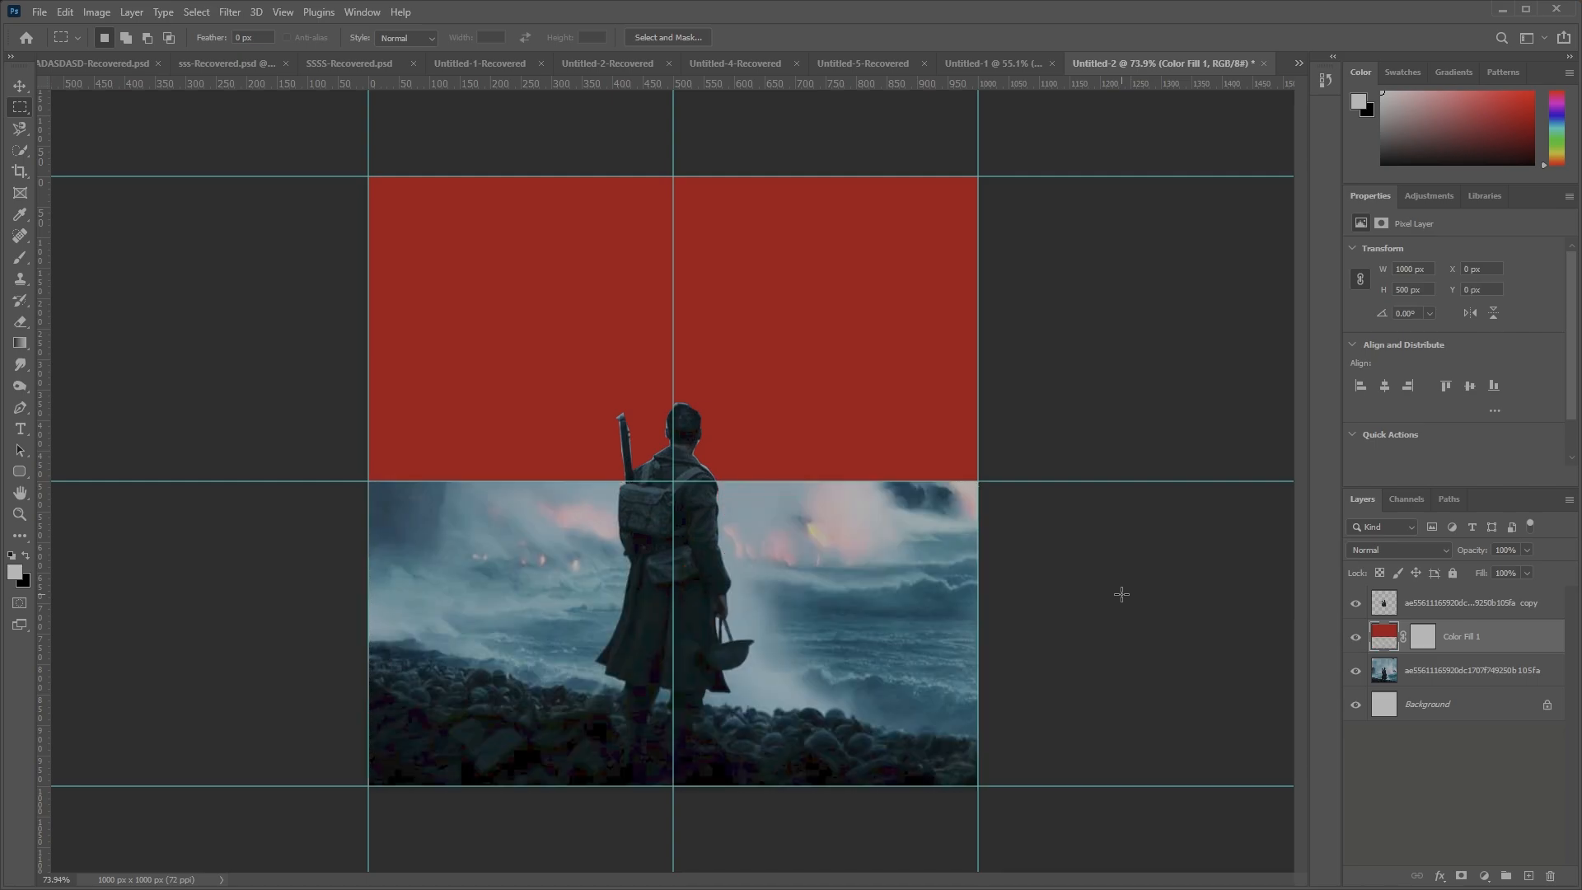
pyautogui.hotkey('ctrl', '+')
pyautogui.hotkey('ctrl', '-')
# Add a Color Overlay effect to the red fill layer
pyautogui.click(130, 13)
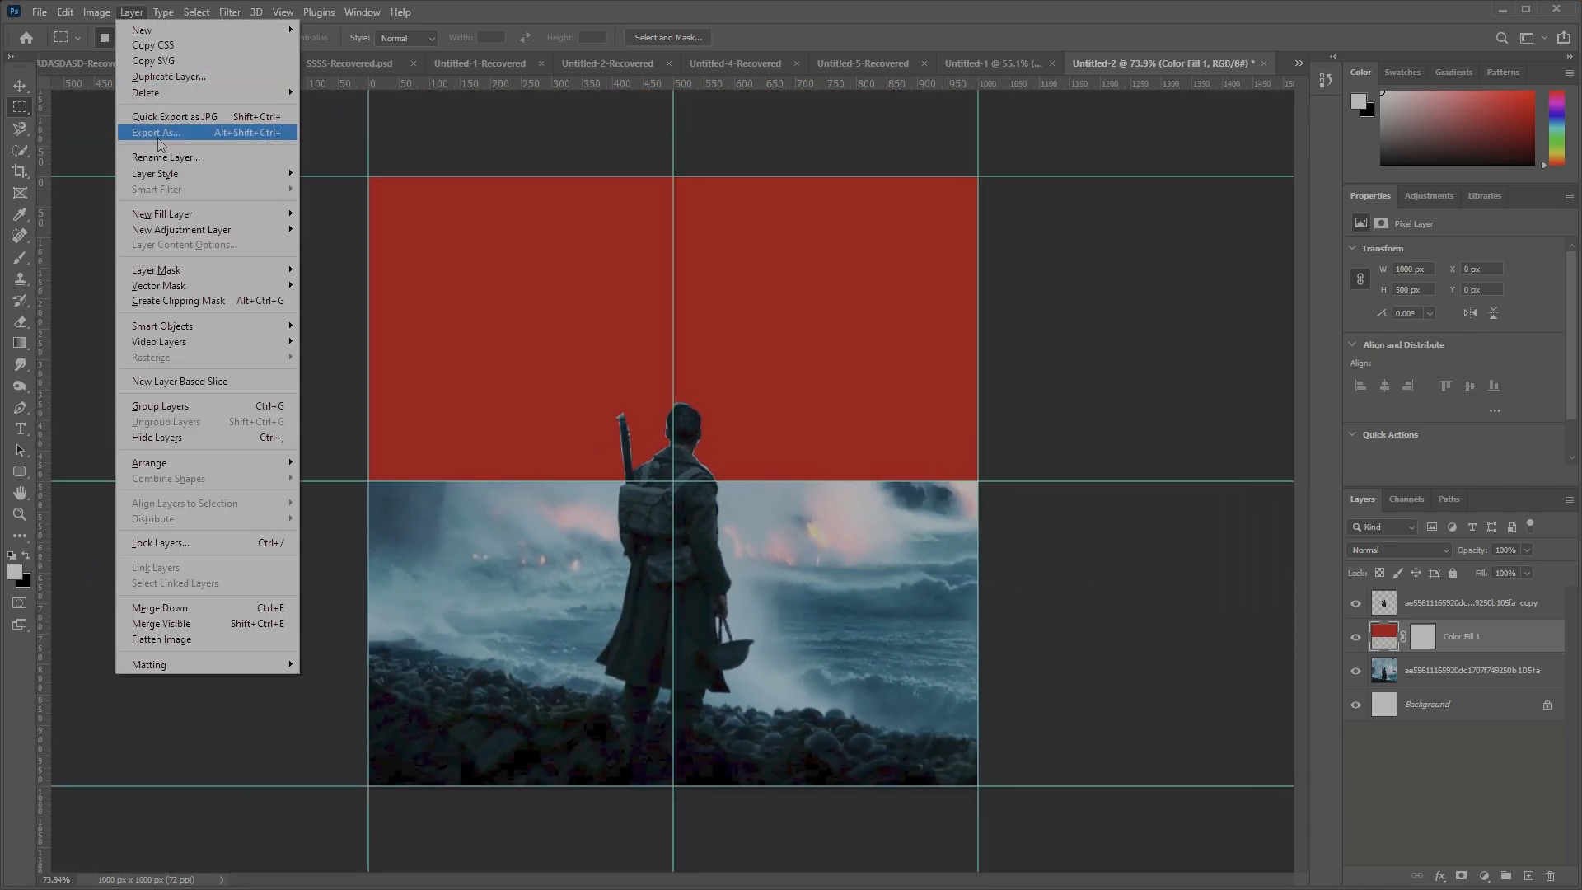
pyautogui.moveTo(153, 174)
pyautogui.click(344, 275)
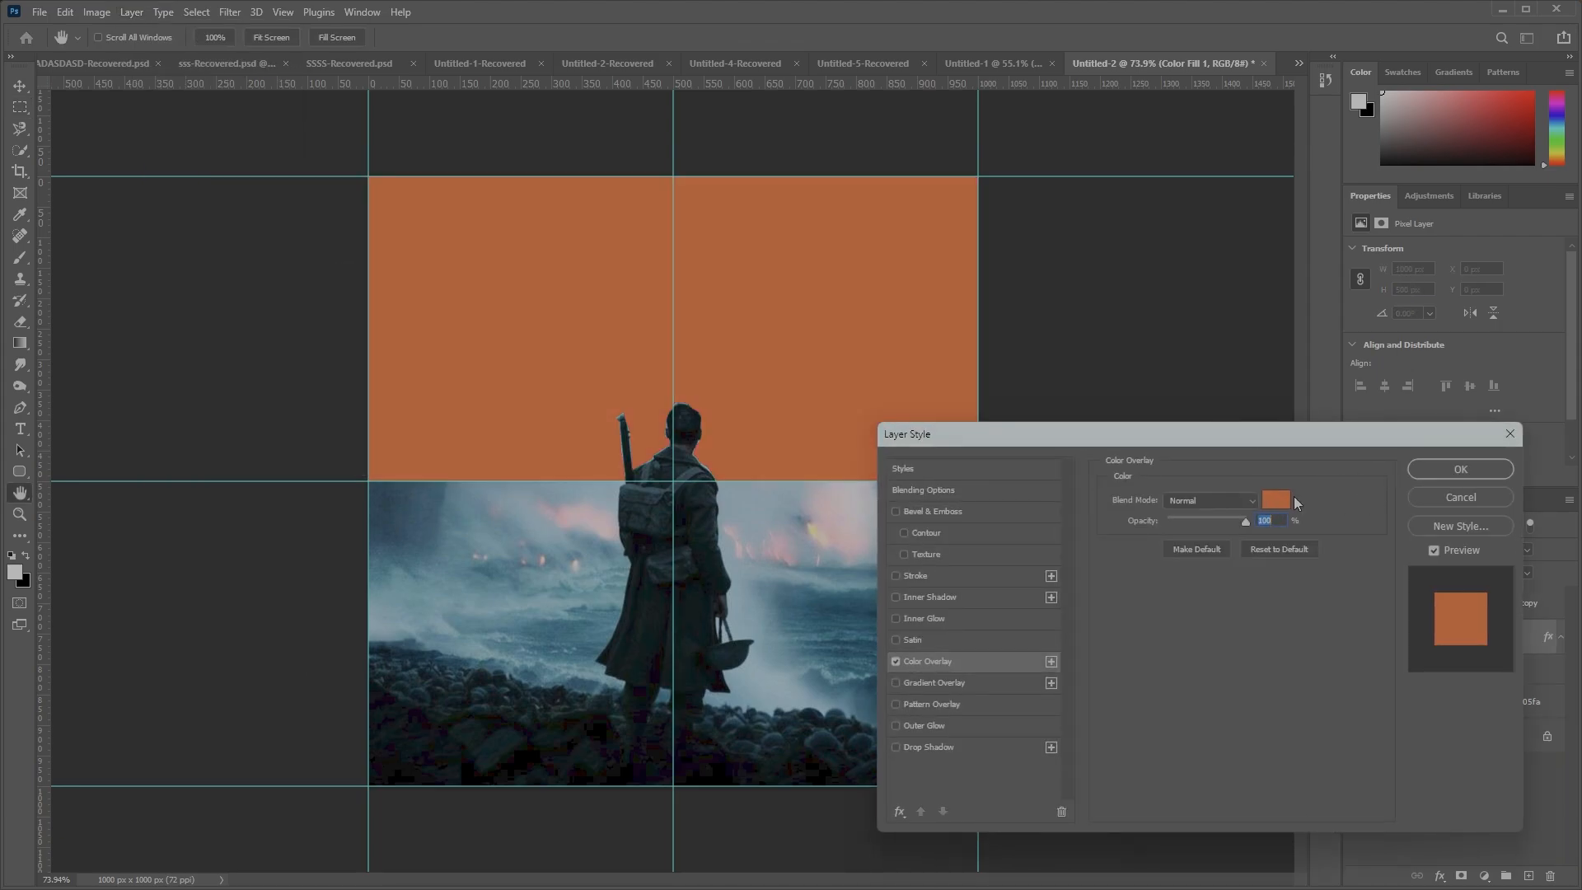
# Try overlay colours such as 8db3c7, 3f7d92, fd540a and a55e3f, and accept the dark tone 020a0c sampled from the photo
pyautogui.click(1276, 500)
pyautogui.click(775, 573)
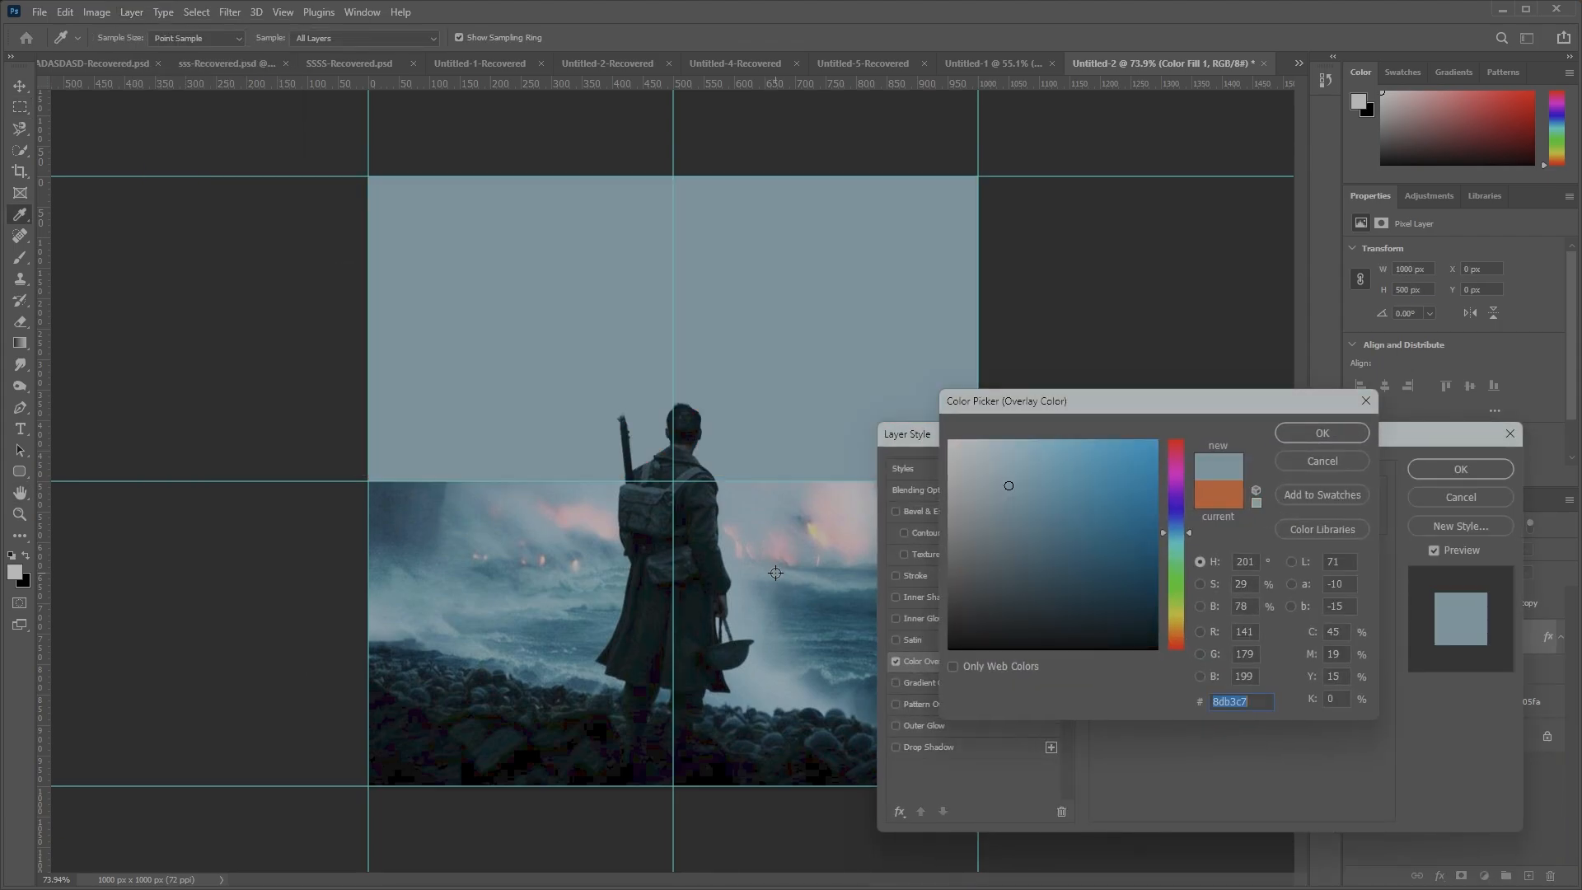
pyautogui.click(577, 636)
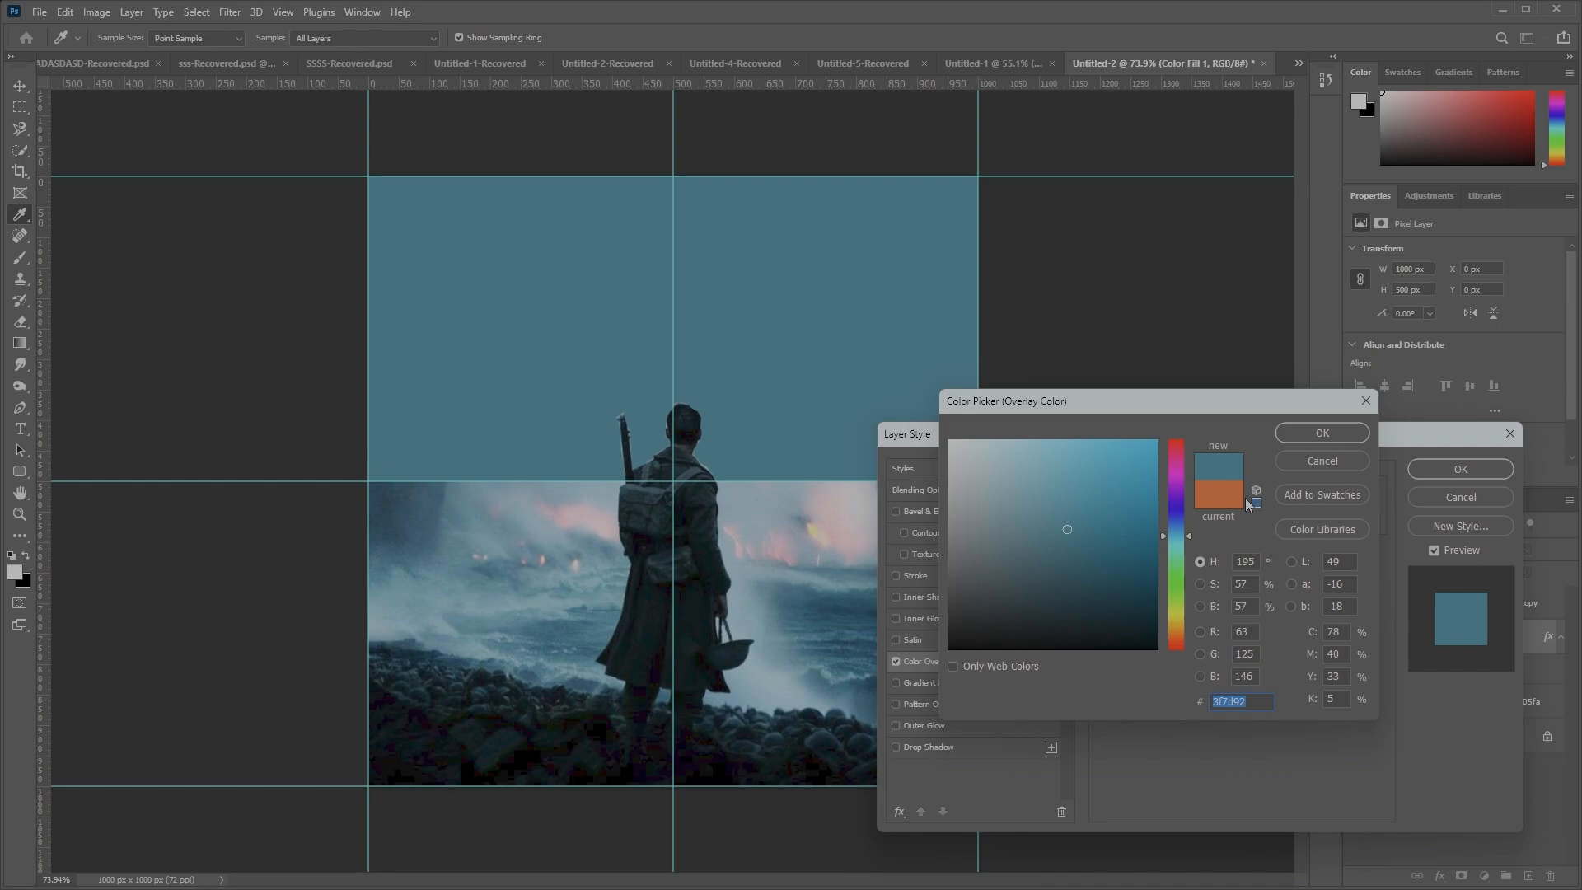
pyautogui.write('fc540a')
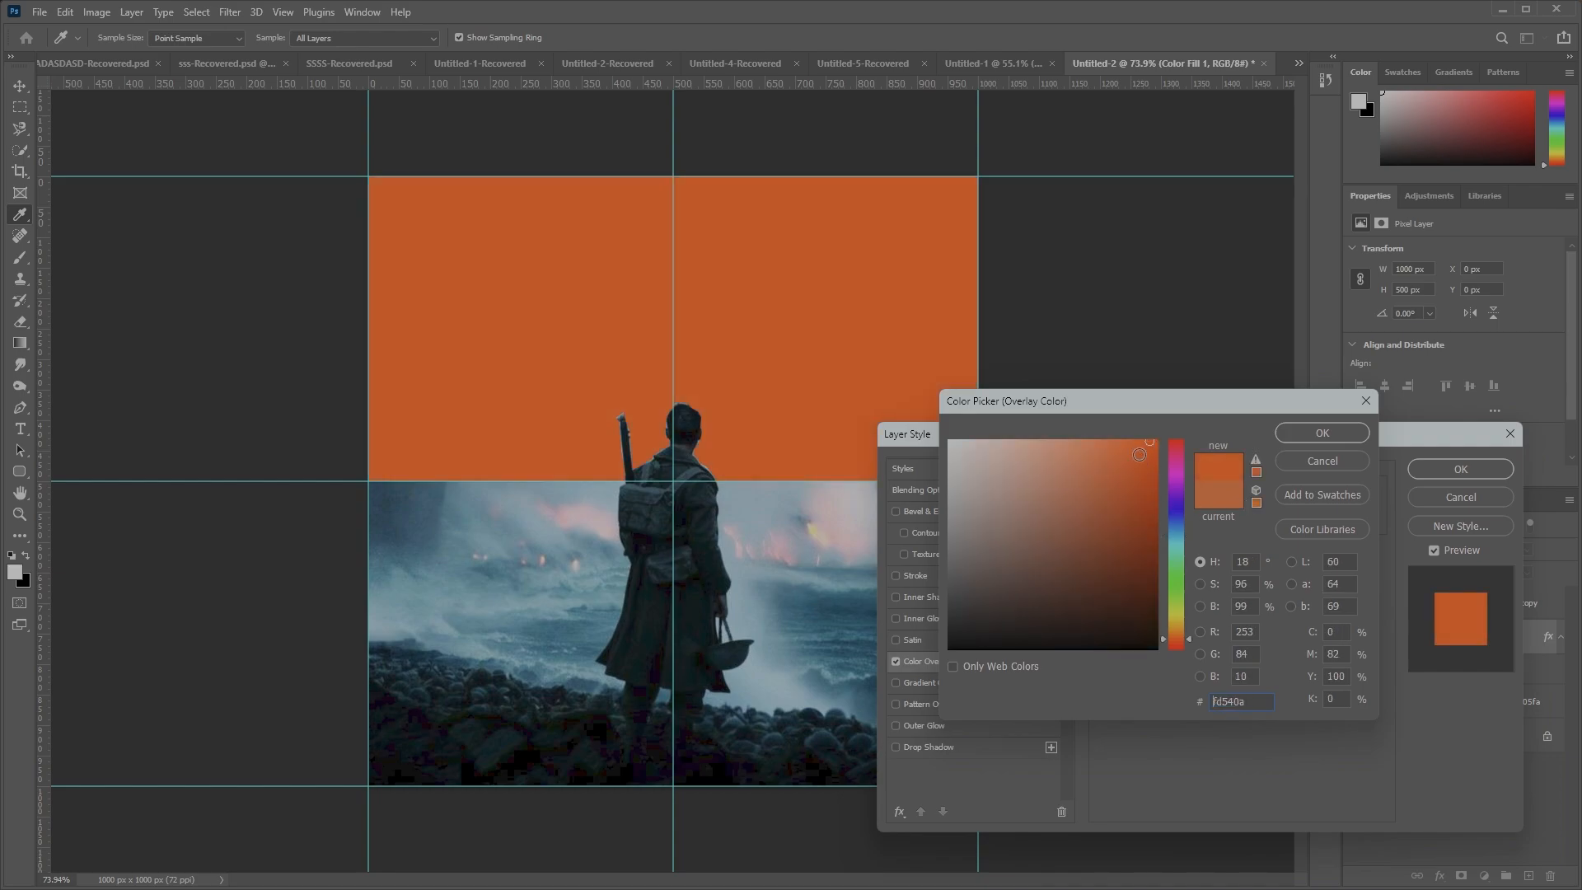
pyautogui.moveTo(1139, 454)
pyautogui.mouseDown()
pyautogui.moveTo(1149, 560)
pyautogui.moveTo(1116, 519)
pyautogui.moveTo(1082, 517)
pyautogui.mouseUp()
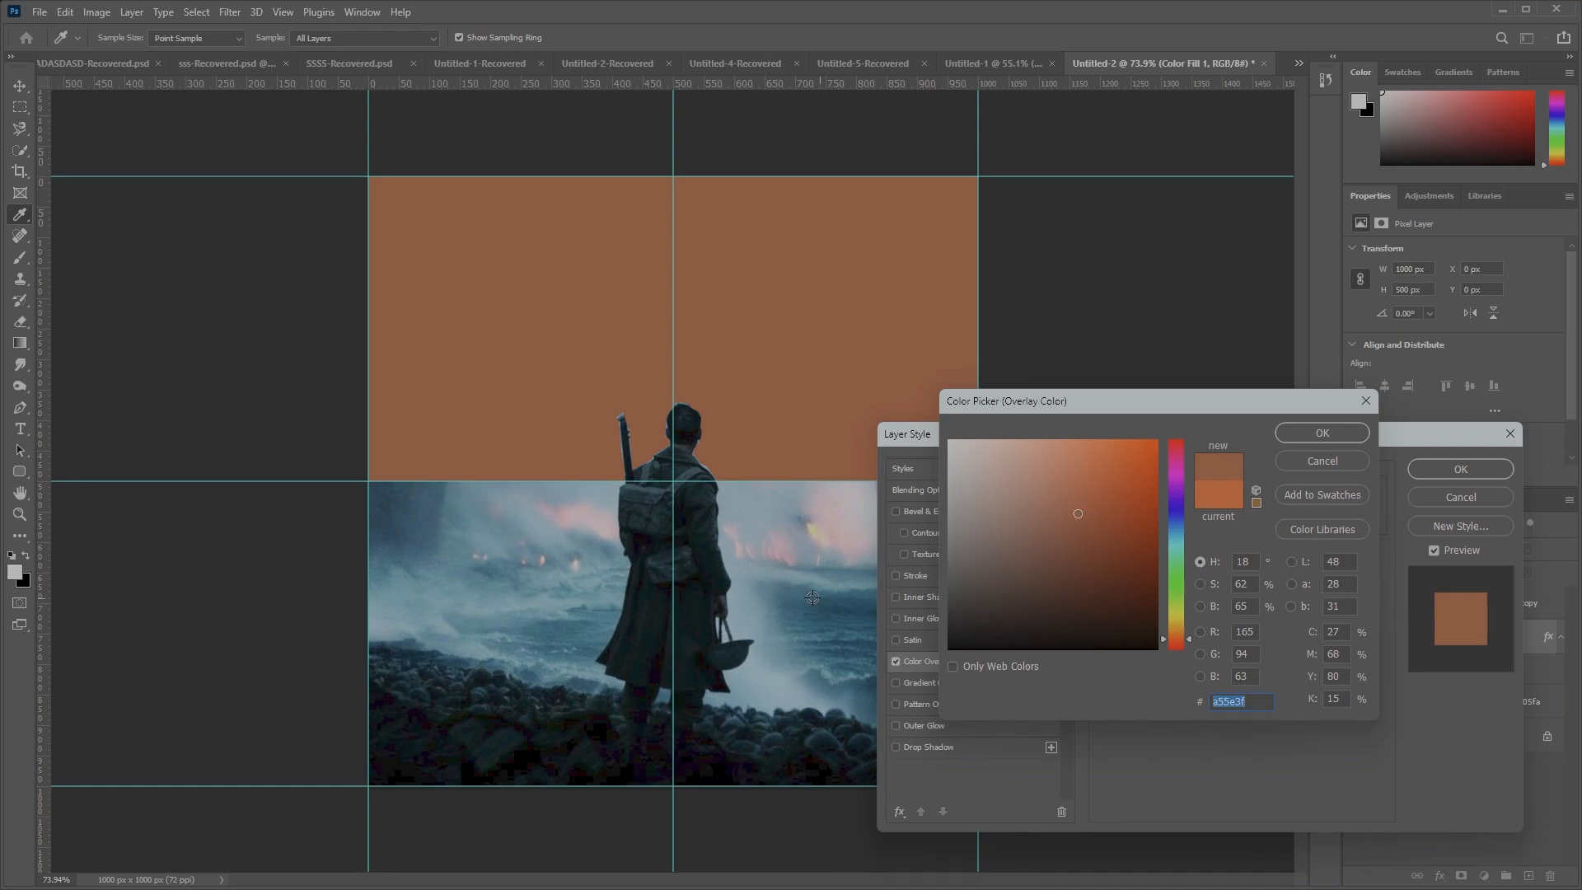
pyautogui.moveTo(812, 598); pyautogui.dragTo(717, 589)
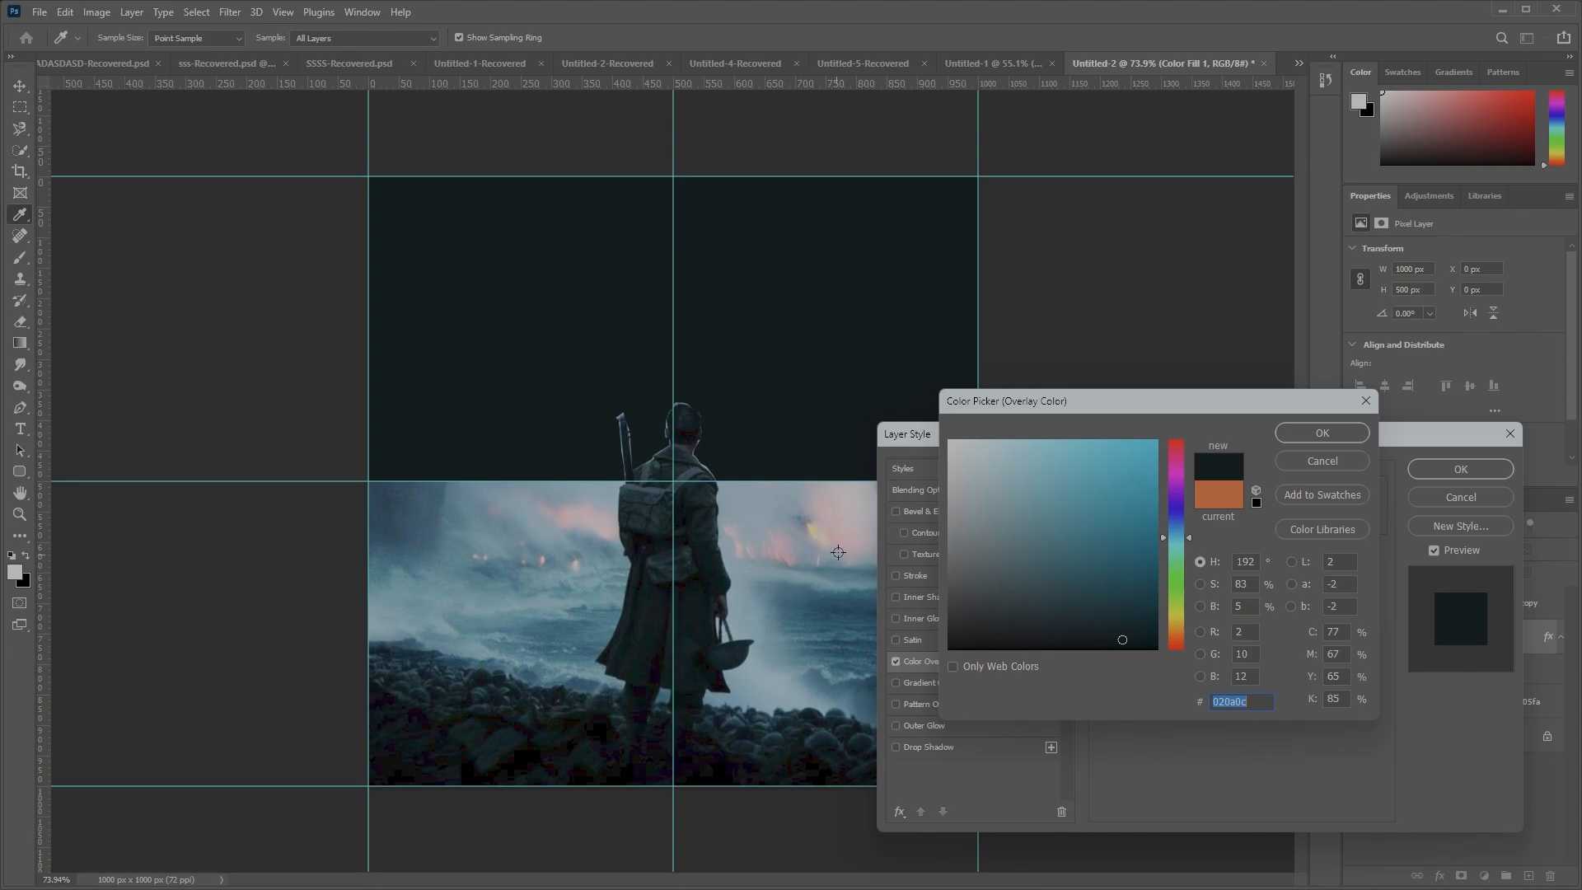
pyautogui.click(1305, 437)
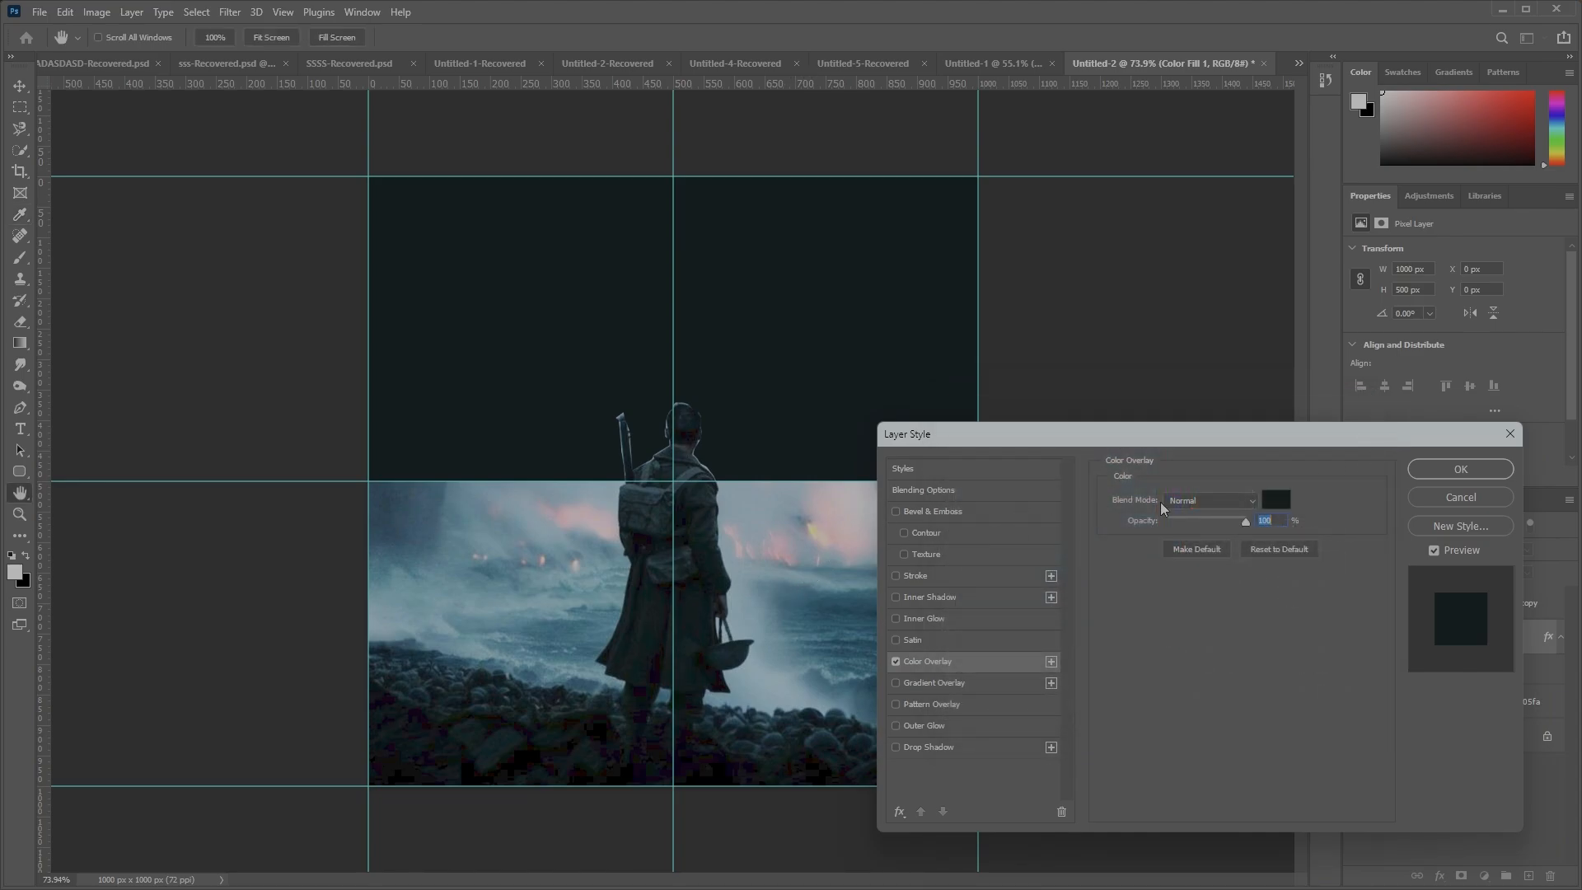
# Set the overlay colour to the pale blue 92bbce sampled from the smoke beside the soldier and apply the layer style
pyautogui.click(1273, 499)
pyautogui.click(762, 567)
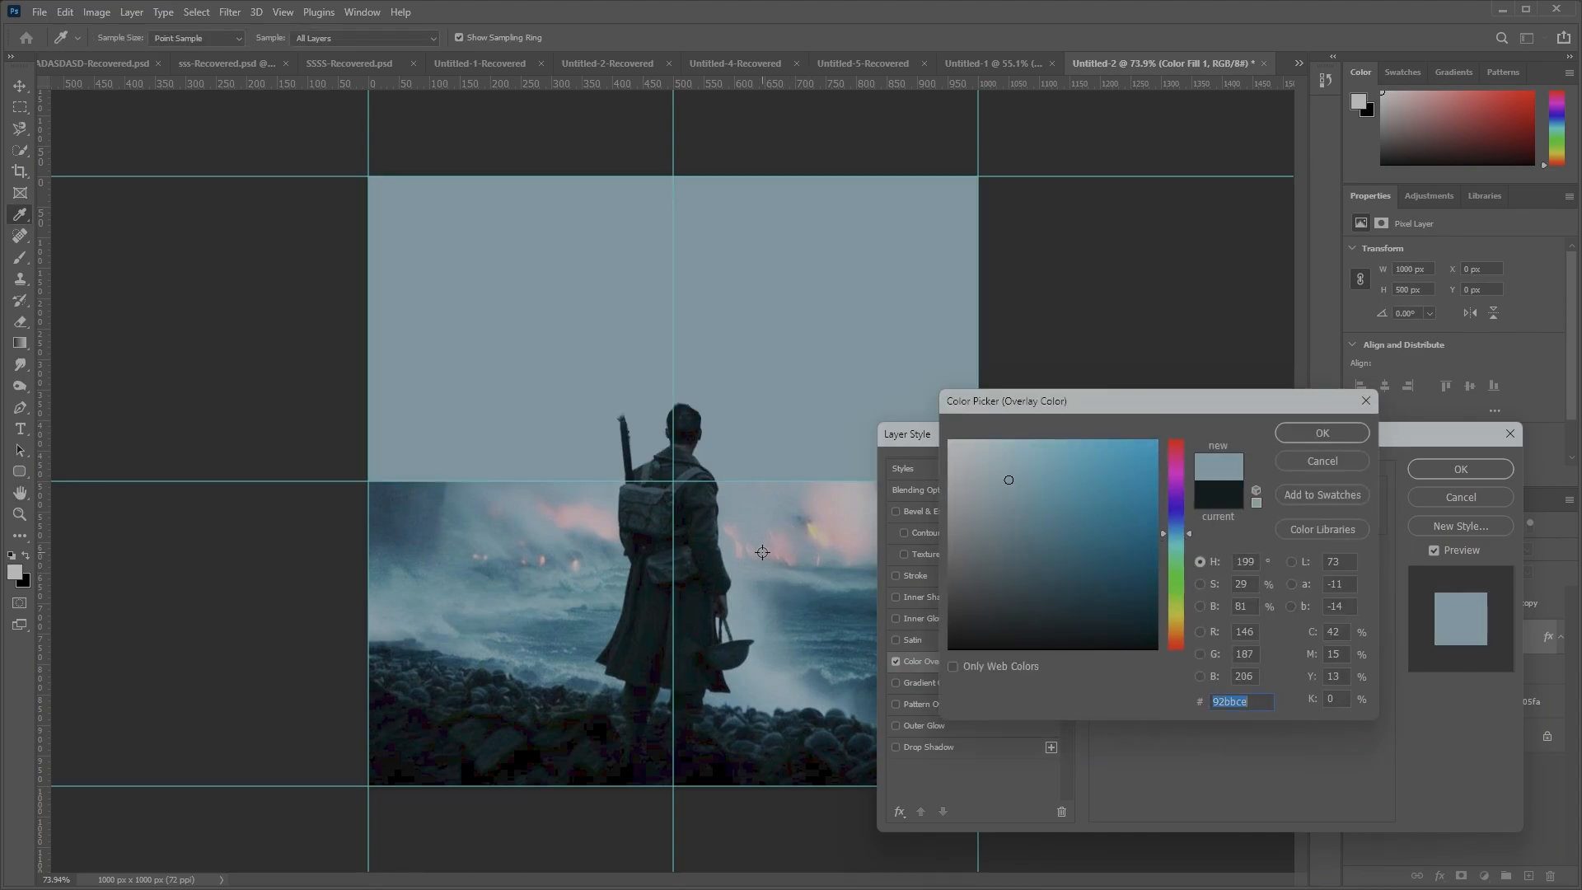
pyautogui.click(1288, 428)
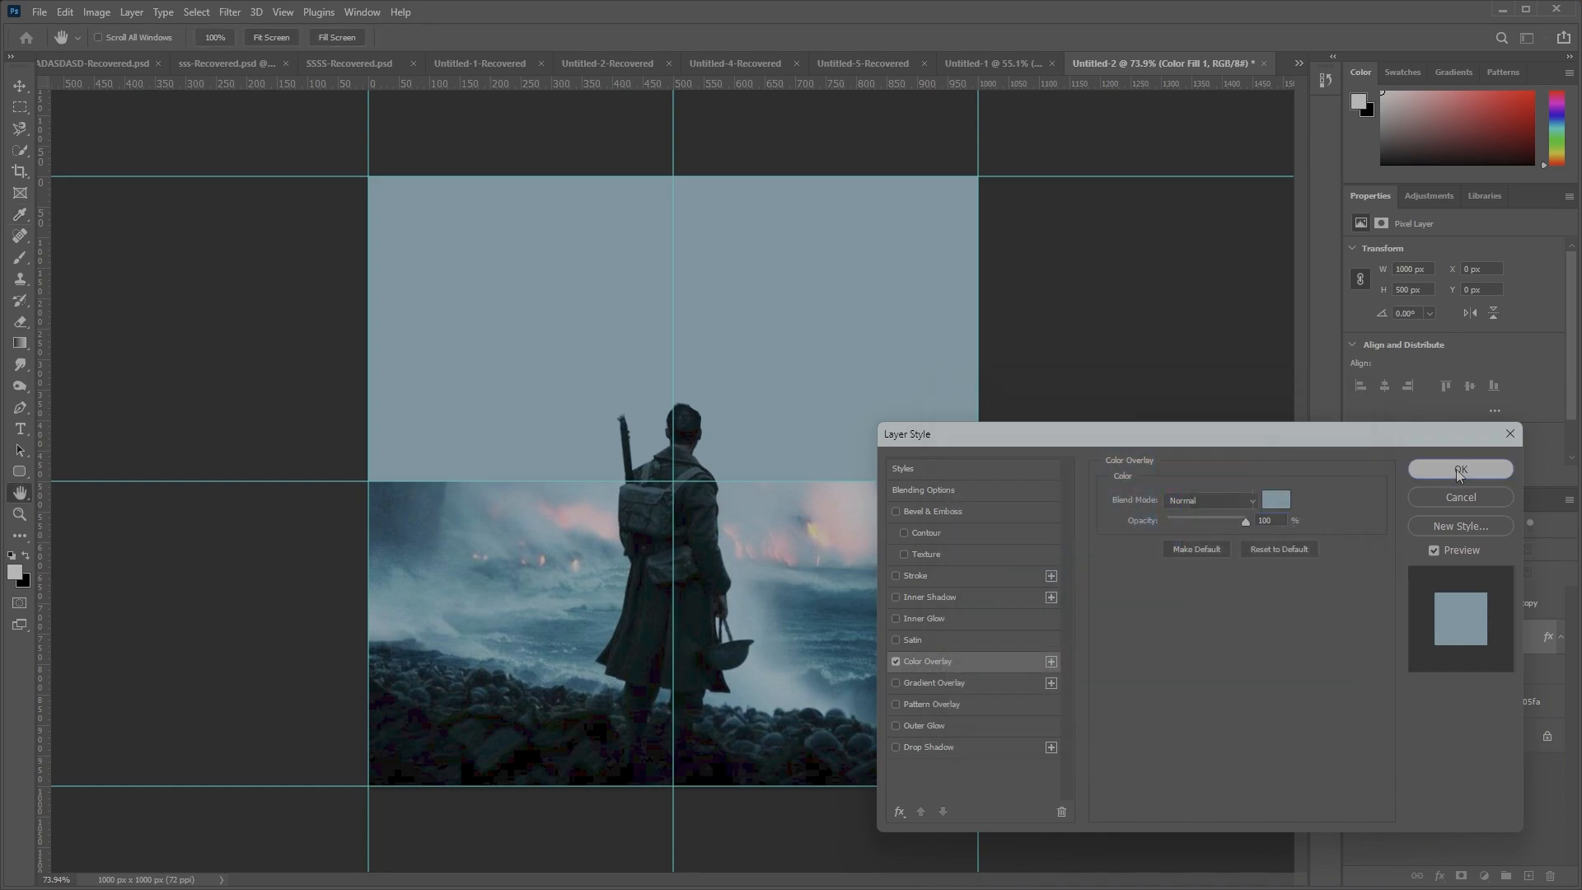
pyautogui.click(1455, 468)
pyautogui.scroll(-3, 866, 434)
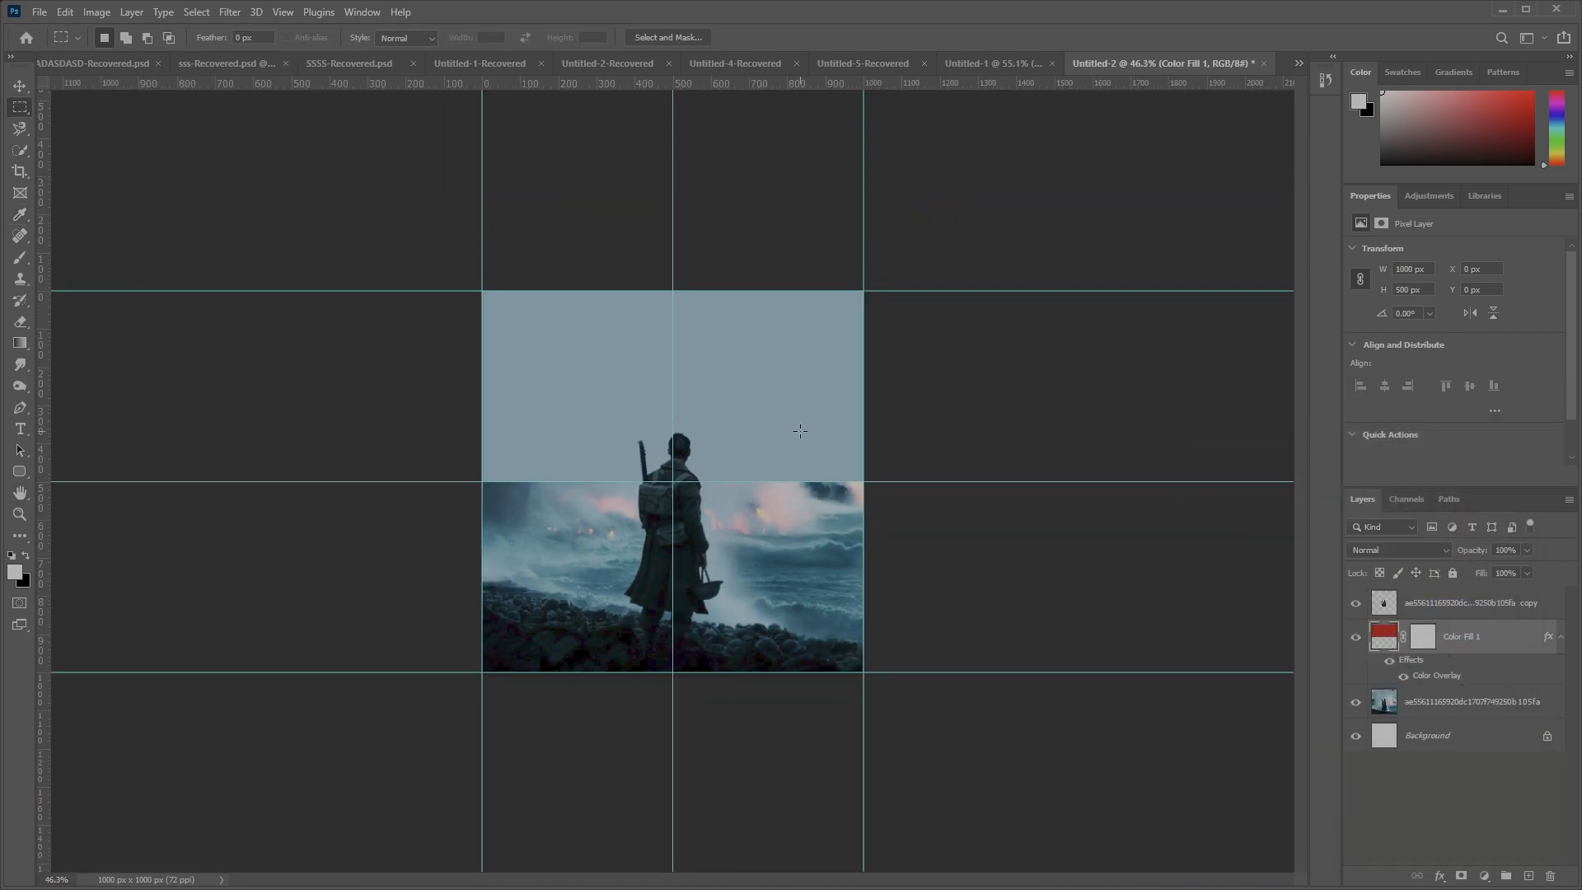
pyautogui.scroll(5, 870, 436)
pyautogui.scroll(-2, 870, 436)
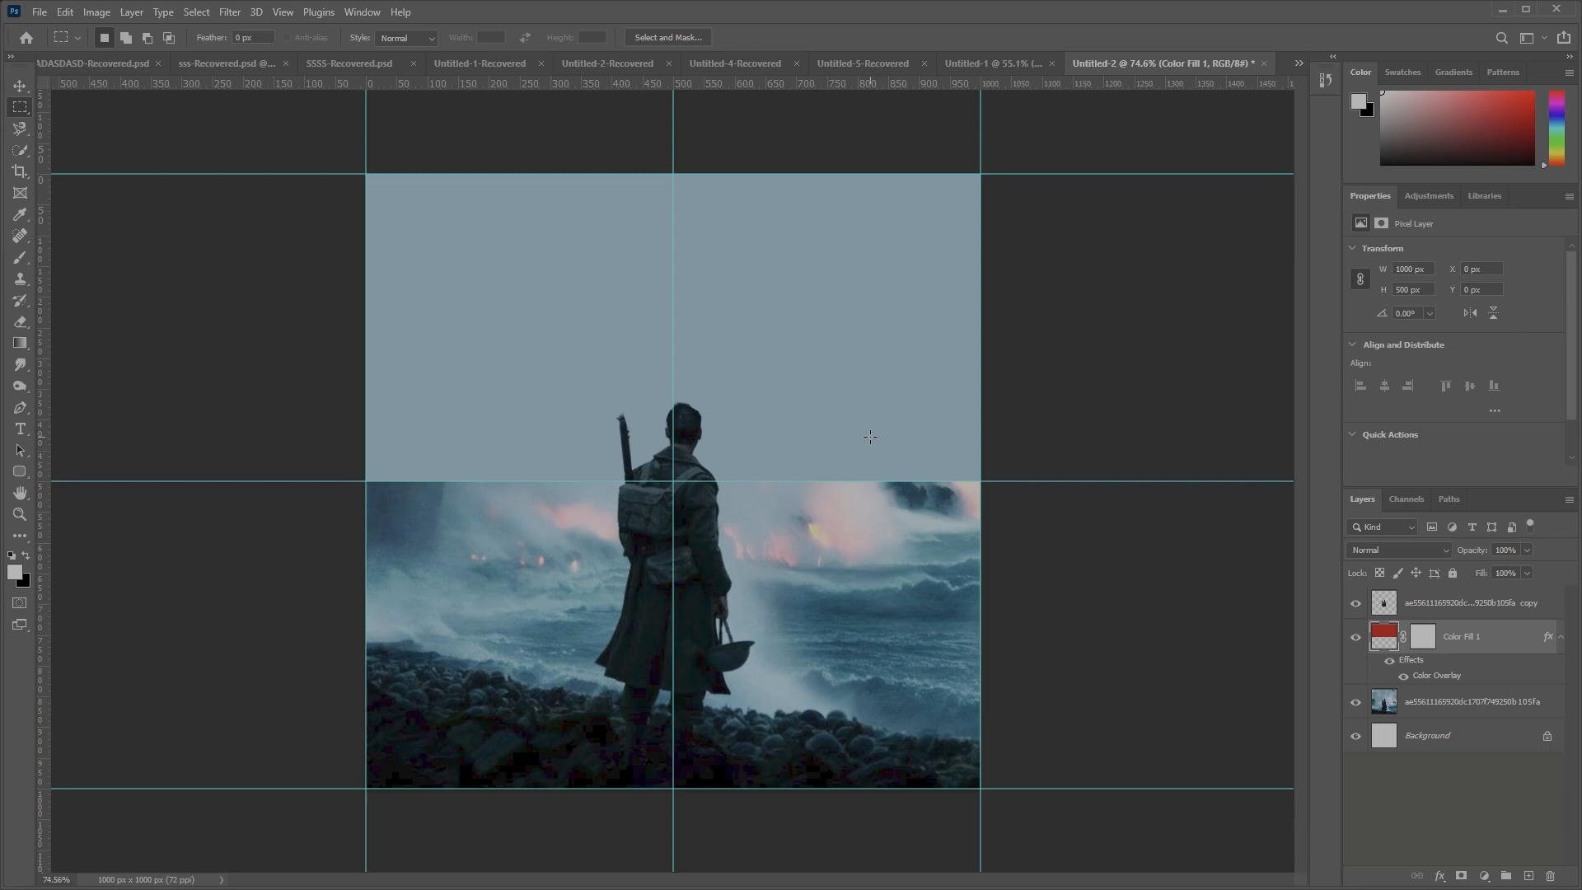
pyautogui.scroll(-2, 870, 437)
pyautogui.scroll(3, 873, 424)
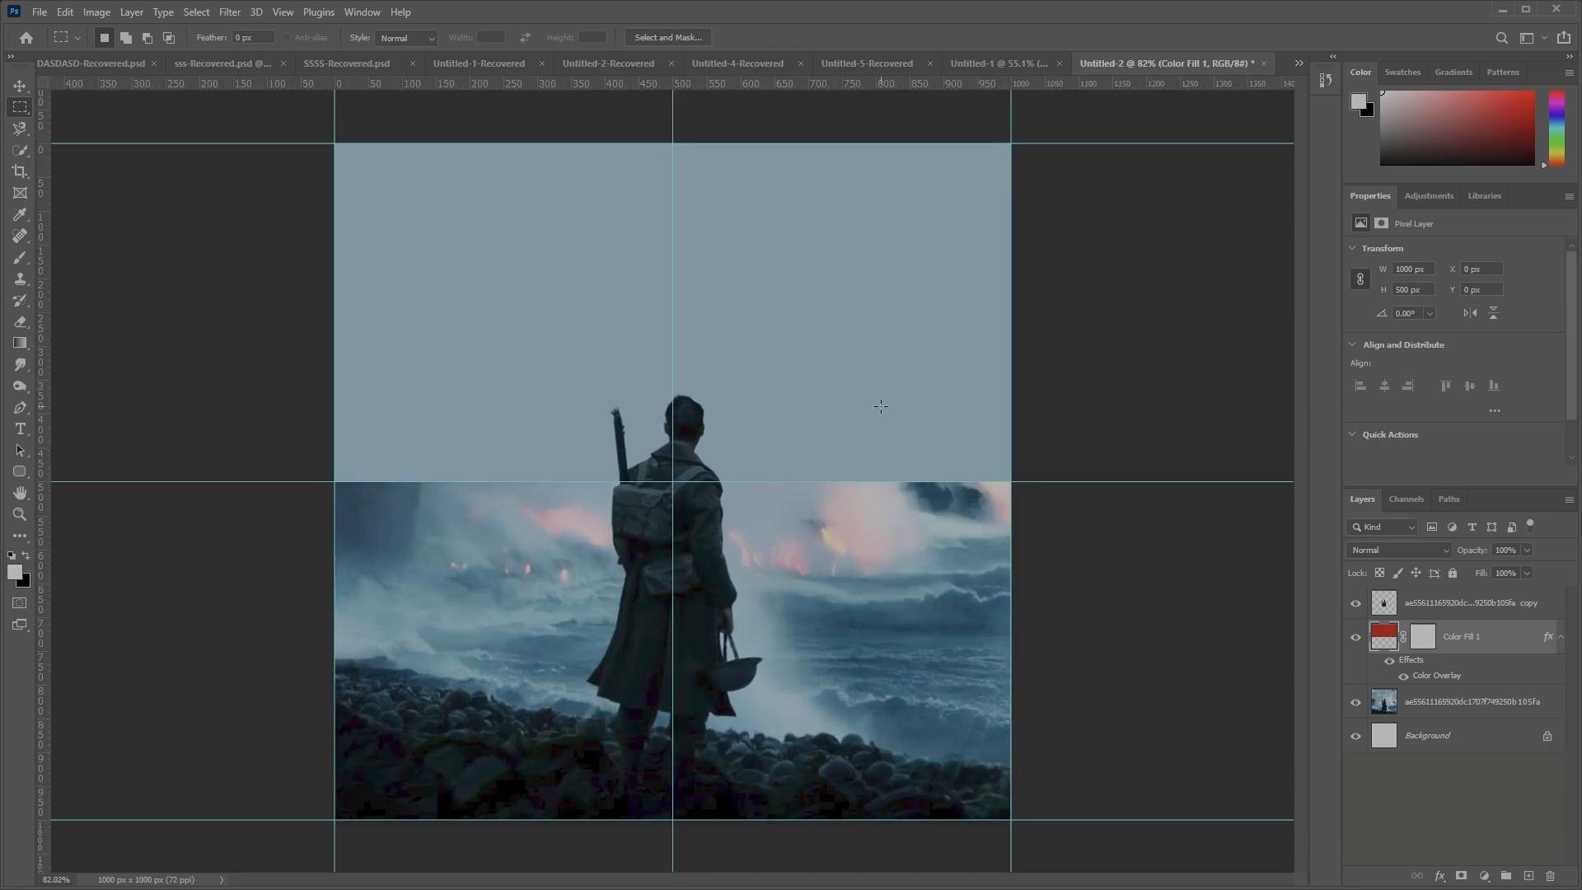
pyautogui.scroll(-1, 880, 406)
pyautogui.scroll(-1, 880, 406)
pyautogui.scroll(1, 890, 420)
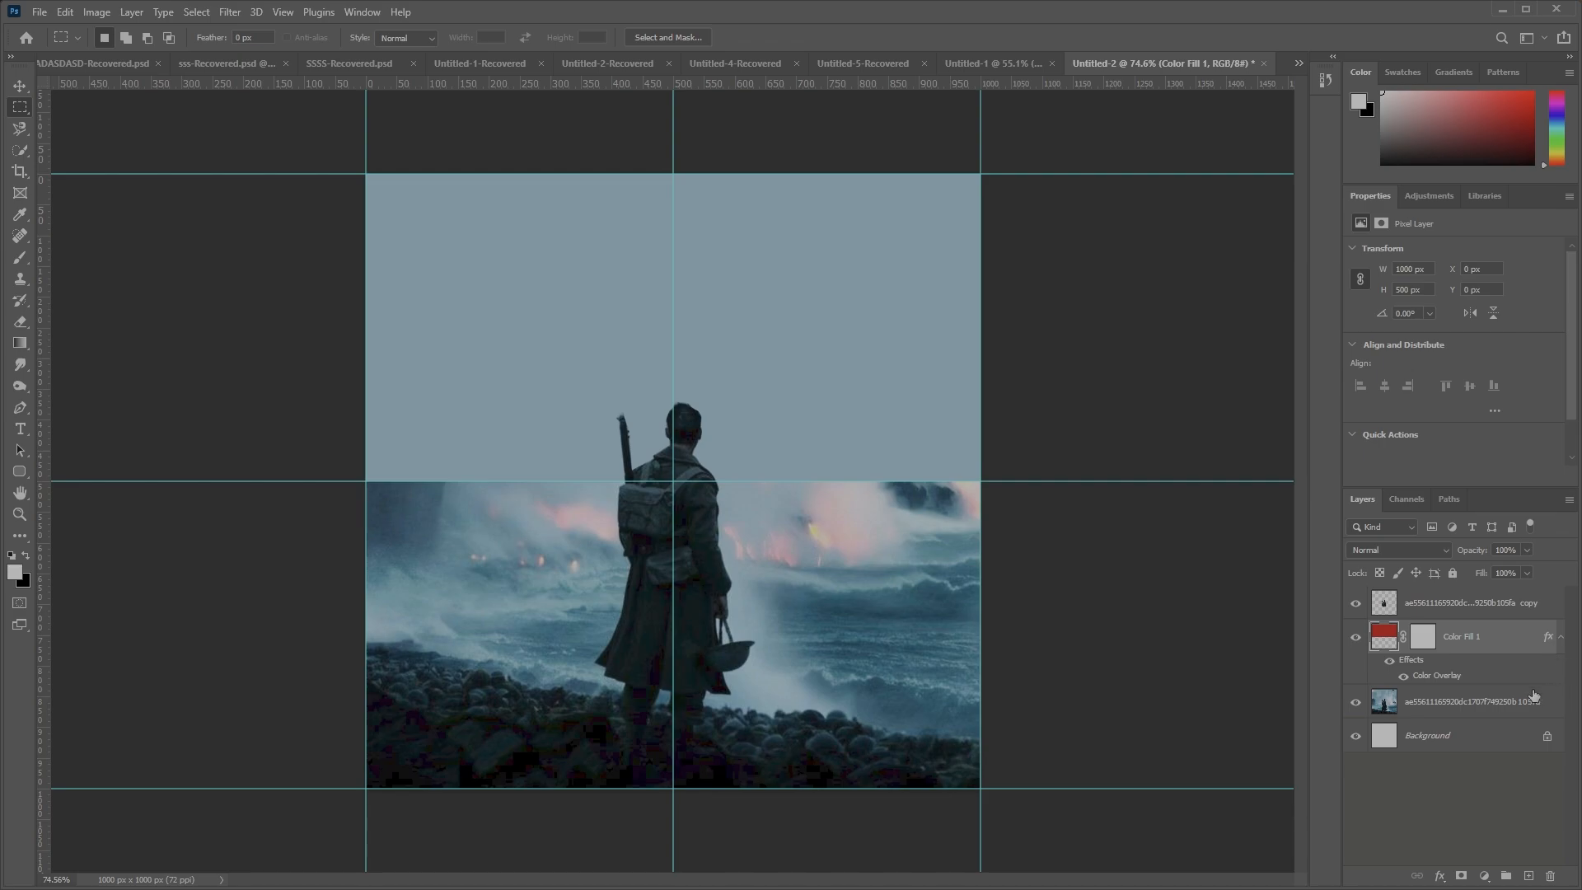
# Add the text FLAMES over the upper colour block, on a layer between the colour fill and the soldier cutout
pyautogui.click(1488, 711)
pyautogui.click(1450, 650)
pyautogui.click(20, 429)
pyautogui.click(416, 361)
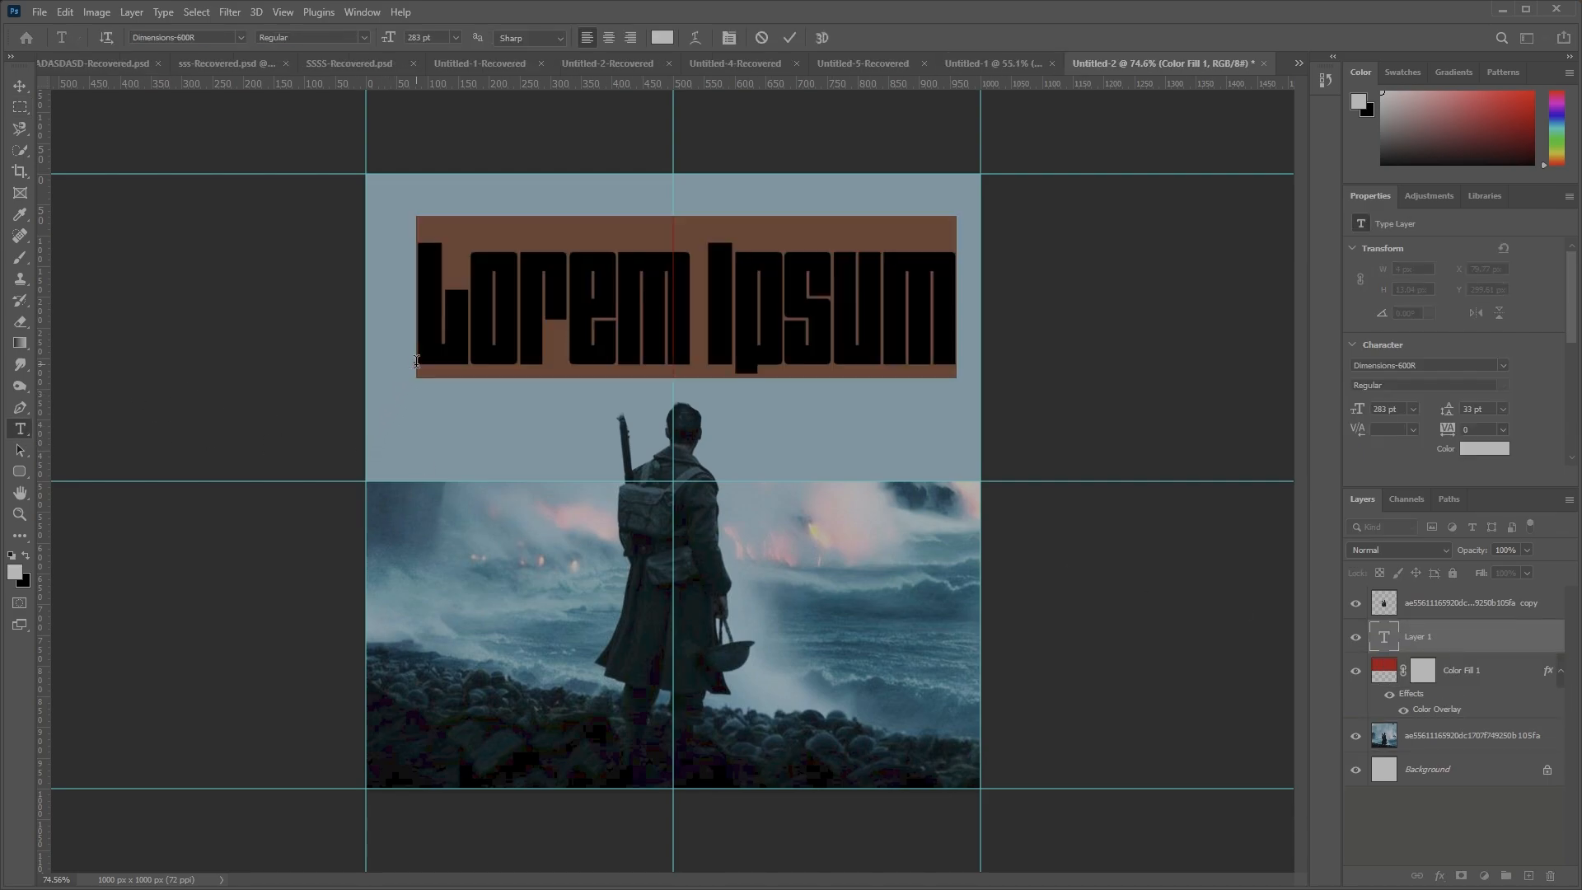
pyautogui.write('DU')
pyautogui.press('BackSpace')
pyautogui.press('BackSpace')
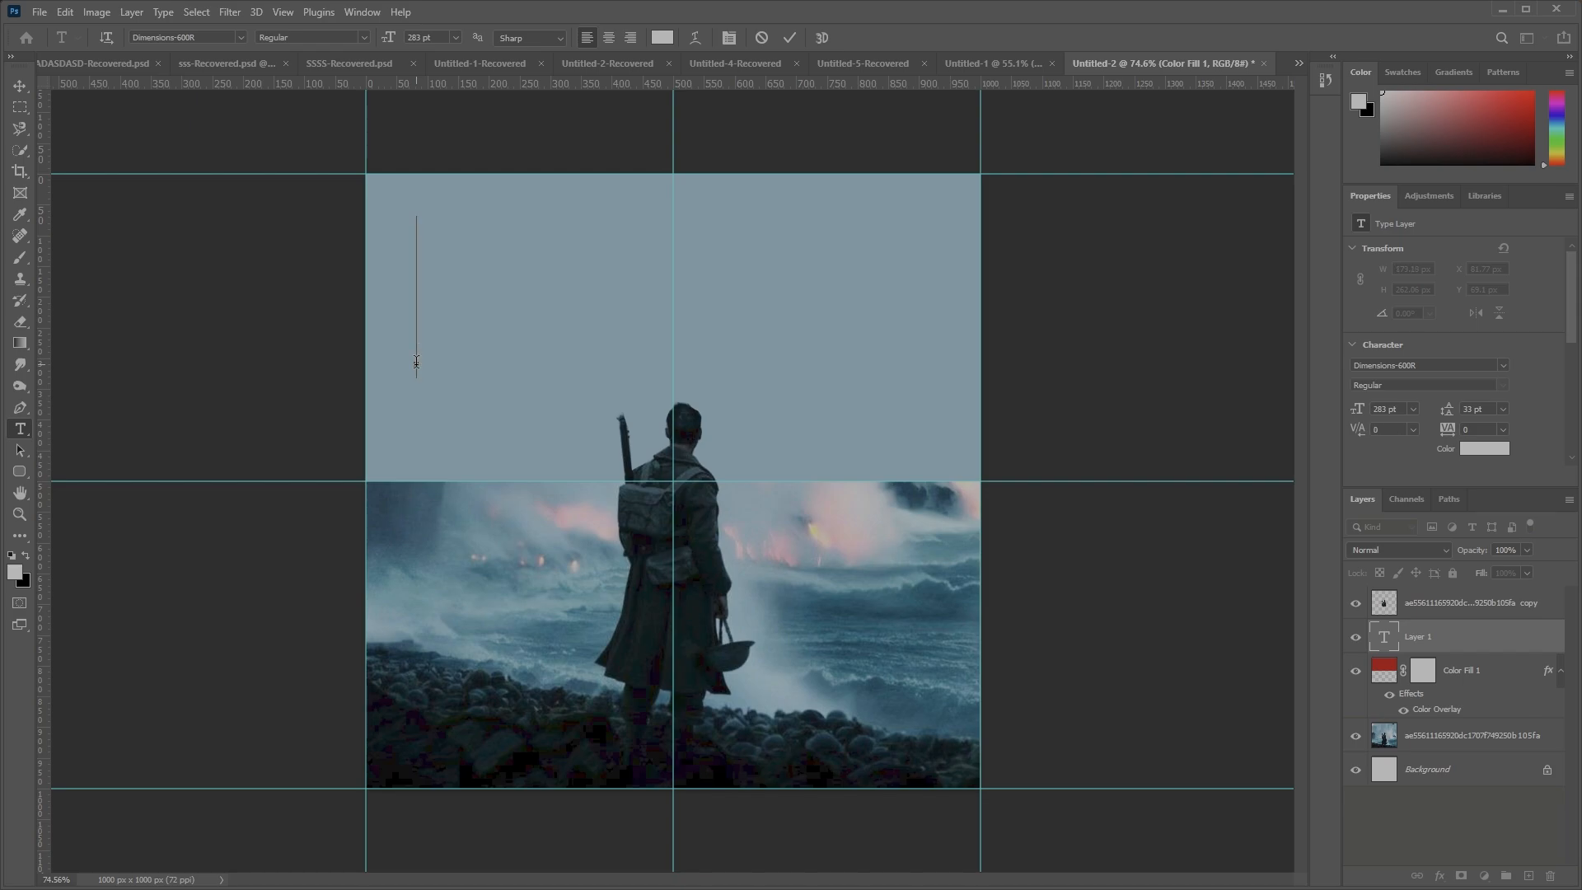
pyautogui.write('FLAMES')
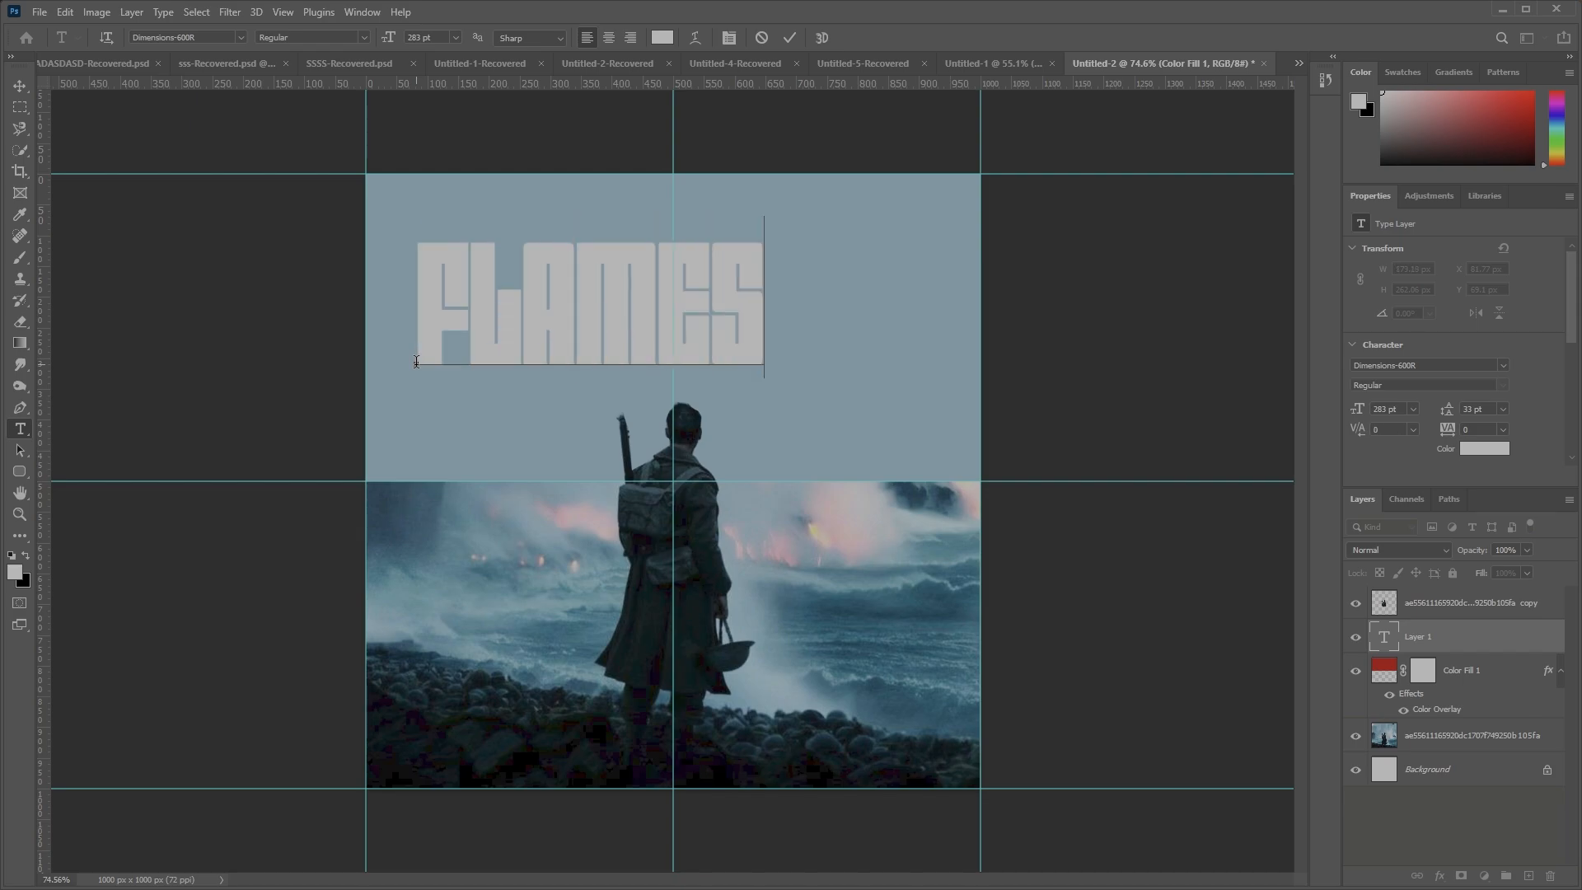
pyautogui.hotkey('ctrl', 'Return')
pyautogui.press('v')
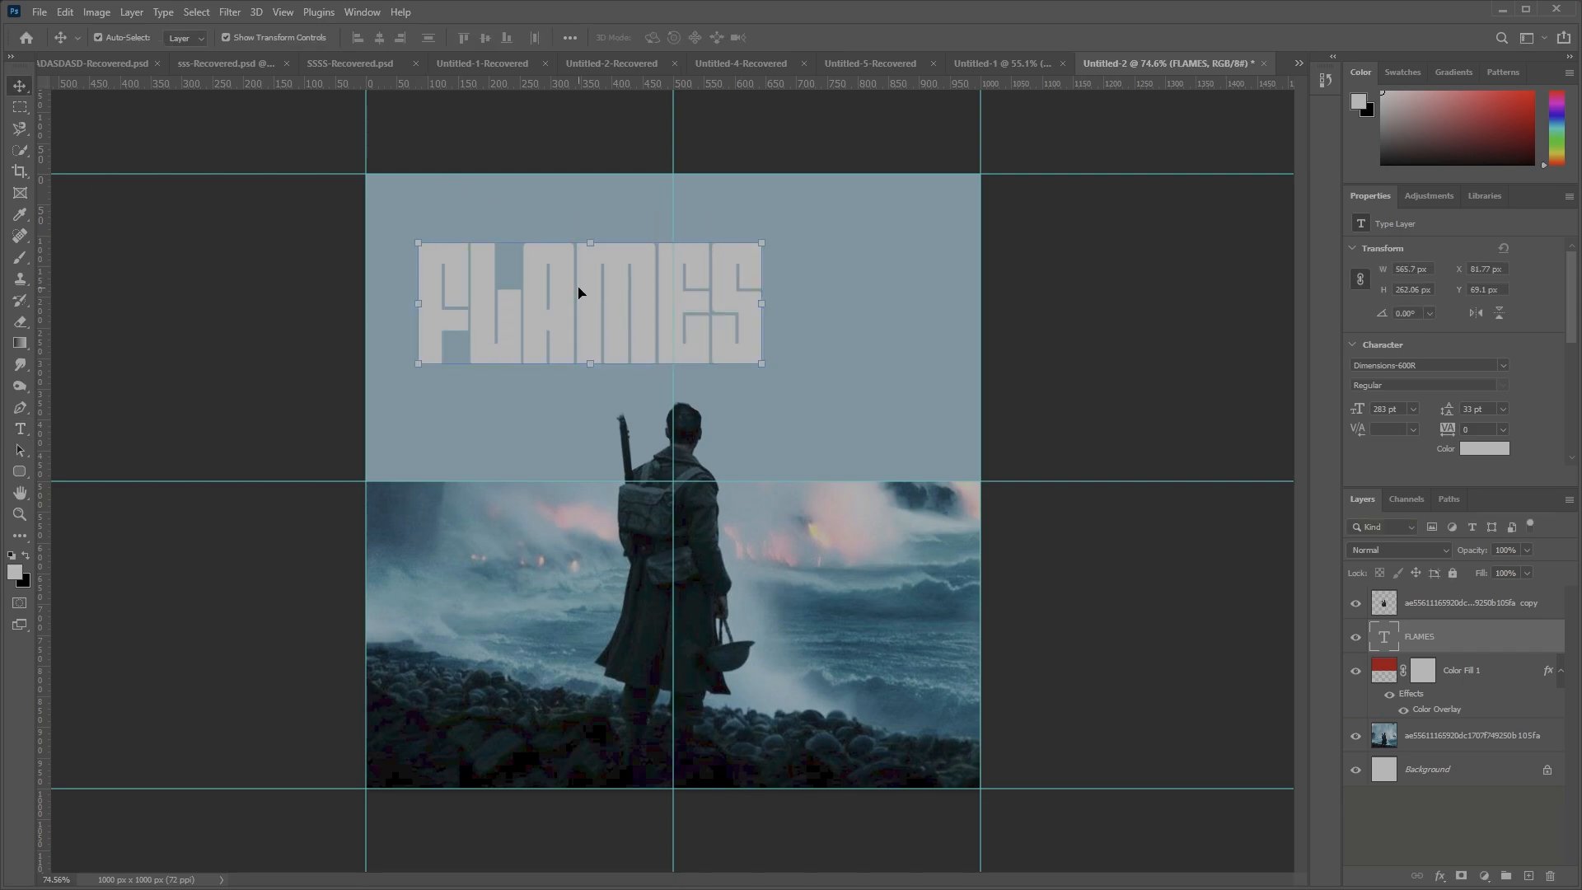
# Enlarge the FLAMES title to about 963 × 340 px, almost the poster's full width, and rasterize its type layer
pyautogui.click(766, 312)
pyautogui.moveTo(738, 321); pyautogui.dragTo(972, 341)
pyautogui.press('Return')
pyautogui.rightClick(1431, 641)
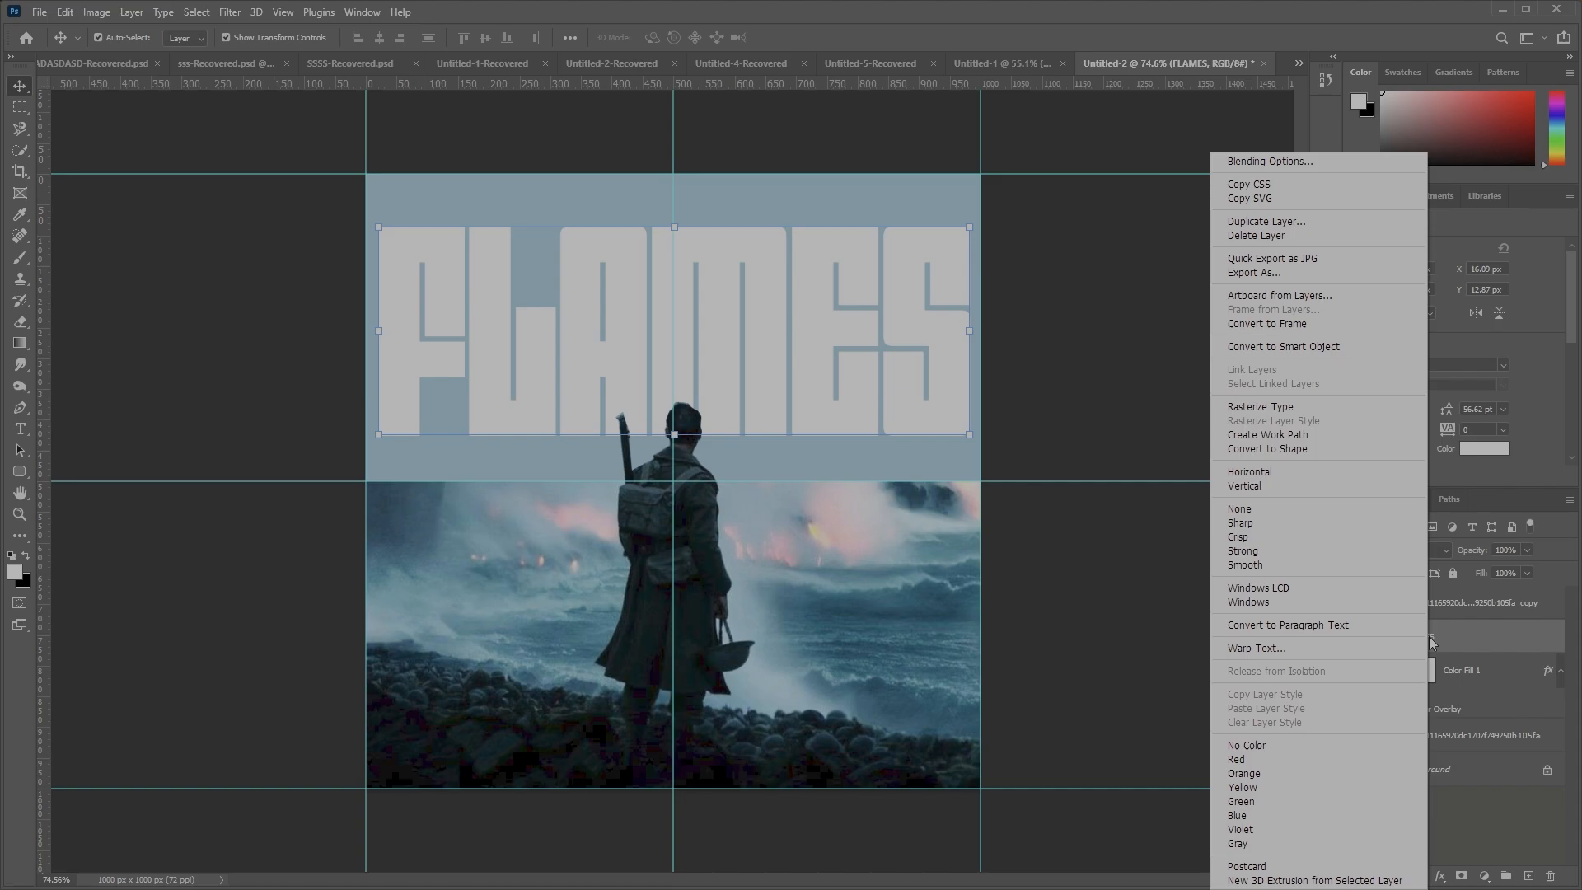
pyautogui.click(1285, 406)
# Add a guide layout with 7 columns and 26 rows across the canvas
pyautogui.click(283, 11)
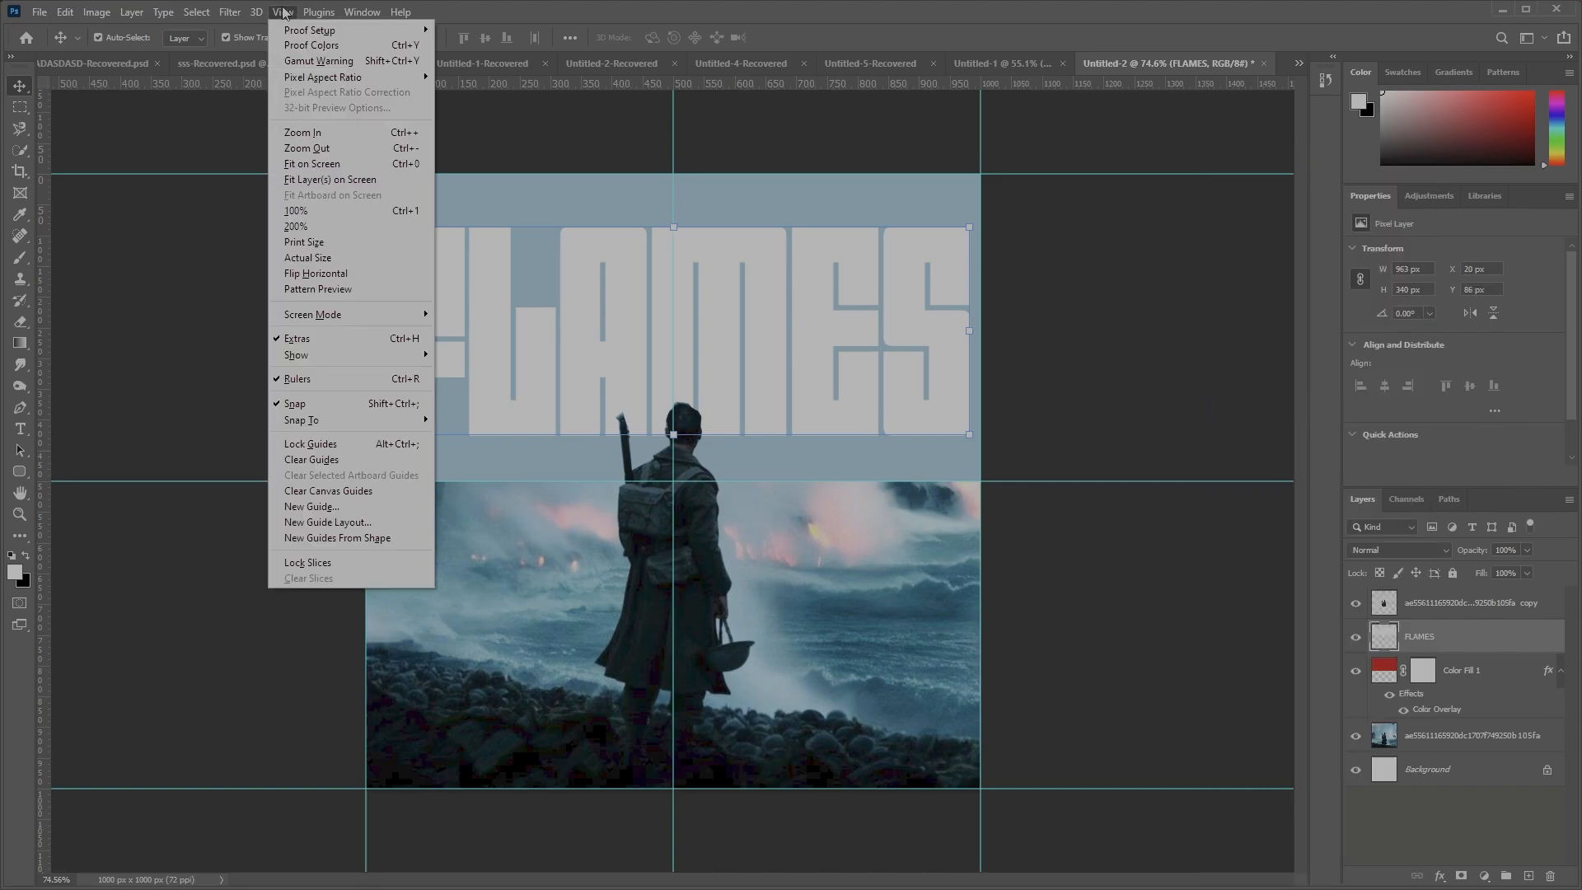
pyautogui.click(392, 519)
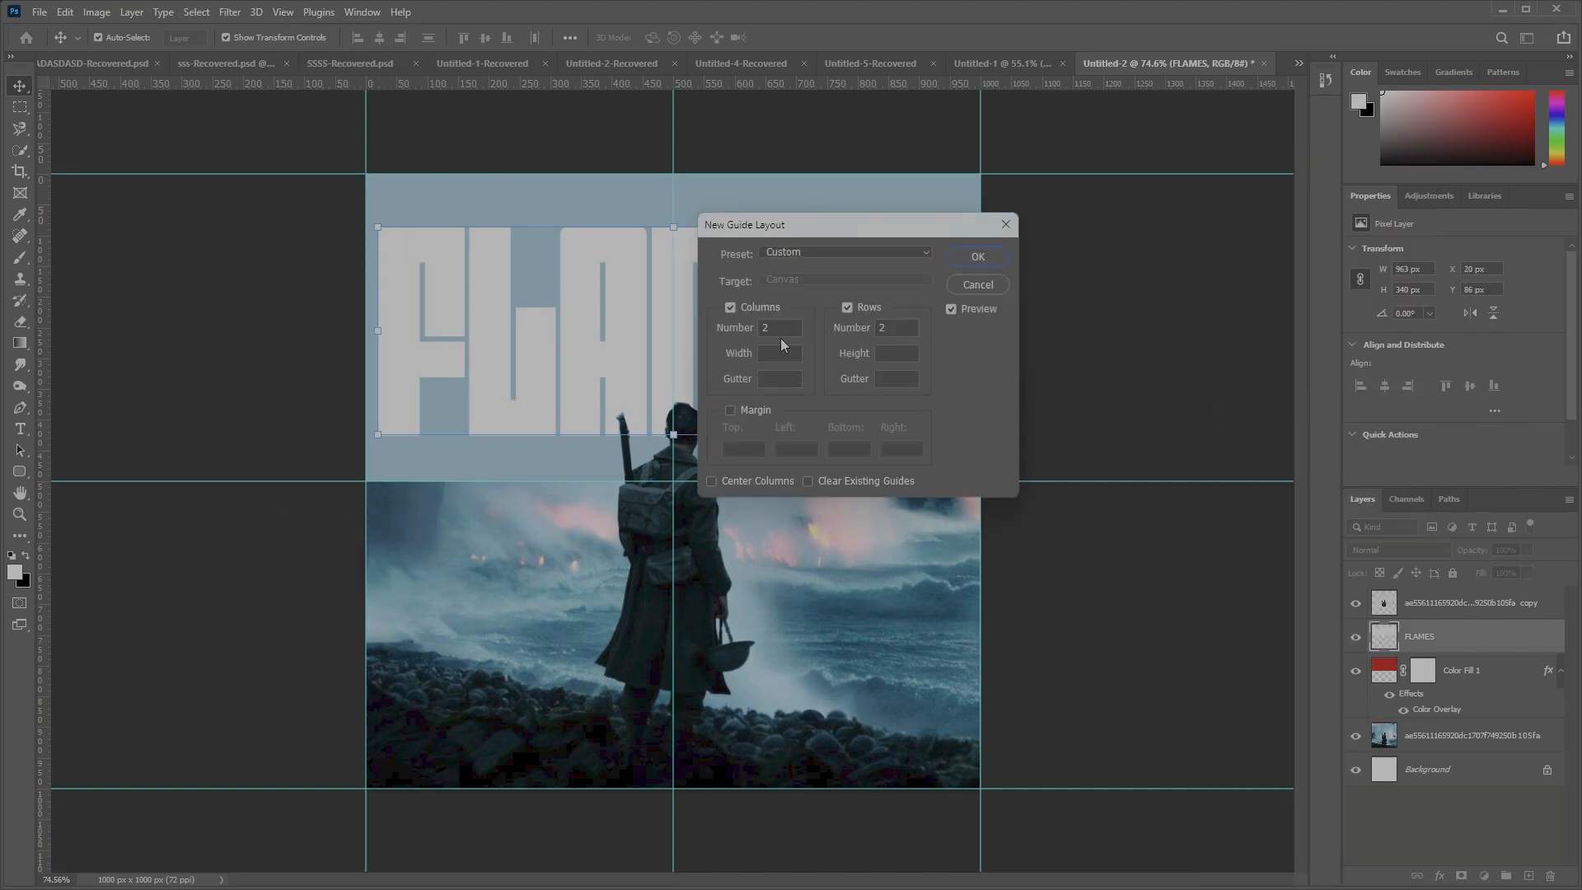
pyautogui.moveTo(740, 332); pyautogui.dragTo(745, 332)
pyautogui.moveTo(845, 329); pyautogui.dragTo(864, 326)
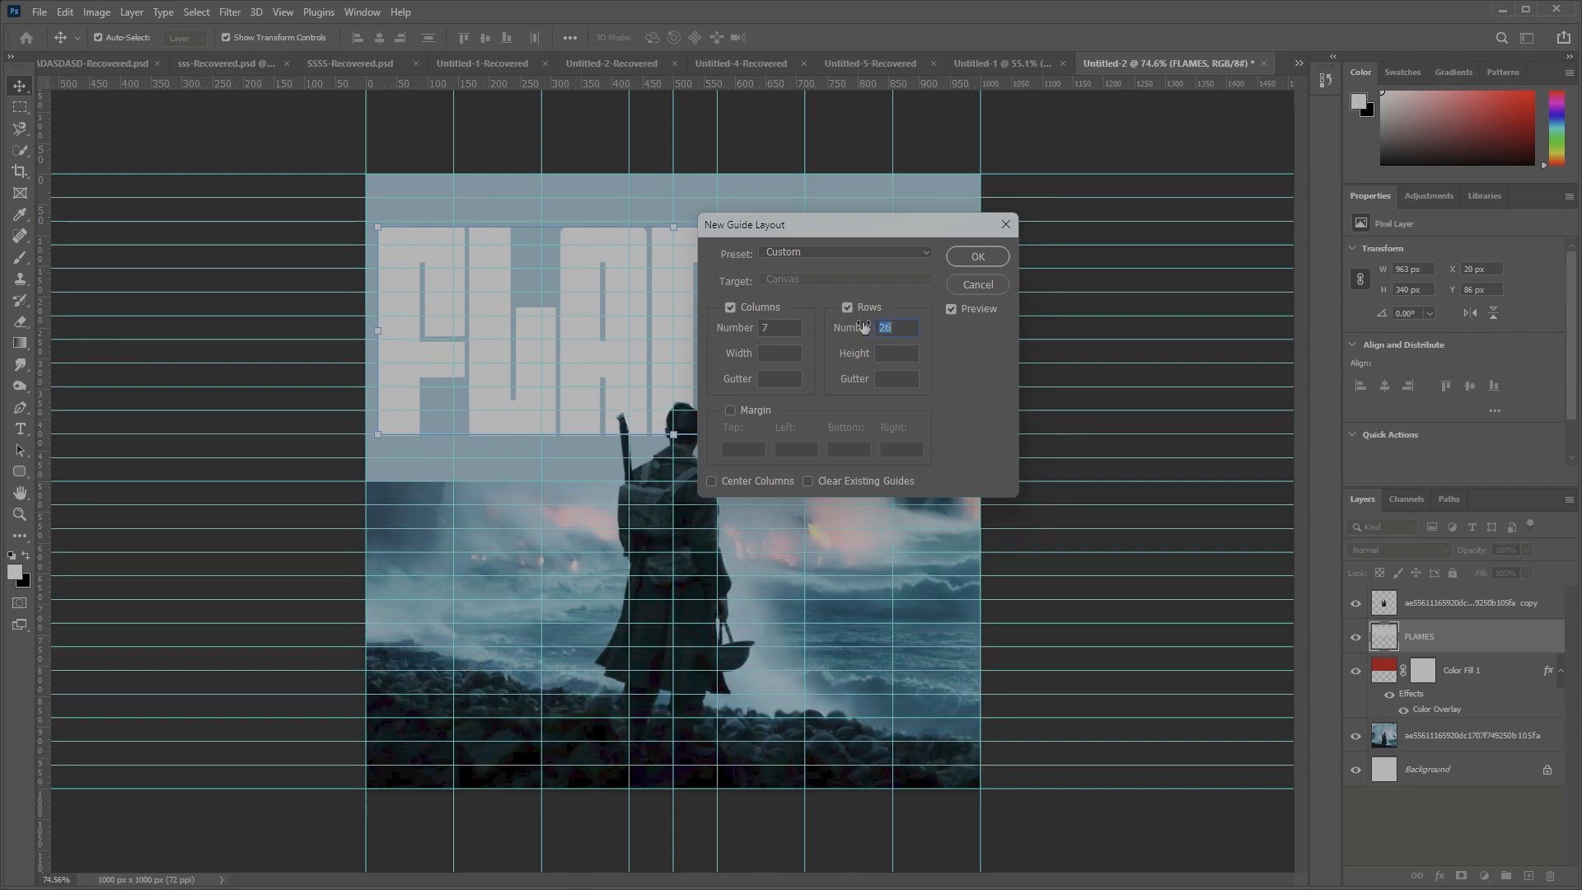
pyautogui.click(977, 256)
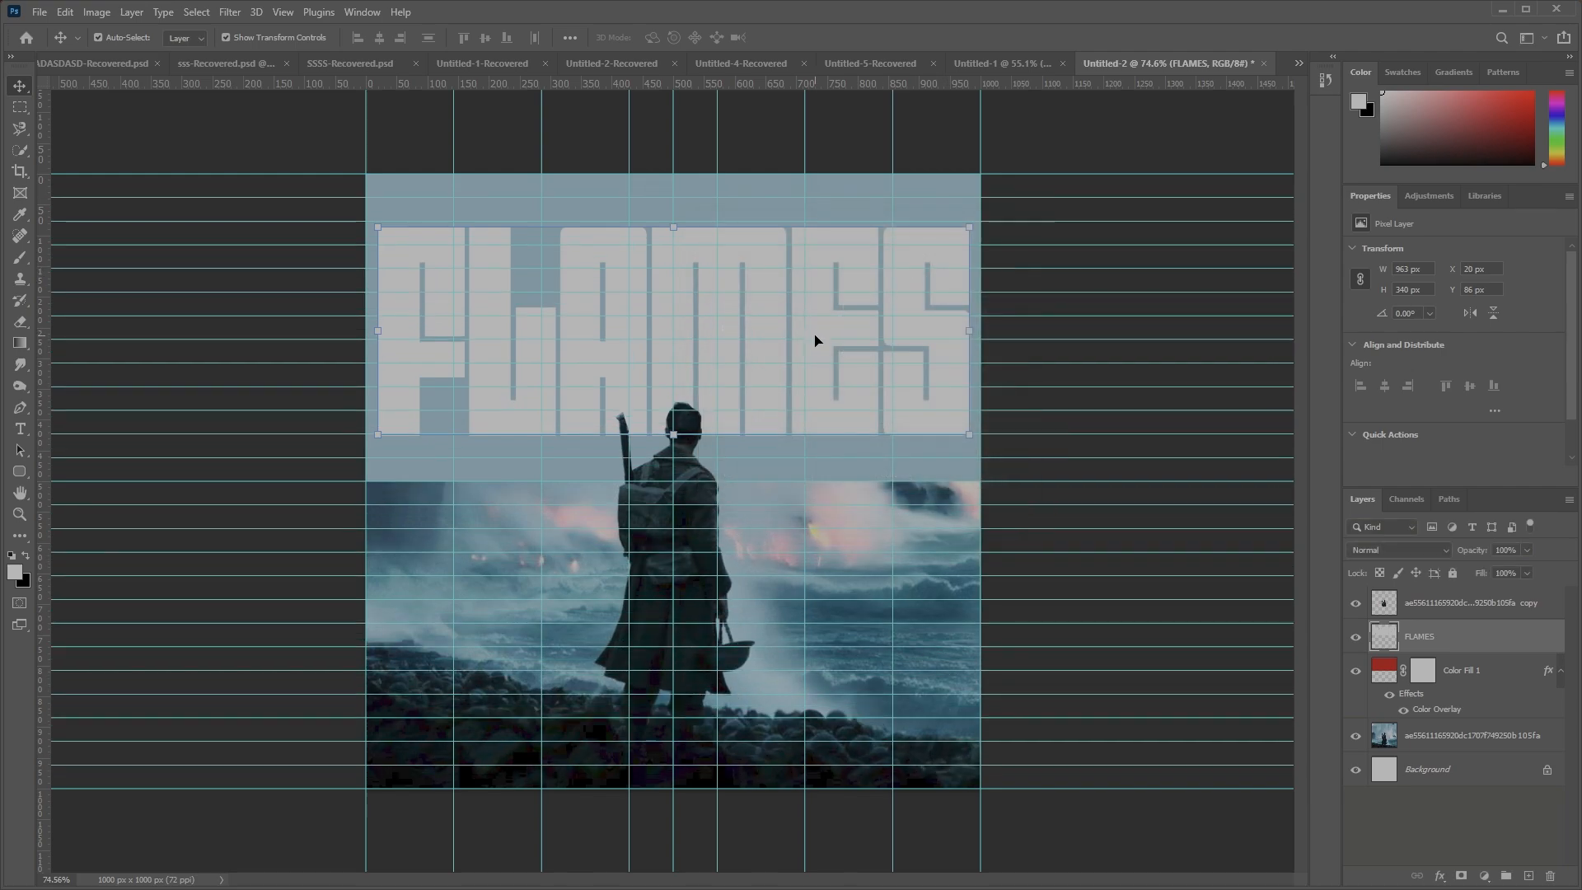
# Align the title's bottom to a row guide above the photo and stretch its top edge upward to a height of 424 px
pyautogui.moveTo(749, 351); pyautogui.dragTo(749, 364)
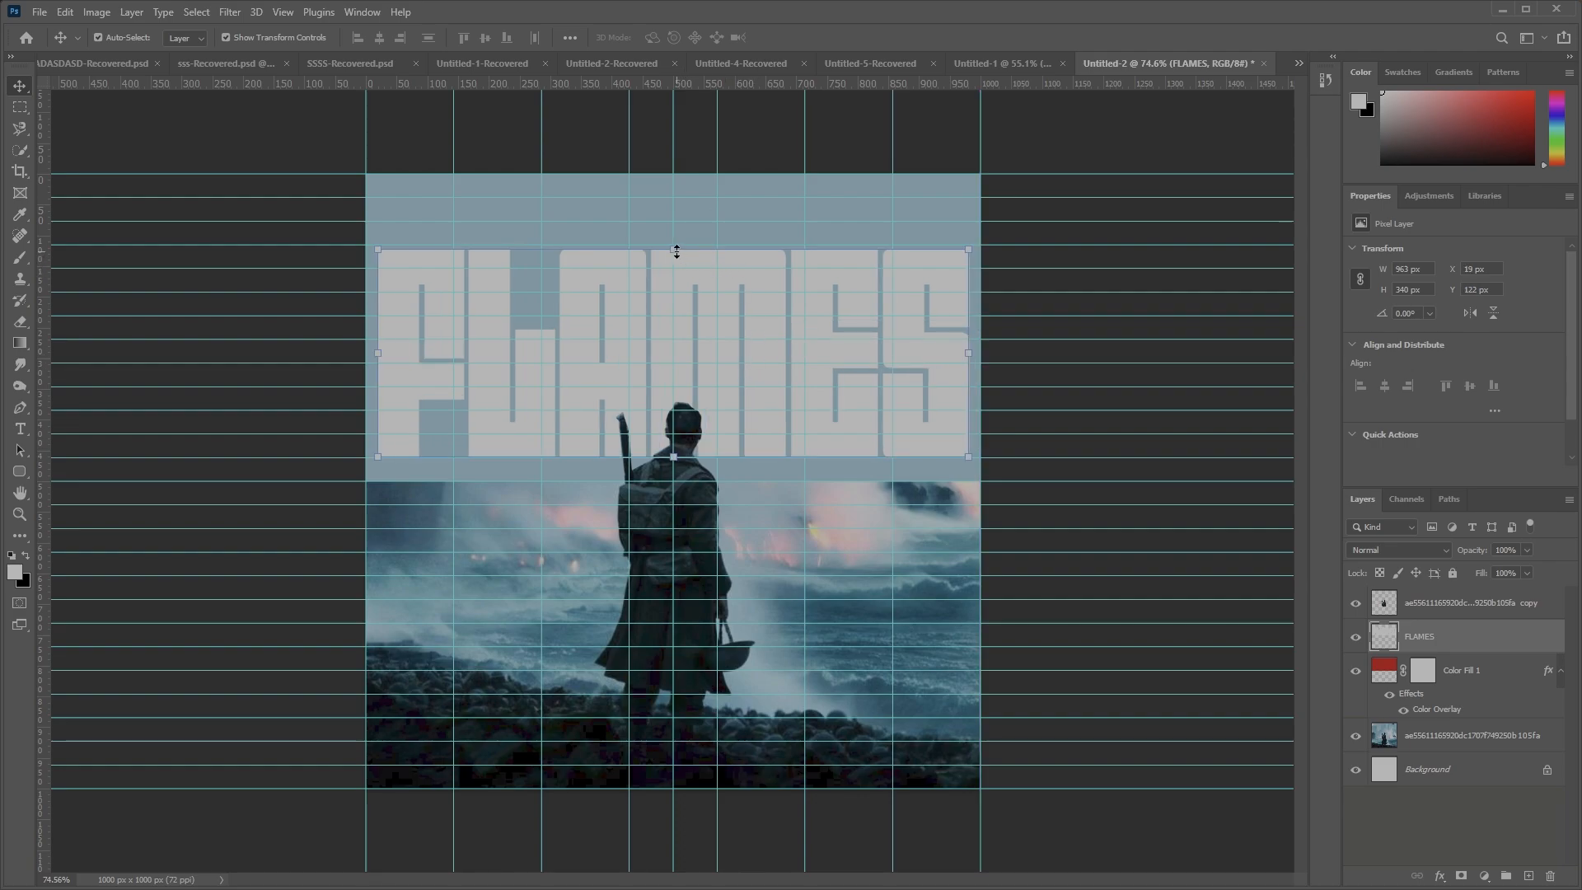
pyautogui.moveTo(677, 250); pyautogui.dragTo(673, 198)
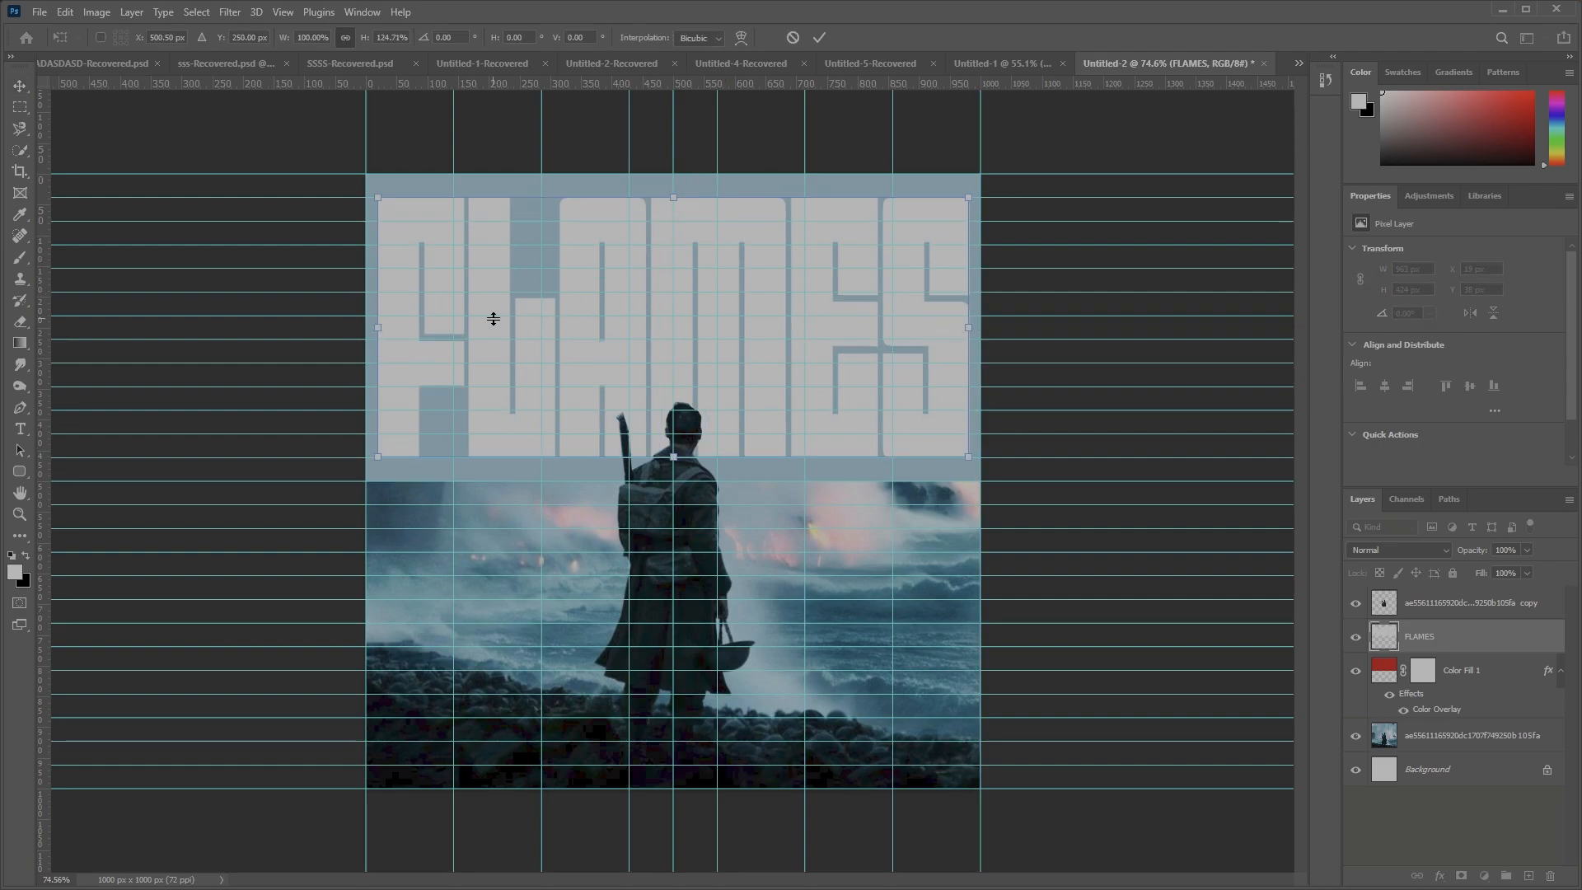
pyautogui.moveTo(494, 338); pyautogui.dragTo(494, 341)
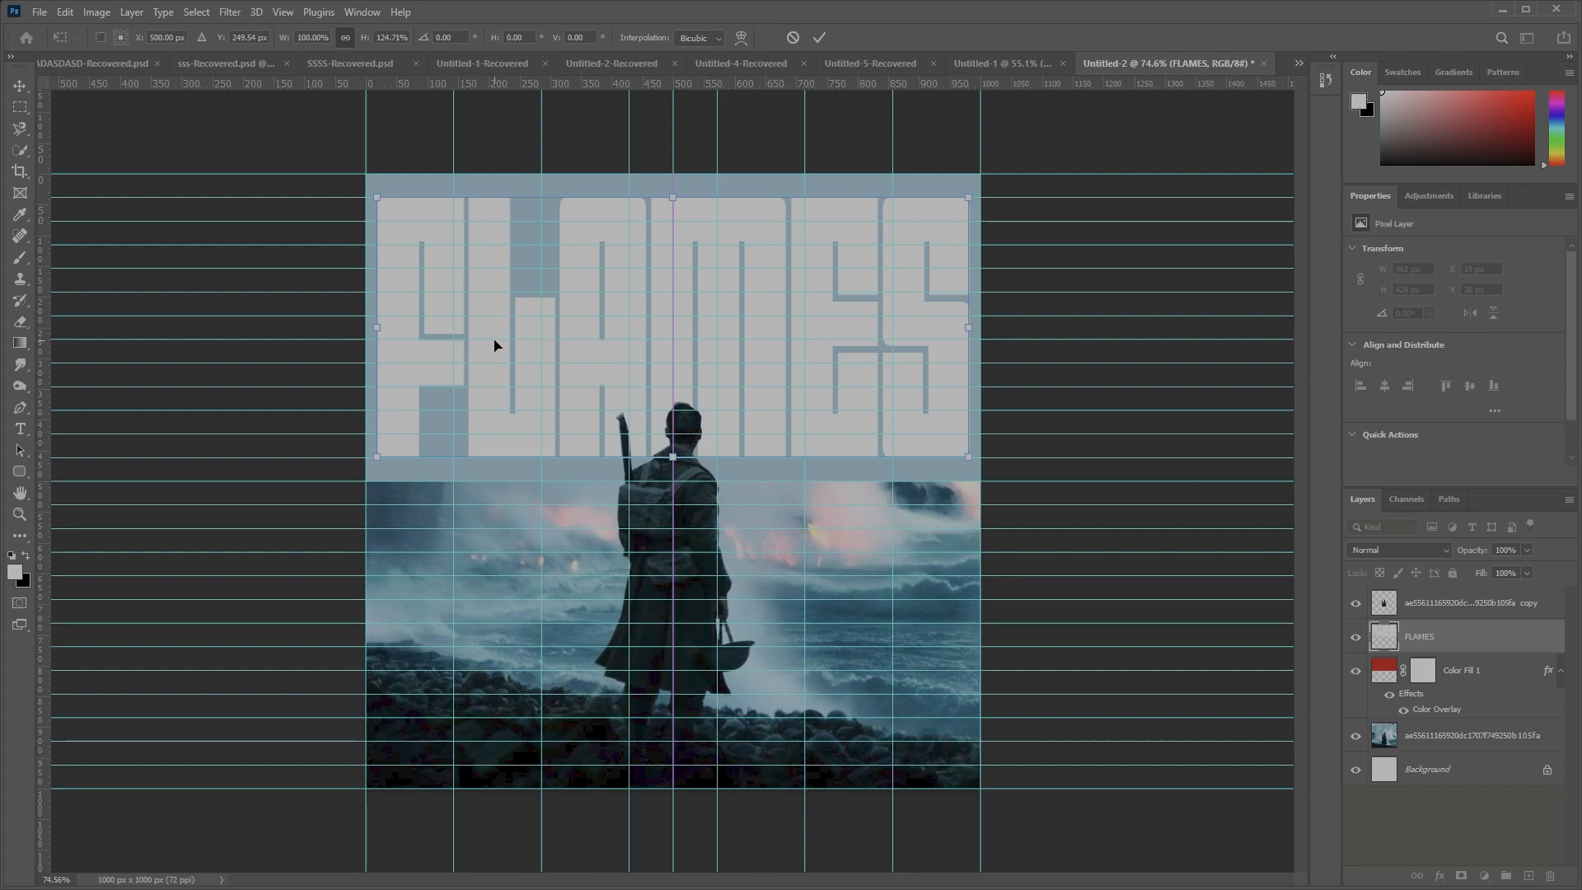
pyautogui.click(818, 37)
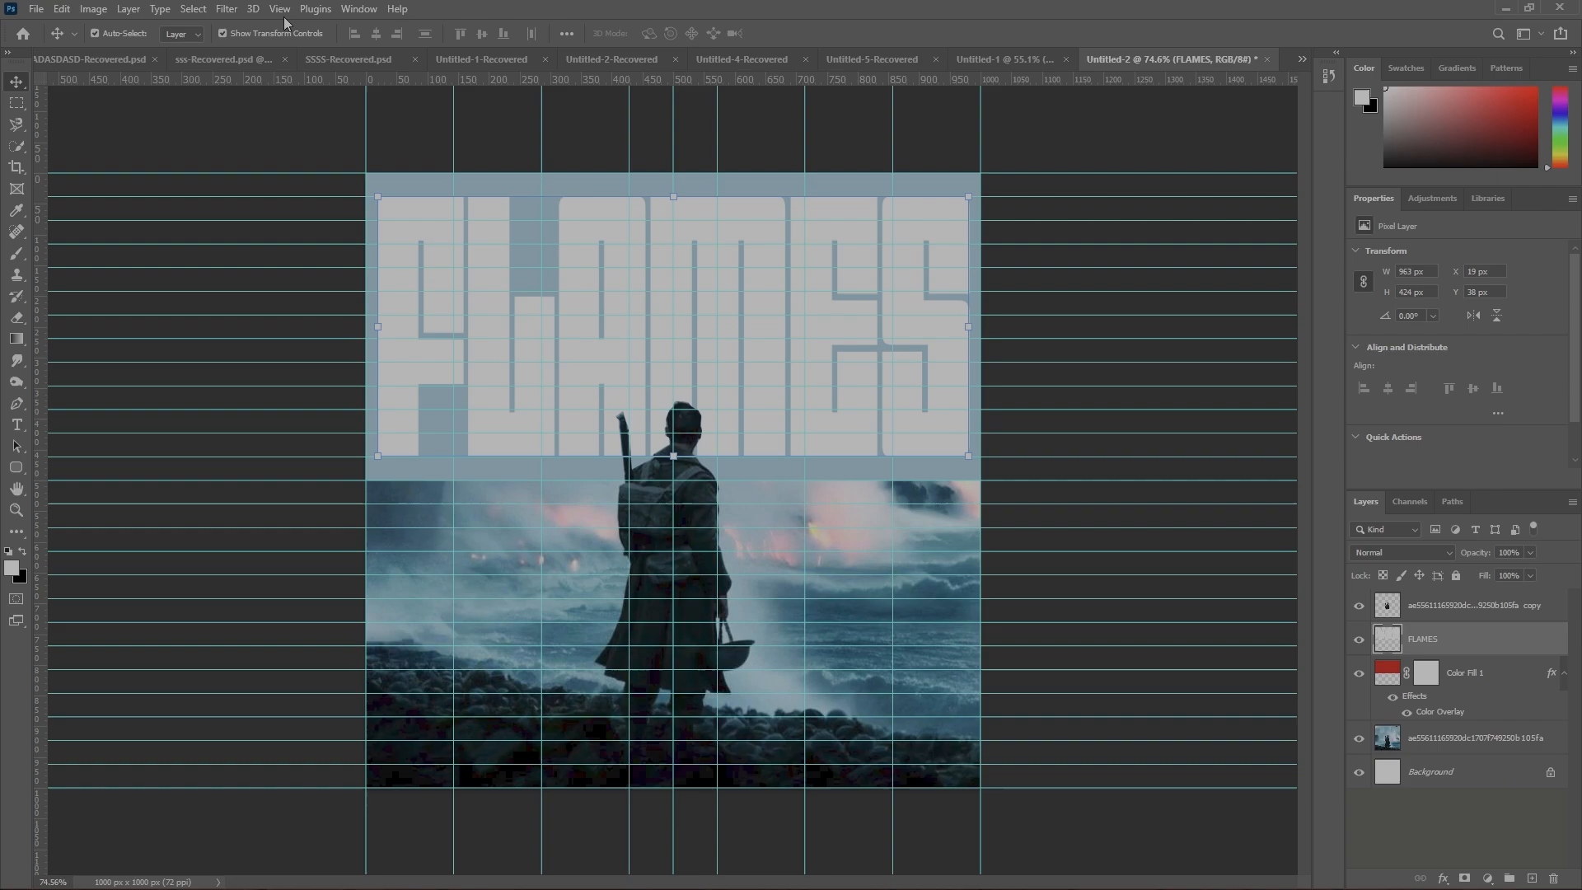
# Clear all guides from the canvas and deselect the title layer
pyautogui.click(283, 11)
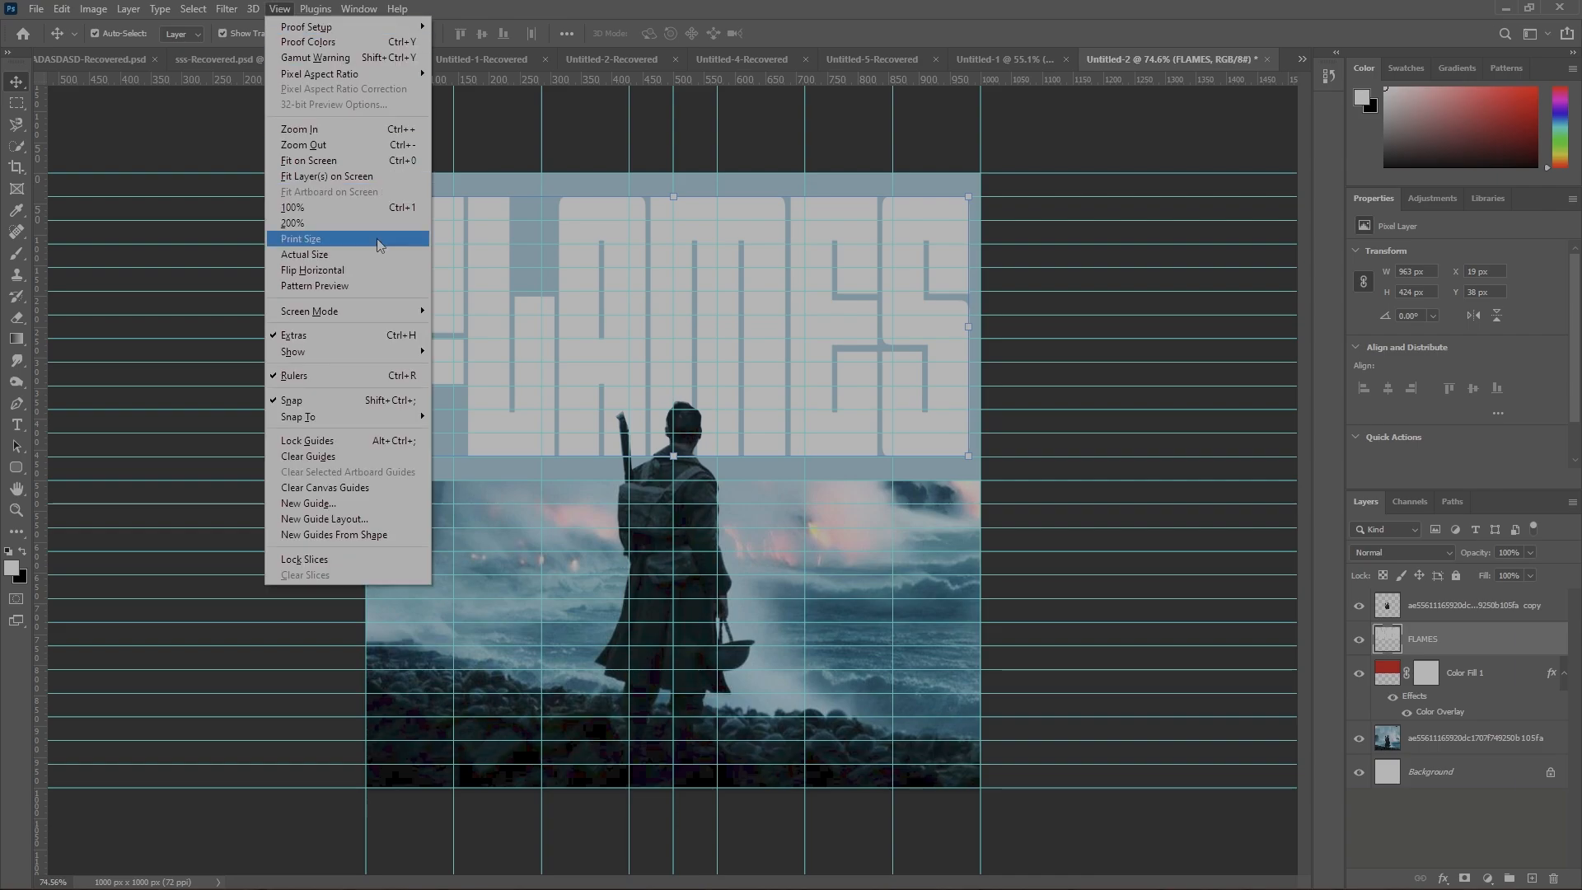
pyautogui.click(347, 452)
pyautogui.click(1158, 480)
pyautogui.scroll(5, 1153, 477)
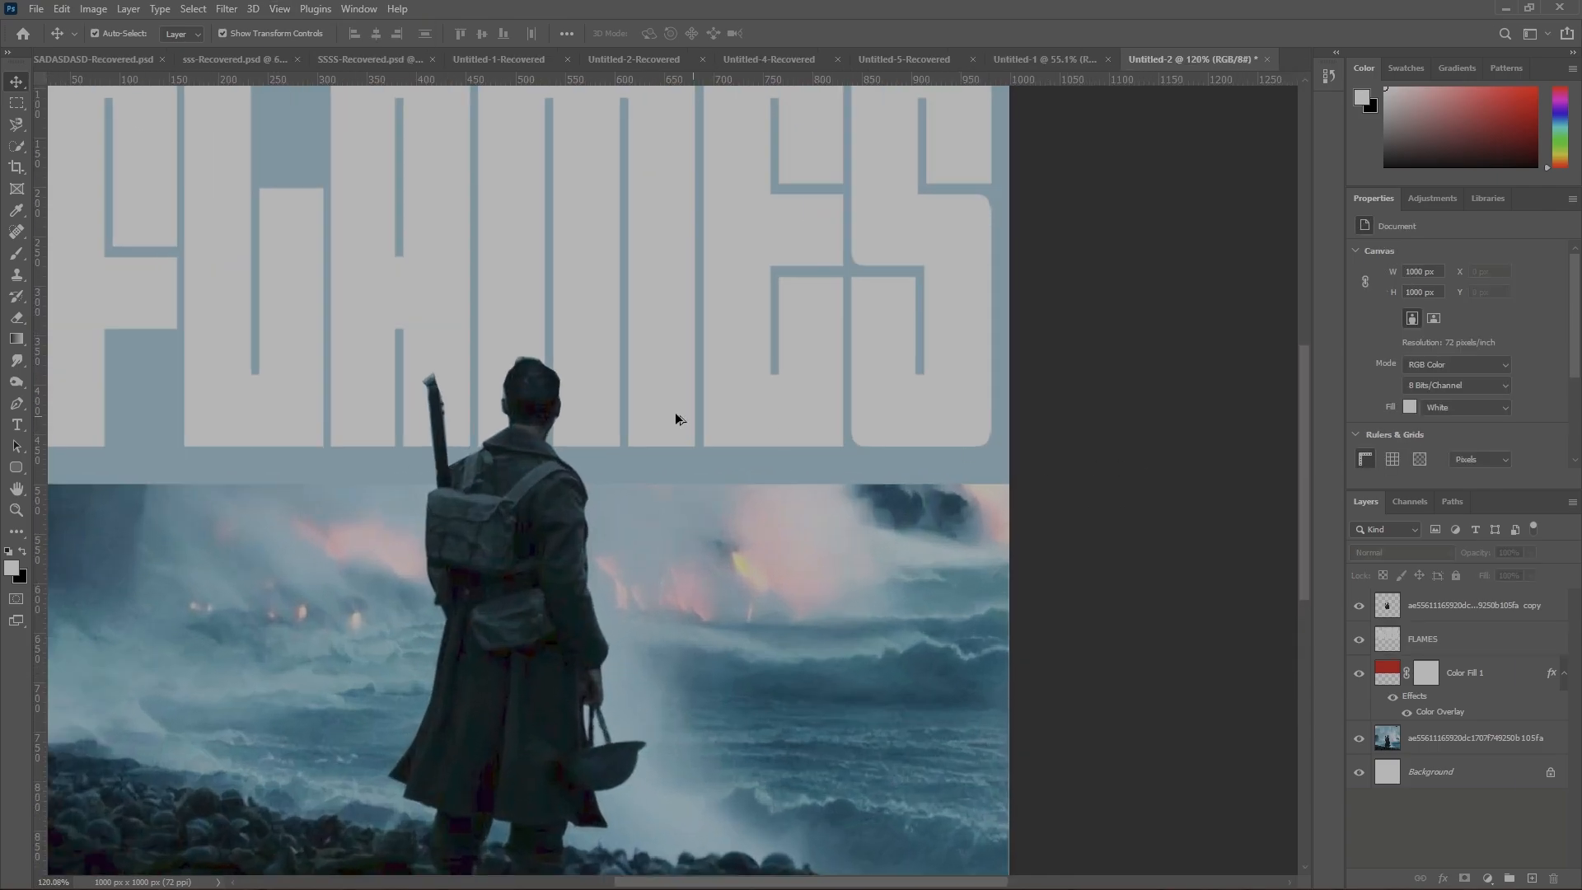
pyautogui.scroll(-5, 419, 379)
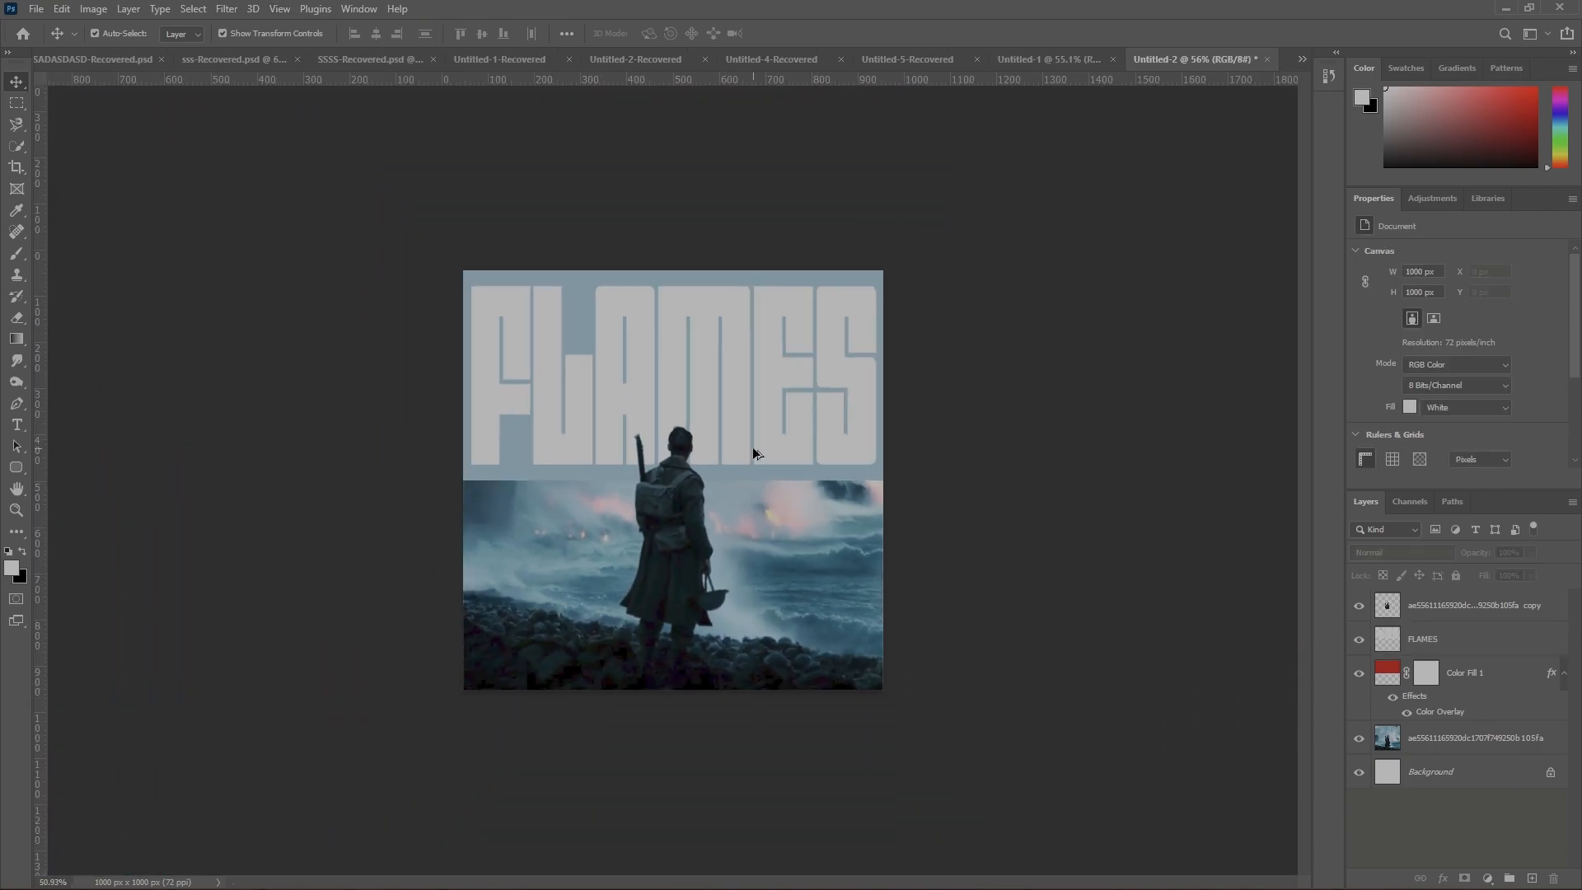
pyautogui.scroll(3, 754, 459)
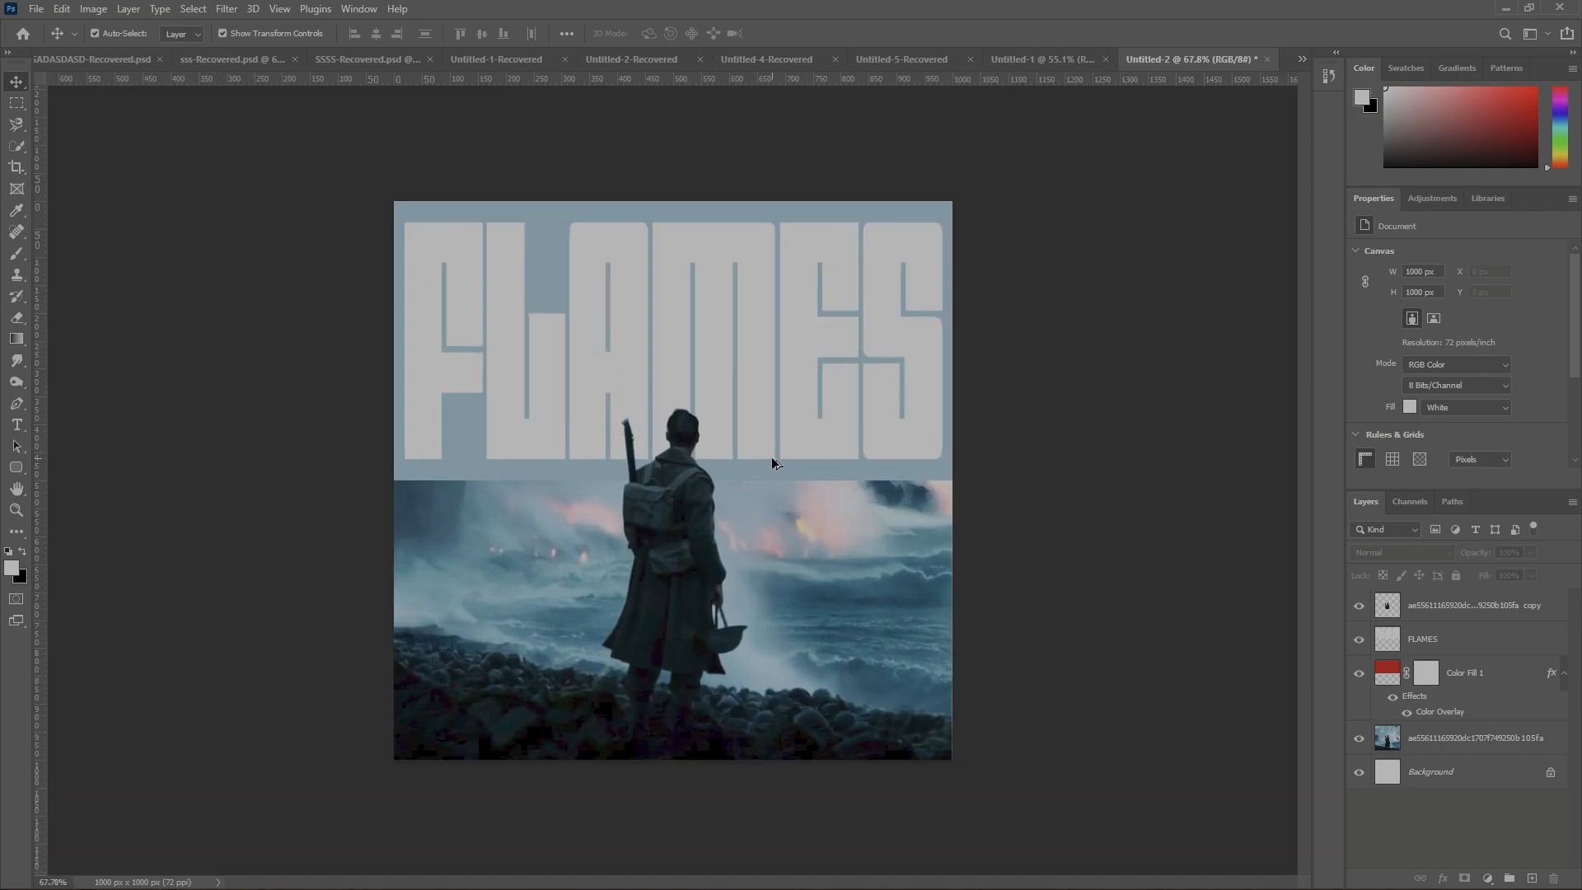
pyautogui.scroll(2, 840, 552)
pyautogui.scroll(-2, 626, 477)
# Change the Color Overlay of the colour fill layer to the deeper blue 3a7692 and apply the layer style
pyautogui.click(1452, 682)
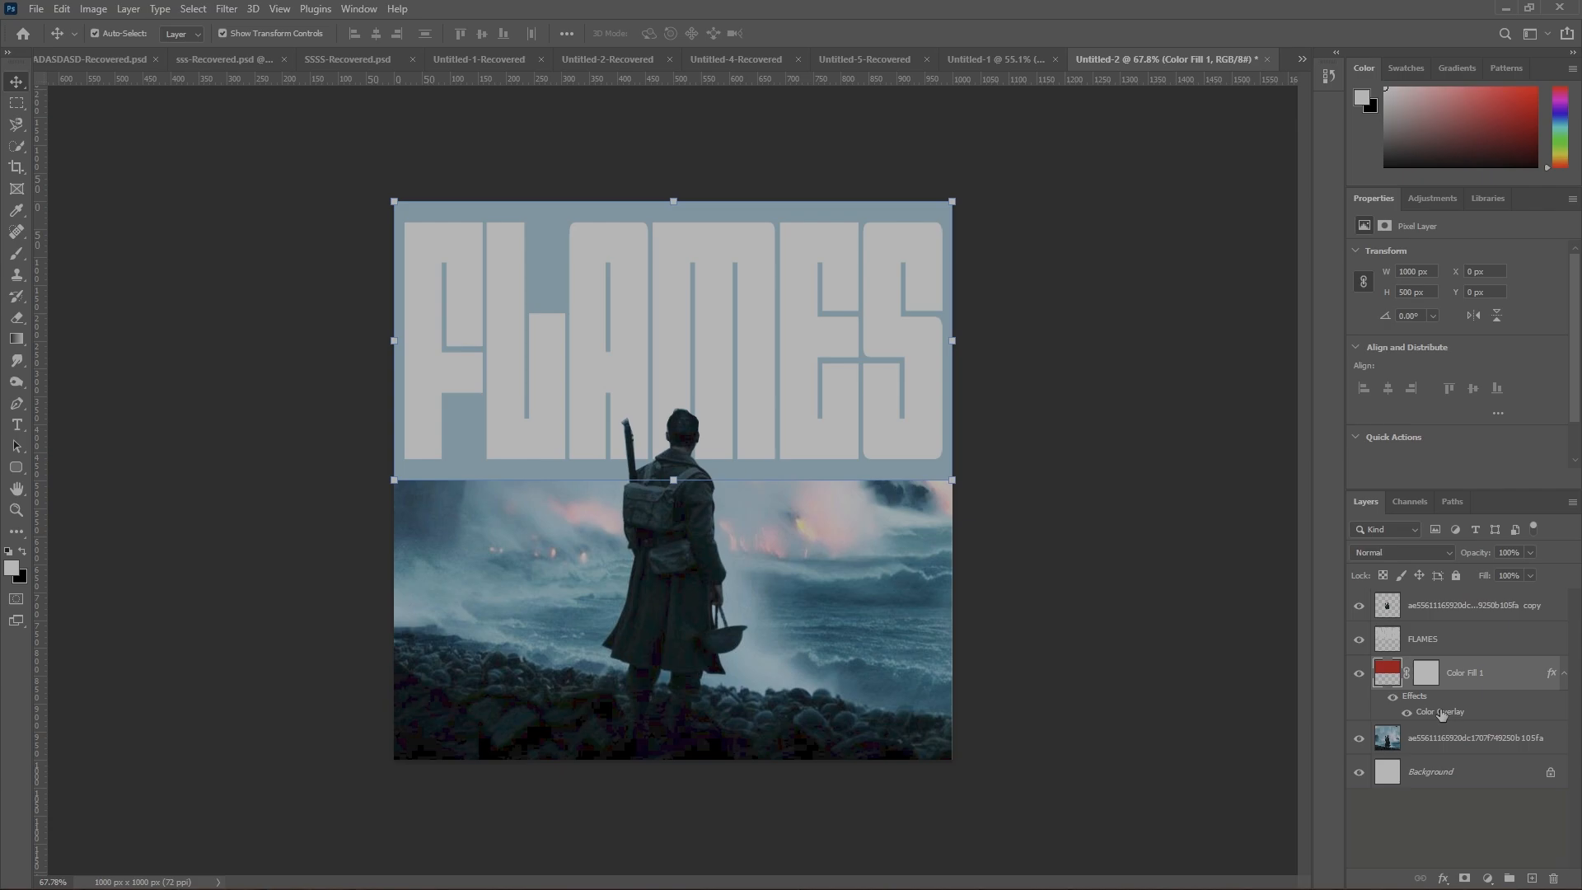
pyautogui.doubleClick(1431, 713)
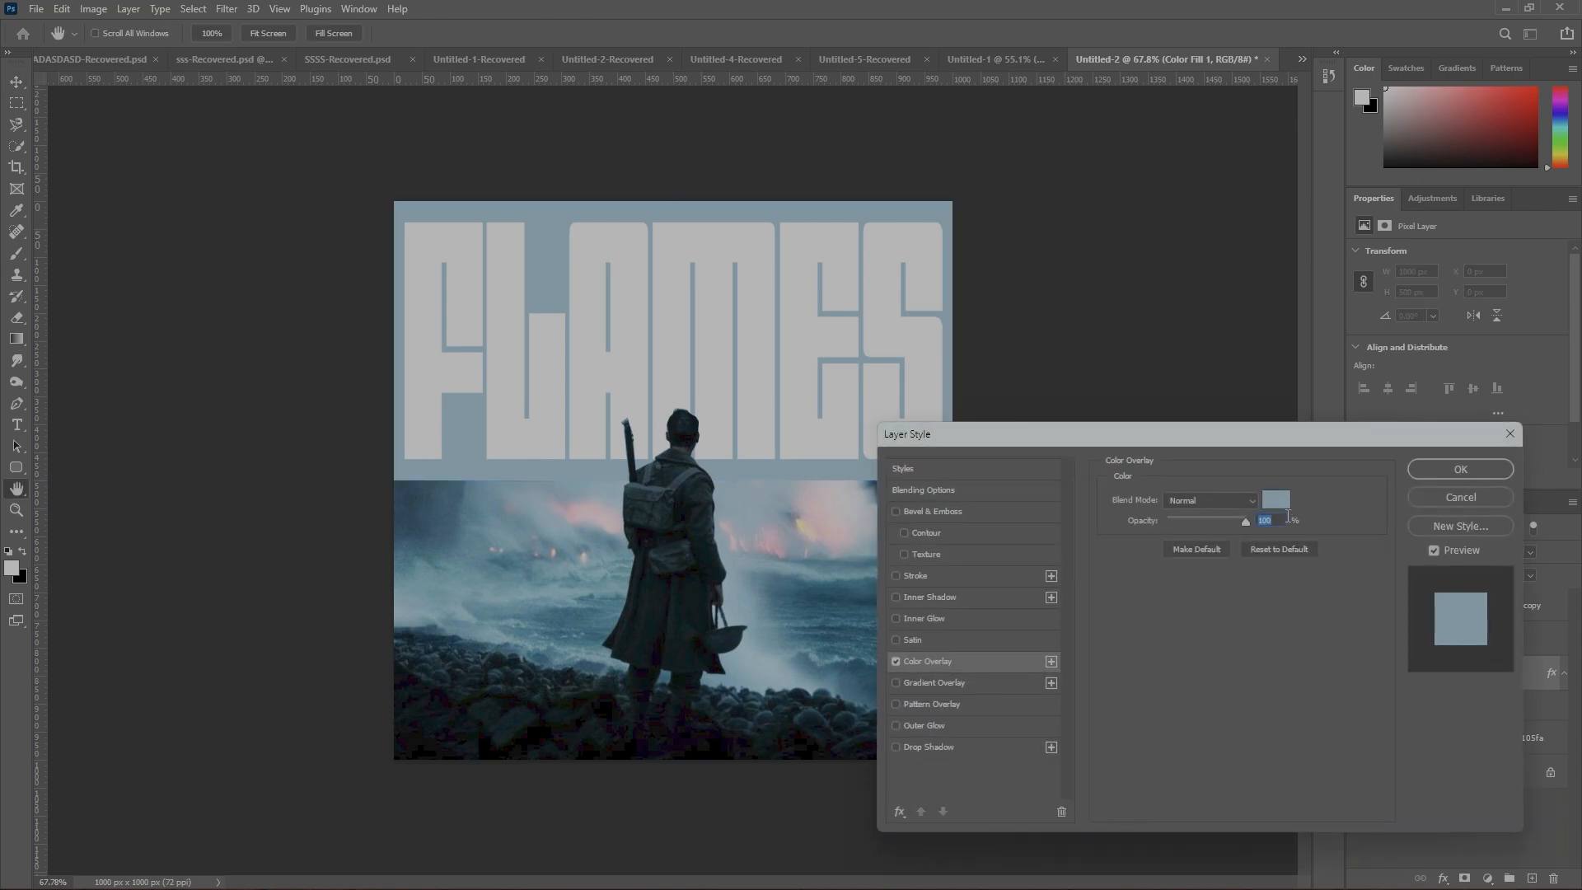
pyautogui.click(1278, 500)
pyautogui.moveTo(1014, 483); pyautogui.dragTo(1075, 530)
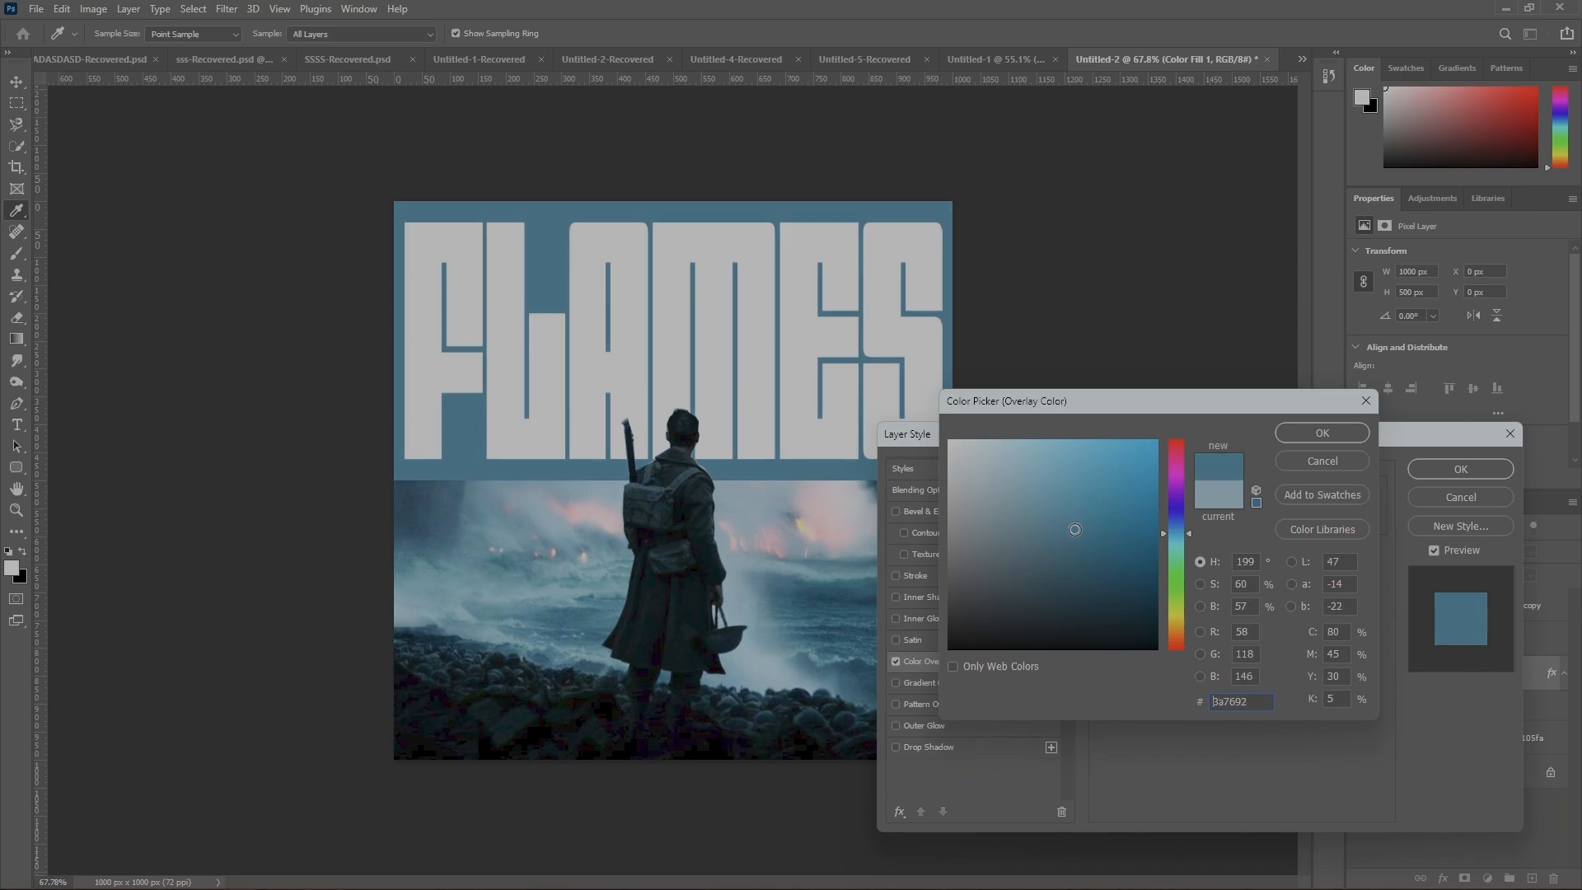
pyautogui.click(1321, 432)
pyautogui.click(1460, 468)
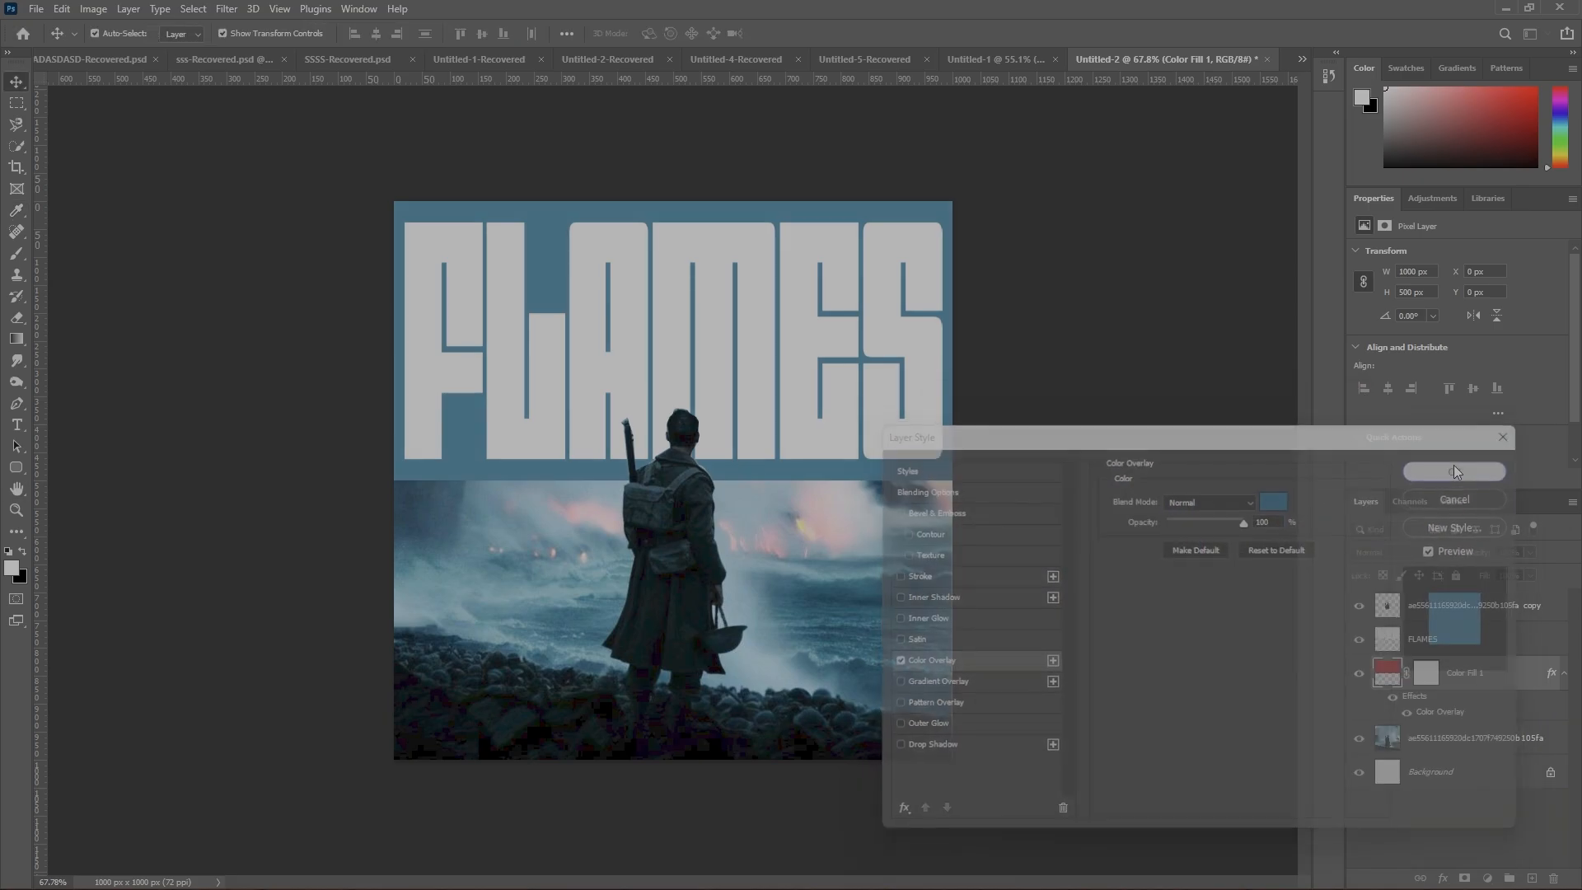
# Erase the pale leftover at the rifle's tip and along its outer side on the soldier cutout layer
pyautogui.press('v')
pyautogui.hotkey('ctrl', '-')
pyautogui.scroll(5, 786, 616)
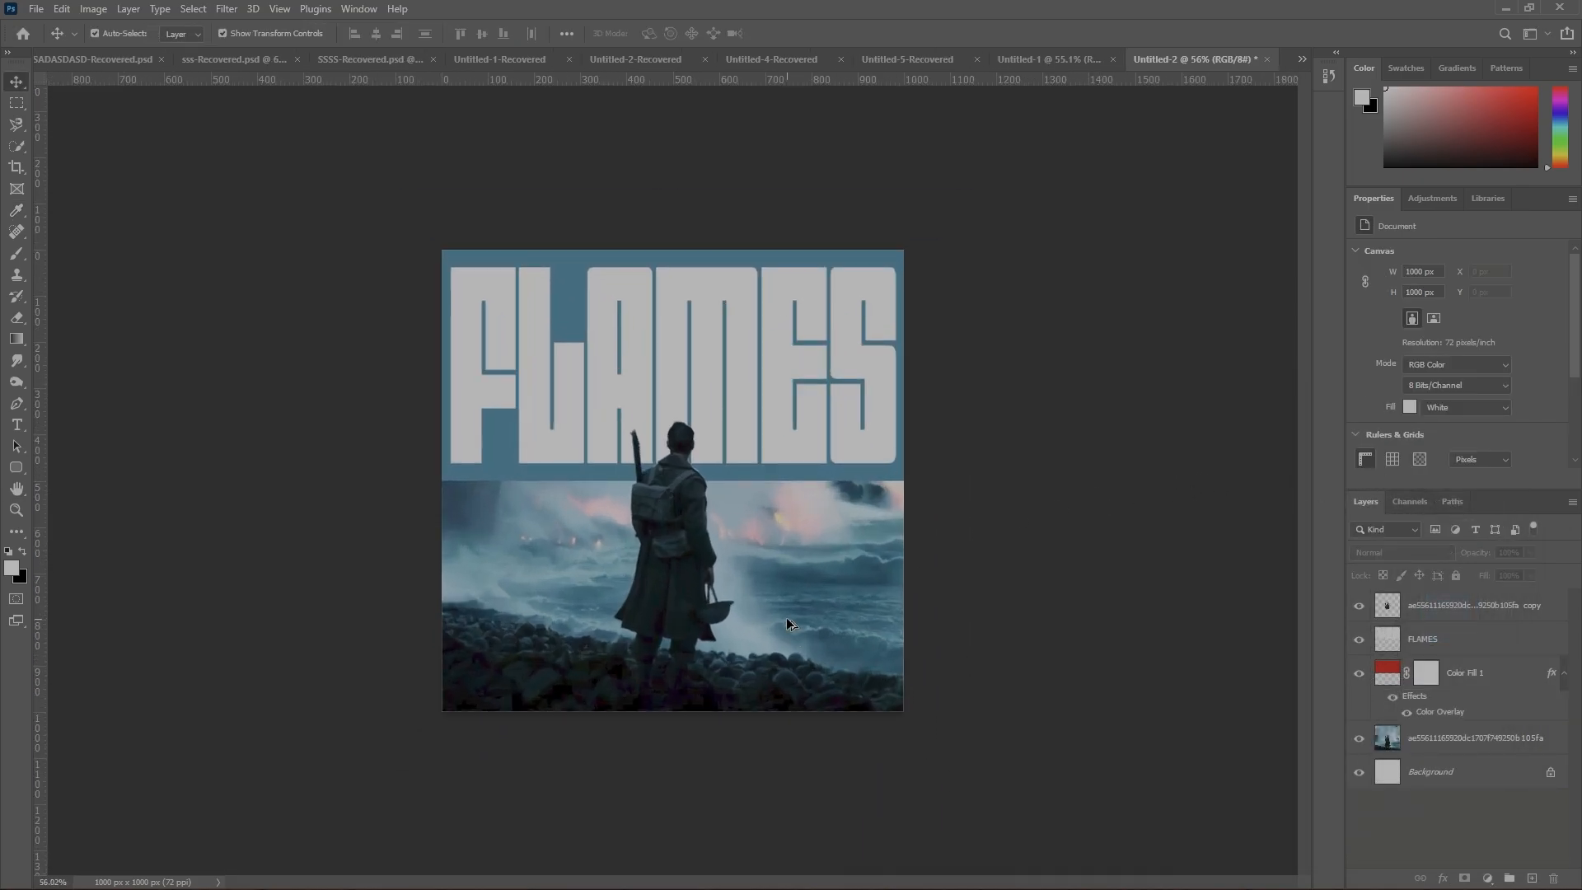
pyautogui.scroll(5, 601, 414)
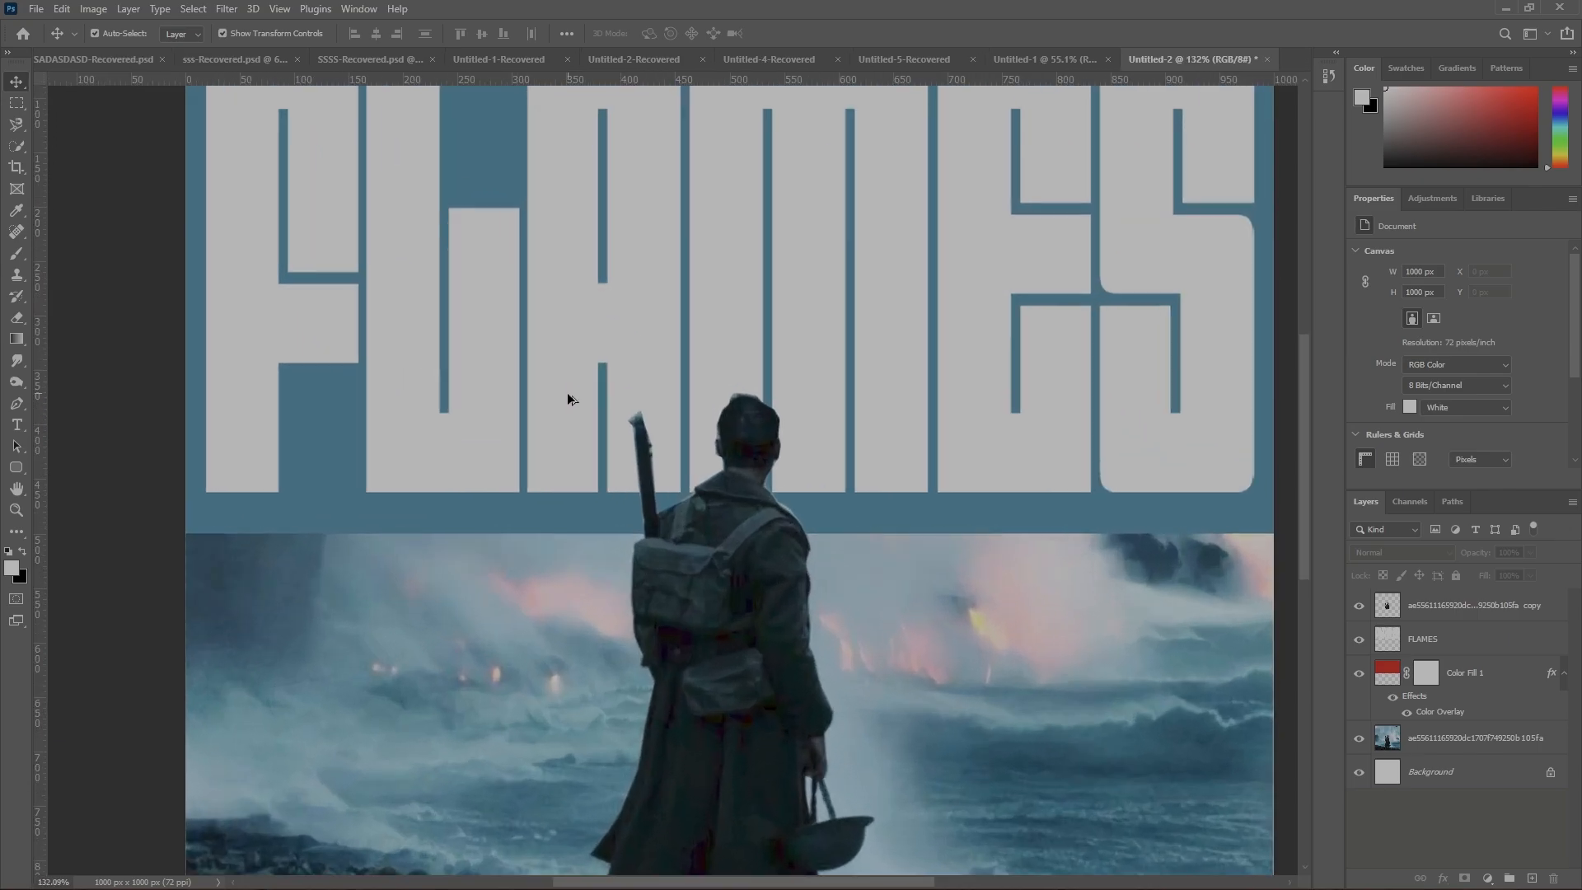
pyautogui.click(1436, 602)
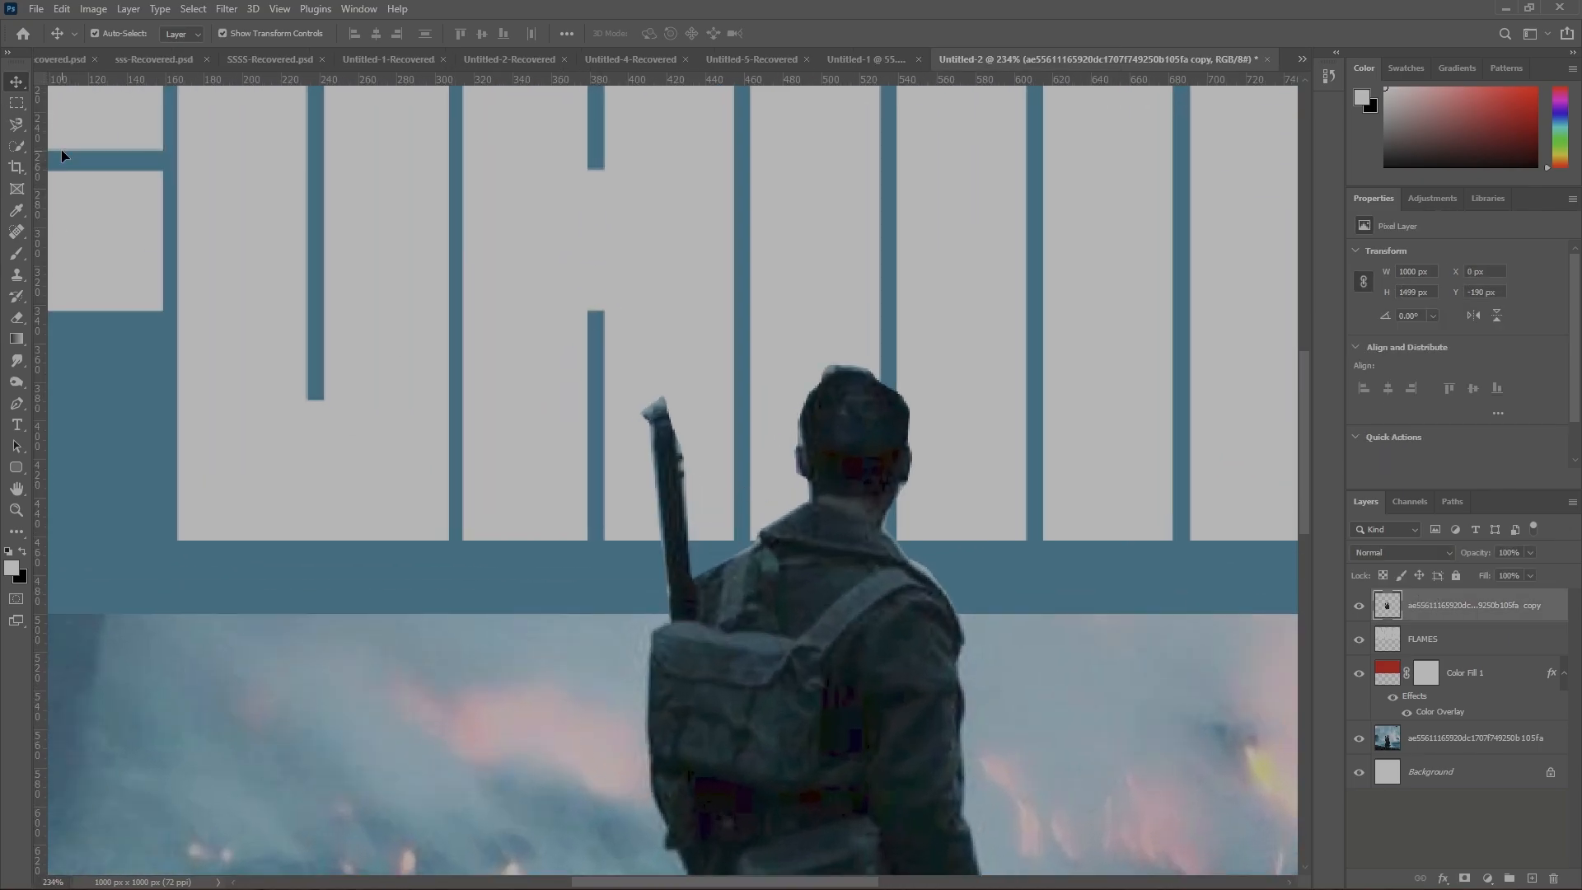
pyautogui.click(16, 318)
pyautogui.scroll(3, 659, 387)
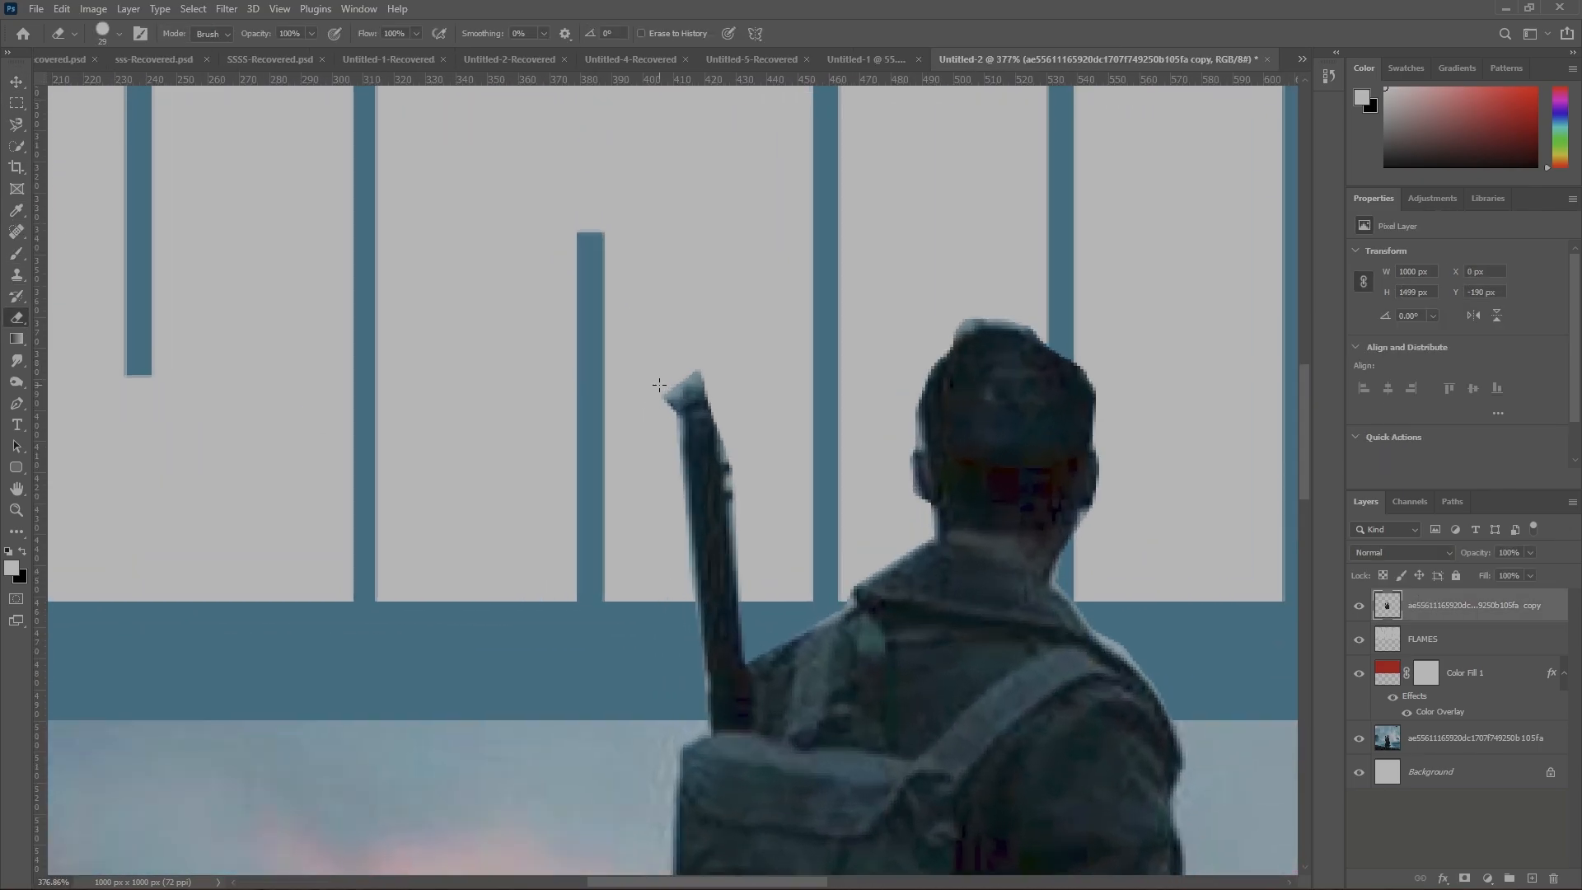
pyautogui.moveTo(659, 385)
pyautogui.mouseDown()
pyautogui.moveTo(710, 365)
pyautogui.moveTo(639, 496)
pyautogui.mouseUp()
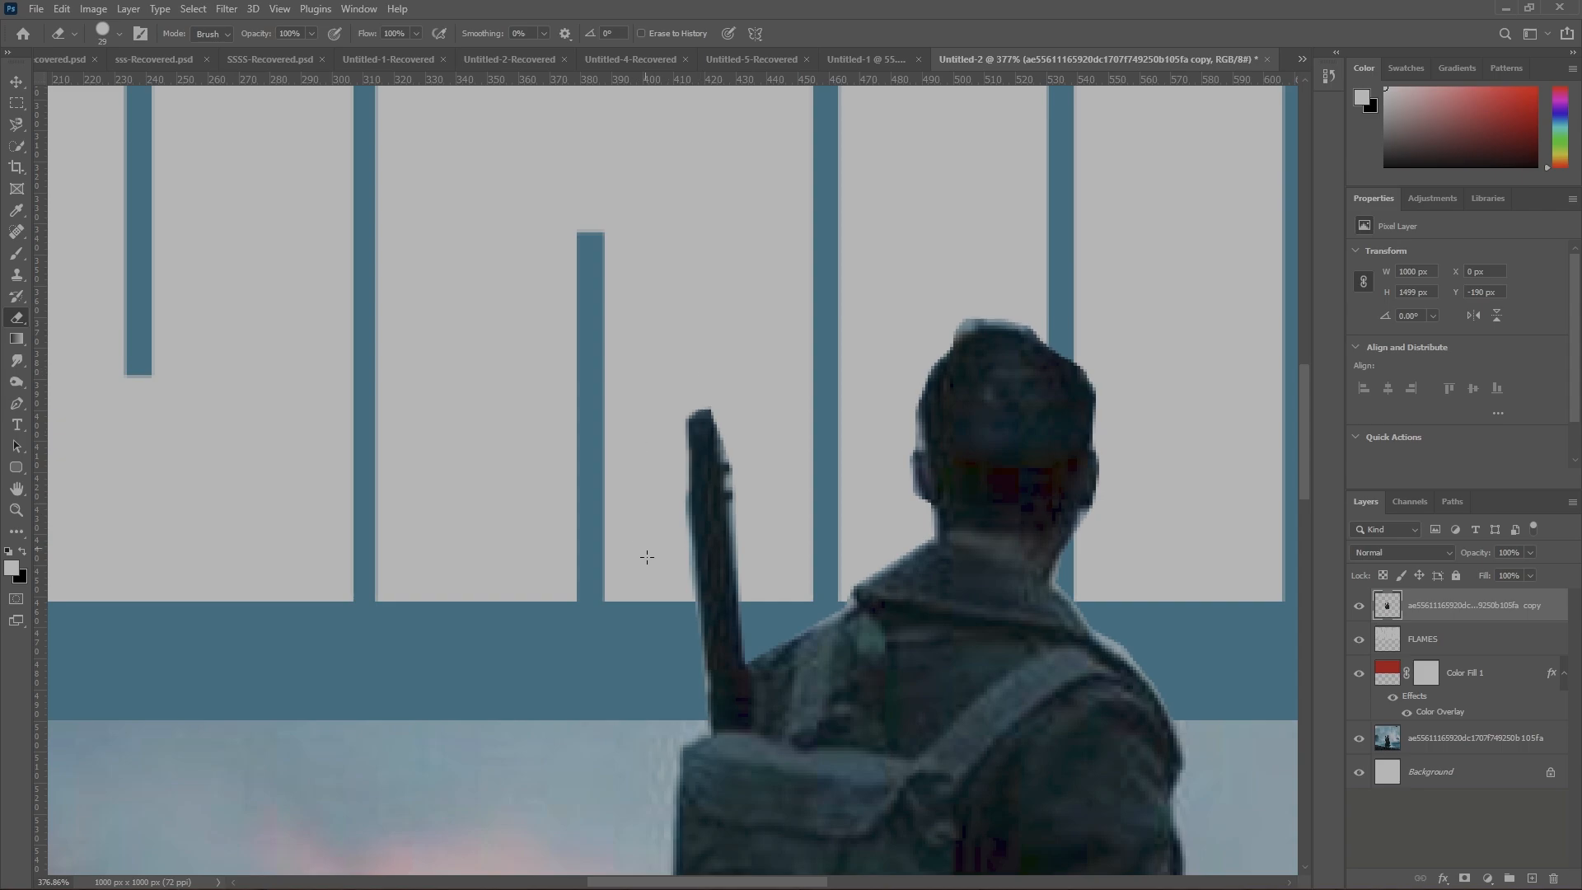
# Erase the pale fringe along the side of the rifle facing the soldier's head, redoing the first stroke, and deselect the layer
pyautogui.moveTo(763, 362); pyautogui.dragTo(767, 573)
pyautogui.hotkey('ctrl', 'z')
pyautogui.moveTo(774, 437)
pyautogui.mouseDown()
pyautogui.moveTo(771, 533)
pyautogui.moveTo(753, 384)
pyautogui.mouseUp()
pyautogui.scroll(-10, 768, 507)
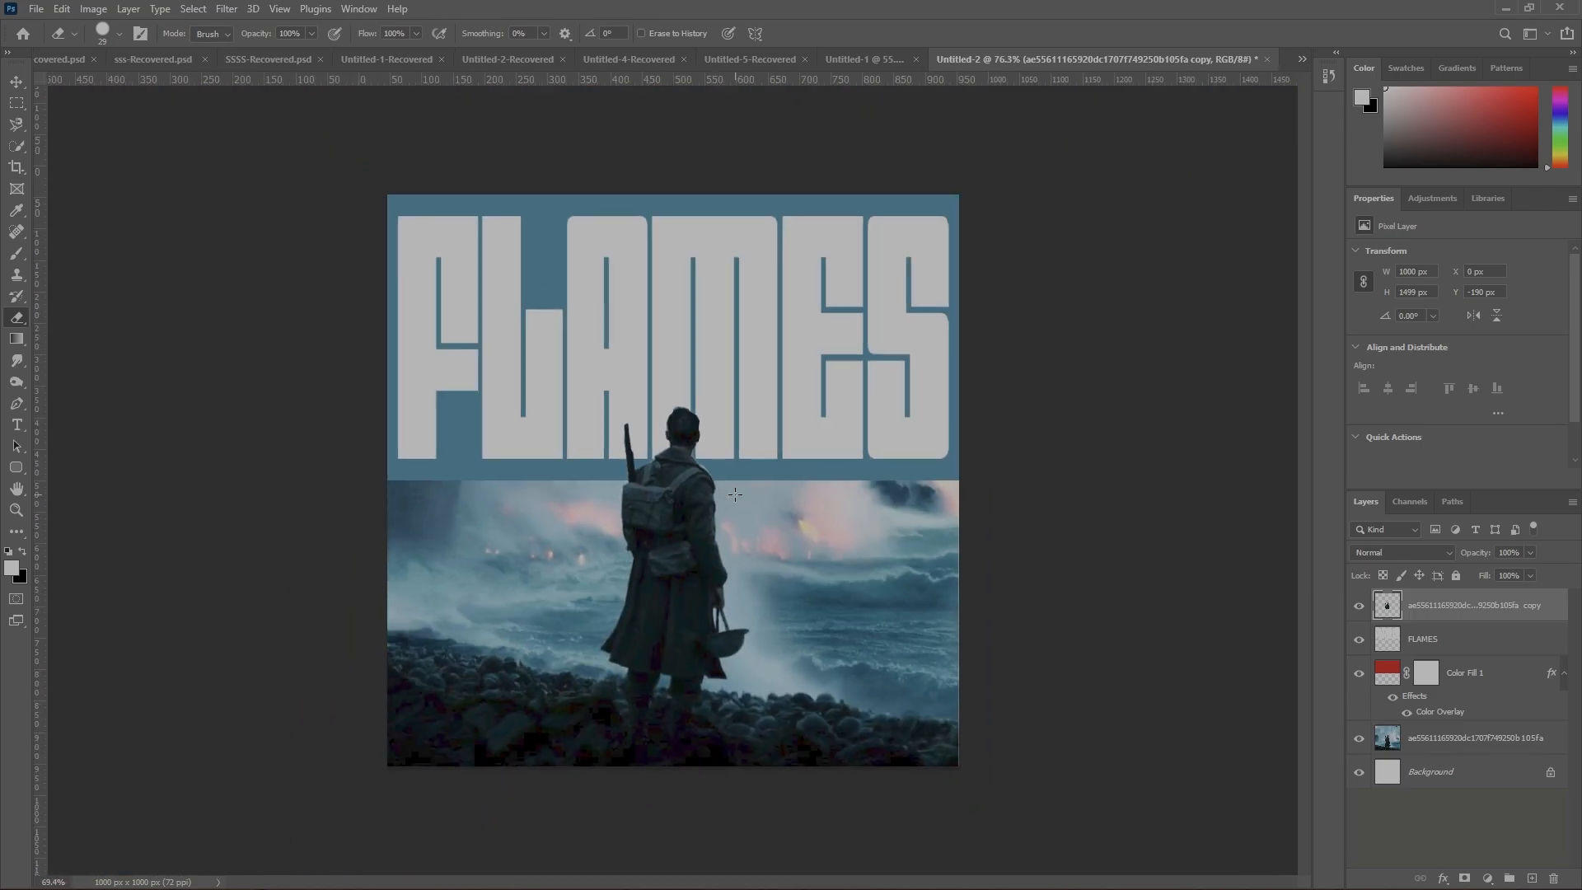
pyautogui.click(16, 81)
pyautogui.click(368, 233)
pyautogui.scroll(-2, 367, 247)
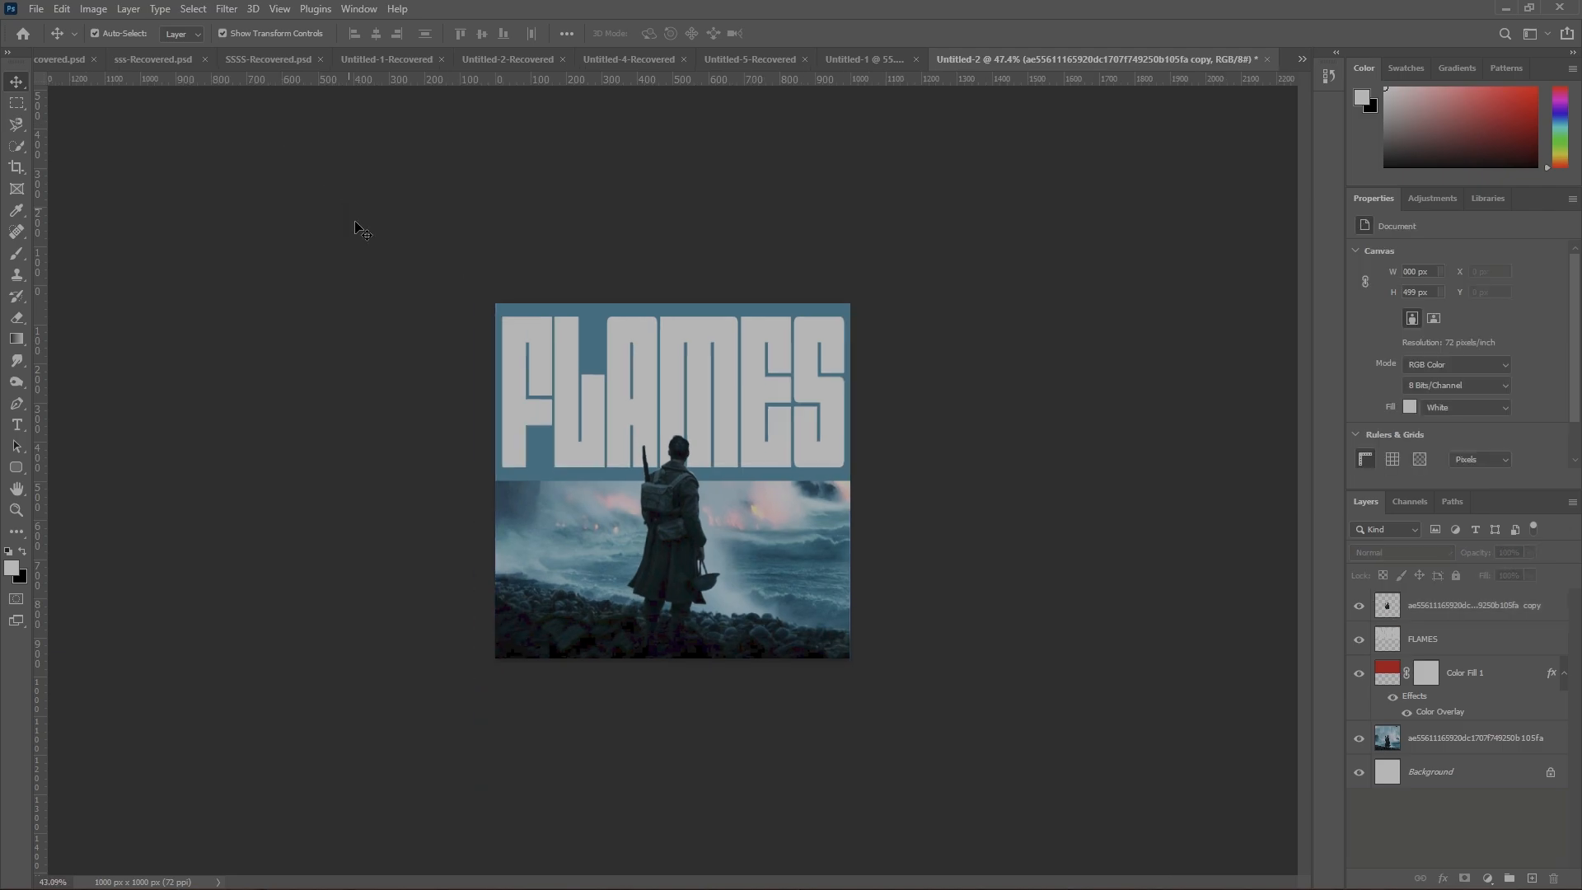
pyautogui.scroll(4, 387, 326)
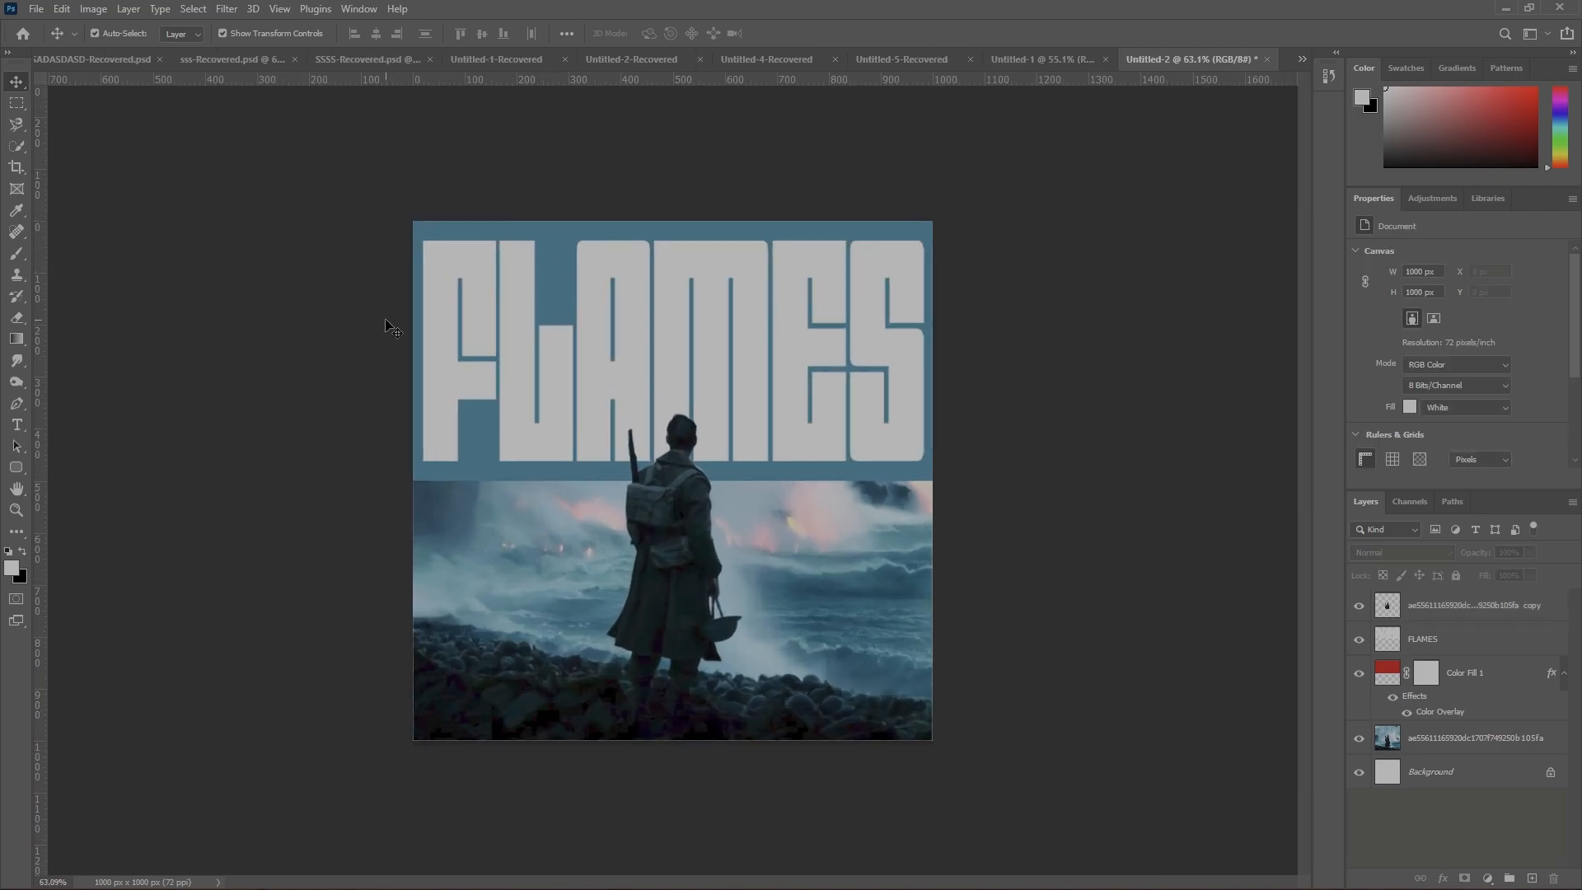
# Create guides from the bounds of the soldier cutout layer
pyautogui.click(1461, 607)
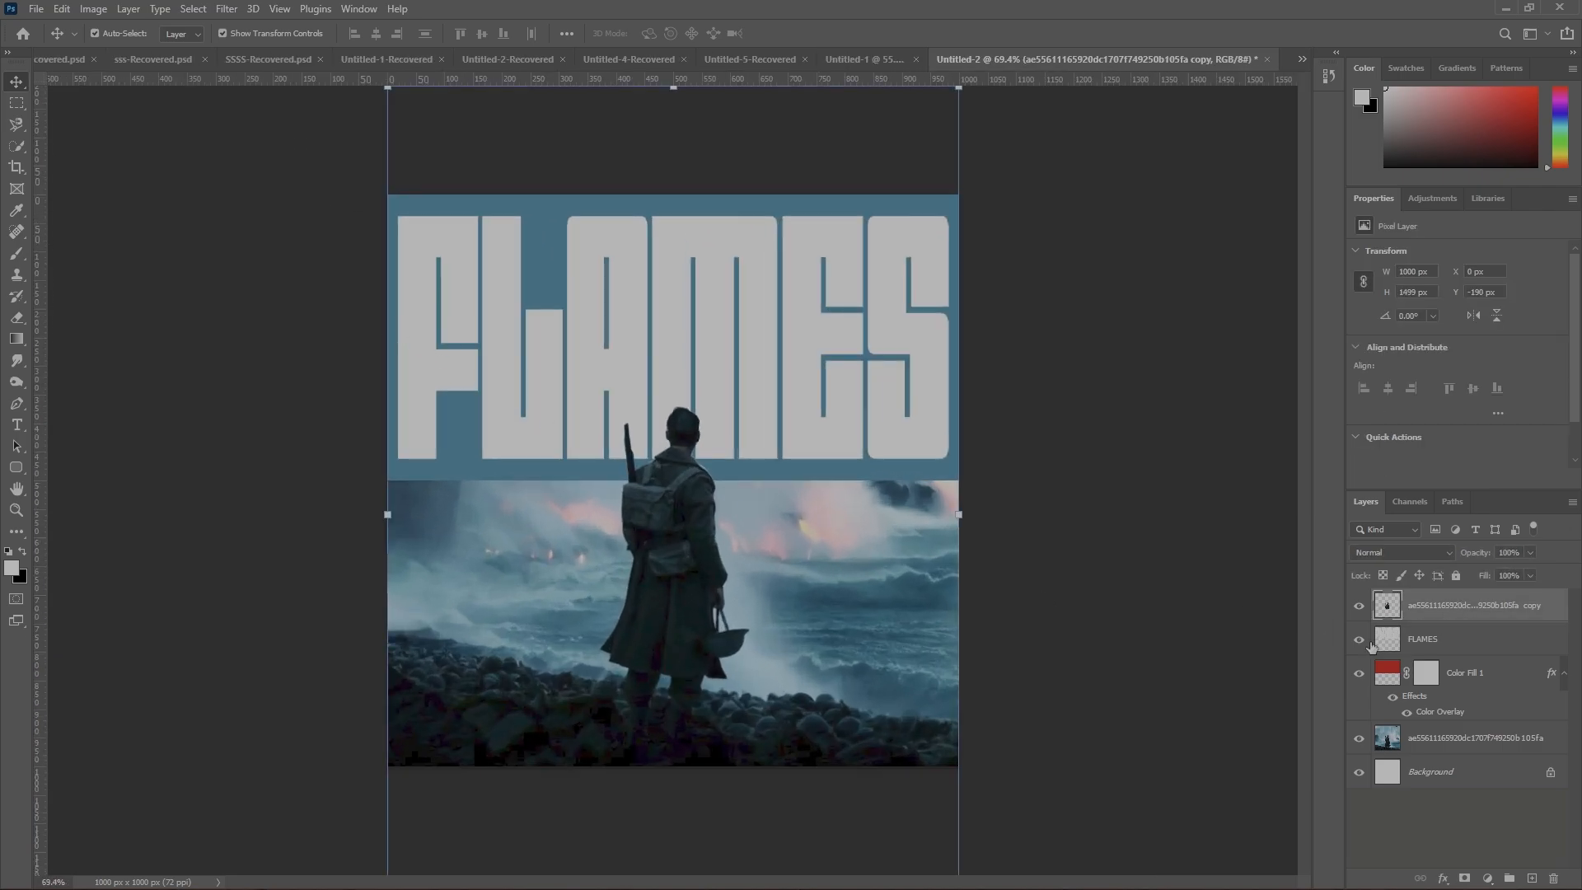
pyautogui.click(285, 10)
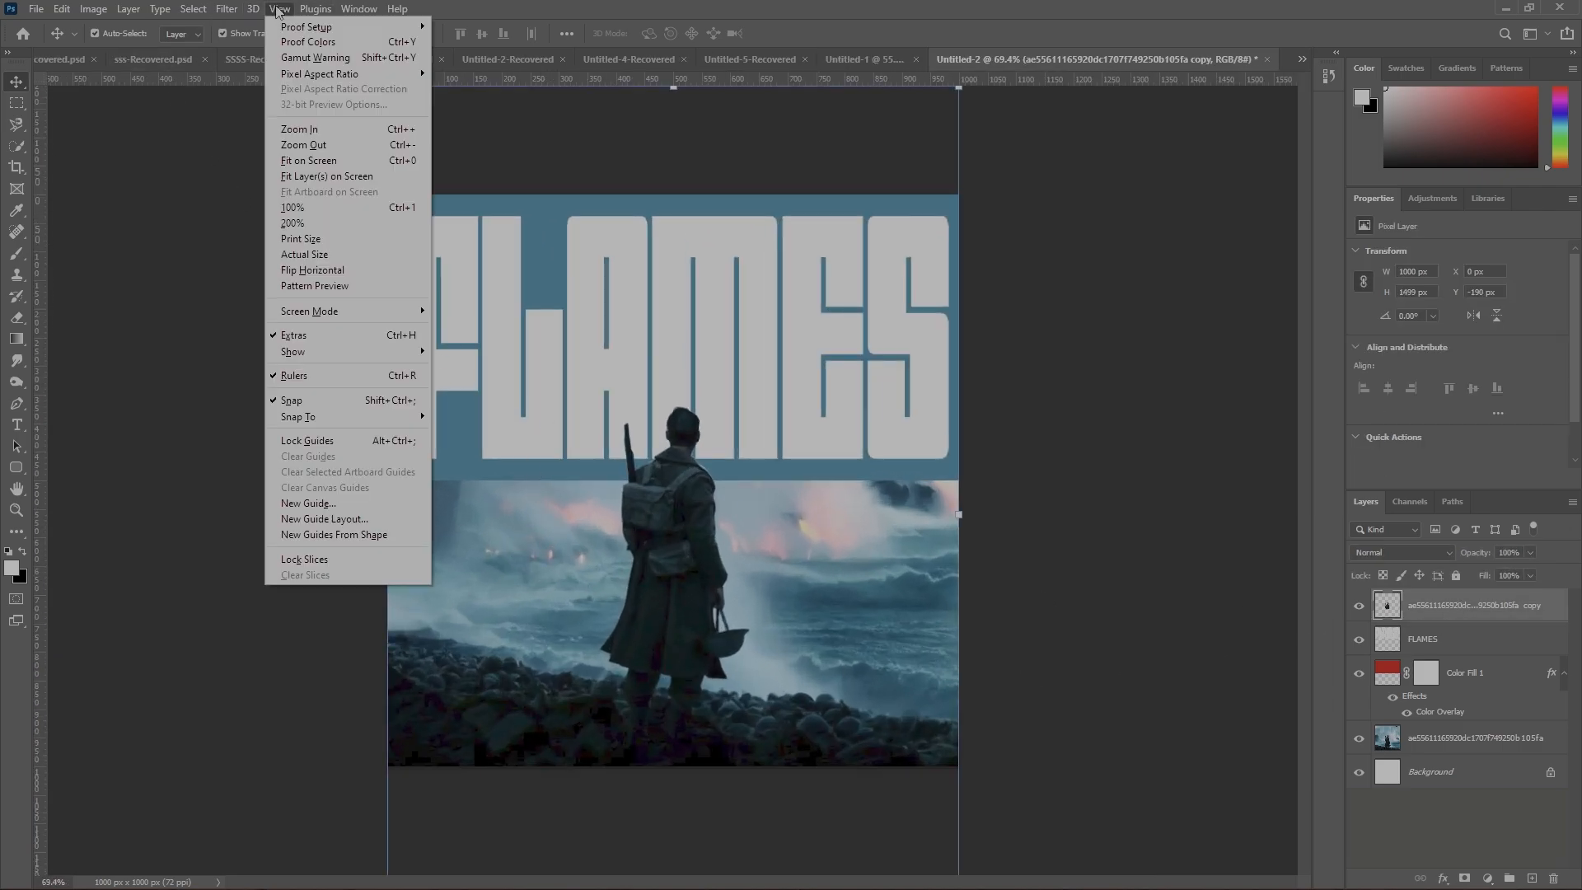
pyautogui.click(369, 536)
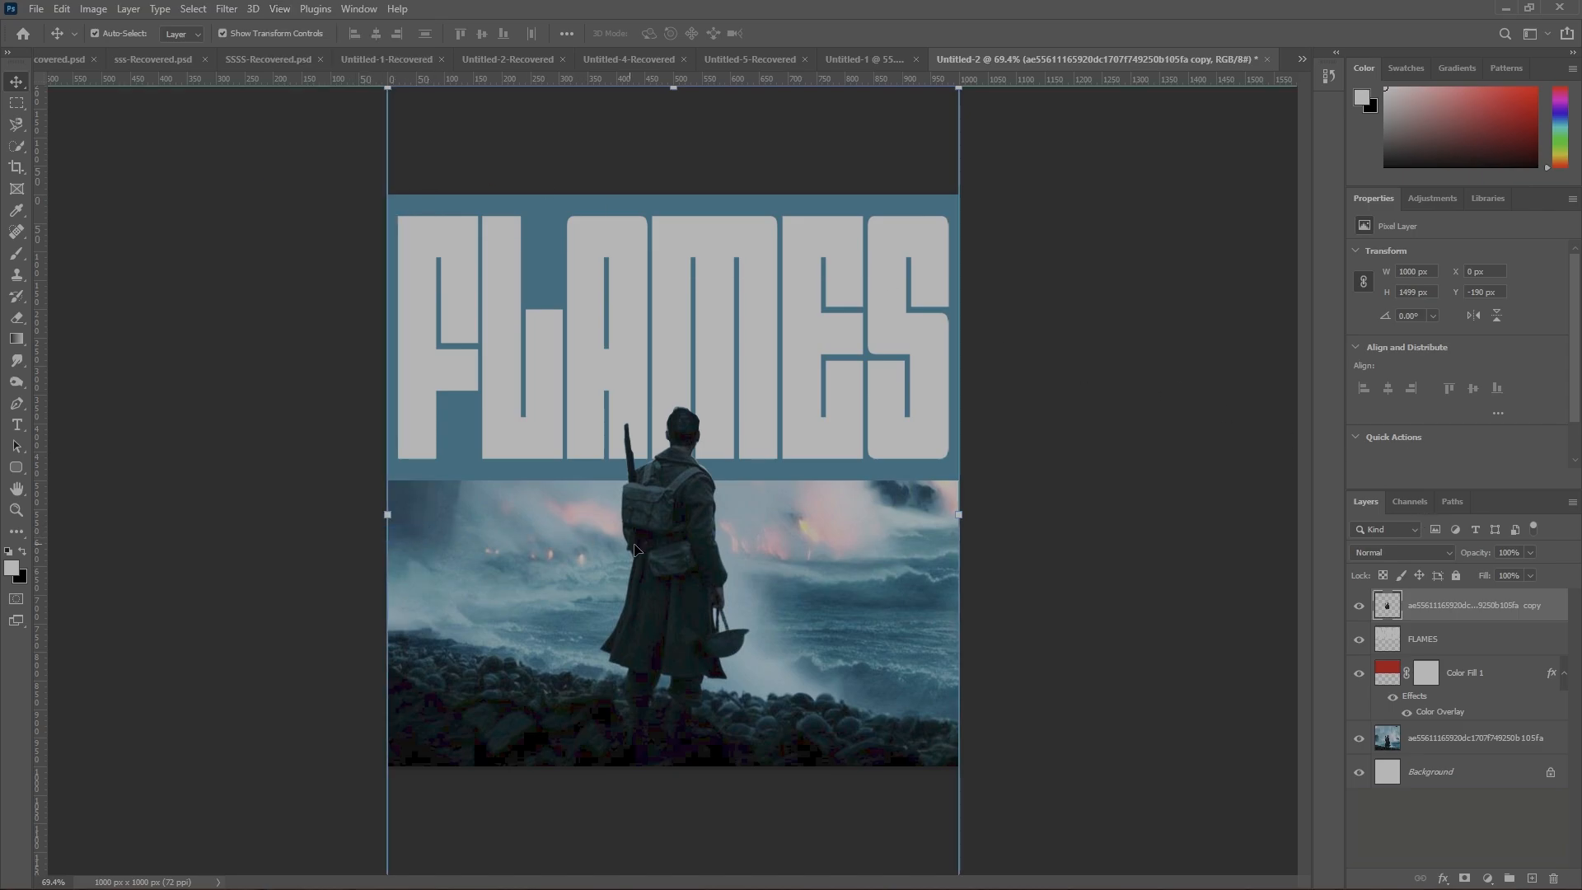
# Create guides from the bounds of the FLAMES title layer and deselect it
pyautogui.click(1417, 672)
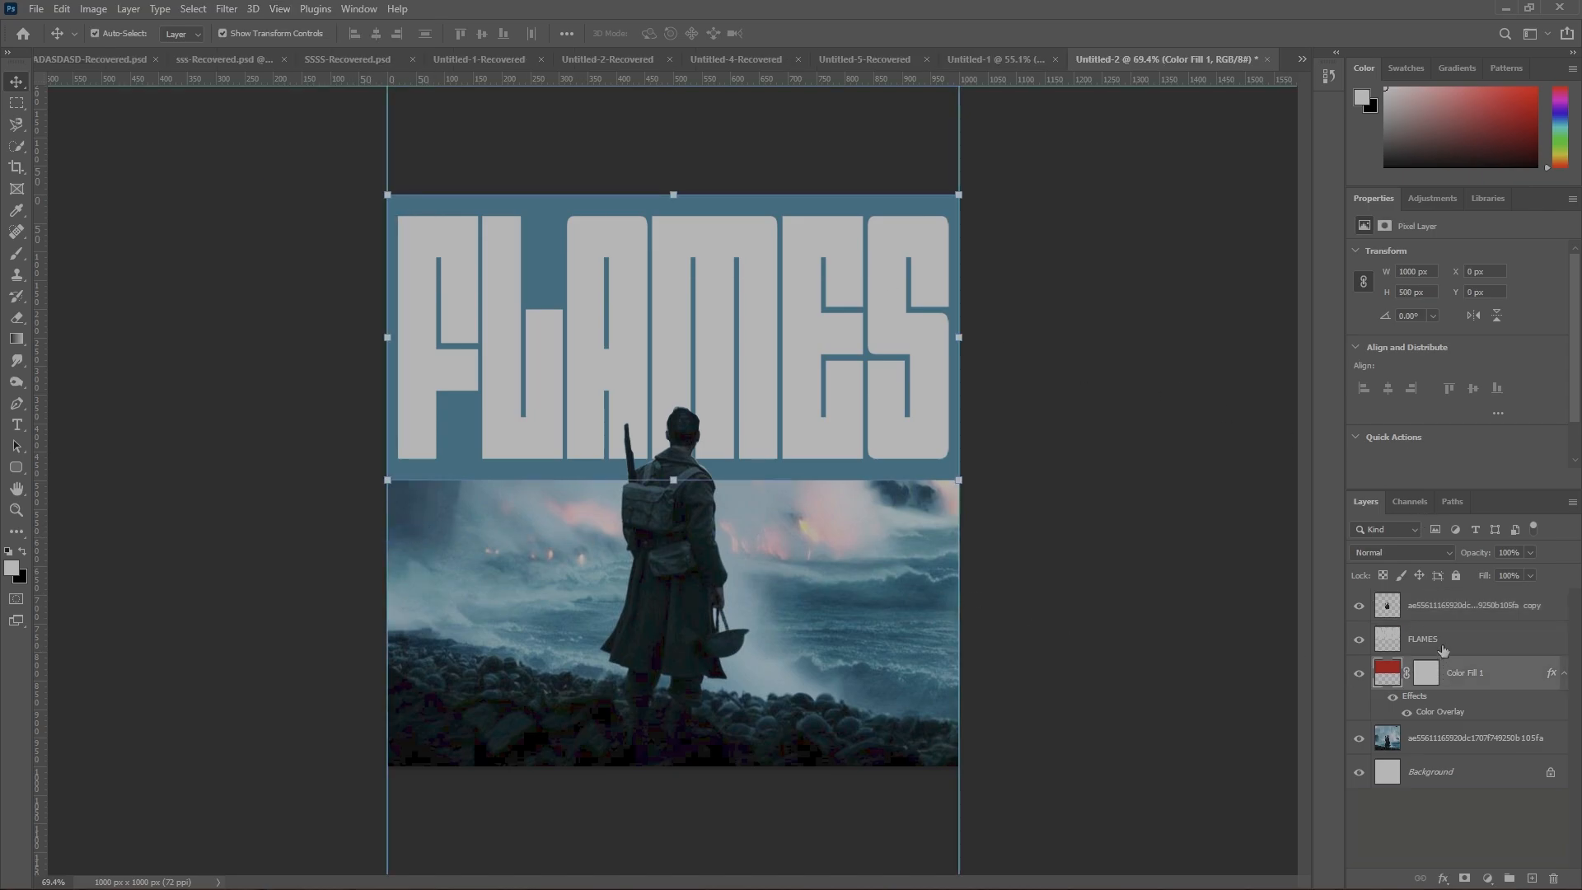
pyautogui.click(1425, 639)
pyautogui.click(280, 10)
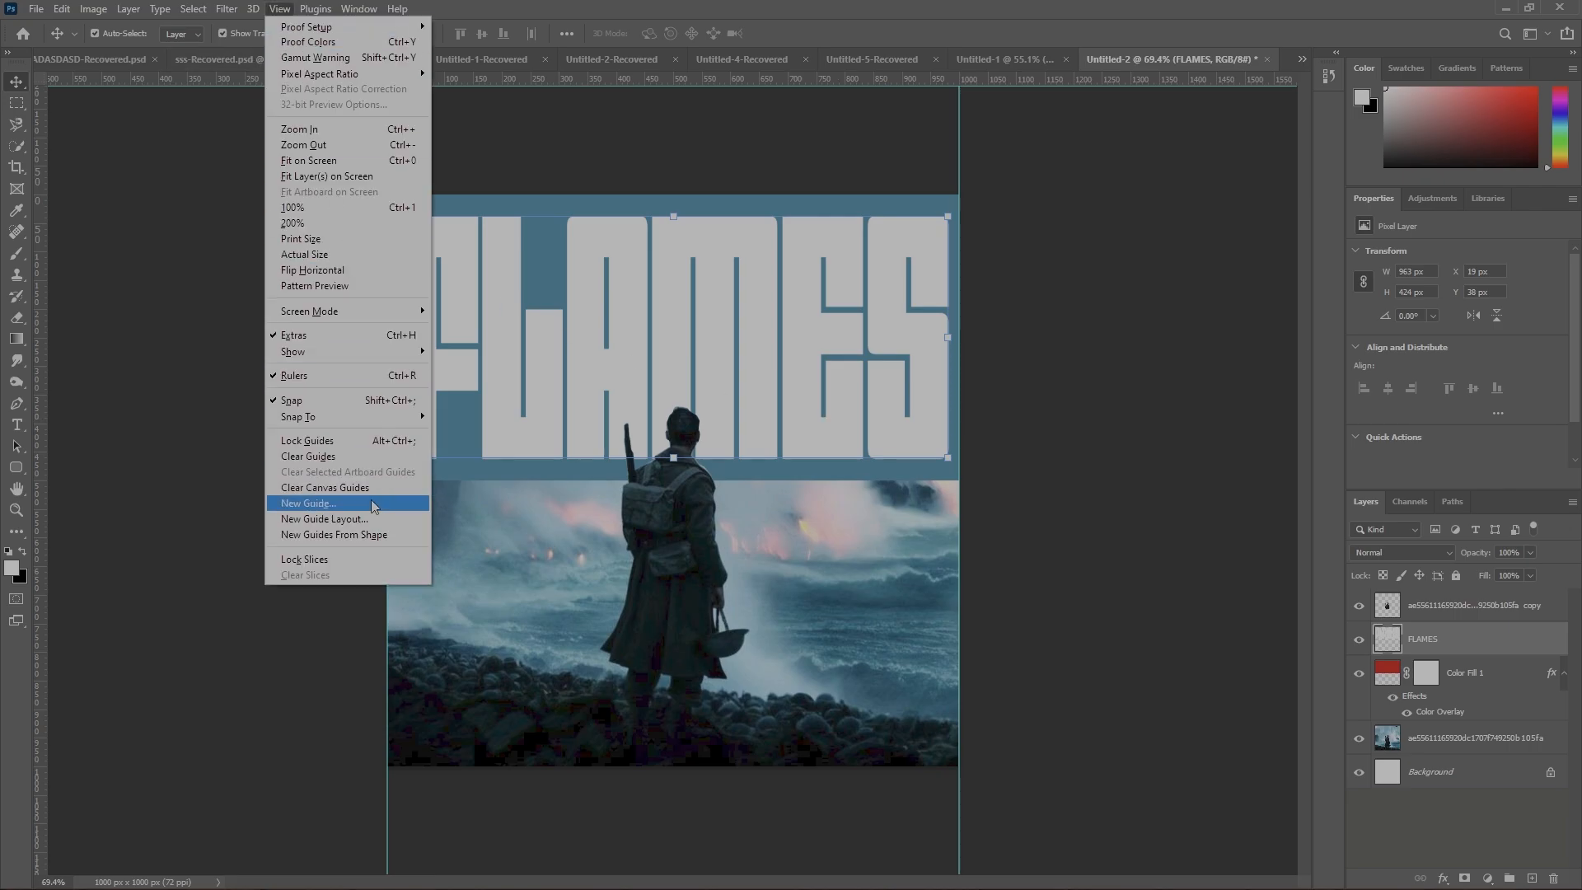
pyautogui.click(324, 518)
pyautogui.click(969, 288)
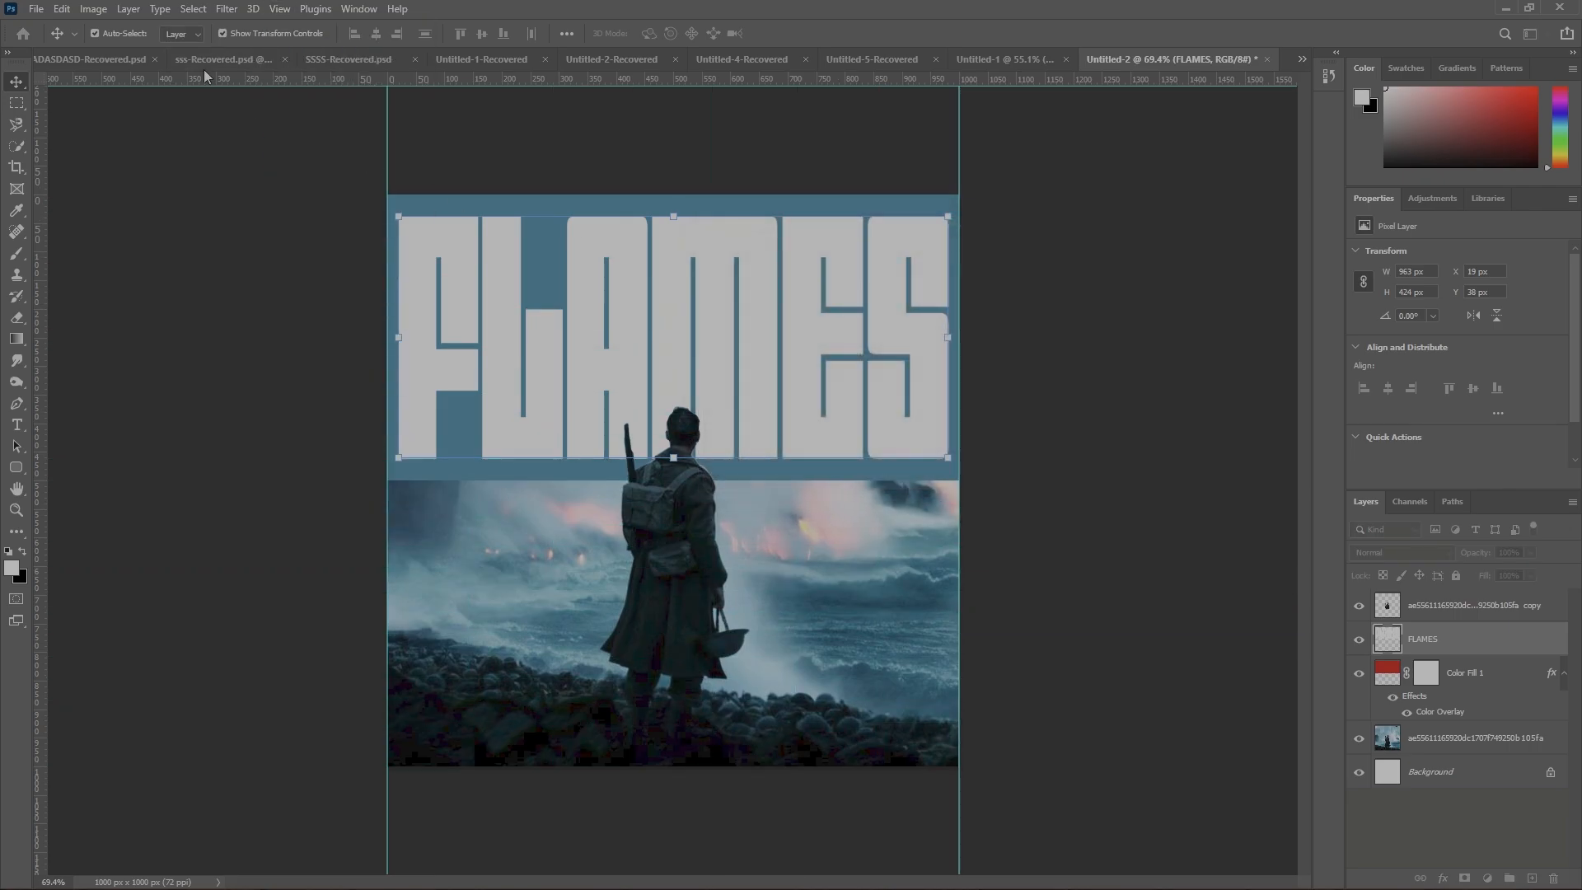
pyautogui.click(280, 10)
pyautogui.click(337, 534)
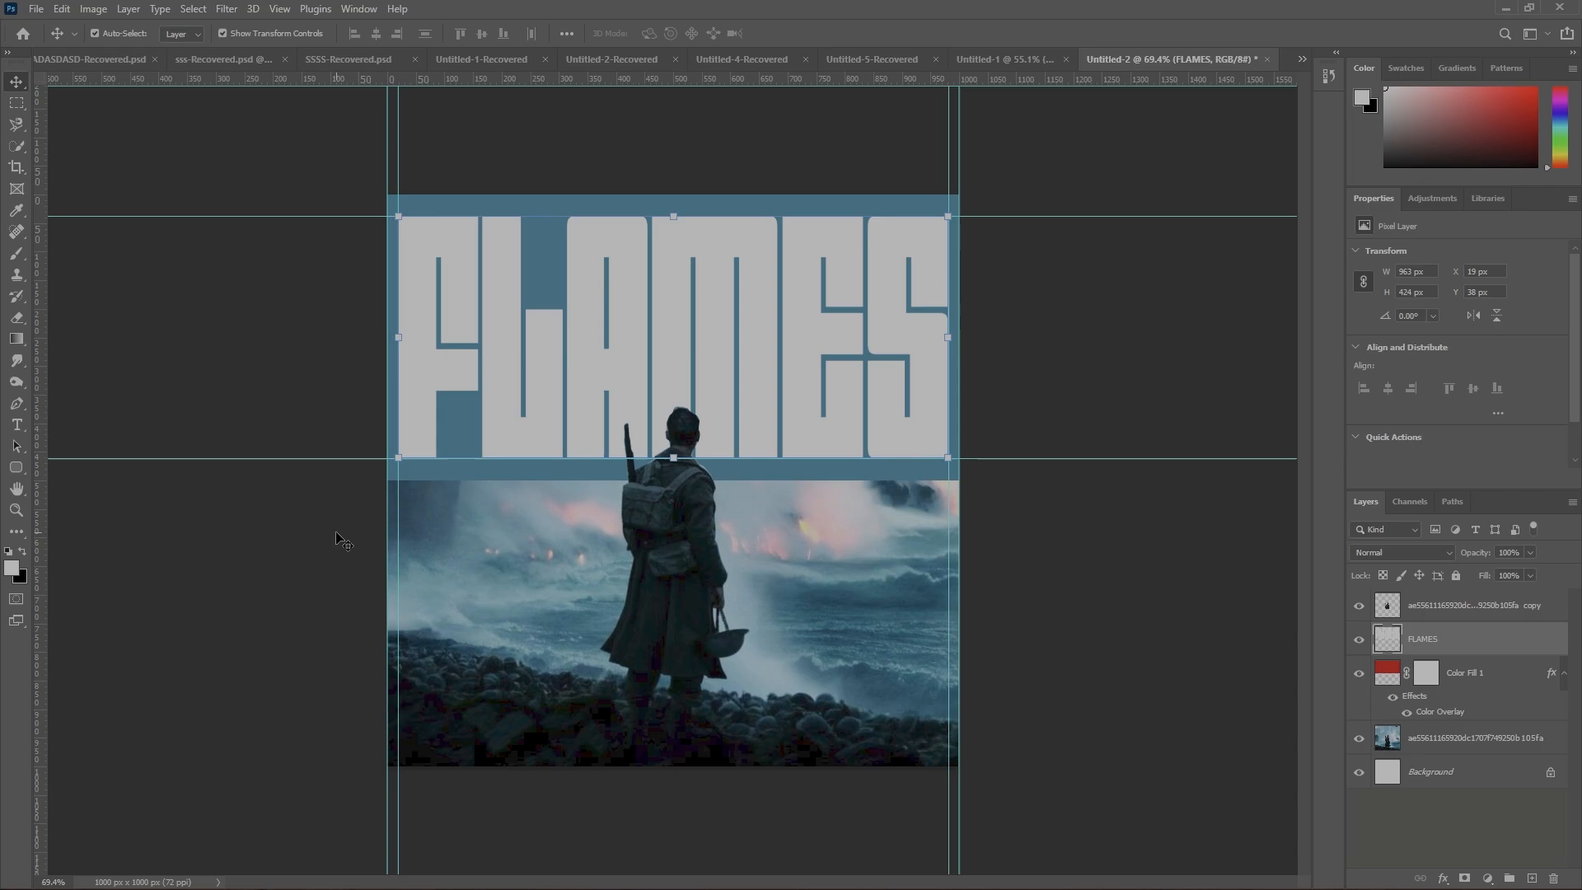
pyautogui.click(1203, 353)
pyautogui.scroll(-2, 1203, 353)
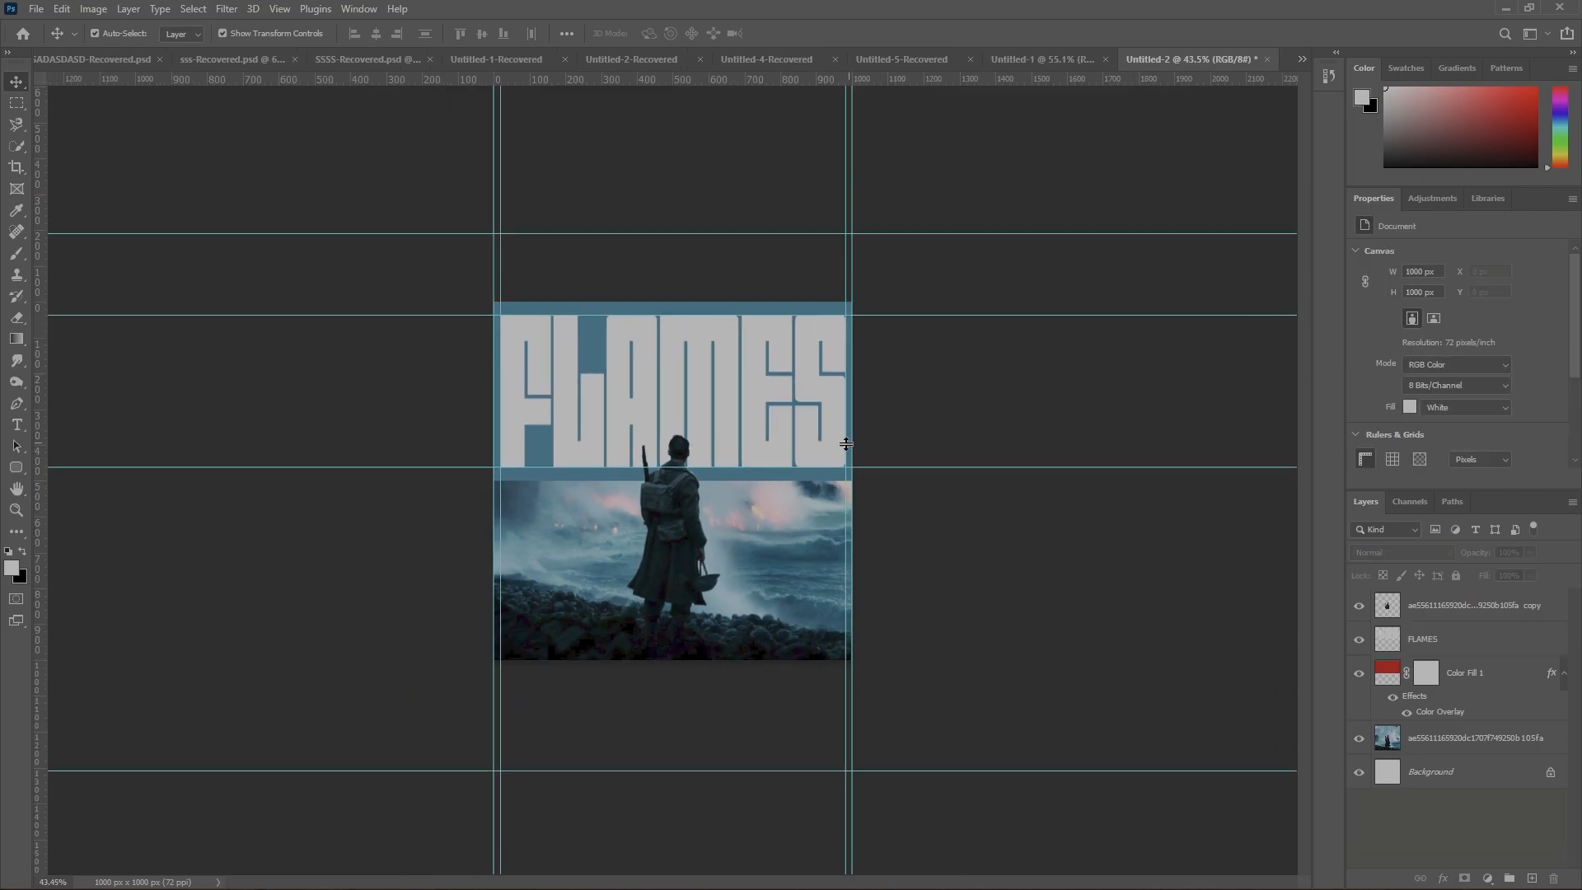
pyautogui.scroll(2, 433, 543)
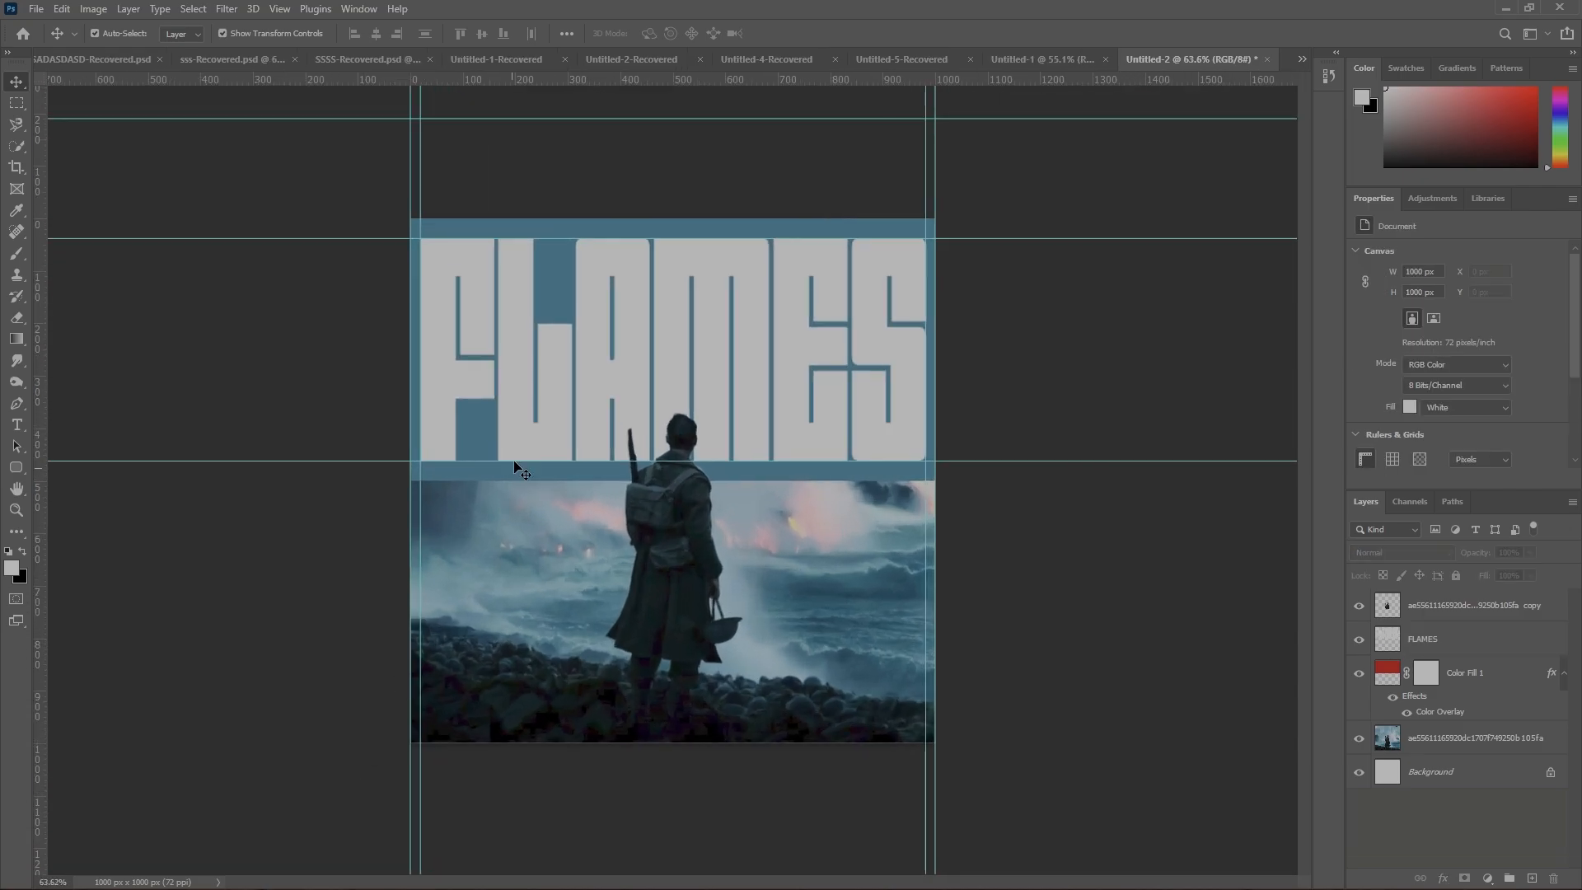
# Add a guide layout of 7 columns and 26 rows across the canvas, keeping the existing guides
pyautogui.click(282, 9)
pyautogui.click(333, 519)
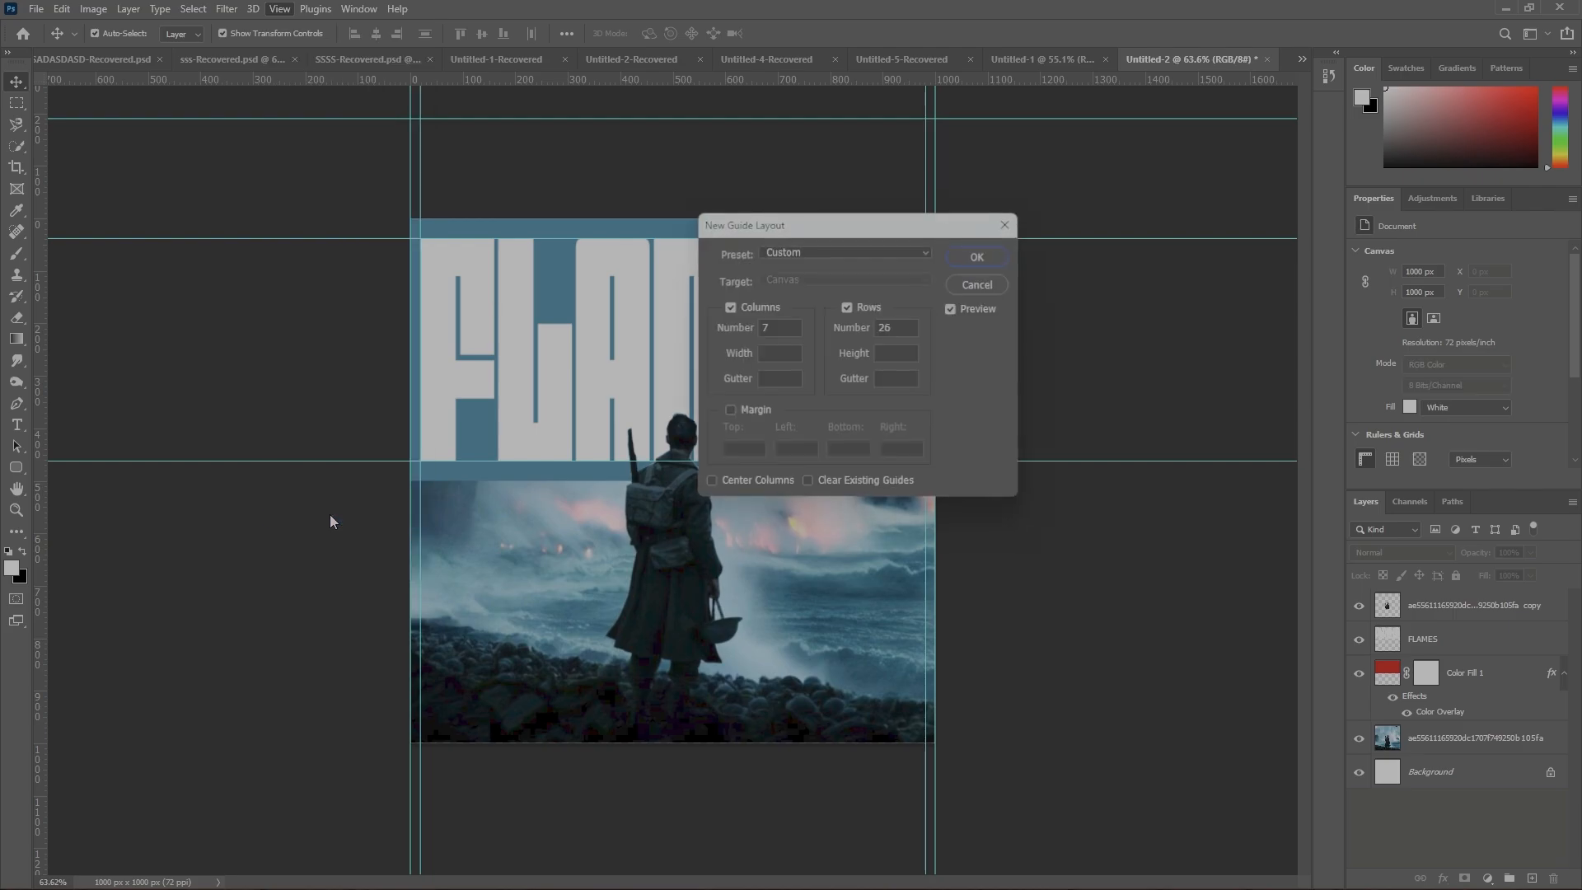
pyautogui.click(977, 256)
pyautogui.scroll(-2, 996, 600)
pyautogui.scroll(4, 500, 807)
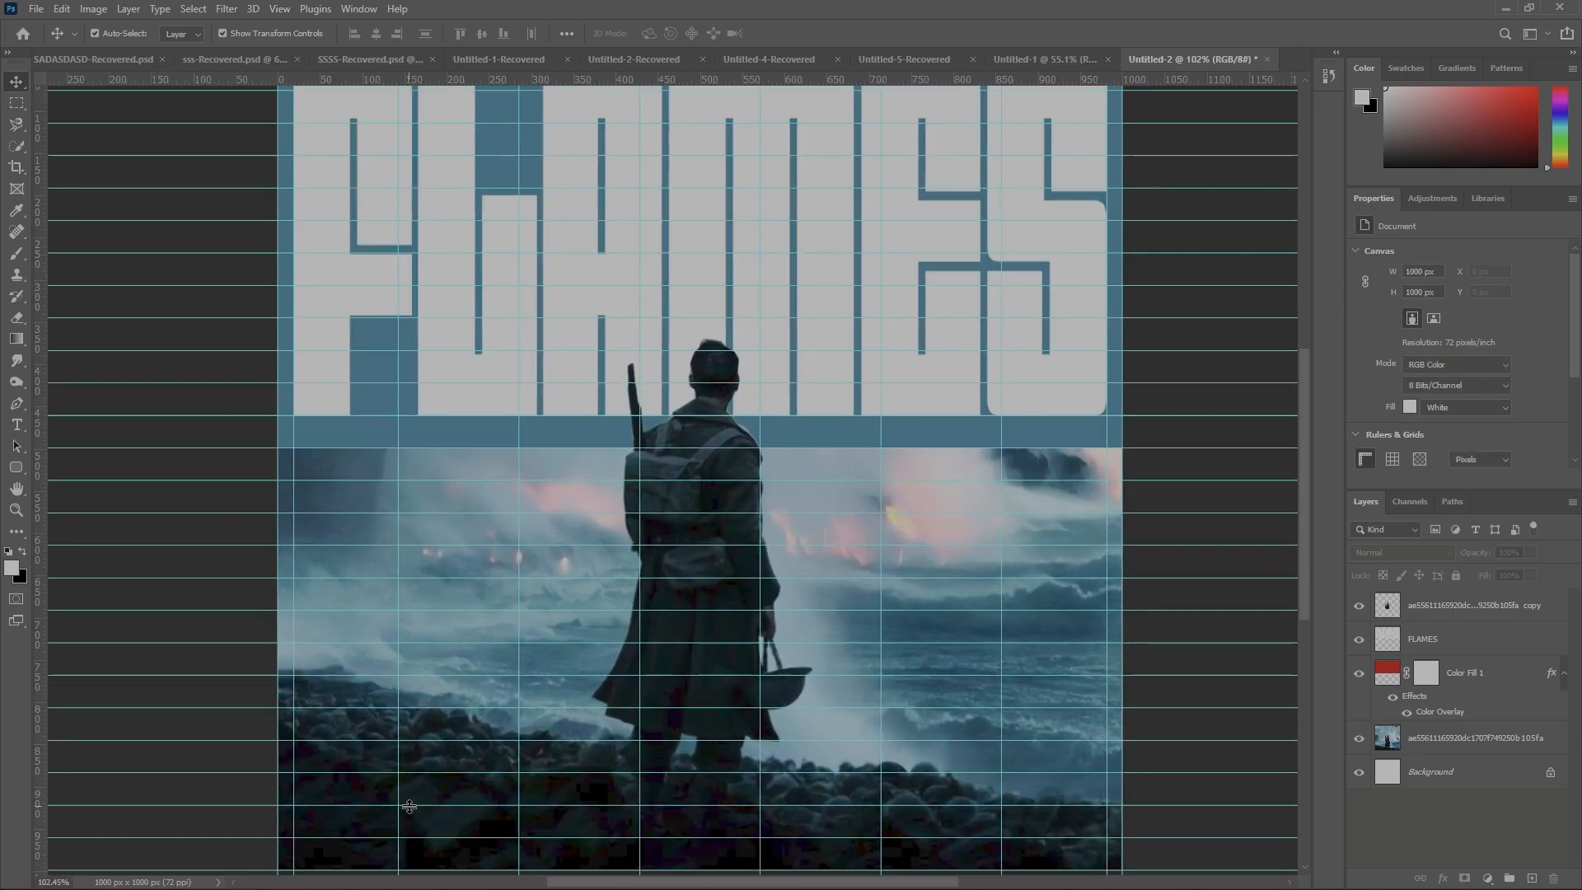
pyautogui.scroll(-4, 424, 808)
pyautogui.scroll(4, 437, 840)
pyautogui.scroll(1, 385, 816)
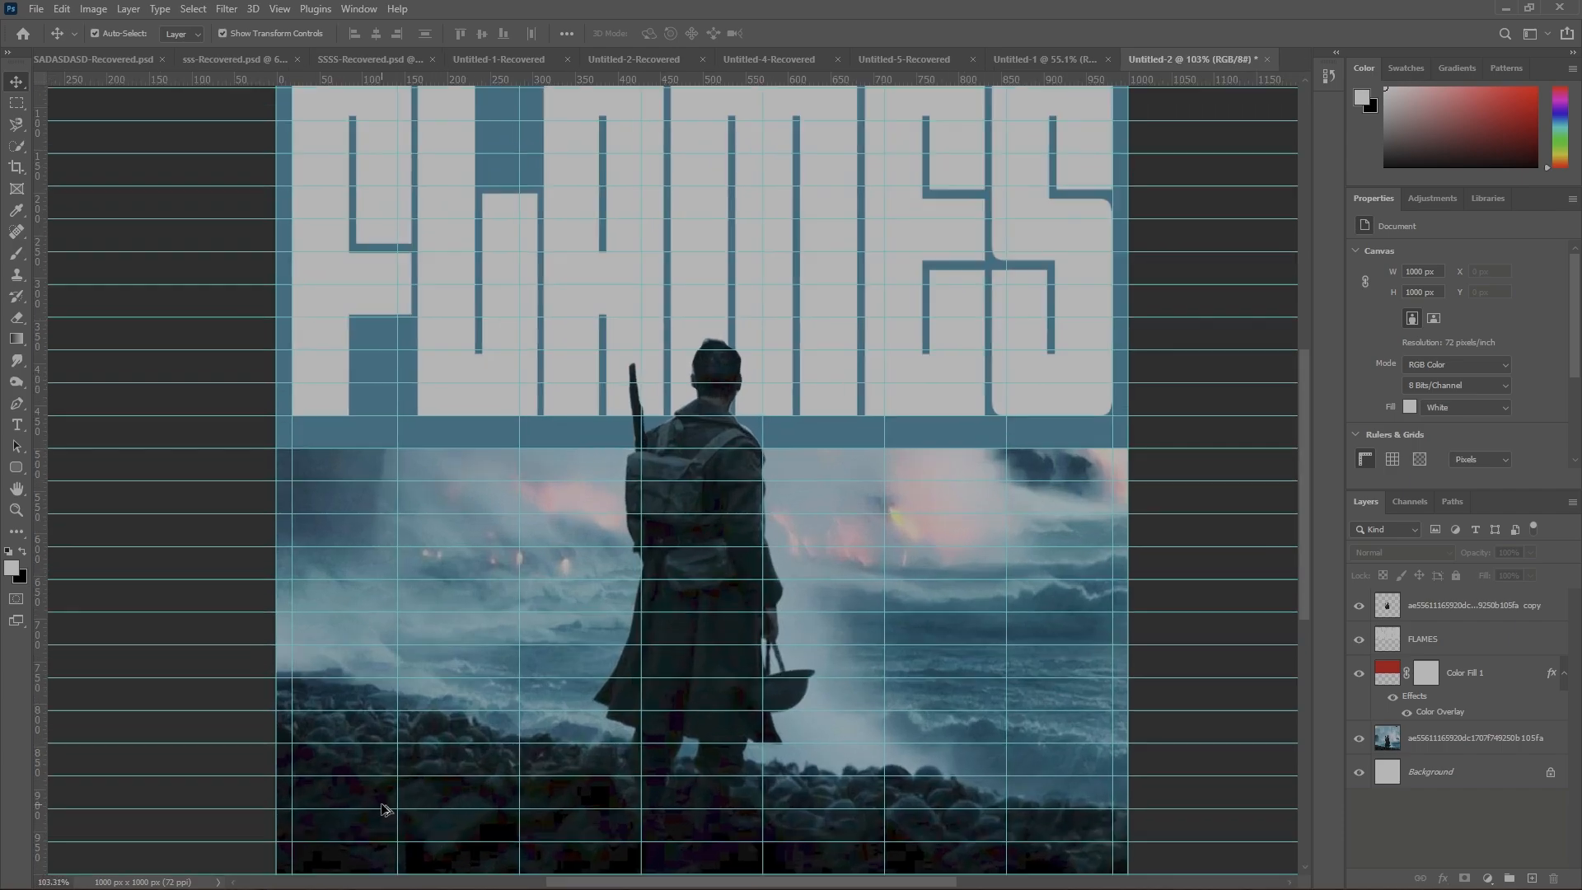
pyautogui.scroll(2, 387, 814)
pyautogui.scroll(-3, 403, 812)
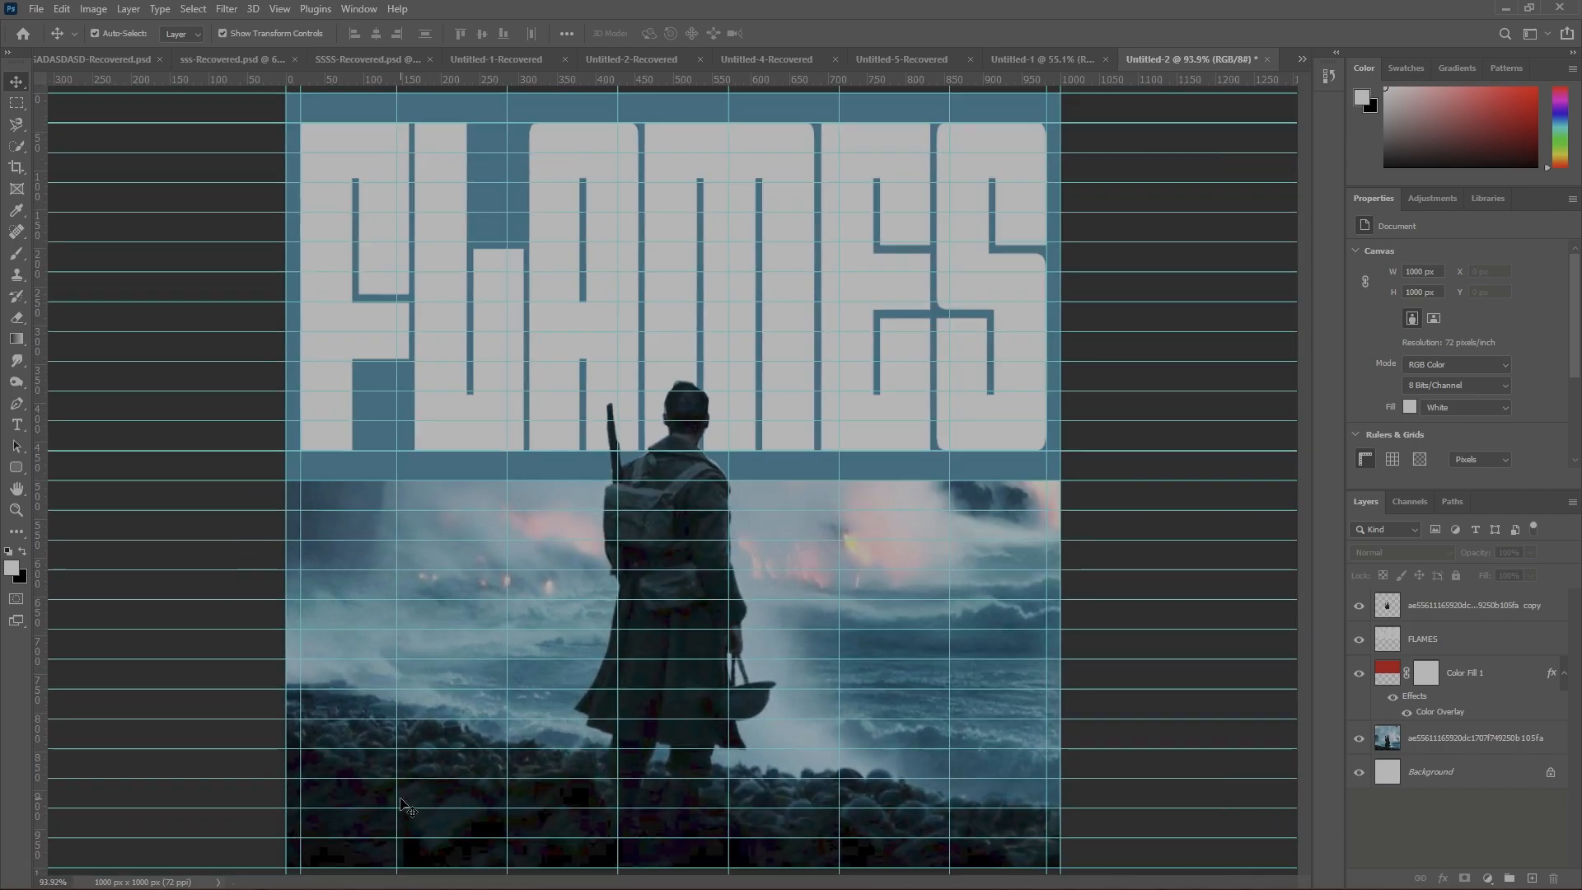
# Add a new text layer reading FLAMES OF WAR over the lower part of the seascape photo
pyautogui.click(18, 425)
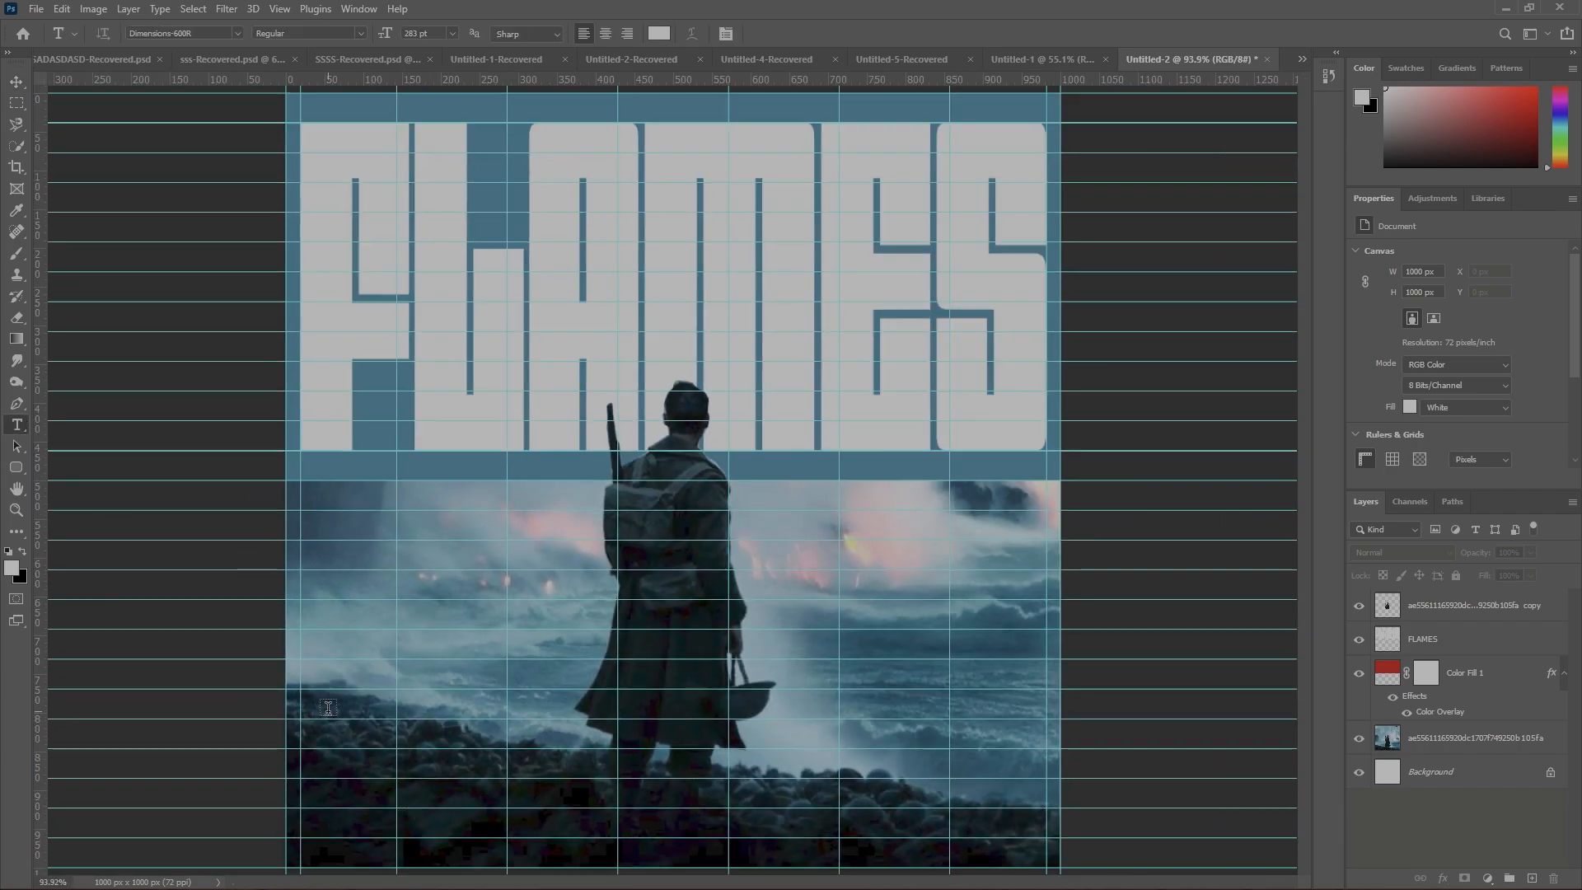
pyautogui.click(328, 708)
pyautogui.write('FLAME')
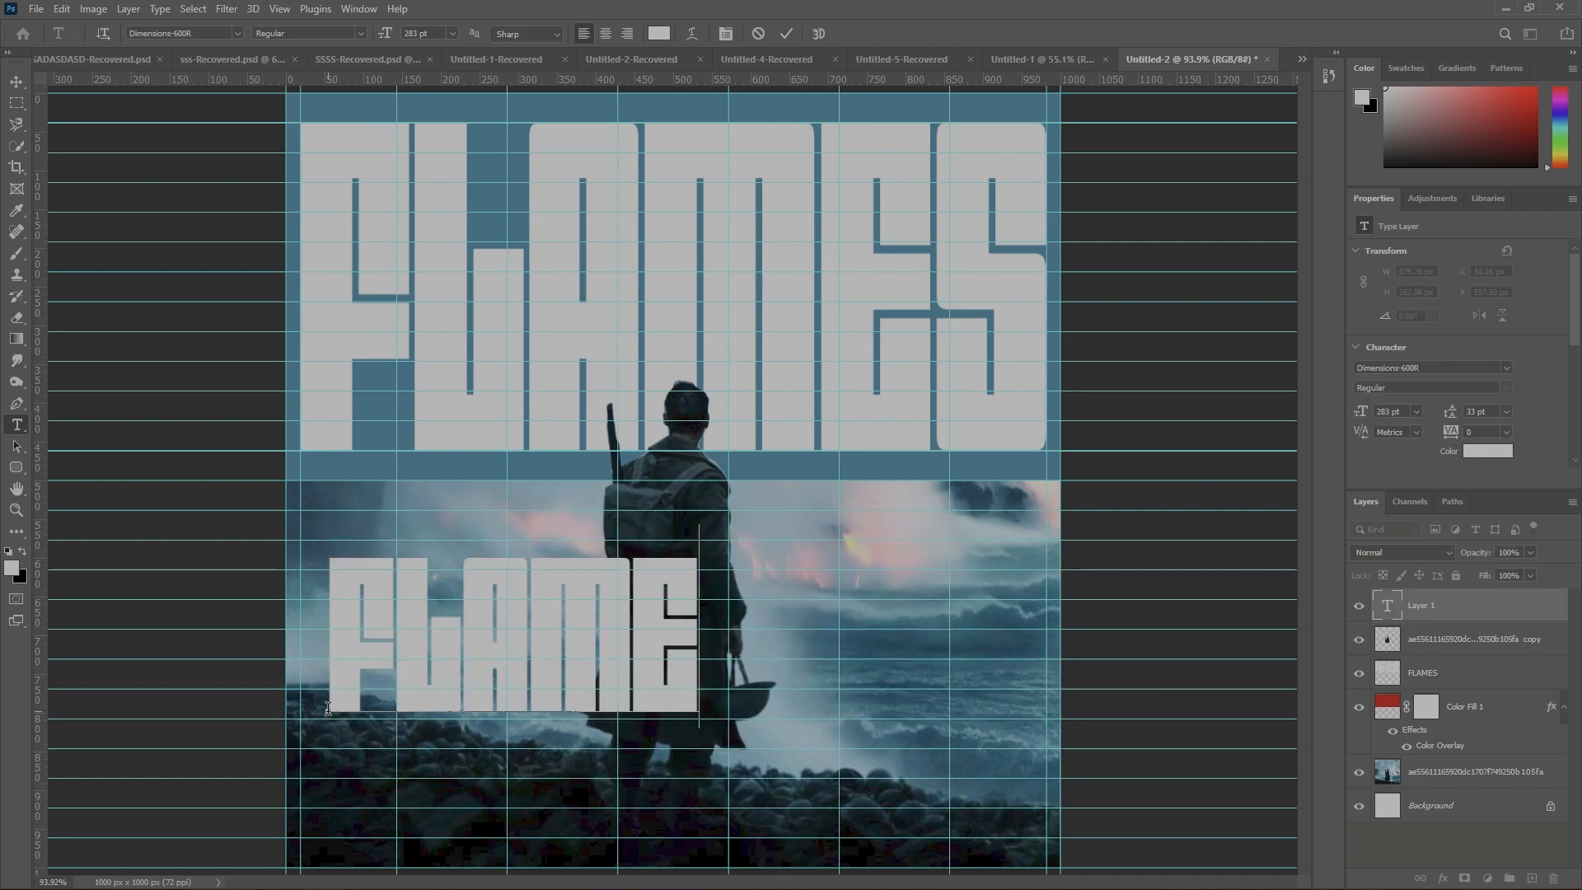
pyautogui.write('S OF WAR')
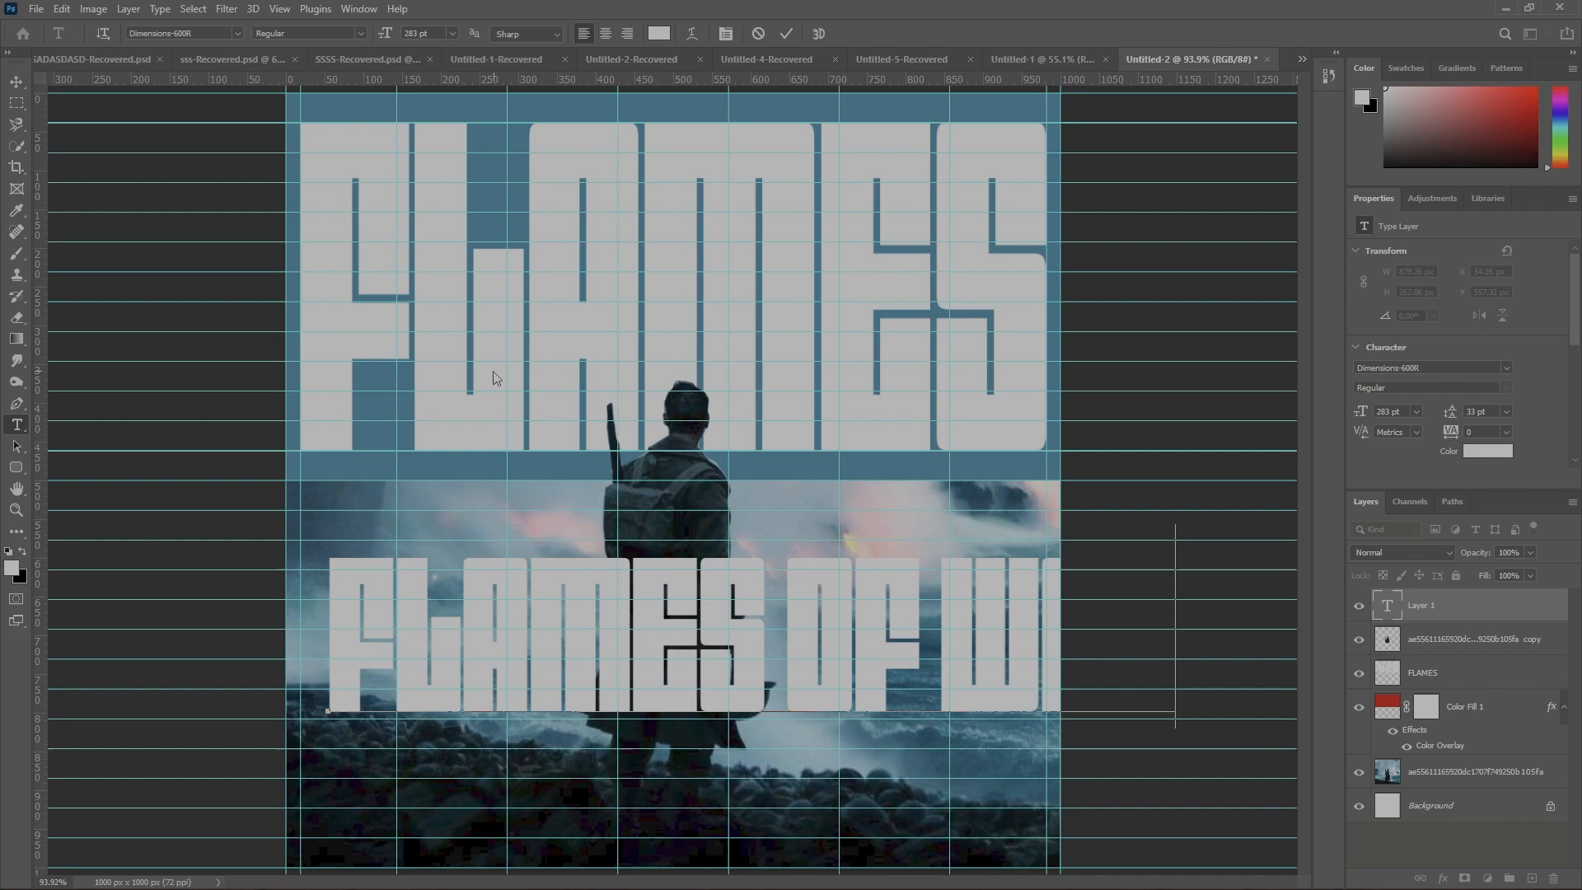
pyautogui.click(14, 81)
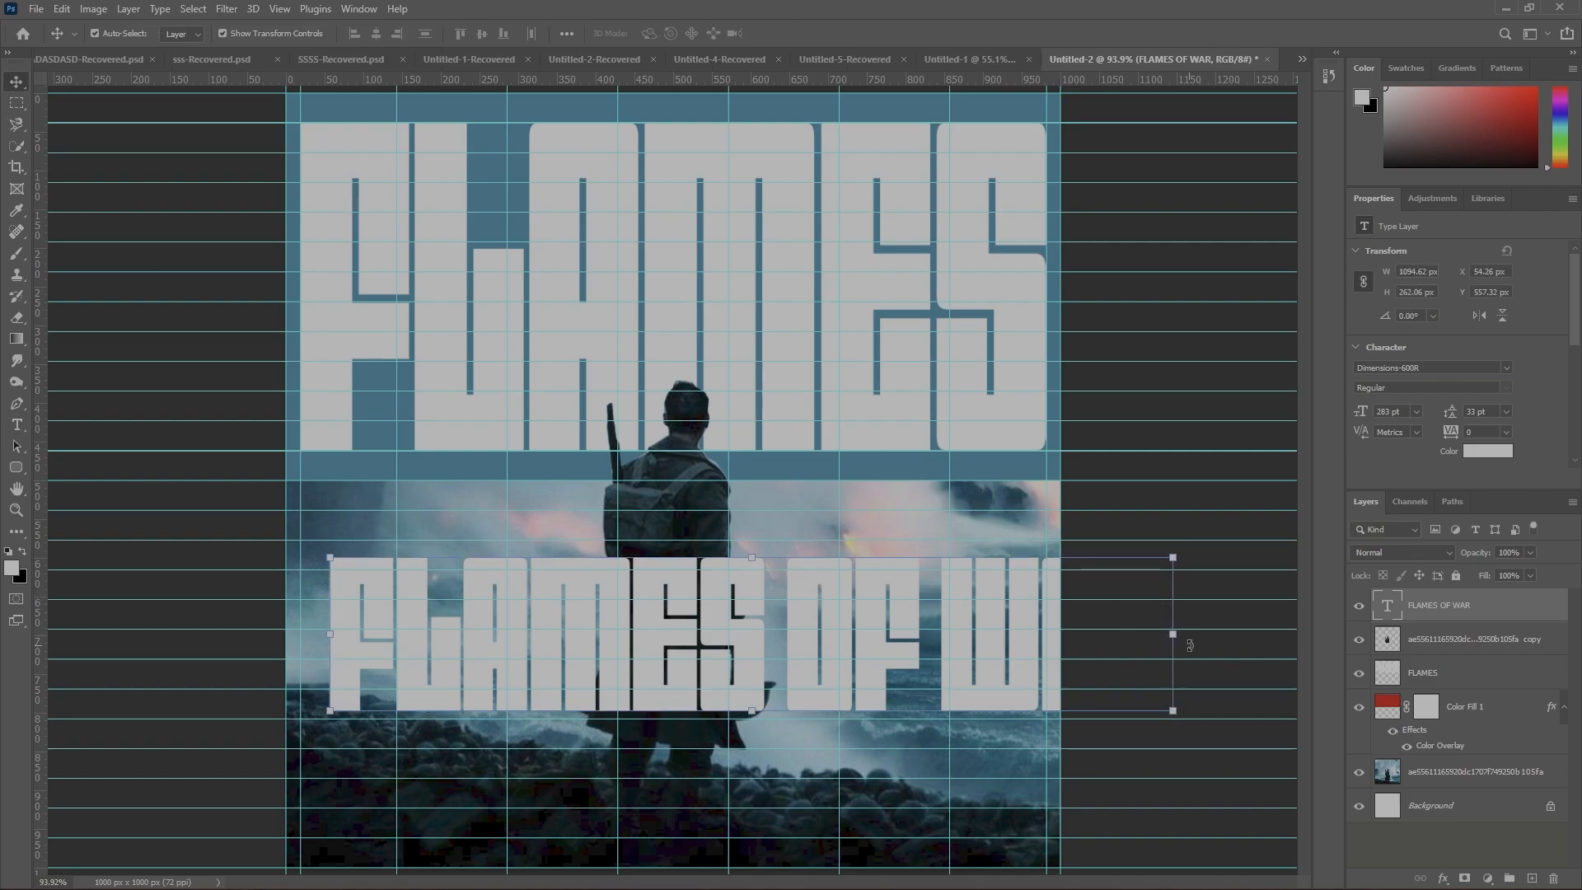
# Scale the FLAMES OF WAR text down to about 27% and set its font to GRIFTER
pyautogui.moveTo(1176, 624); pyautogui.dragTo(550, 671)
pyautogui.click(816, 33)
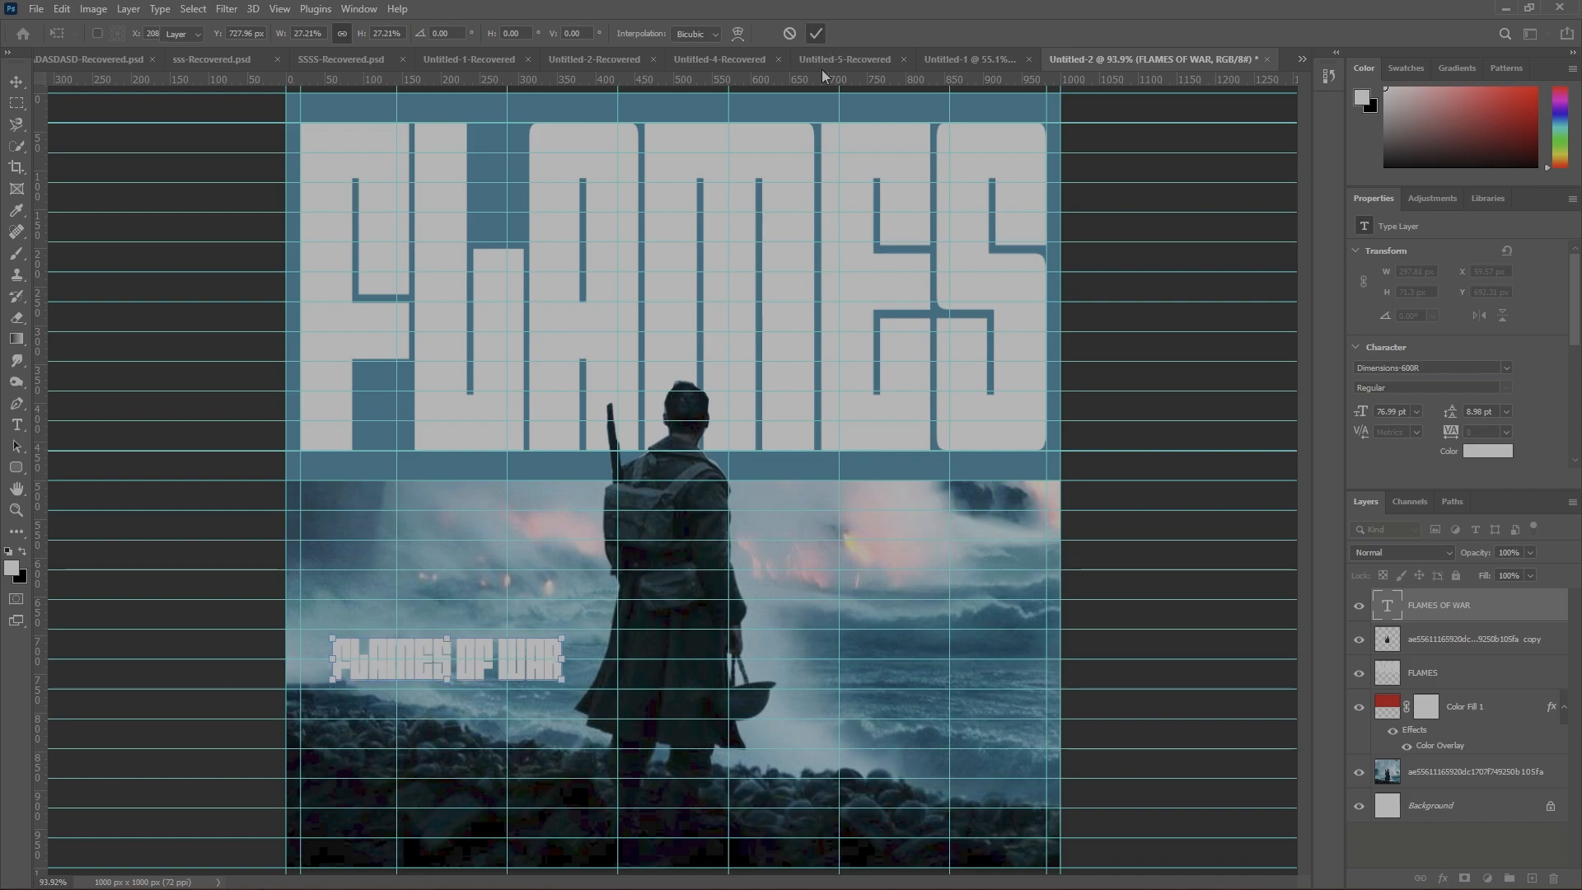
pyautogui.click(1500, 365)
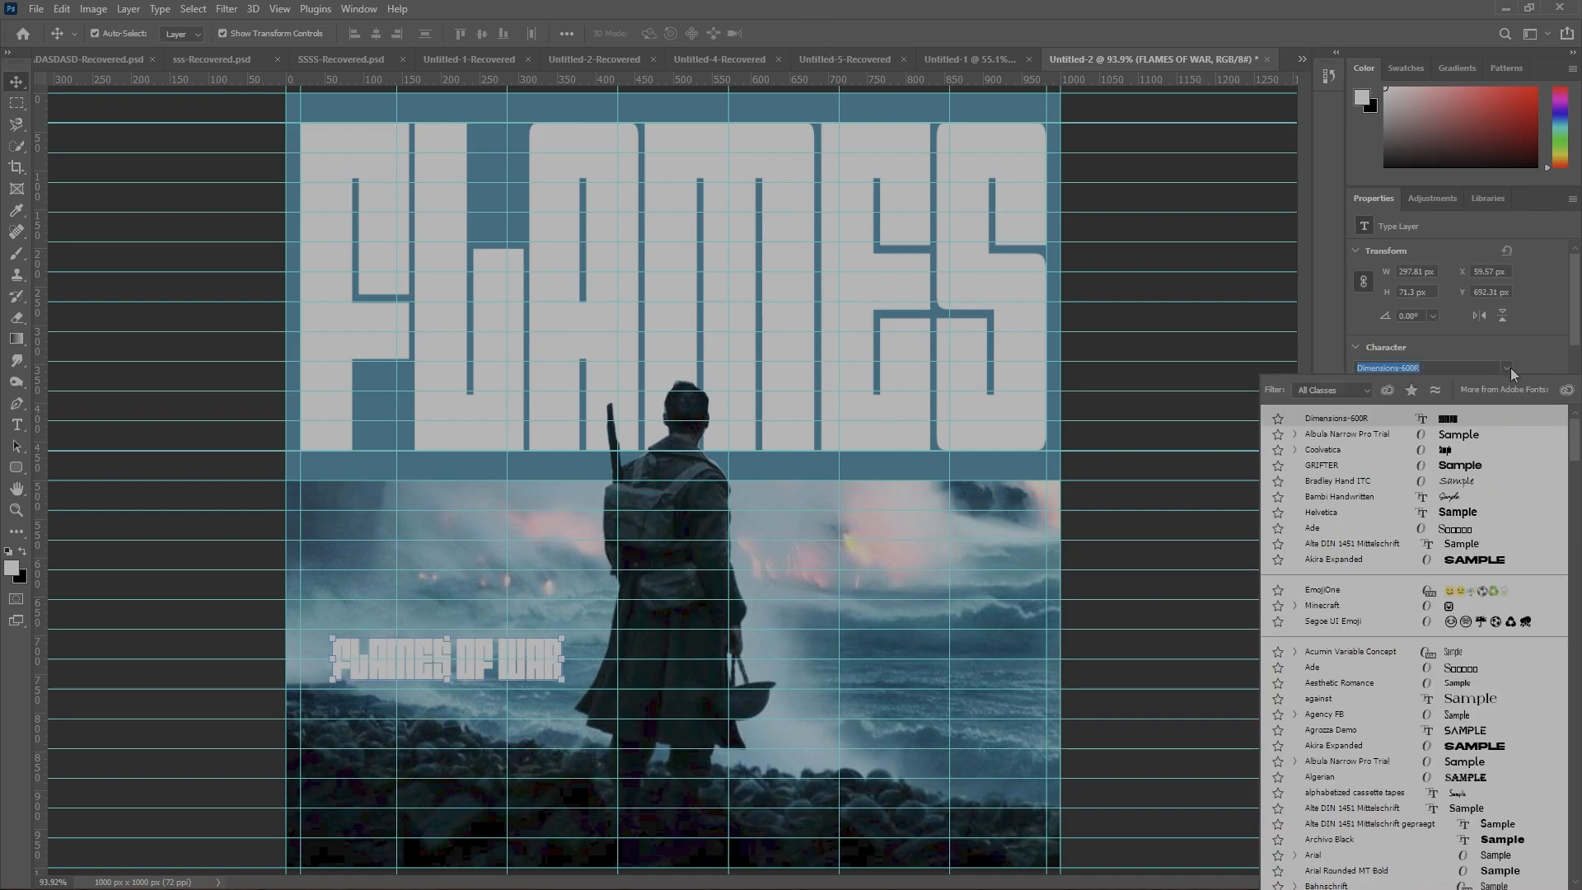
pyautogui.click(1480, 466)
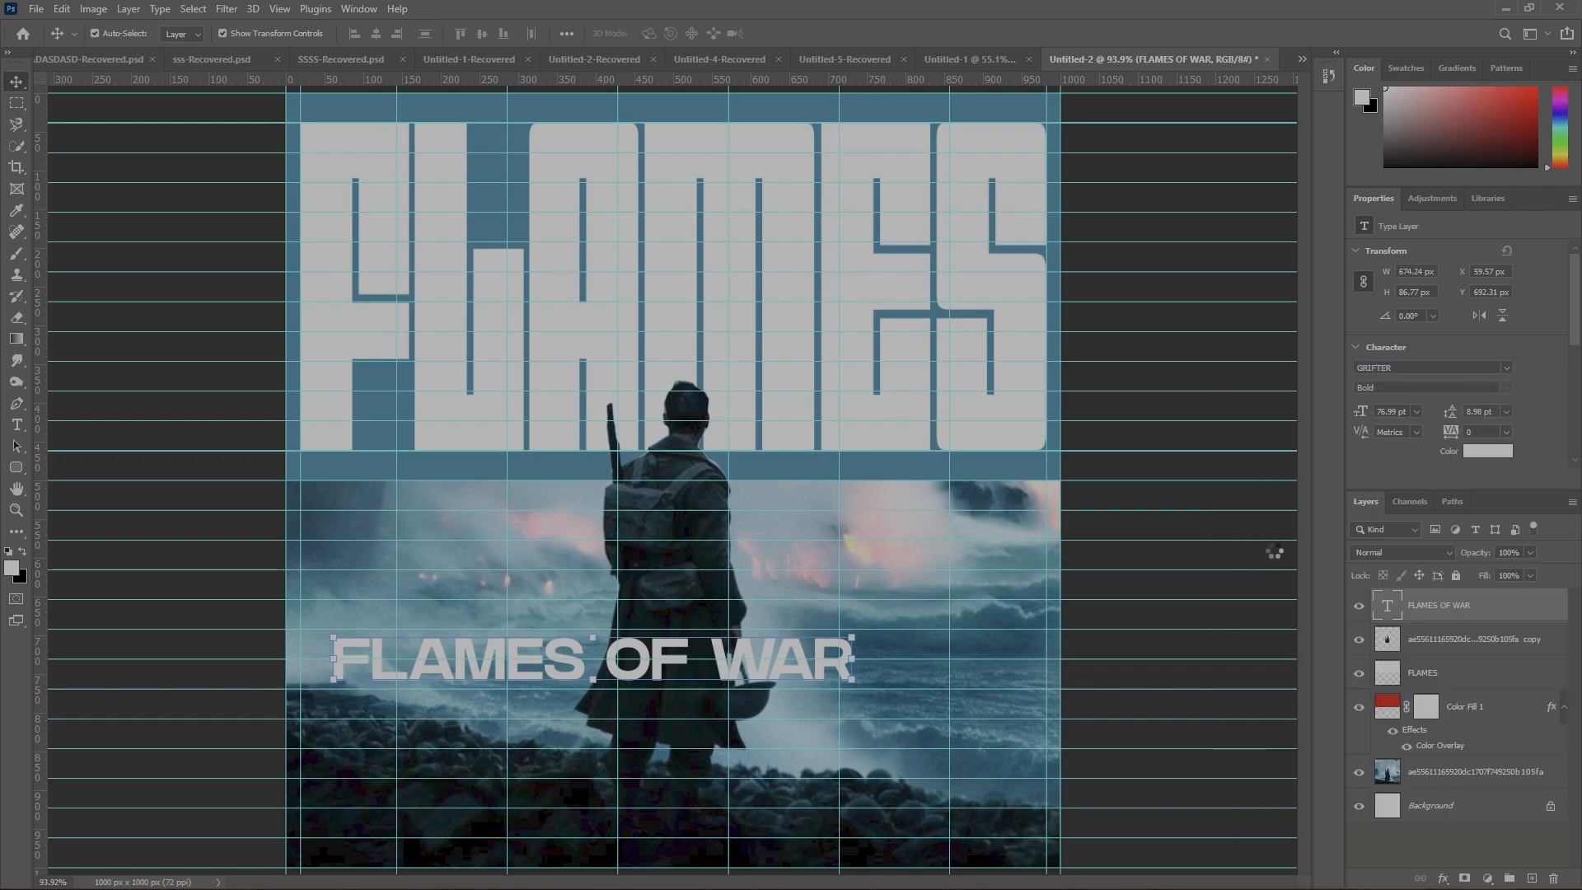
# Scale the FLAMES OF WAR text to about 39% and place it near the left margin guide, just above a row guide over the rocks
pyautogui.moveTo(862, 657); pyautogui.dragTo(486, 736)
pyautogui.hotkey('ctrl', '-')
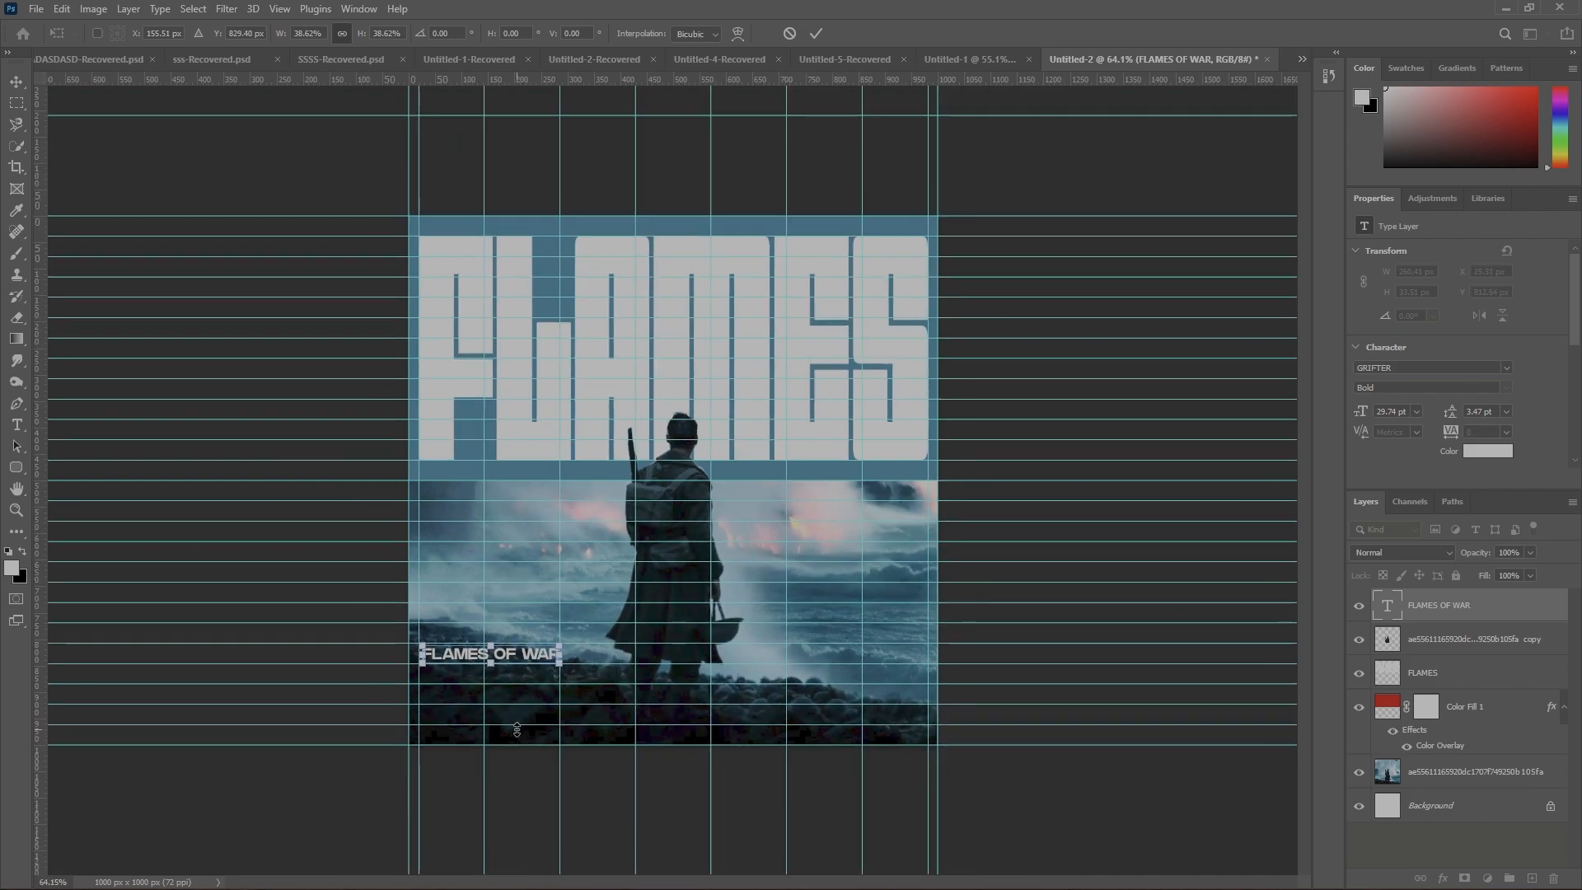
pyautogui.scroll(3, 452, 771)
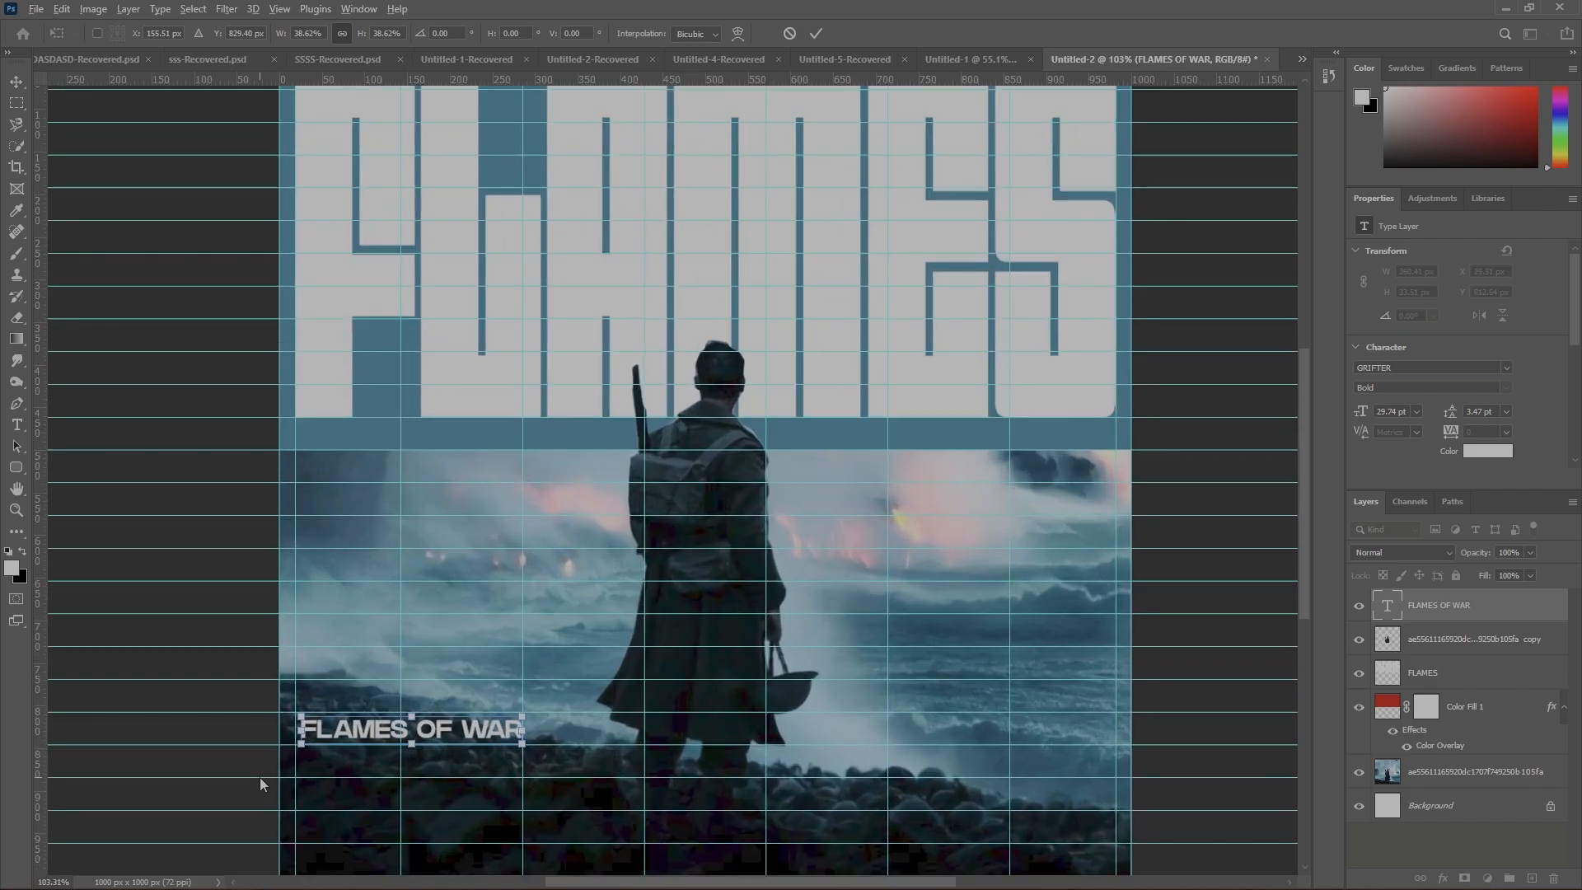
pyautogui.scroll(2, 260, 778)
pyautogui.scroll(-3, 260, 742)
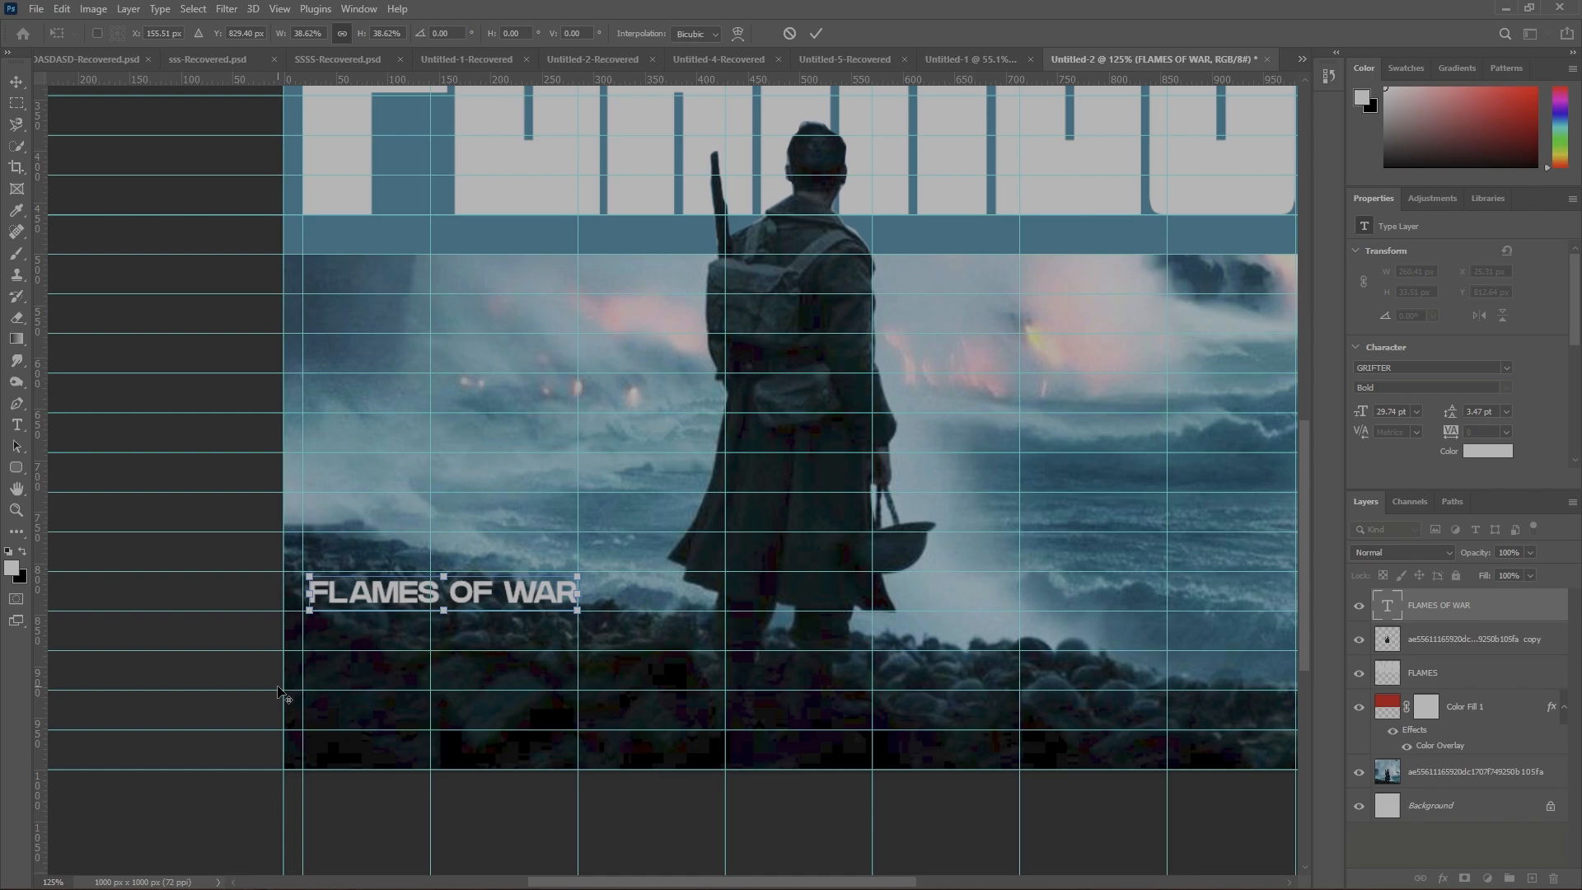
pyautogui.moveTo(387, 587); pyautogui.dragTo(387, 556)
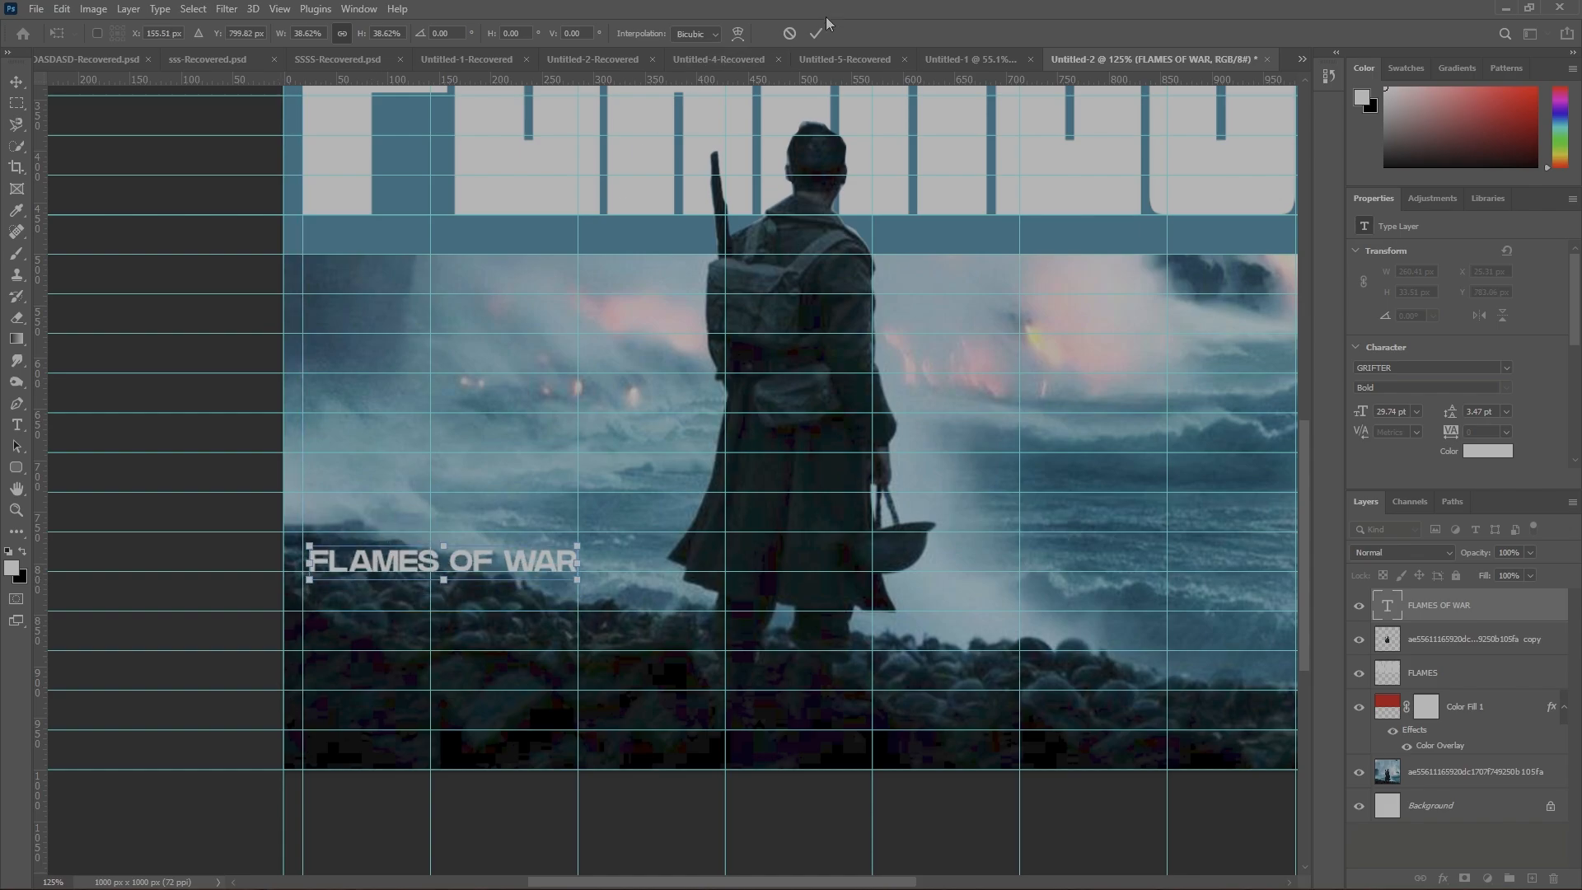
pyautogui.press('Return')
# Fit the FLAMES OF WAR text between the left margin guide and the second column guide by nudging it and scaling it to about 102%
pyautogui.scroll(4, 314, 522)
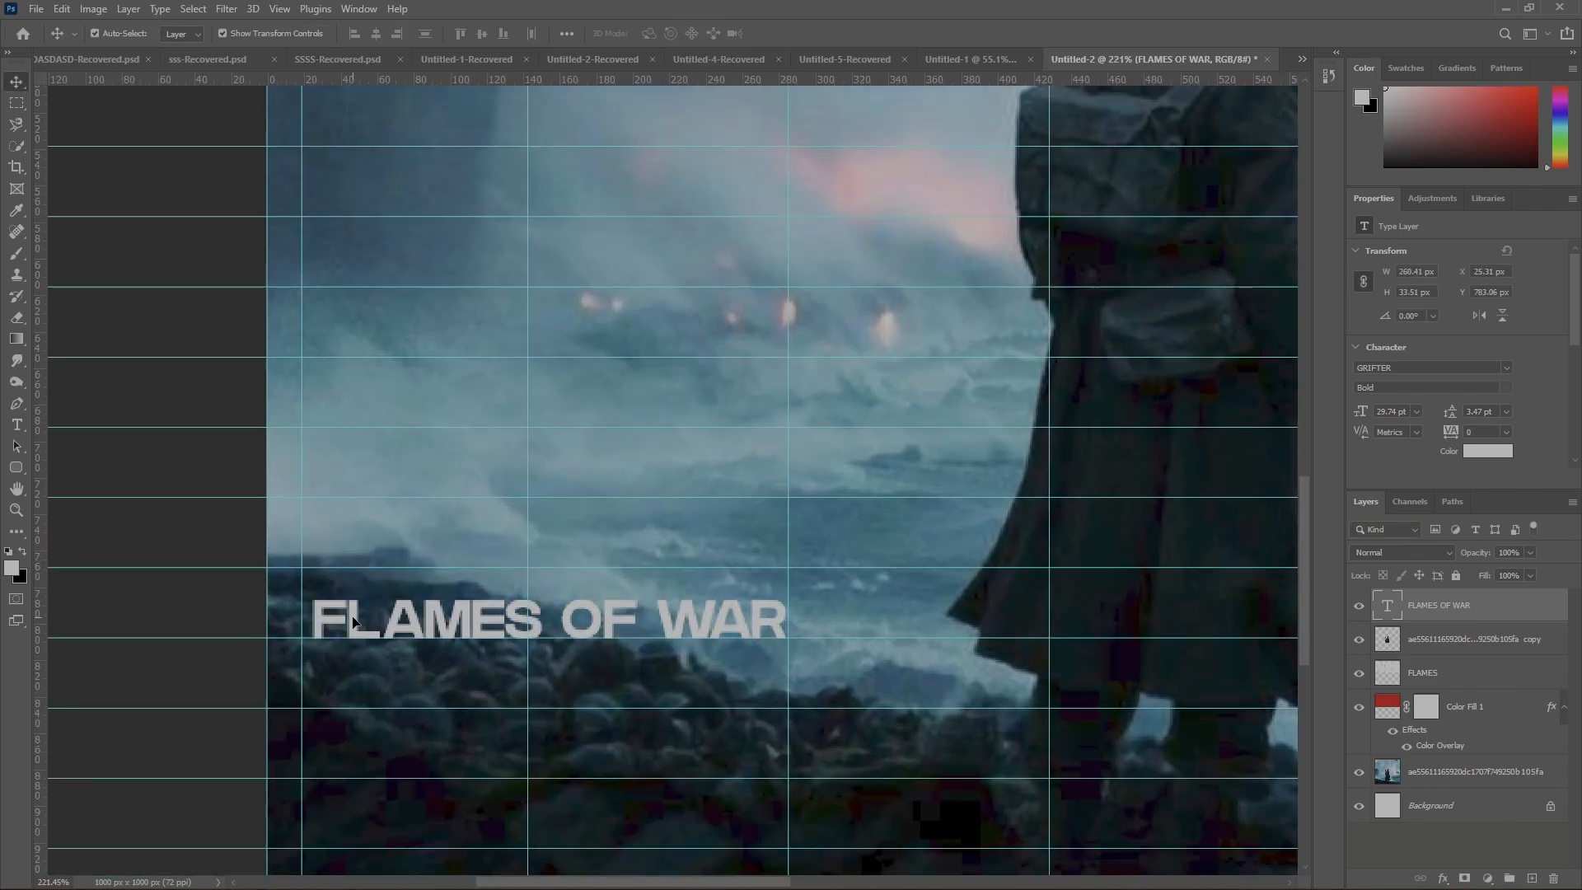
pyautogui.moveTo(346, 617); pyautogui.dragTo(343, 620)
pyautogui.moveTo(779, 622); pyautogui.dragTo(787, 622)
pyautogui.scroll(-2, 663, 636)
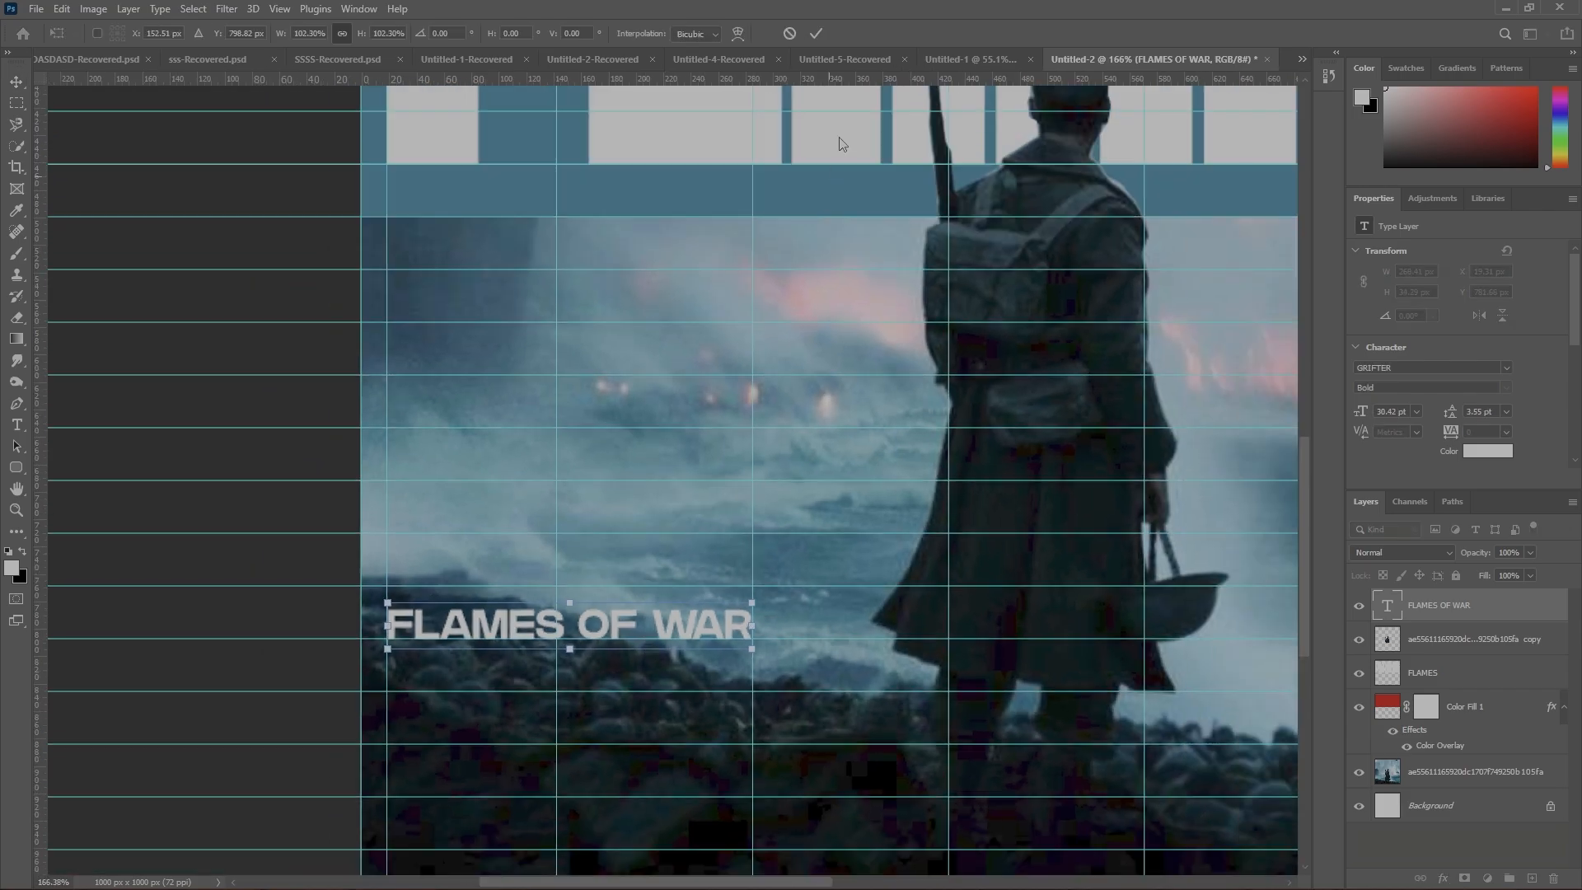
pyautogui.click(818, 32)
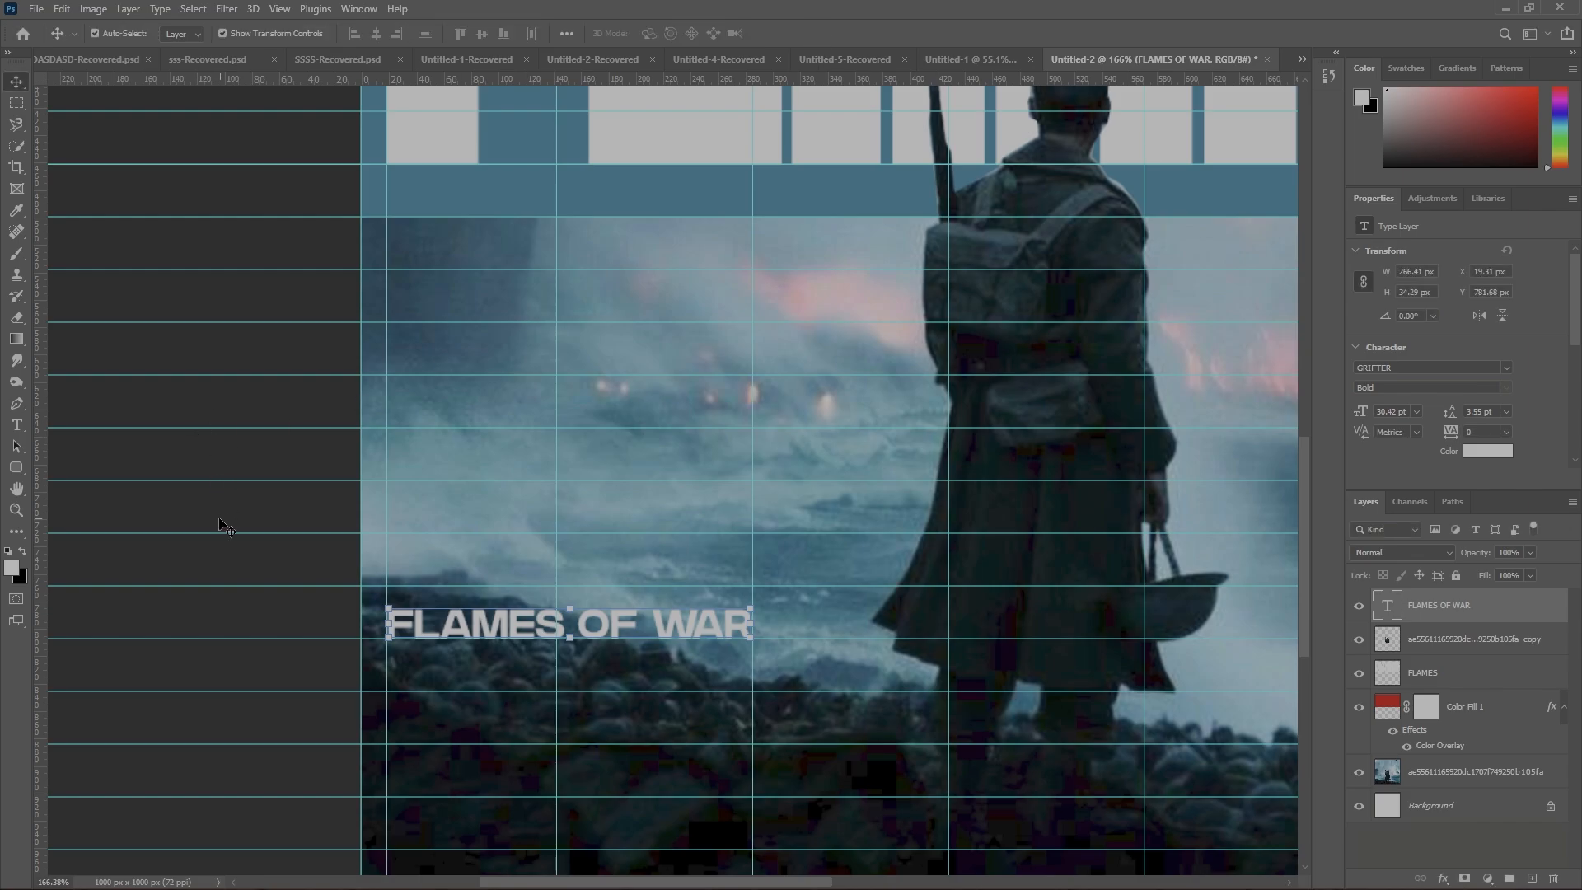
pyautogui.scroll(2, 430, 677)
pyautogui.scroll(3, 425, 594)
pyautogui.moveTo(359, 575); pyautogui.dragTo(359, 575)
pyautogui.scroll(-9, 382, 580)
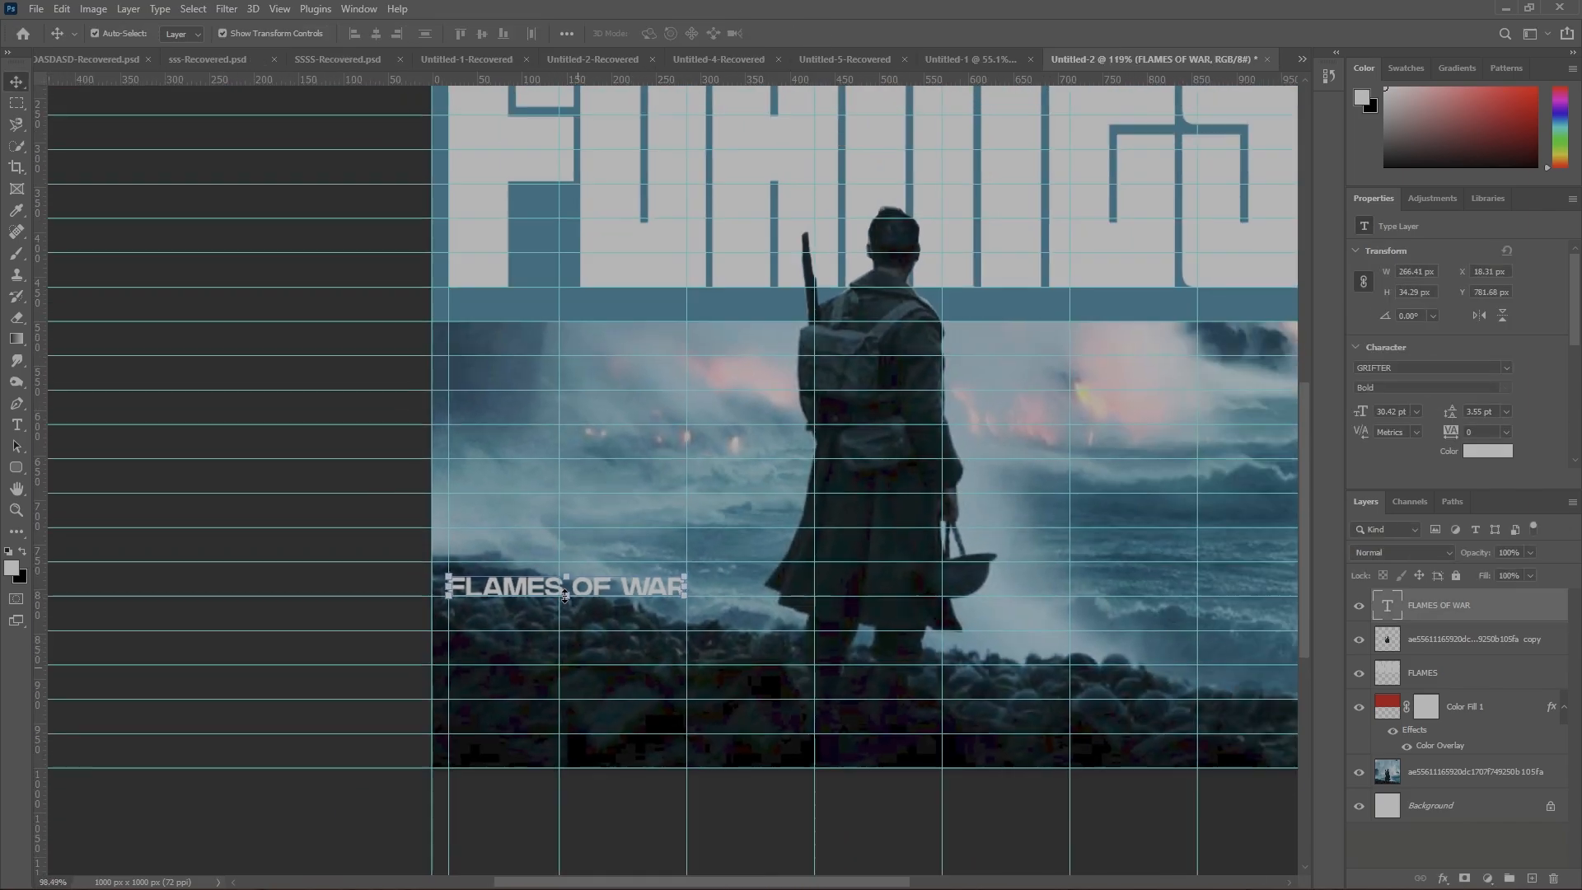
# Duplicate the FLAMES OF WAR text as a second label reading DUNKIRK and align it with the right margin guide at the same height
pyautogui.hotkey('ctrl', 'j')
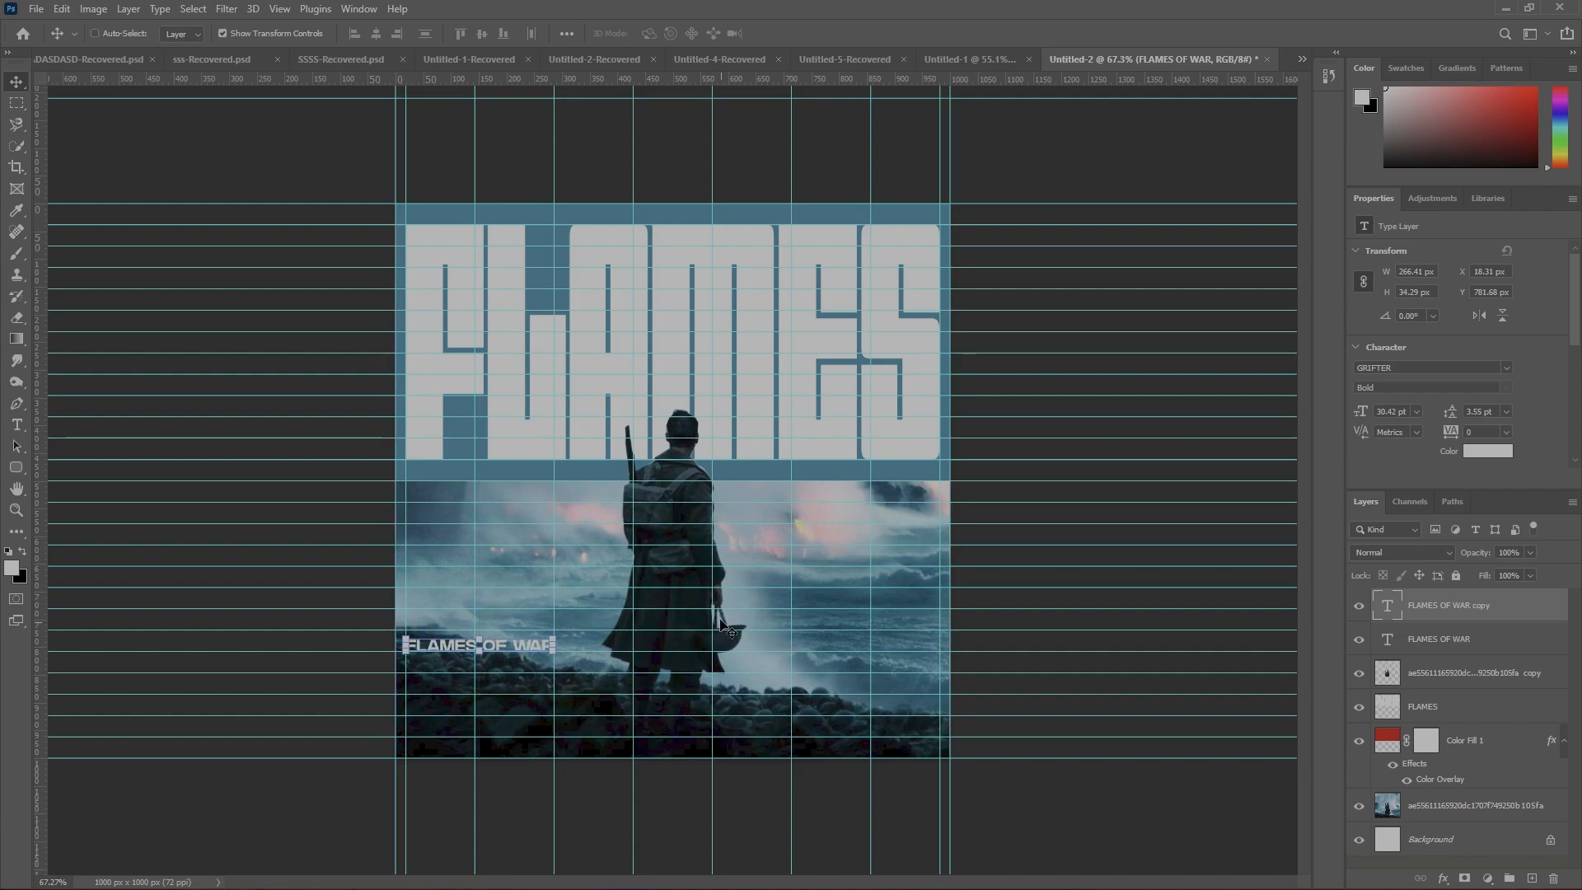
pyautogui.moveTo(485, 655); pyautogui.dragTo(870, 647)
pyautogui.doubleClick(868, 646)
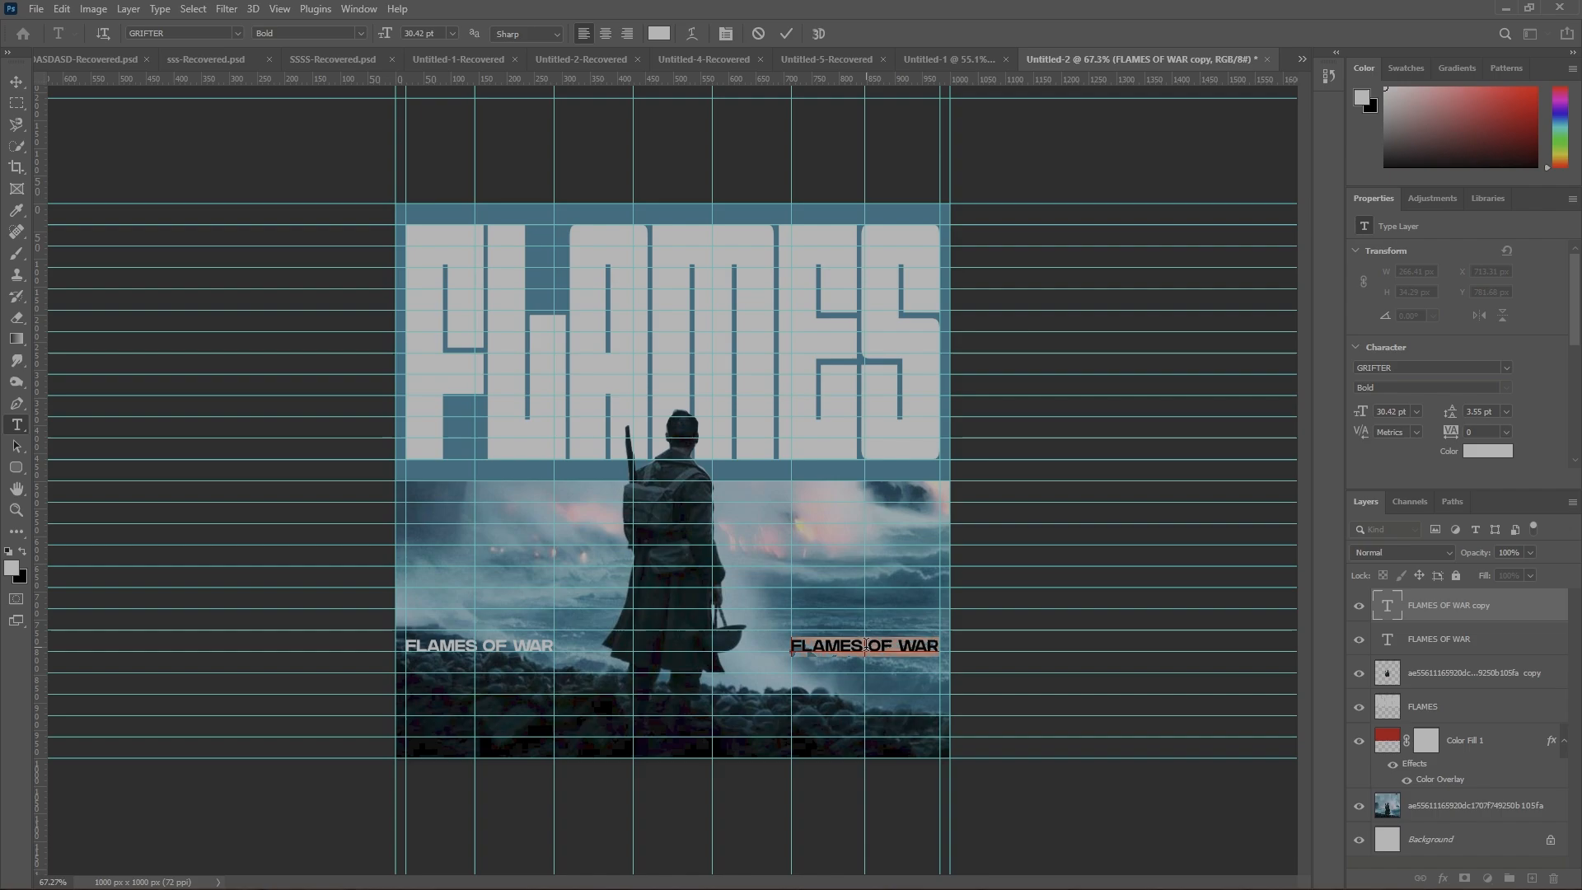
pyautogui.write('DUNKIRK')
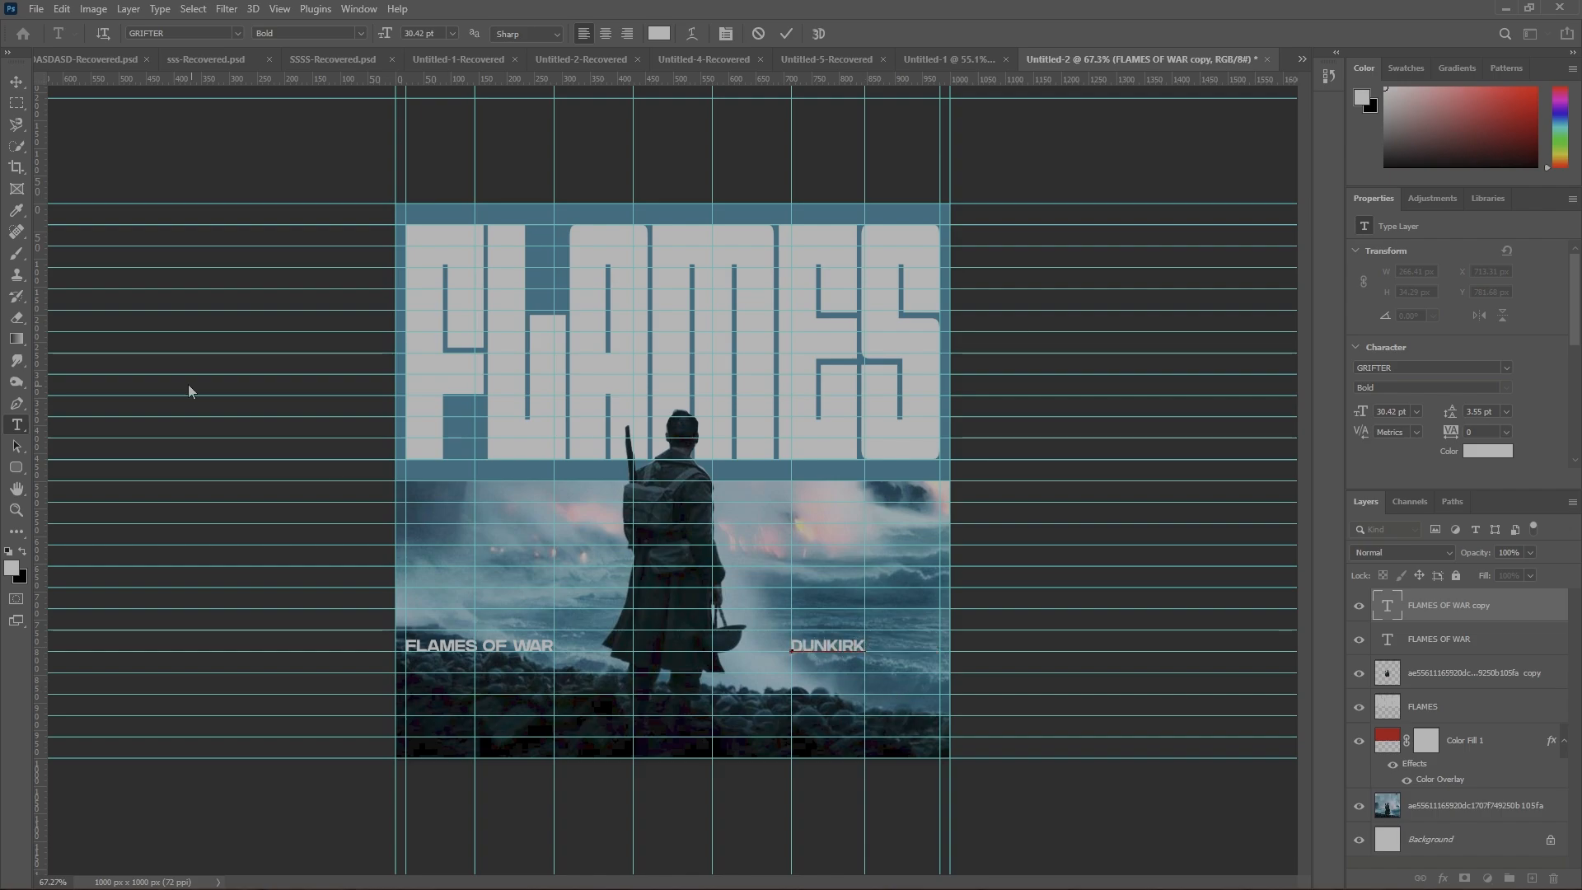
pyautogui.click(16, 80)
pyautogui.scroll(5, 907, 680)
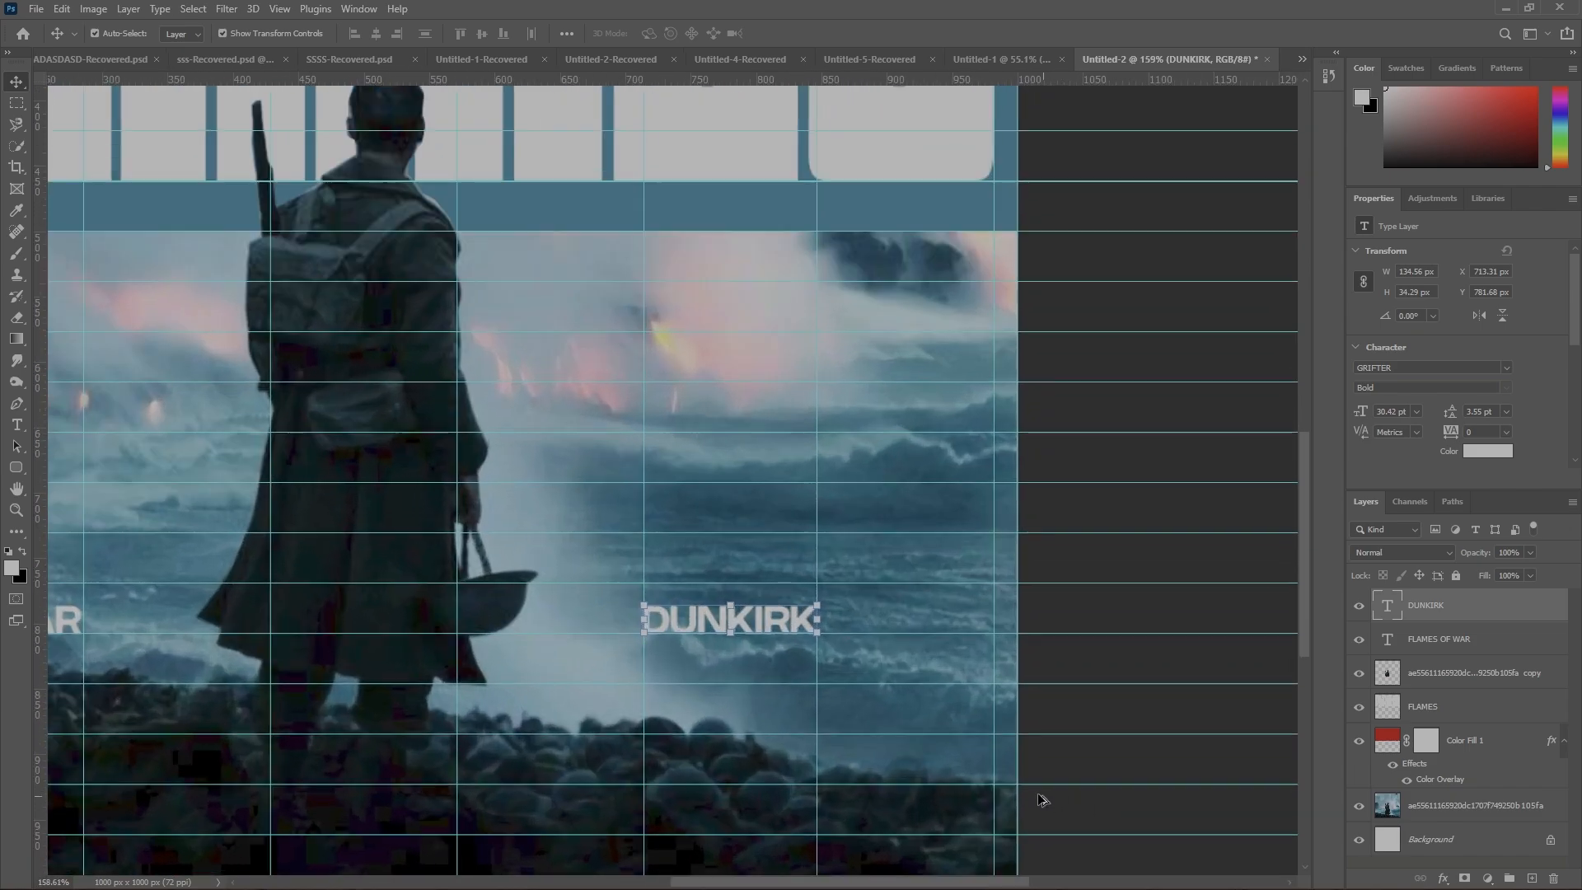
pyautogui.moveTo(612, 548); pyautogui.dragTo(872, 548)
# Add a 10 pt description text below FLAMES OF WAR, beginning "Dunkirk is a 2017 epic historical war thriller film written, directed"
pyautogui.scroll(-7, 872, 547)
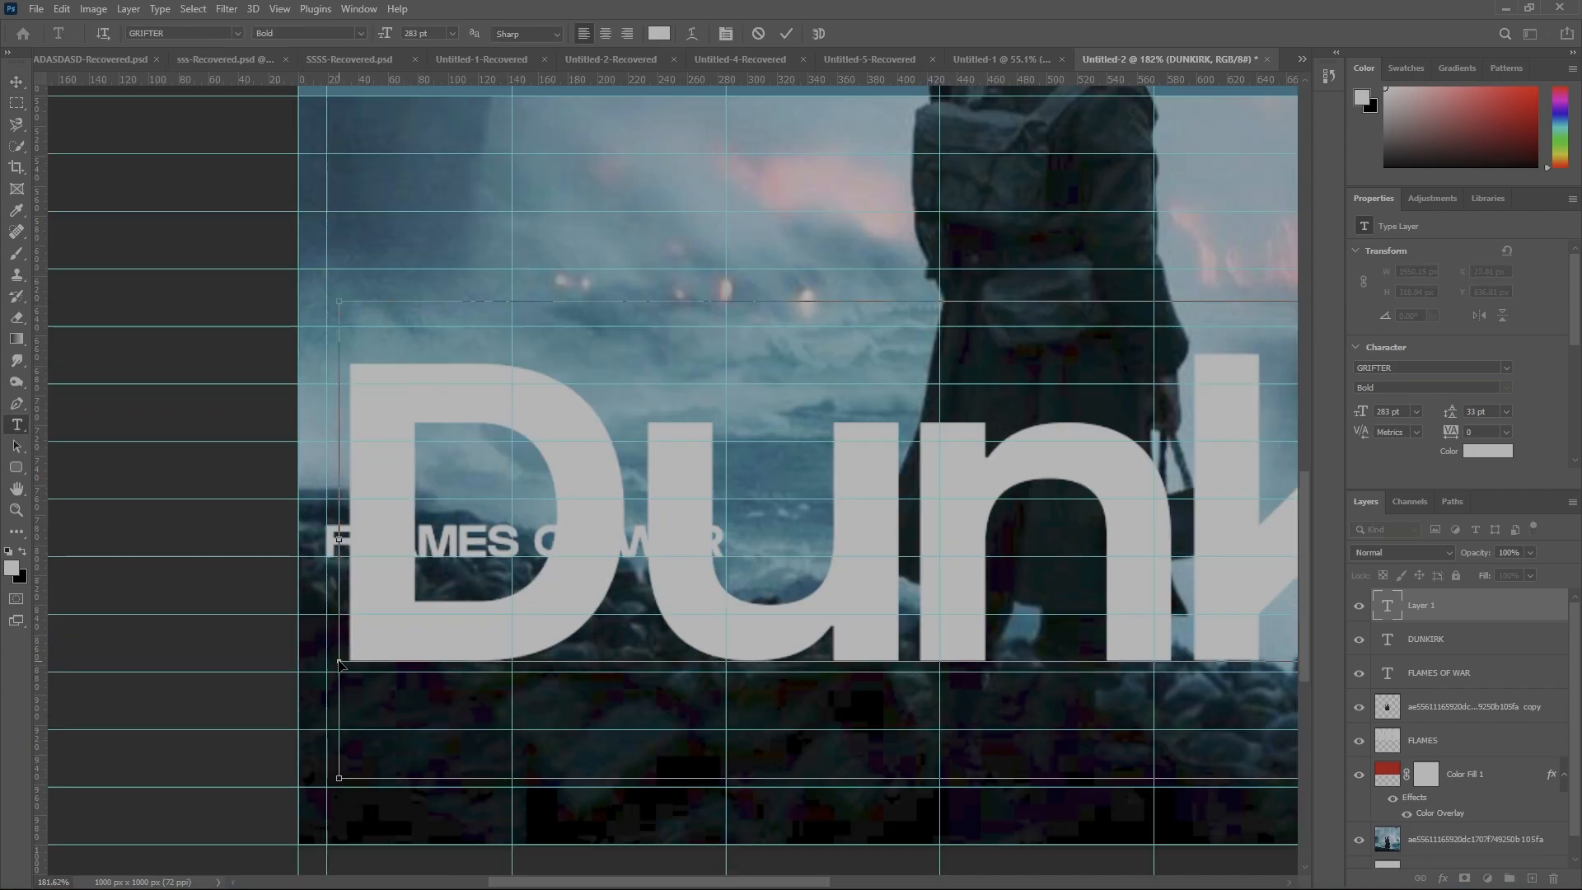
pyautogui.click(17, 82)
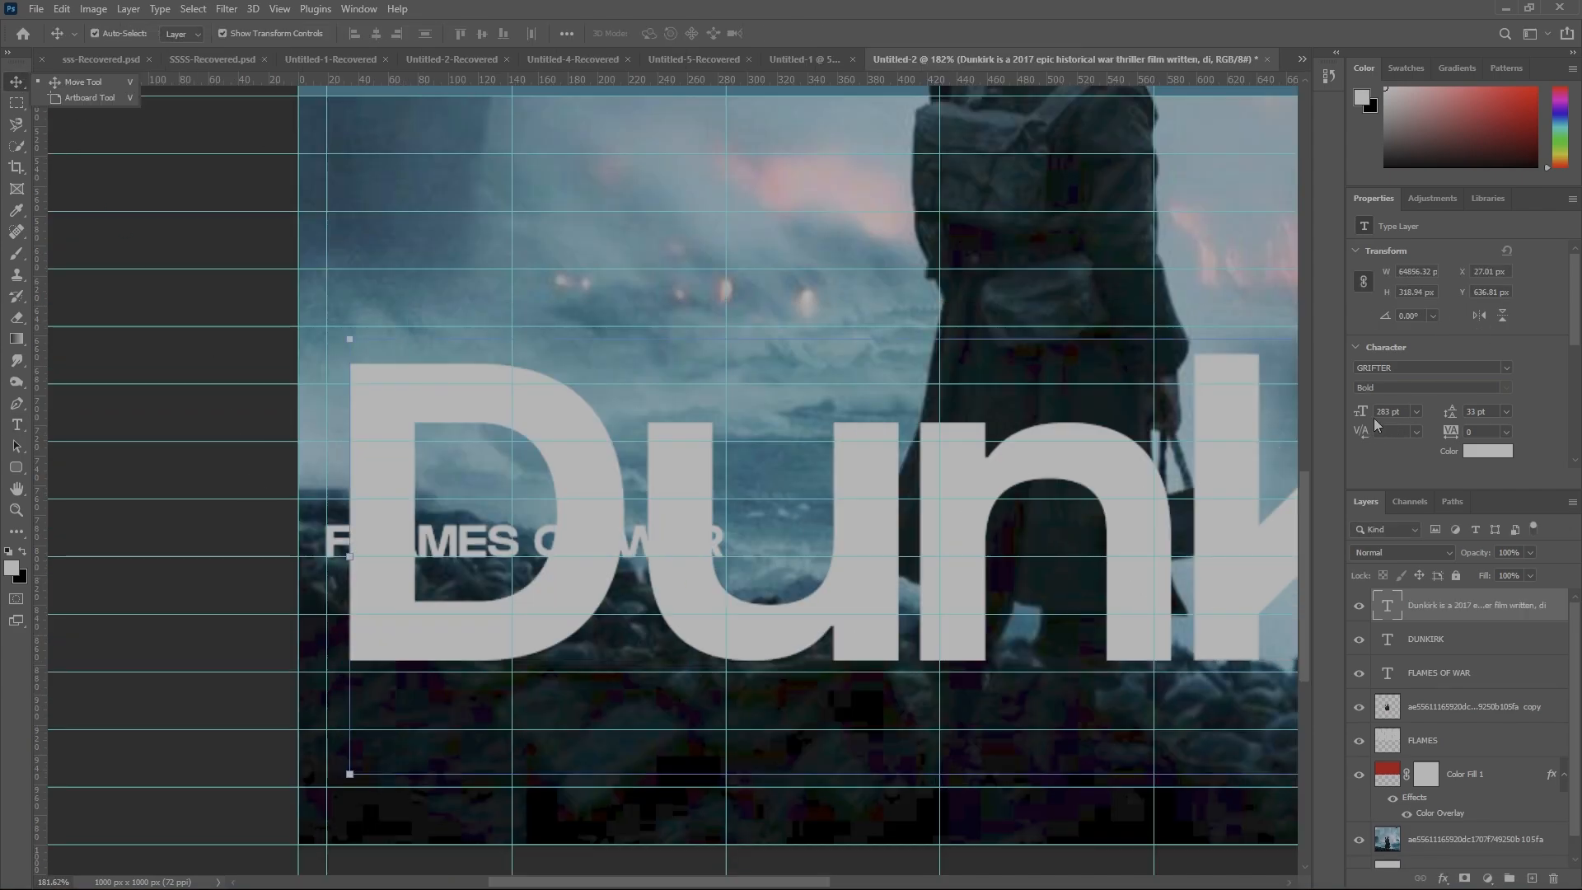
pyautogui.moveTo(1308, 411); pyautogui.dragTo(922, 416)
pyautogui.click(692, 659)
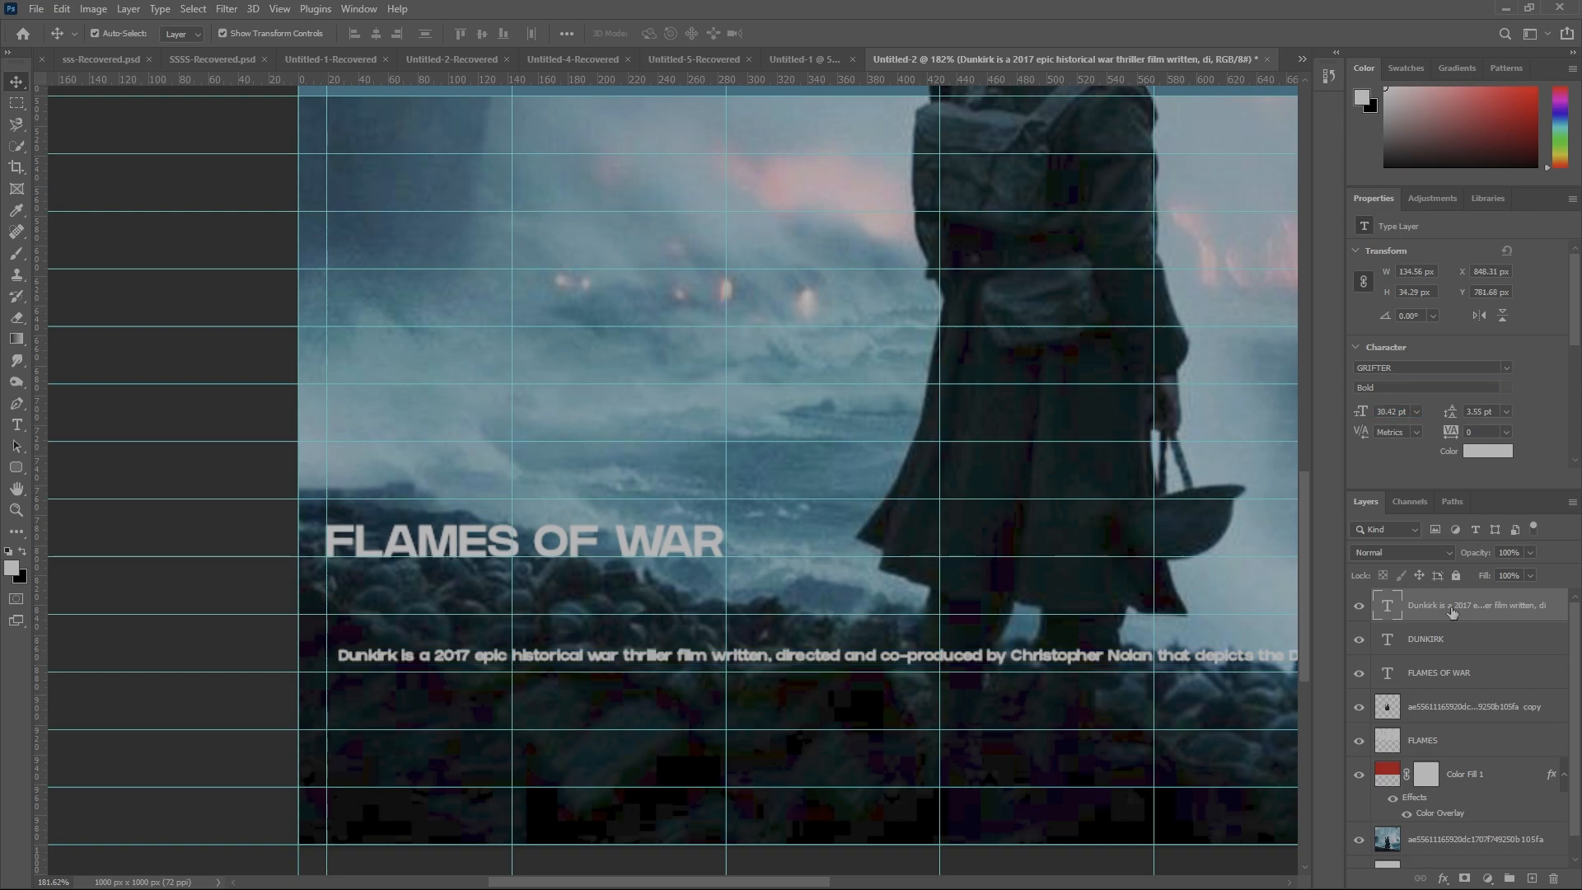
# Set the description text's font to Albula Narrow Pro Trial and its size to 14 pt
pyautogui.click(1506, 368)
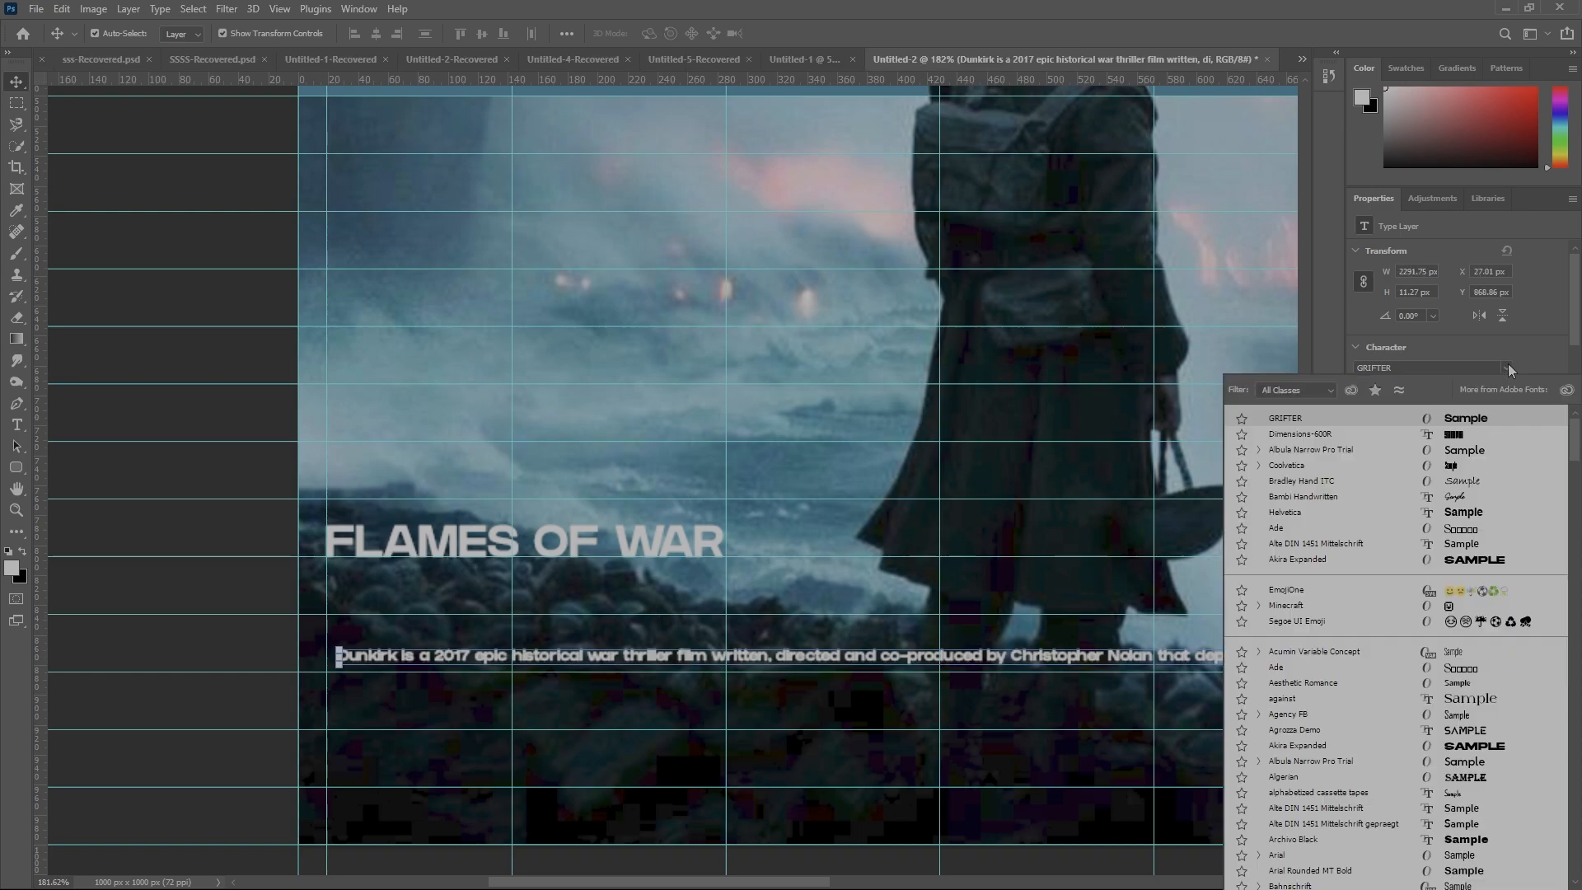
pyautogui.click(1459, 456)
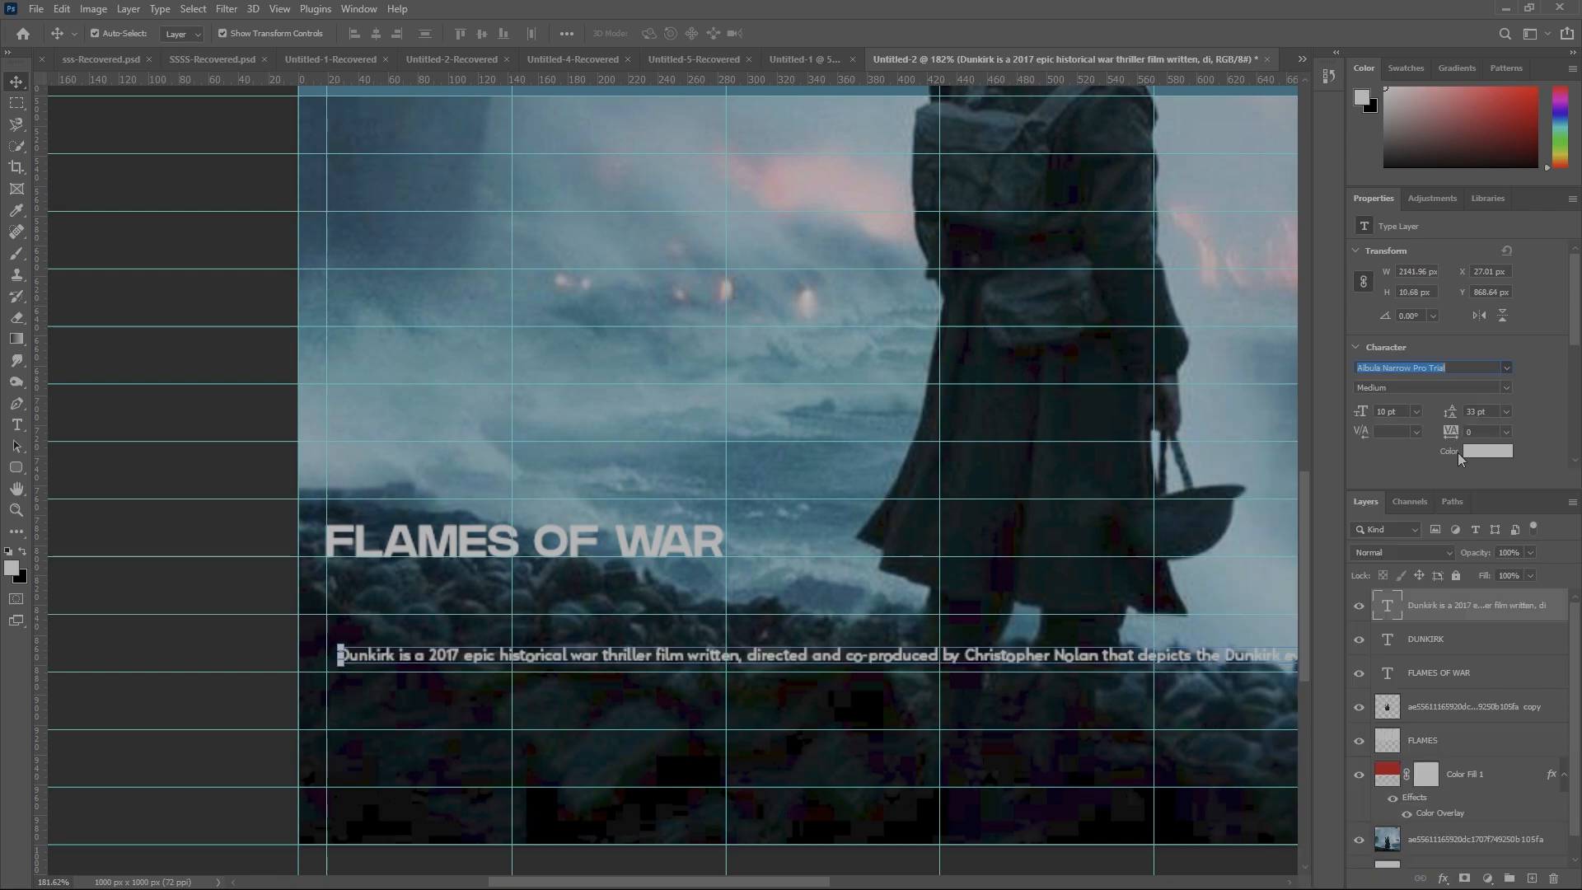
pyautogui.moveTo(1371, 413); pyautogui.dragTo(1376, 411)
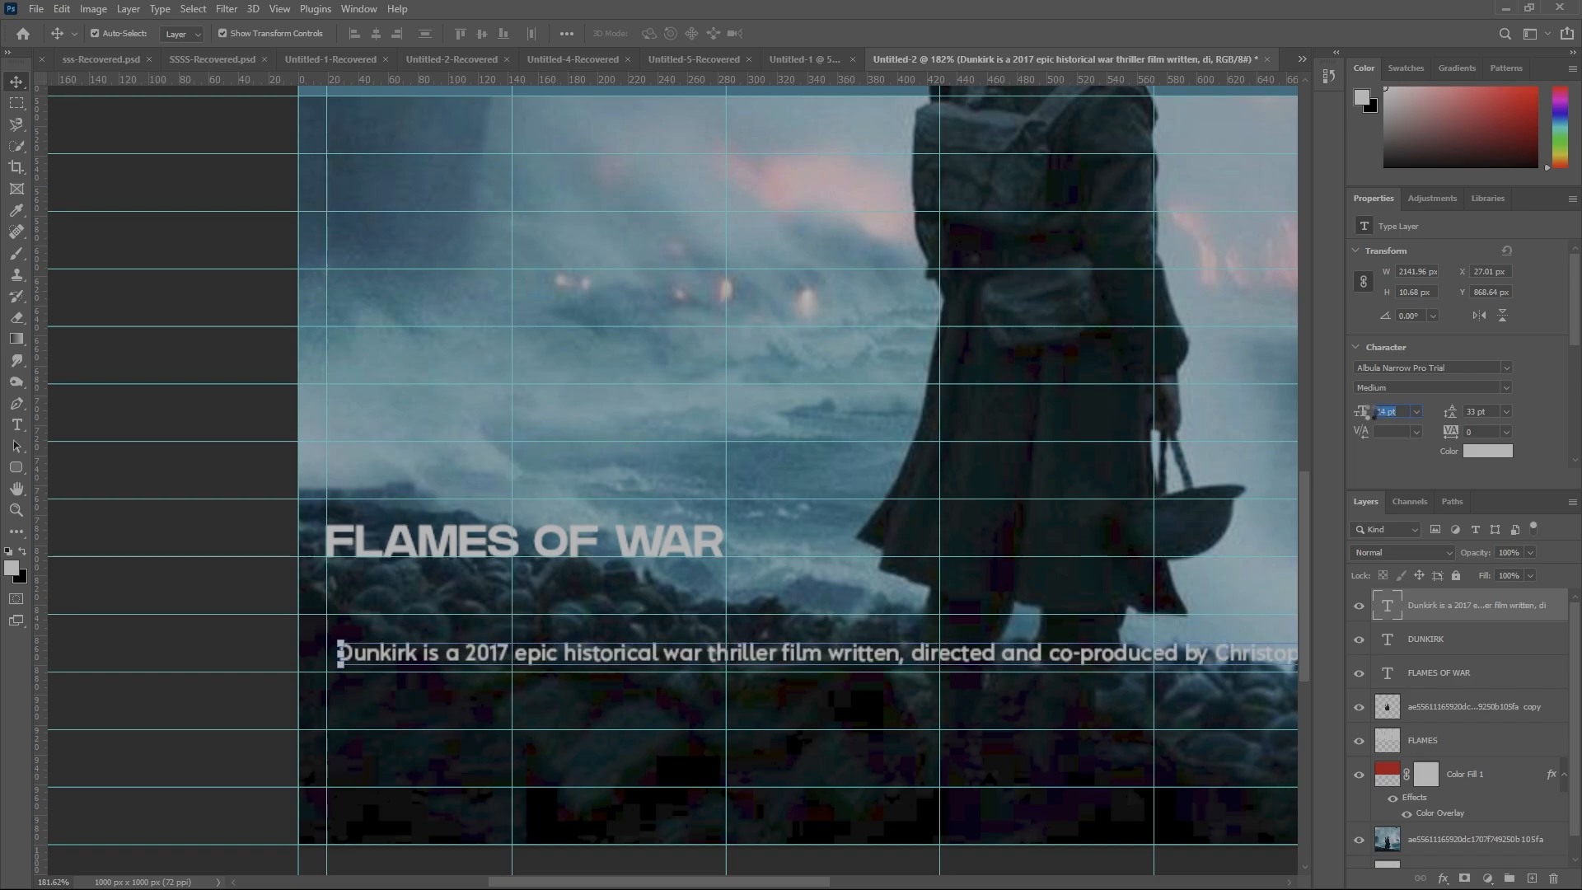
# Align the description text with the left margin guide and a row guide below FLAMES OF WAR, and reduce its size to 12 pt
pyautogui.moveTo(590, 667); pyautogui.dragTo(572, 684)
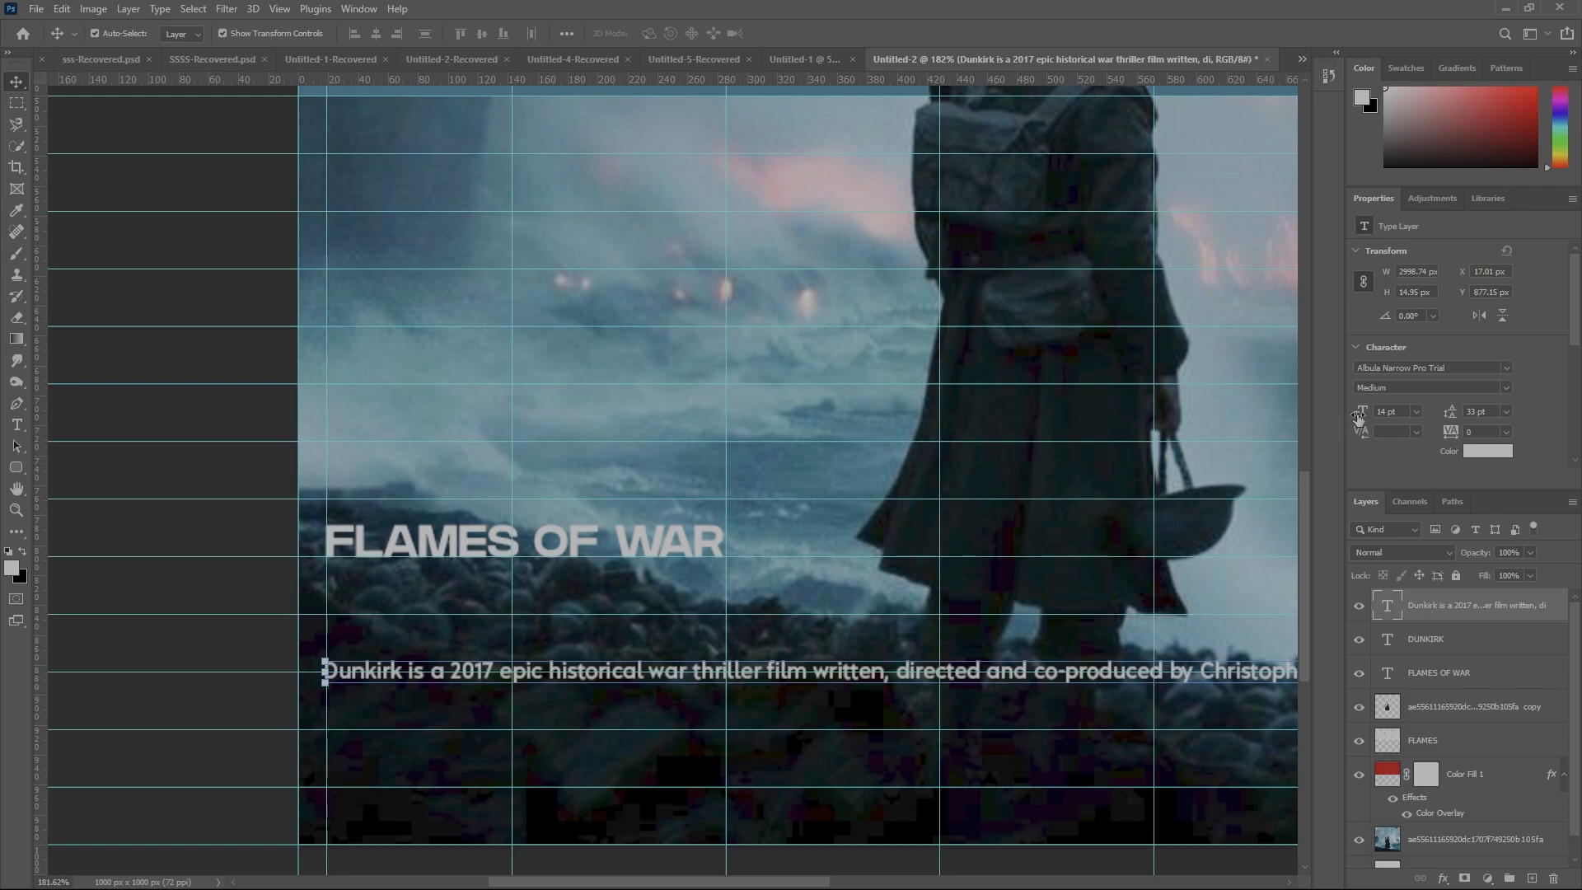
pyautogui.moveTo(1357, 416); pyautogui.dragTo(1345, 416)
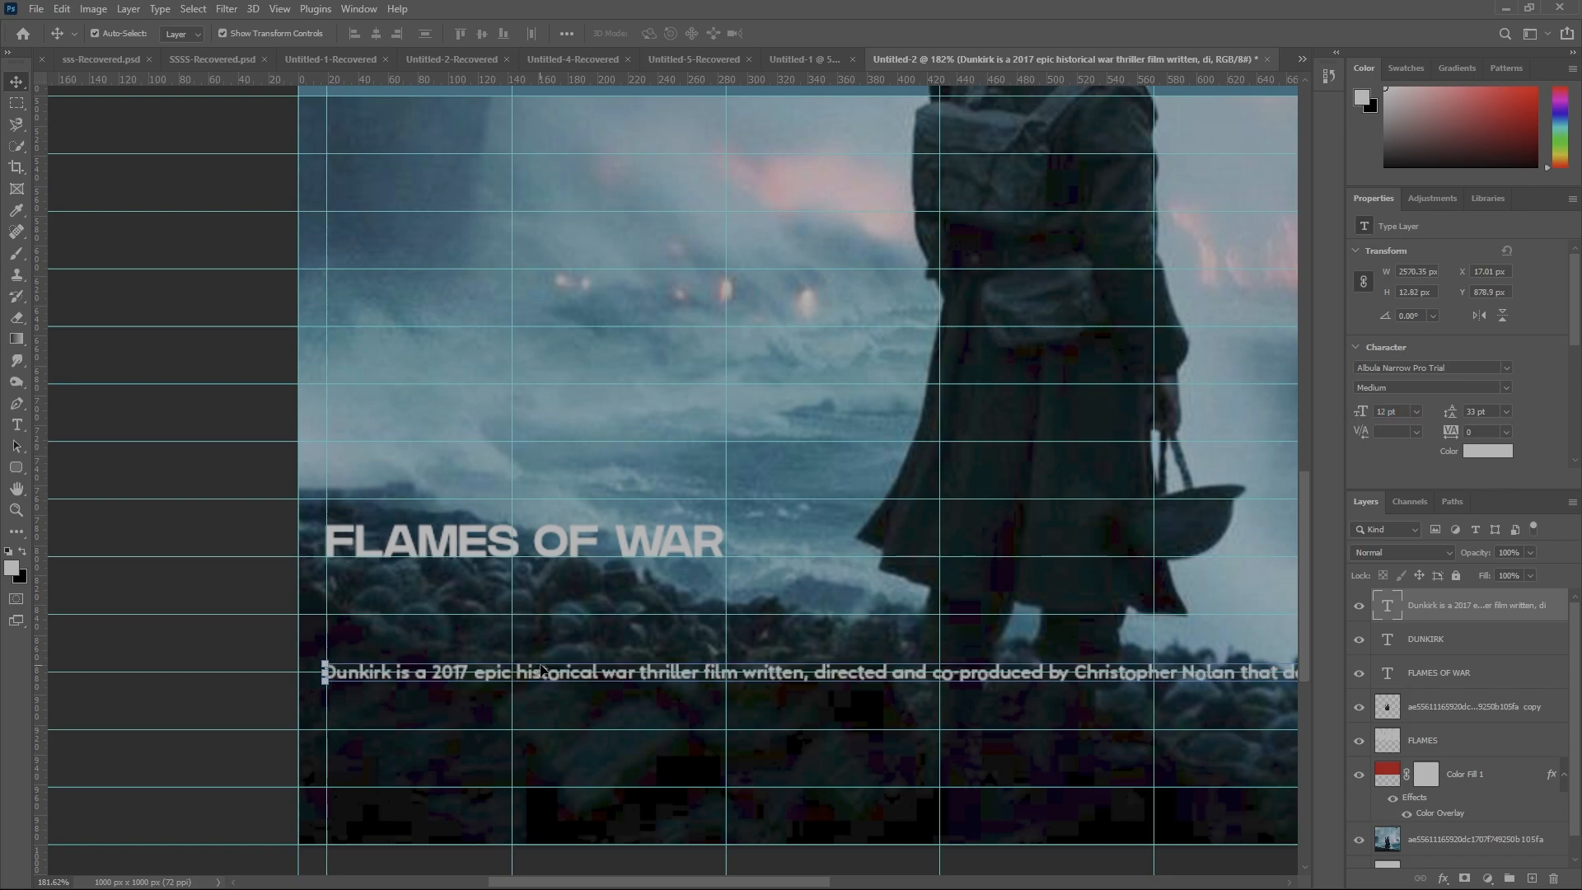
pyautogui.moveTo(542, 667)
pyautogui.mouseDown()
pyautogui.moveTo(544, 651)
pyautogui.moveTo(605, 628)
pyautogui.moveTo(547, 670)
pyautogui.mouseUp()
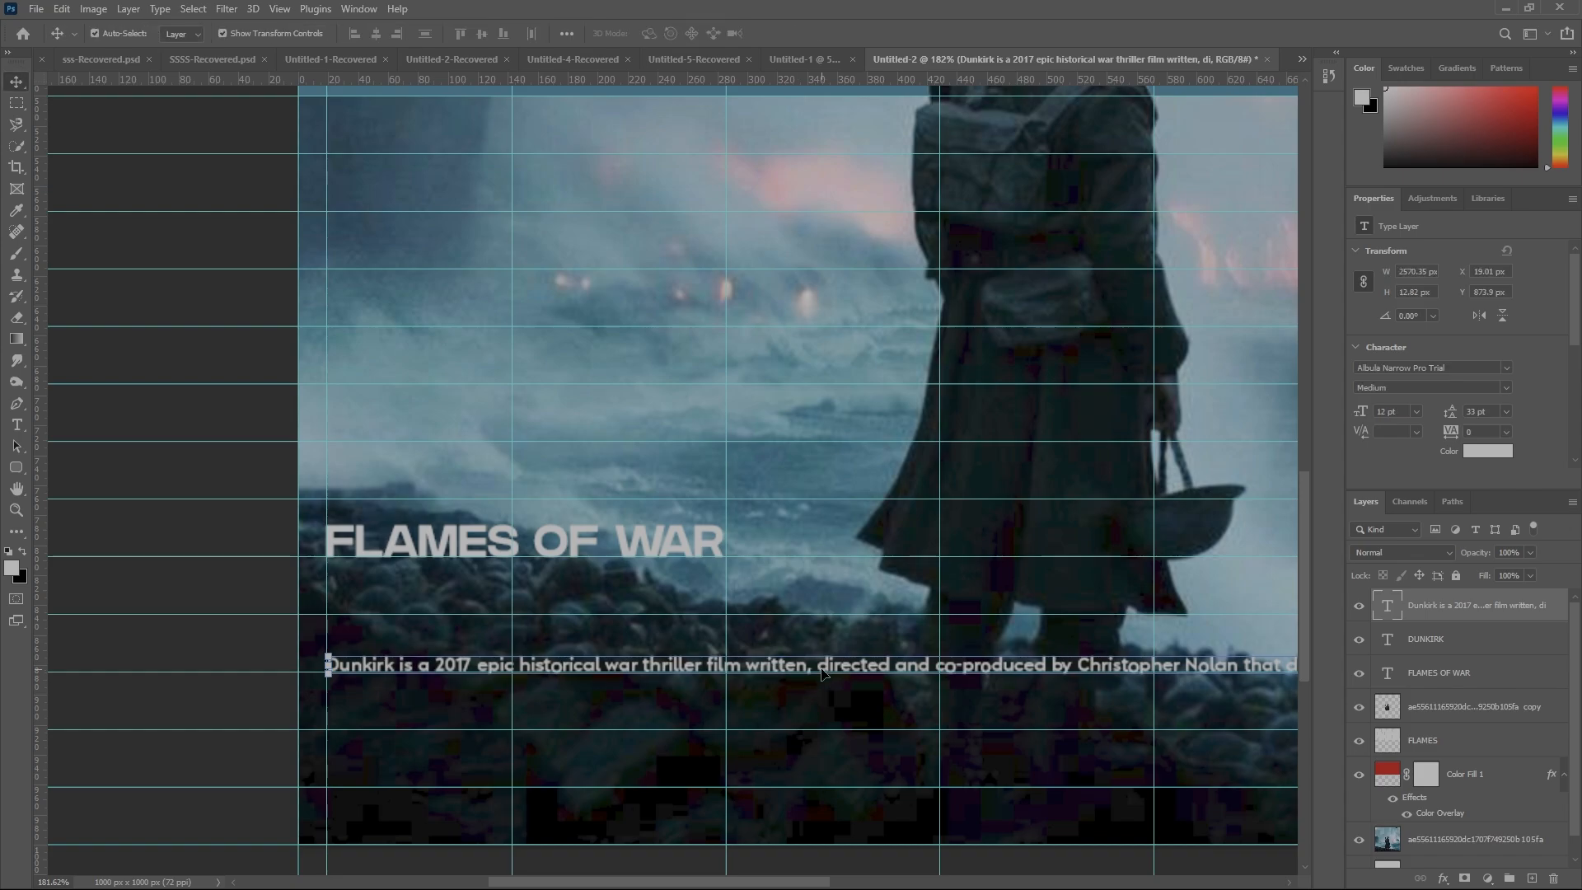
# Insert a line break in the description text after "film written," so that "directed" starts the second line
pyautogui.doubleClick(857, 665)
pyautogui.scroll(-3, 859, 656)
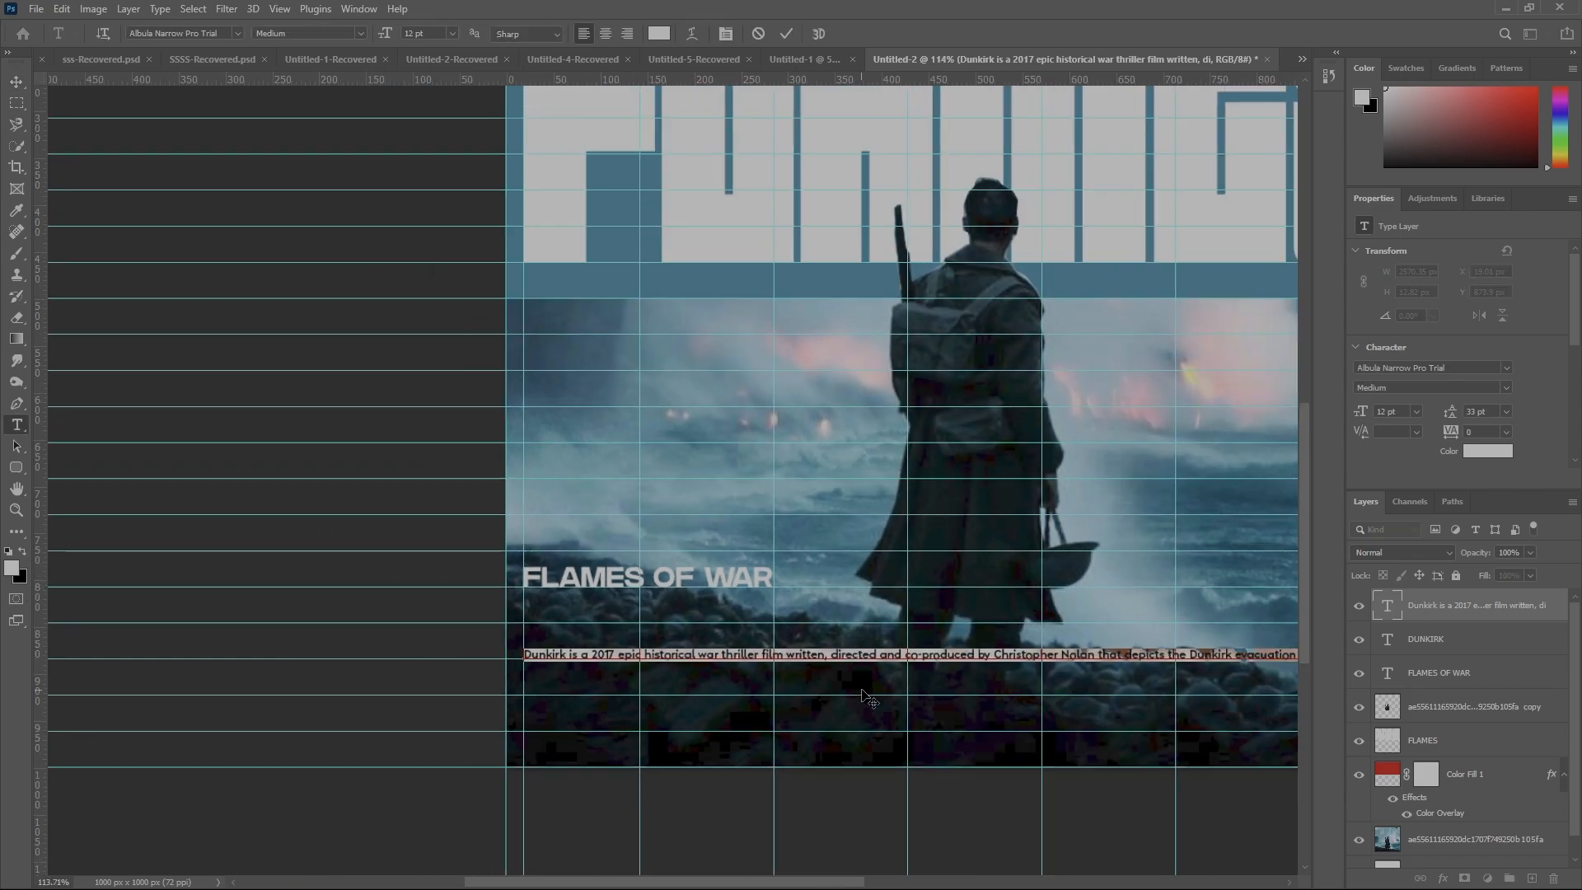
pyautogui.scroll(3, 865, 694)
pyautogui.click(816, 626)
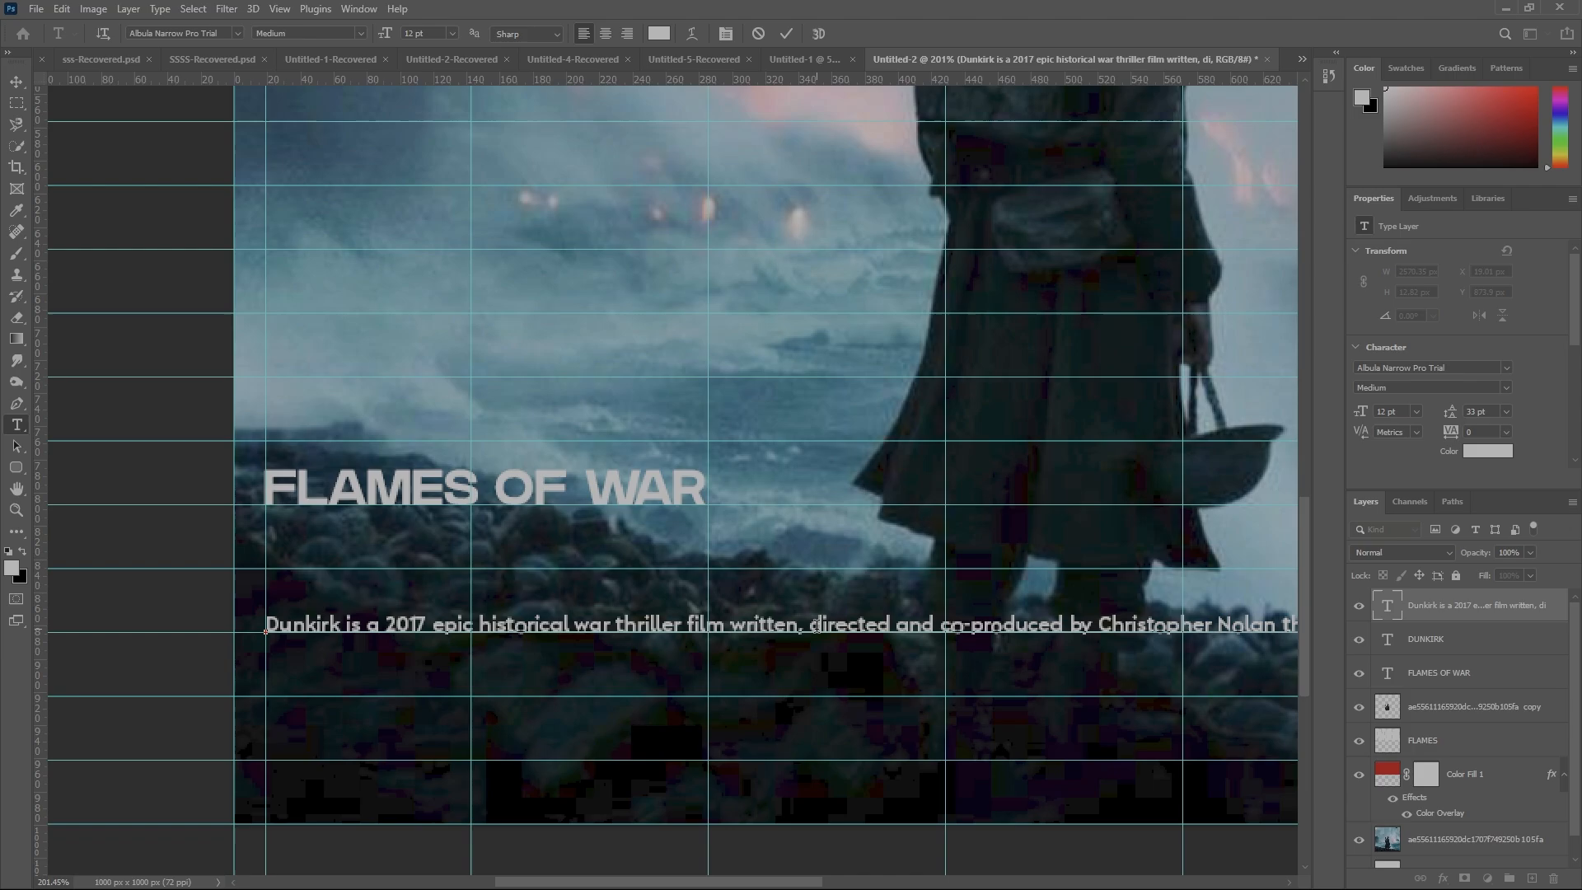
pyautogui.press('Return')
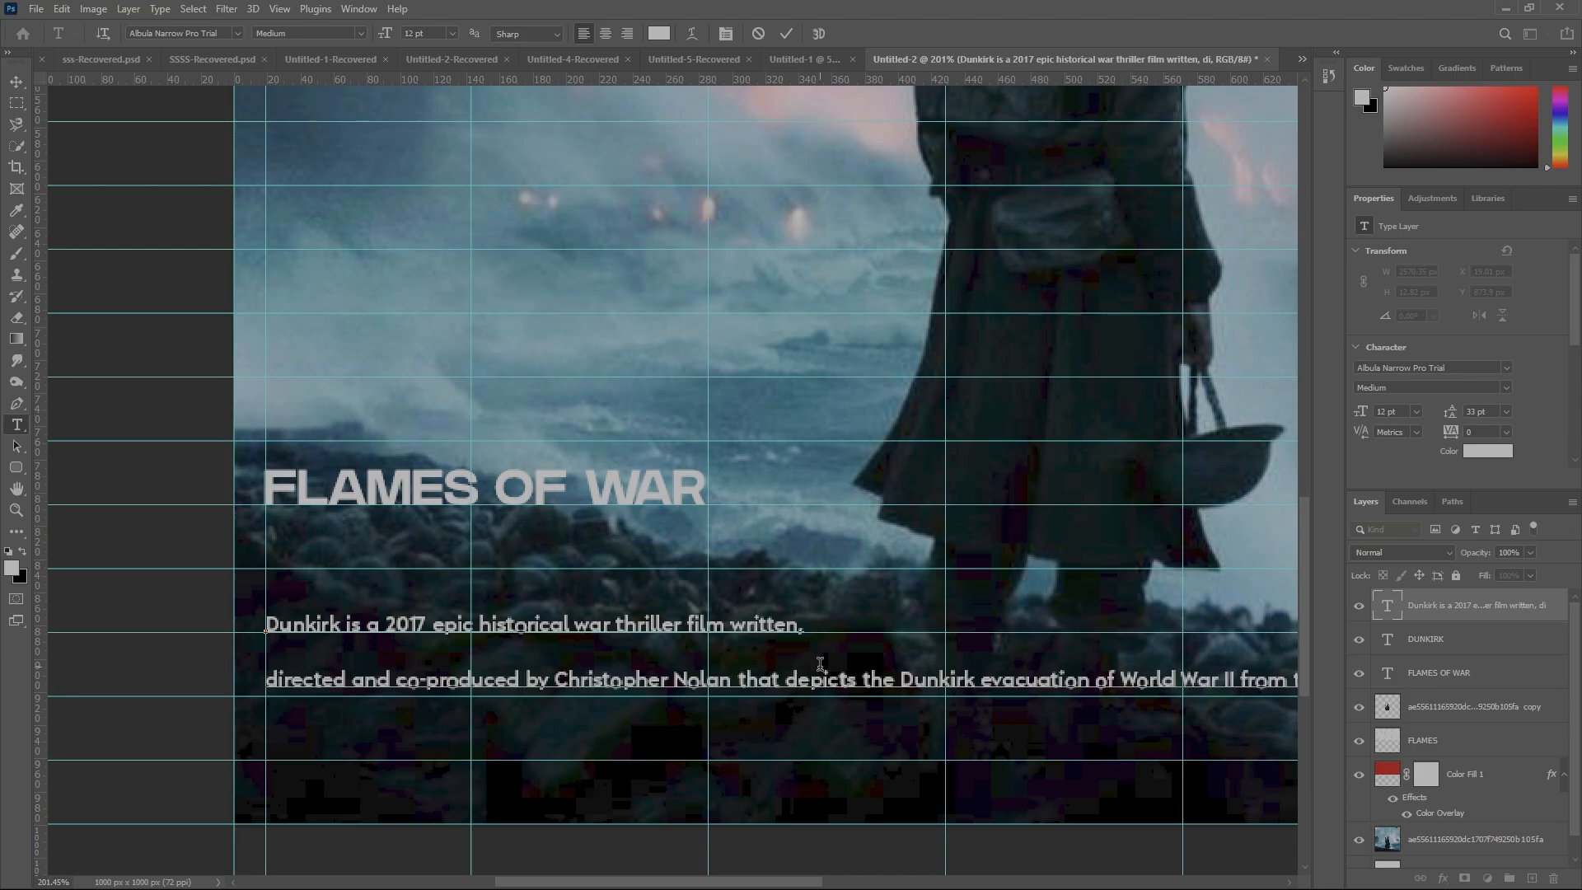
# Break the description's second line after "Christopher Nolan that", and set the text's leading to 13 pt
pyautogui.click(790, 677)
pyautogui.press('Return')
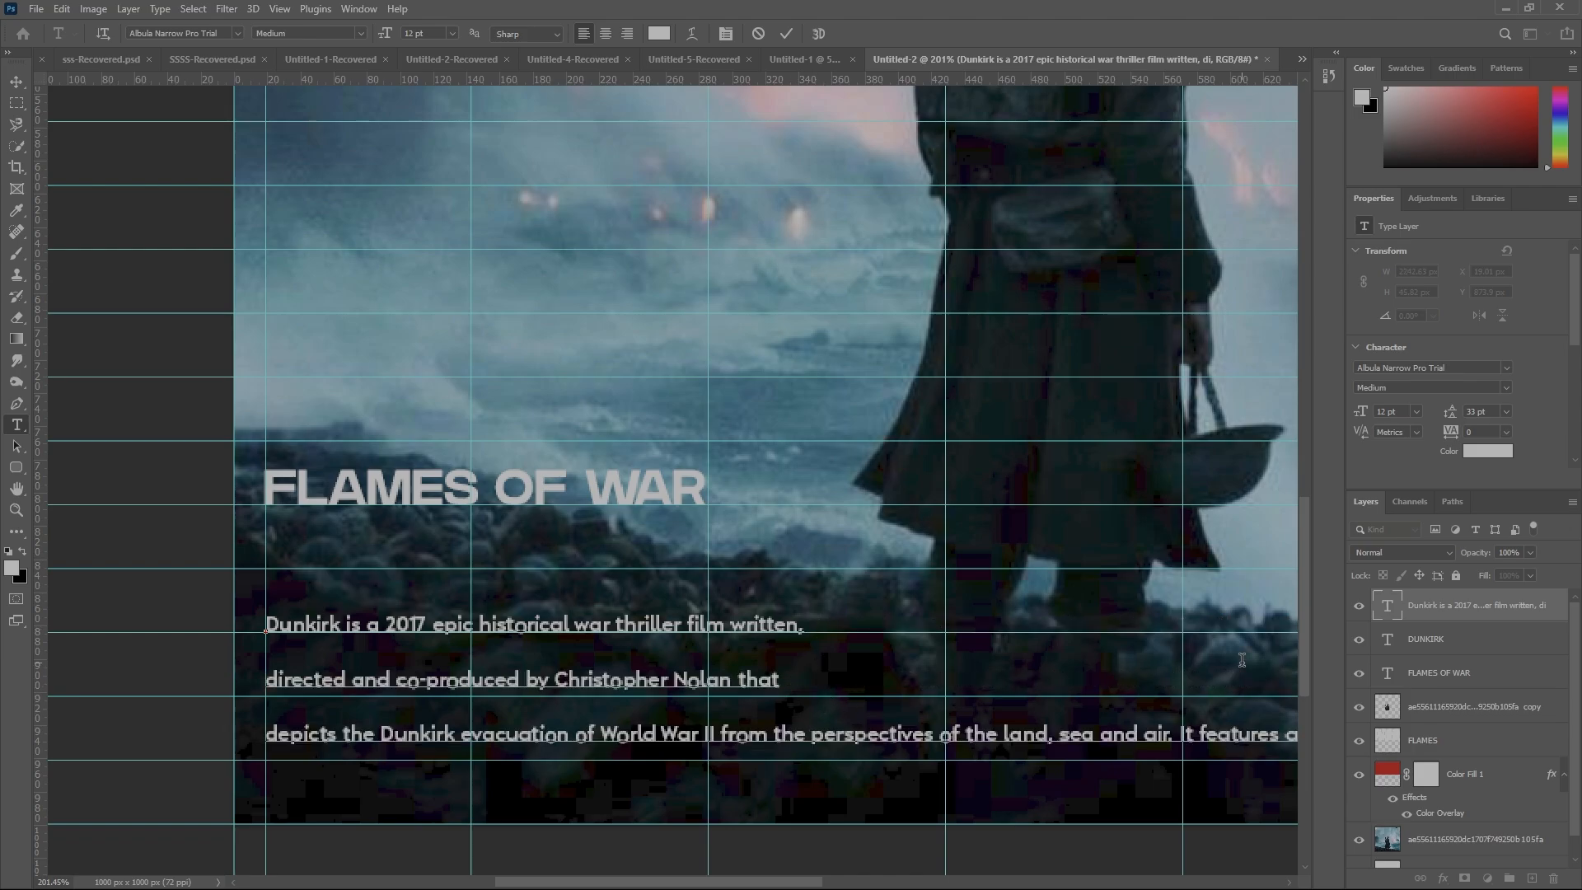
pyautogui.click(1449, 620)
pyautogui.press('v')
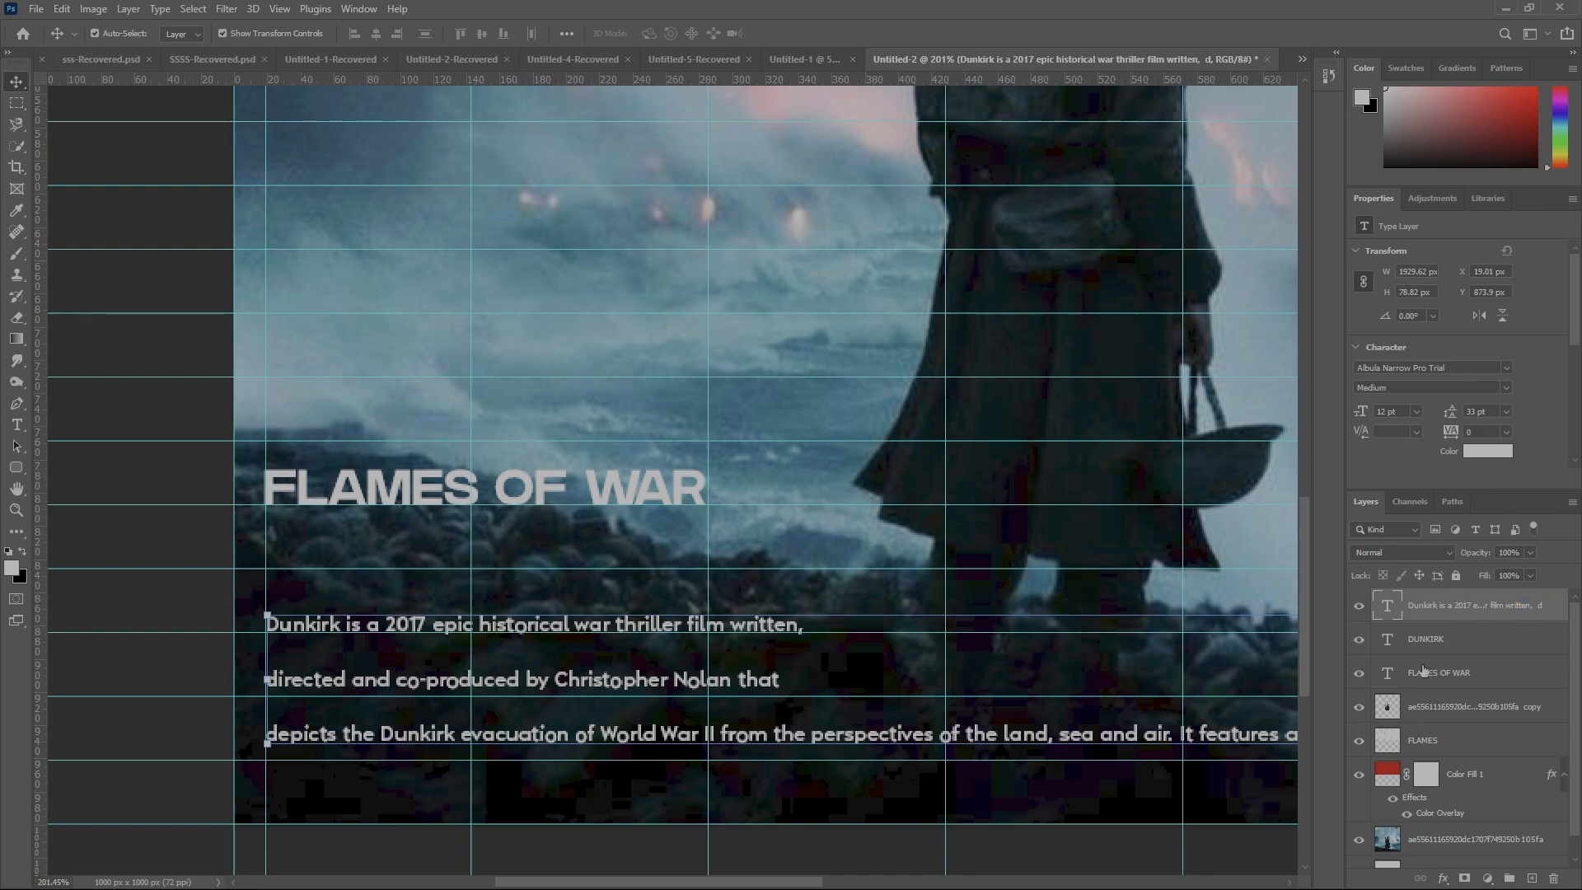
pyautogui.moveTo(1450, 411); pyautogui.dragTo(1435, 414)
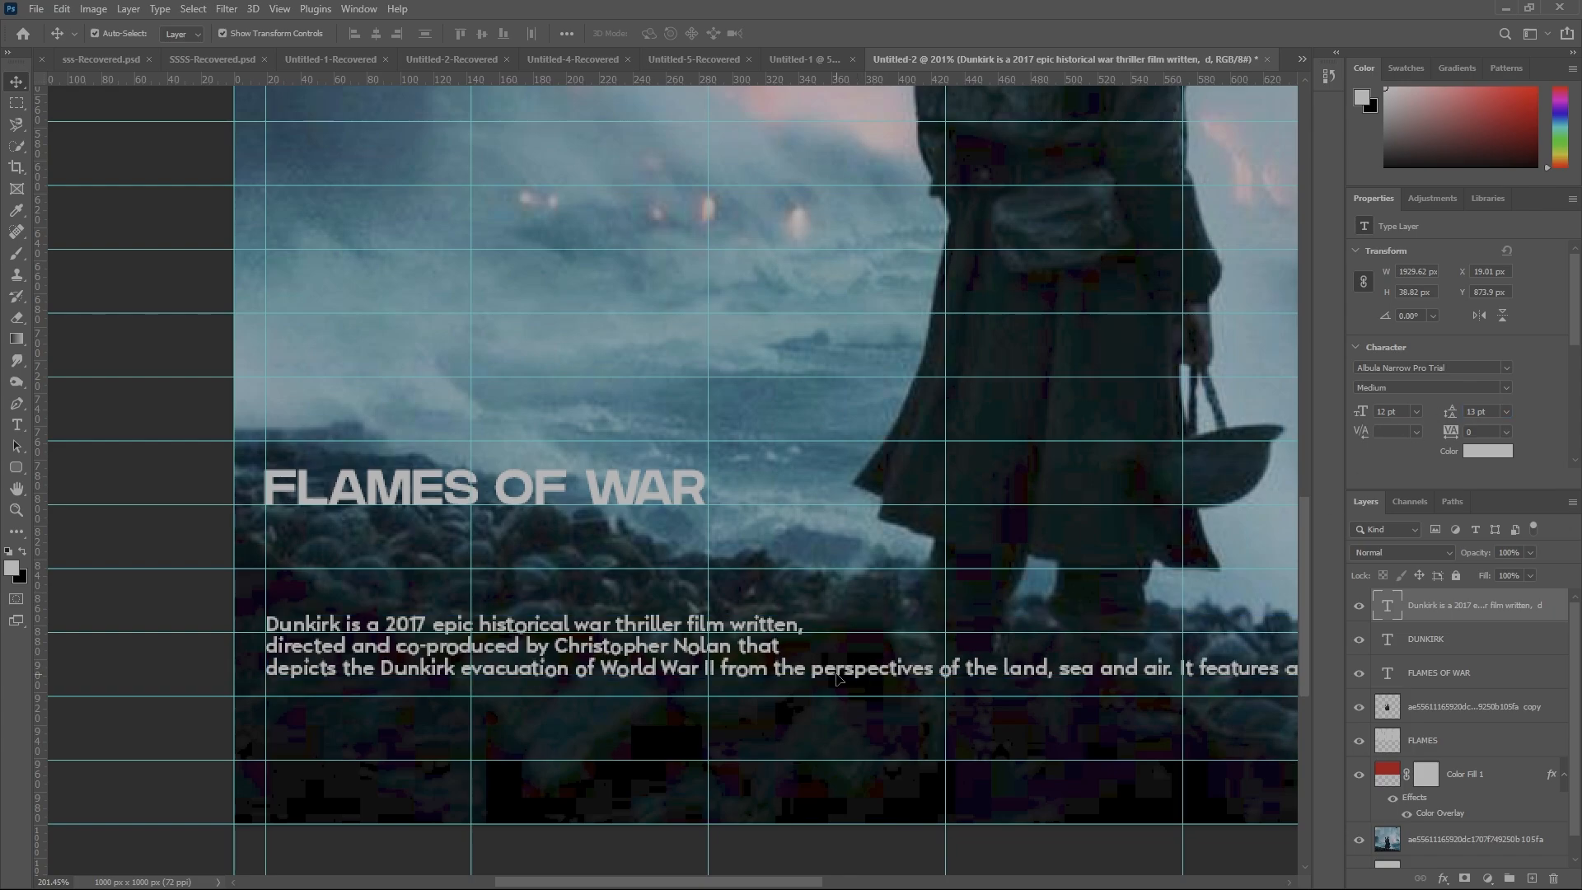
# Insert line breaks in the description after "World War II from" and after "It features"
pyautogui.doubleClick(818, 673)
pyautogui.hotkey('ctrl', 'a')
pyautogui.hotkey('ctrl', 'shift', 'u')
pyautogui.click(780, 669)
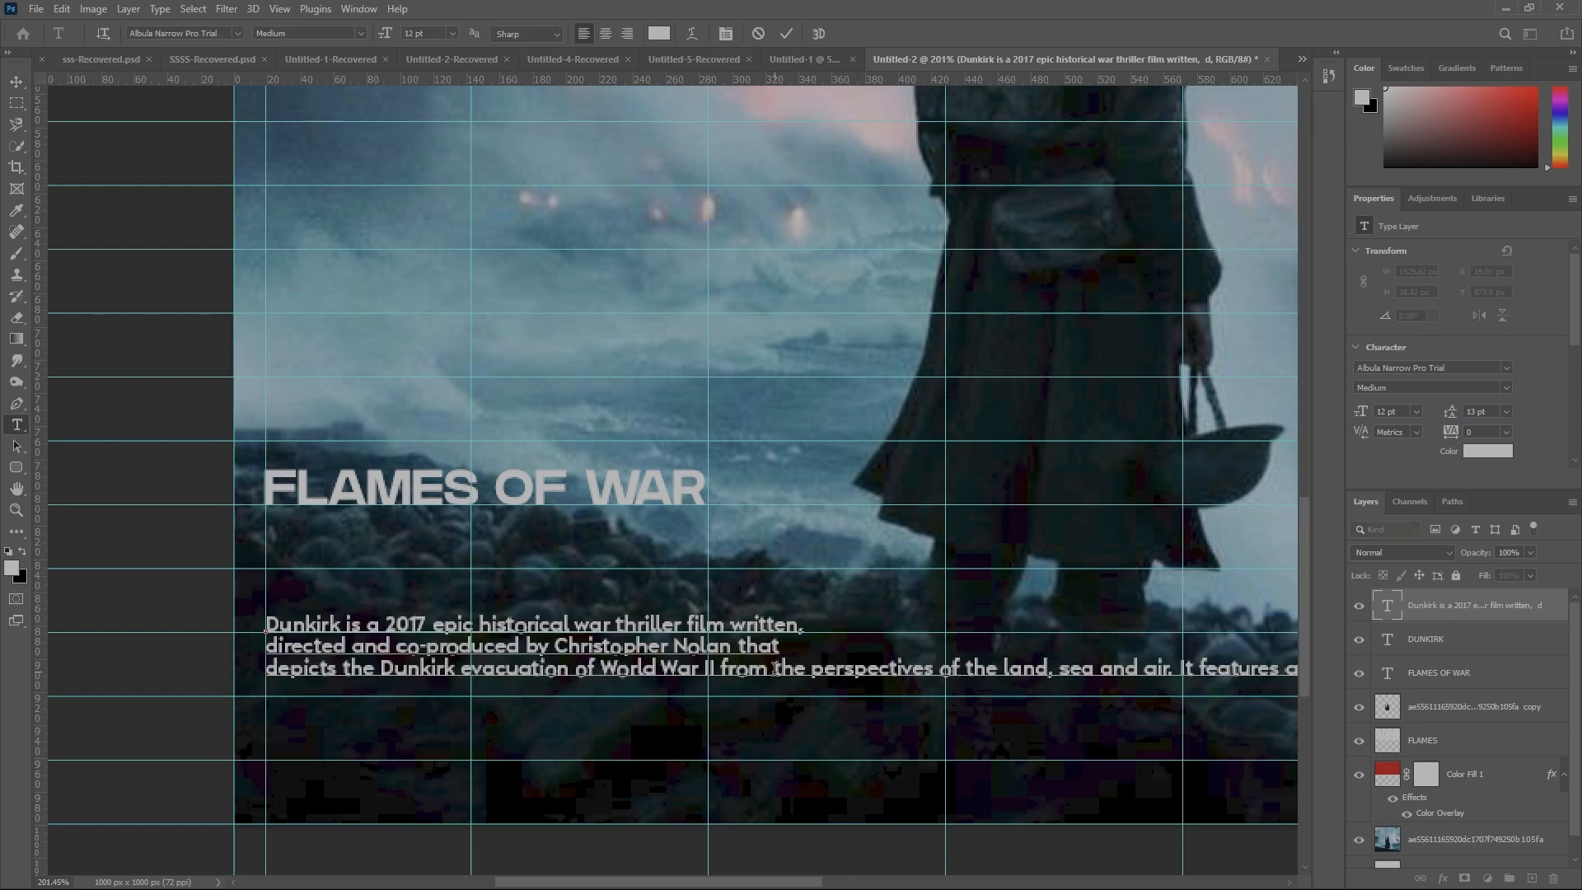
pyautogui.press('Return')
pyautogui.click(781, 691)
pyautogui.press('Return')
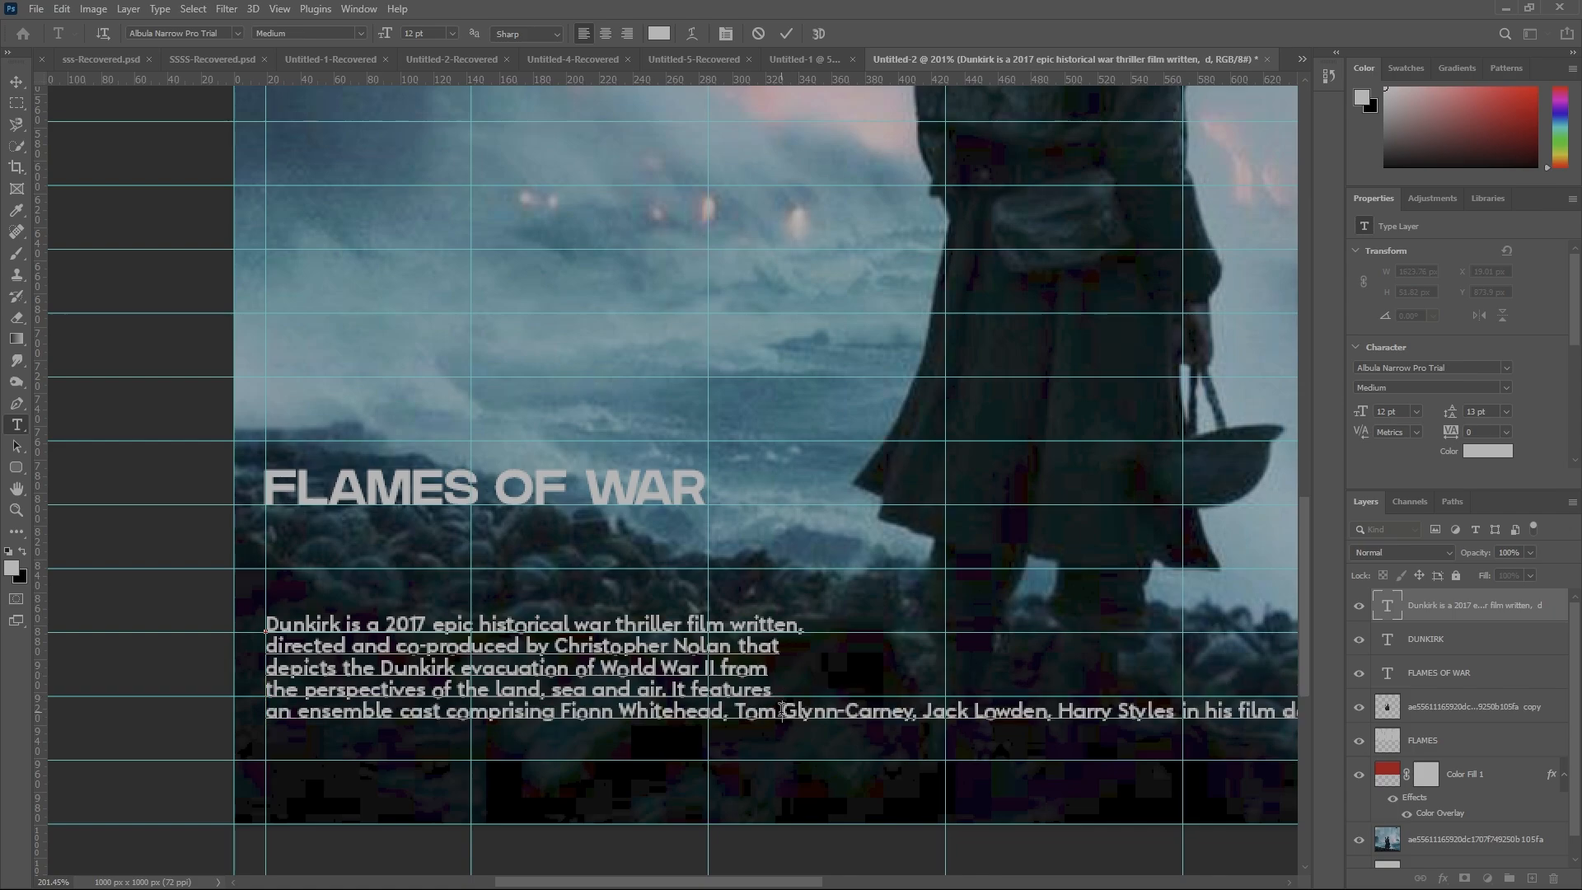
# Break the description's cast list so new lines start at "Glynn-Carney", "debut", "Kenneth Branagh" and "Tom Hardy"
pyautogui.click(781, 710)
pyautogui.press('Return')
pyautogui.click(768, 732)
pyautogui.press('Return')
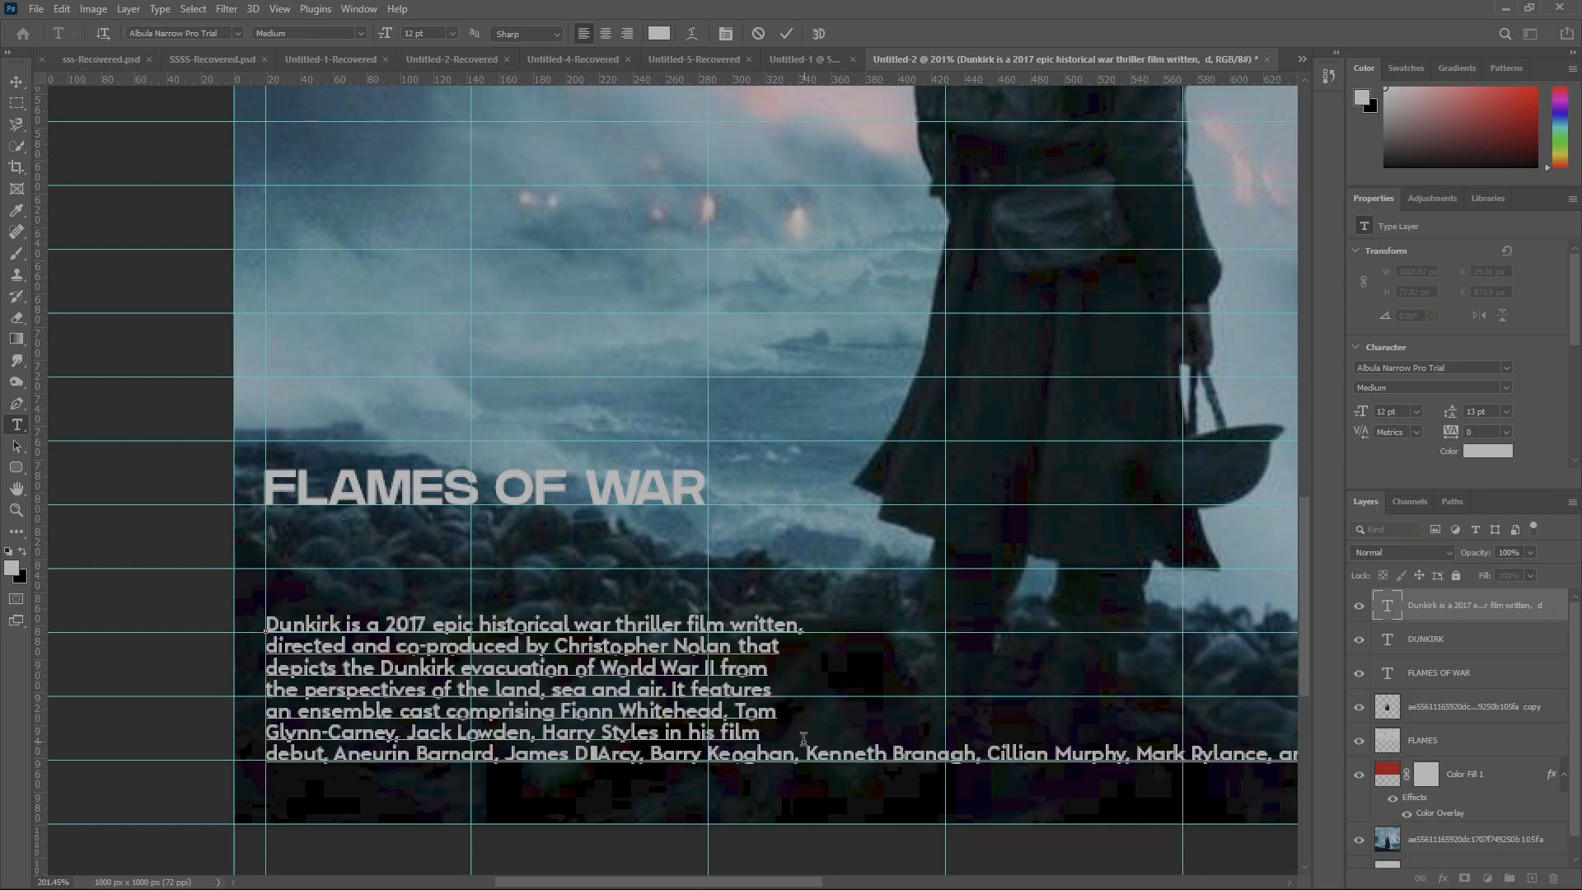
pyautogui.click(806, 753)
pyautogui.press('Return')
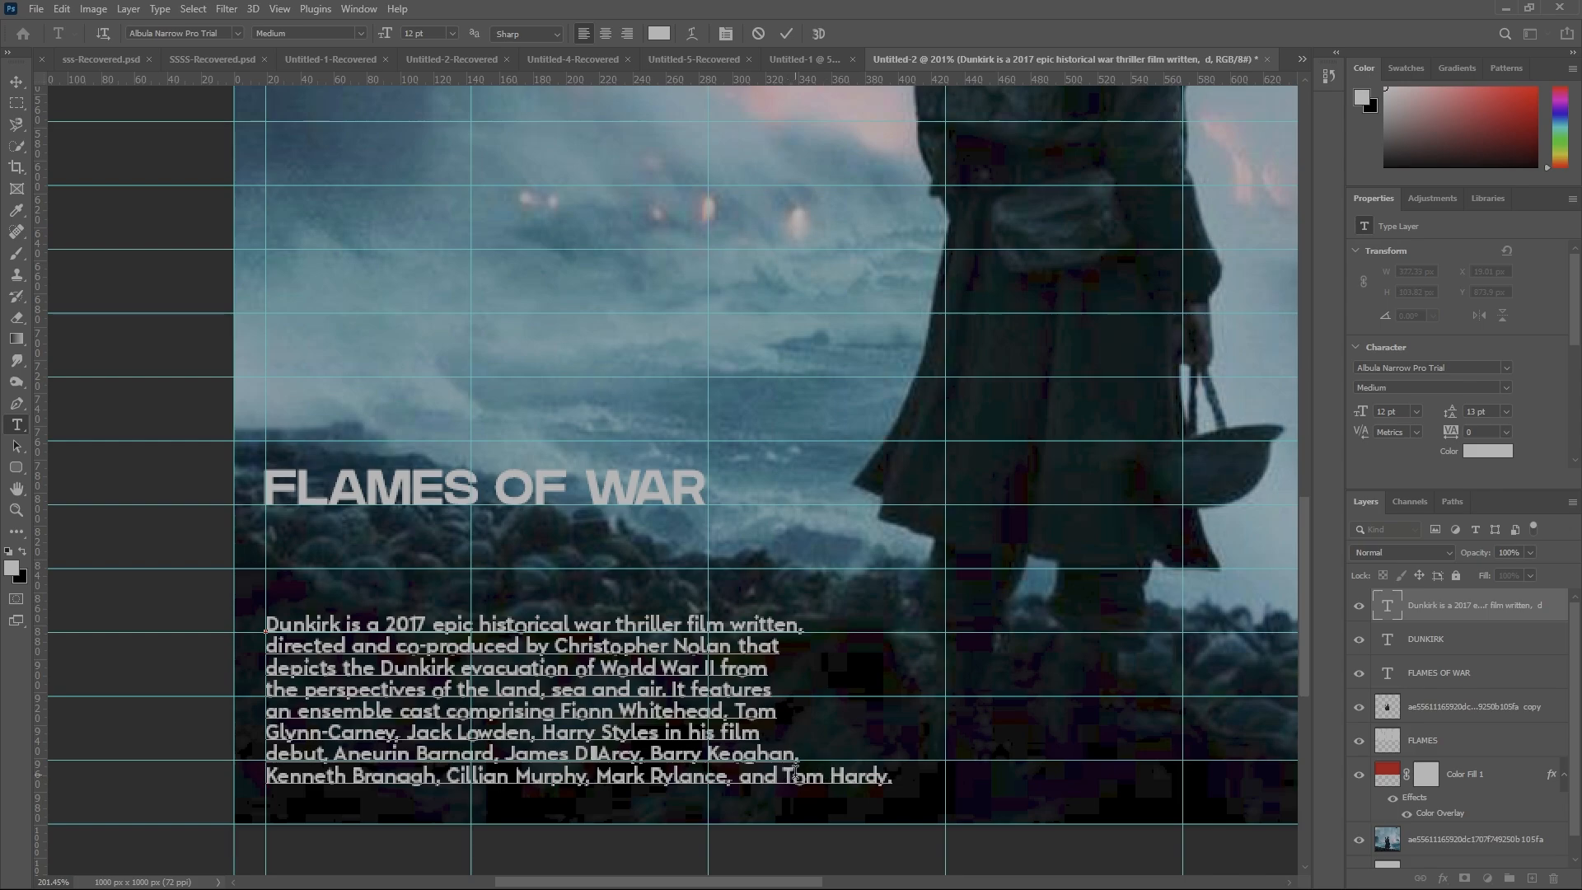
pyautogui.click(793, 774)
pyautogui.press('Return')
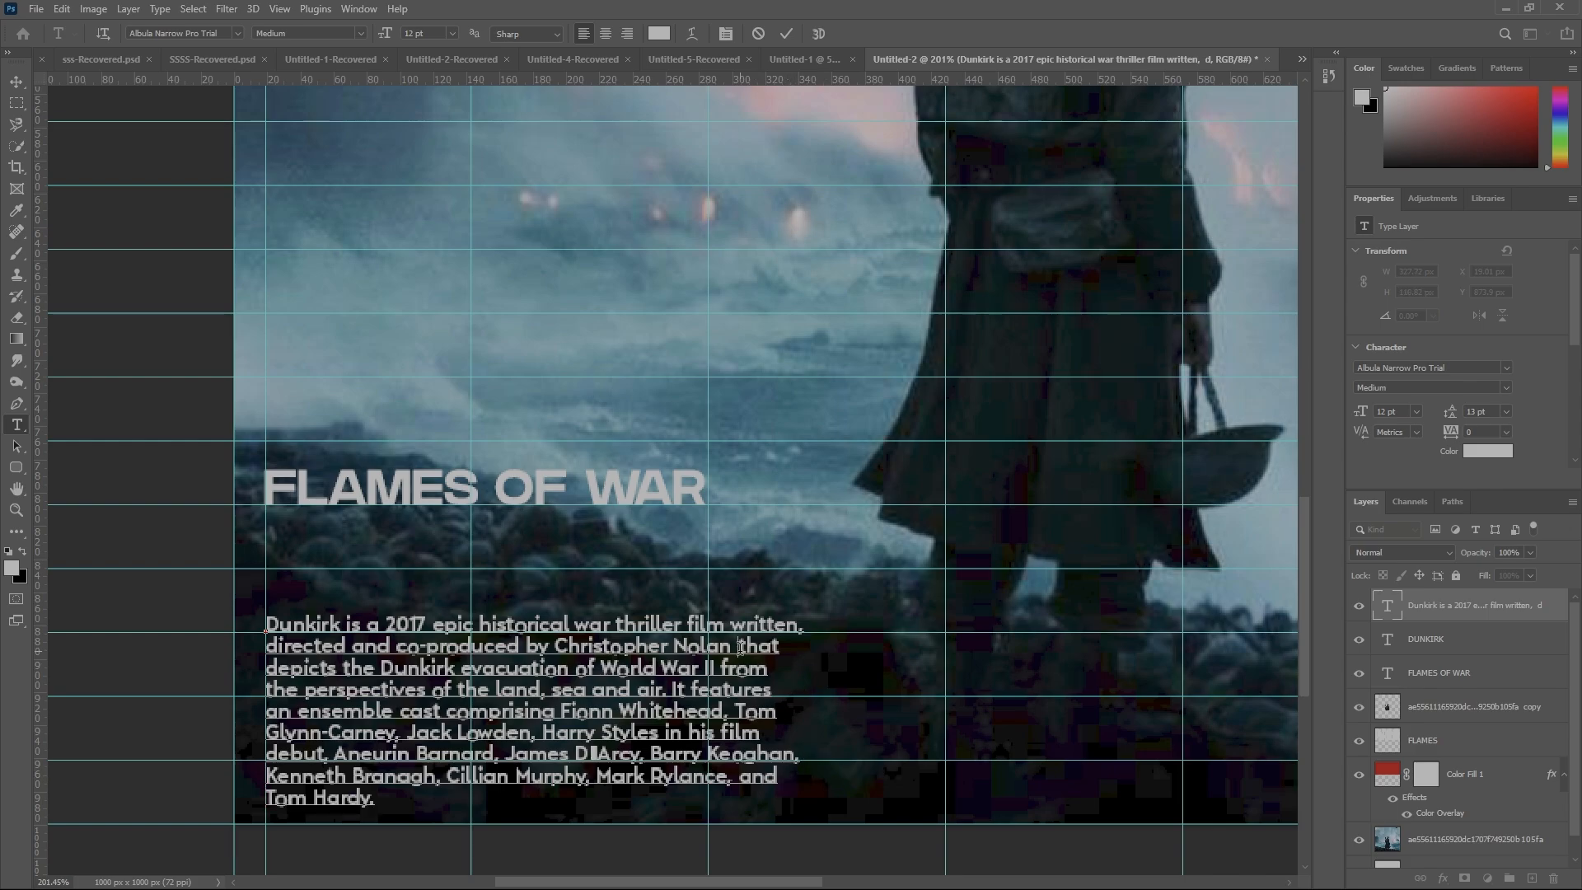
# Add extra spaces between words in the description's second to fourth lines so their ends align with the first line
pyautogui.click(739, 647)
pyautogui.click(716, 668)
pyautogui.click(659, 669)
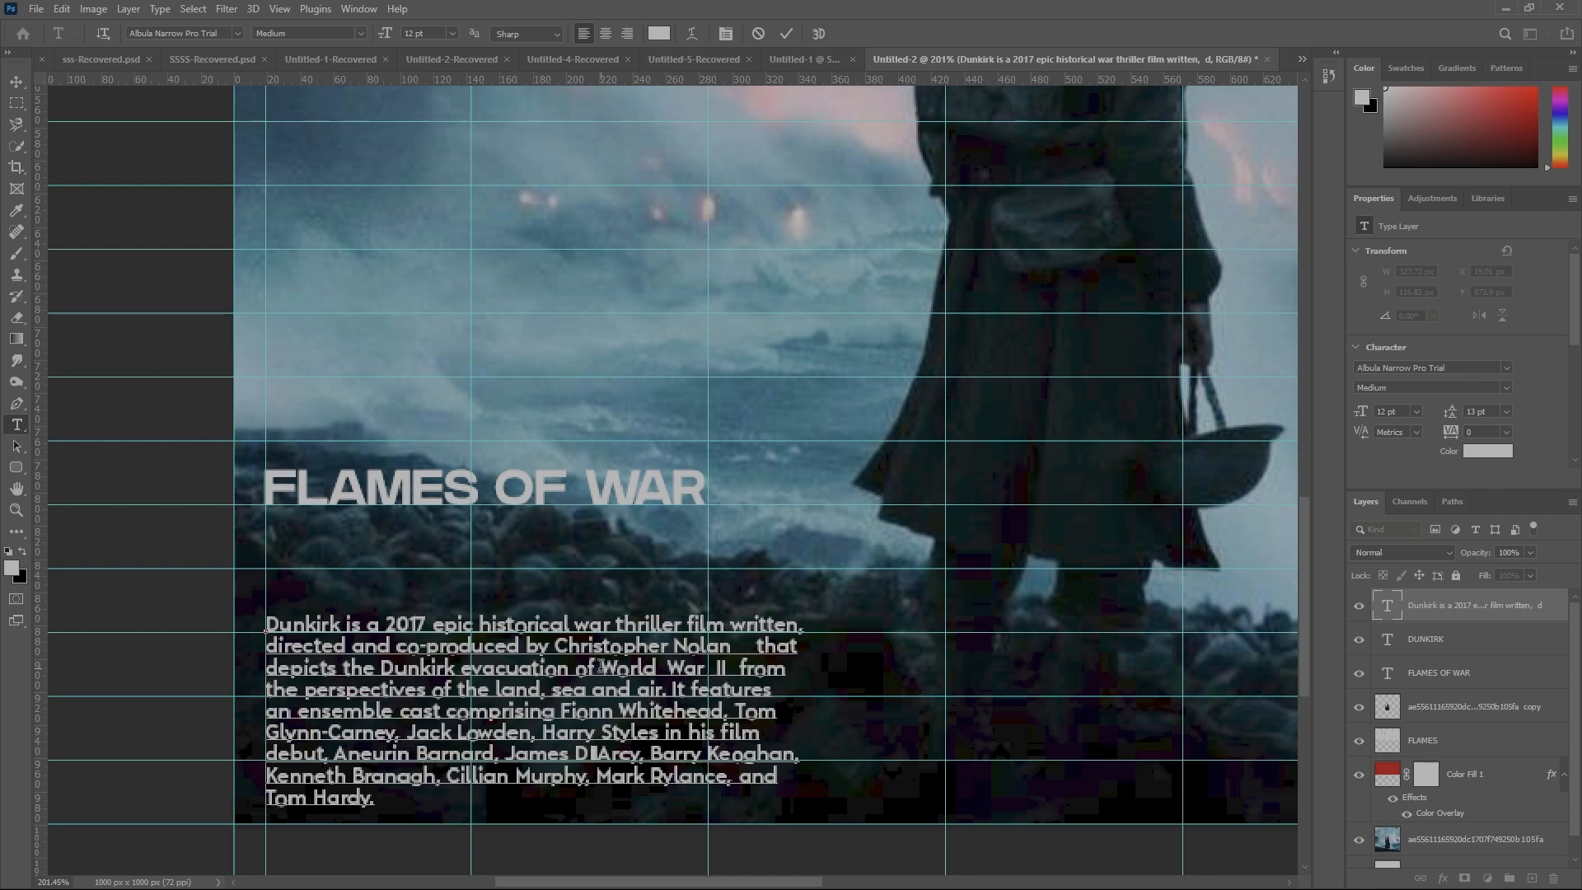
pyautogui.click(686, 688)
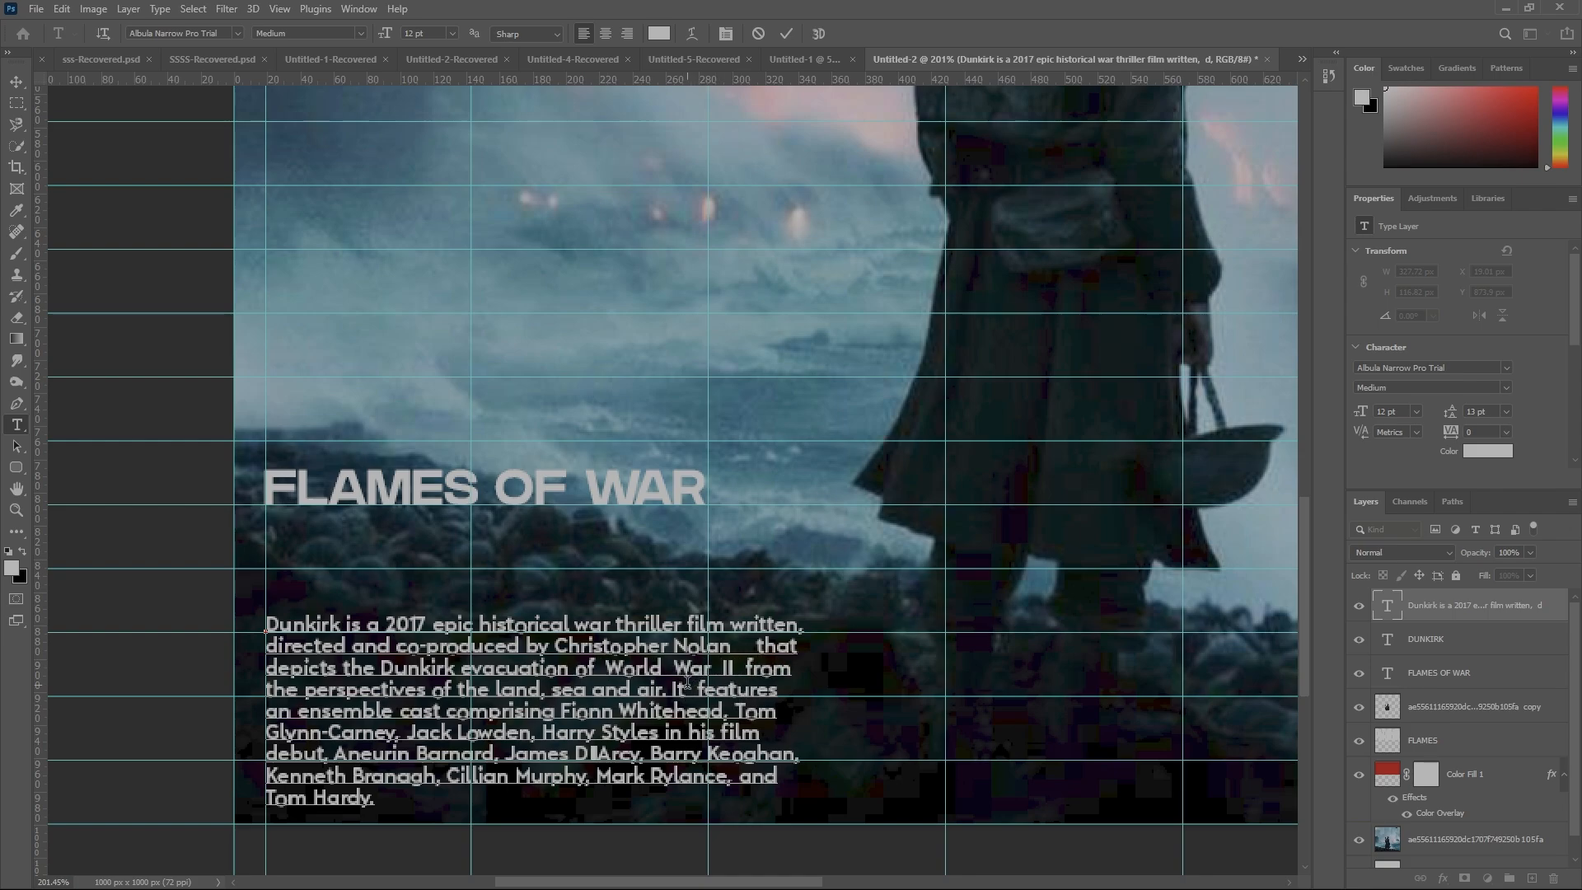
pyautogui.click(735, 666)
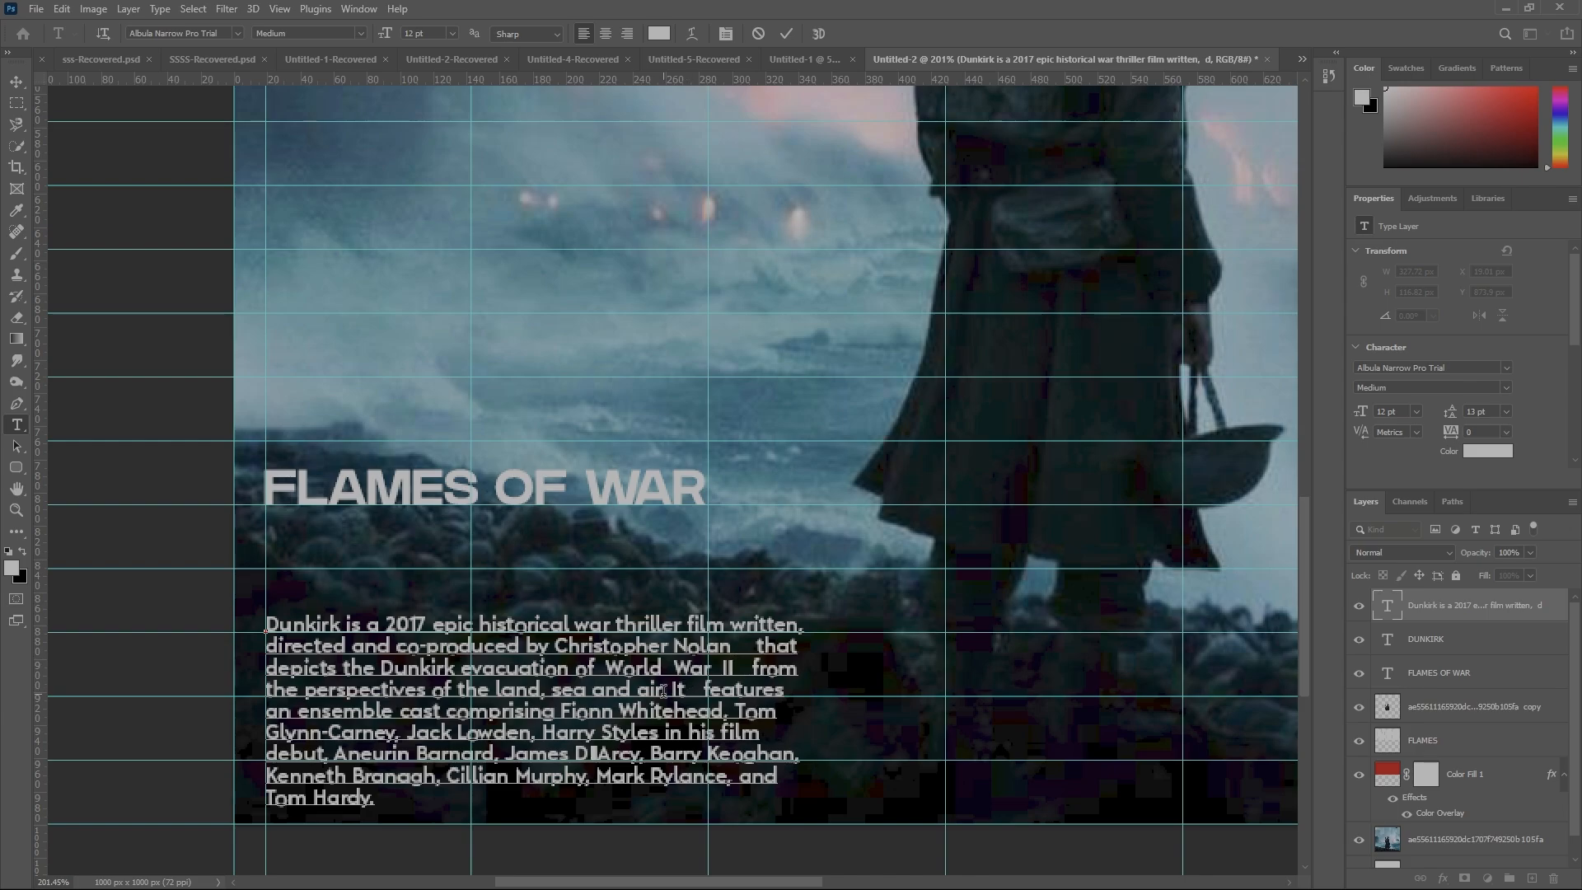
pyautogui.click(669, 690)
pyautogui.click(632, 689)
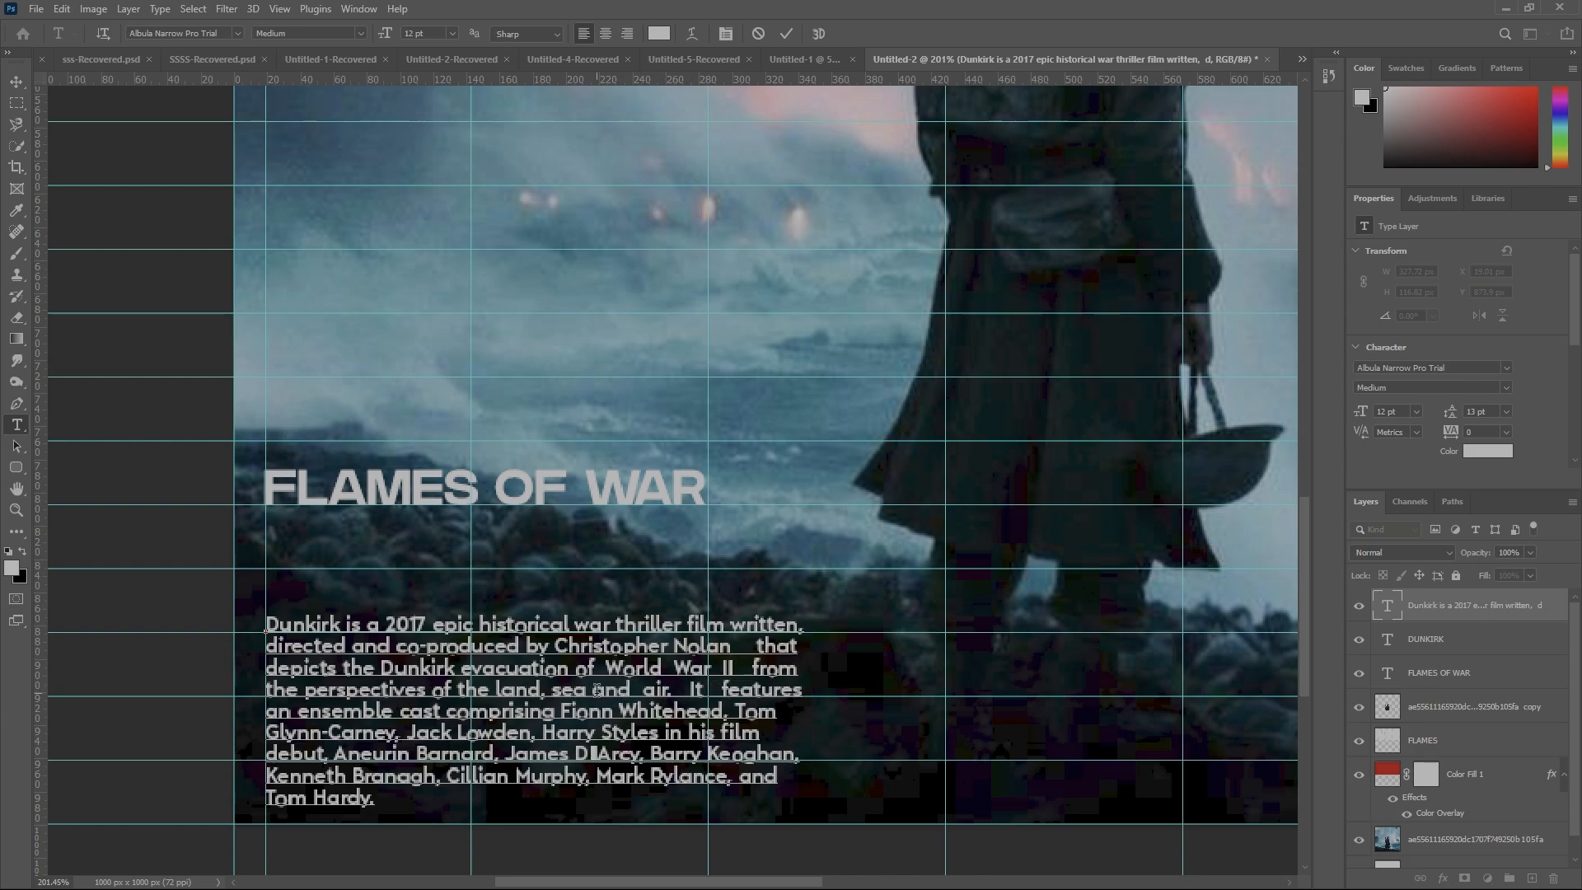
pyautogui.click(743, 669)
pyautogui.click(746, 648)
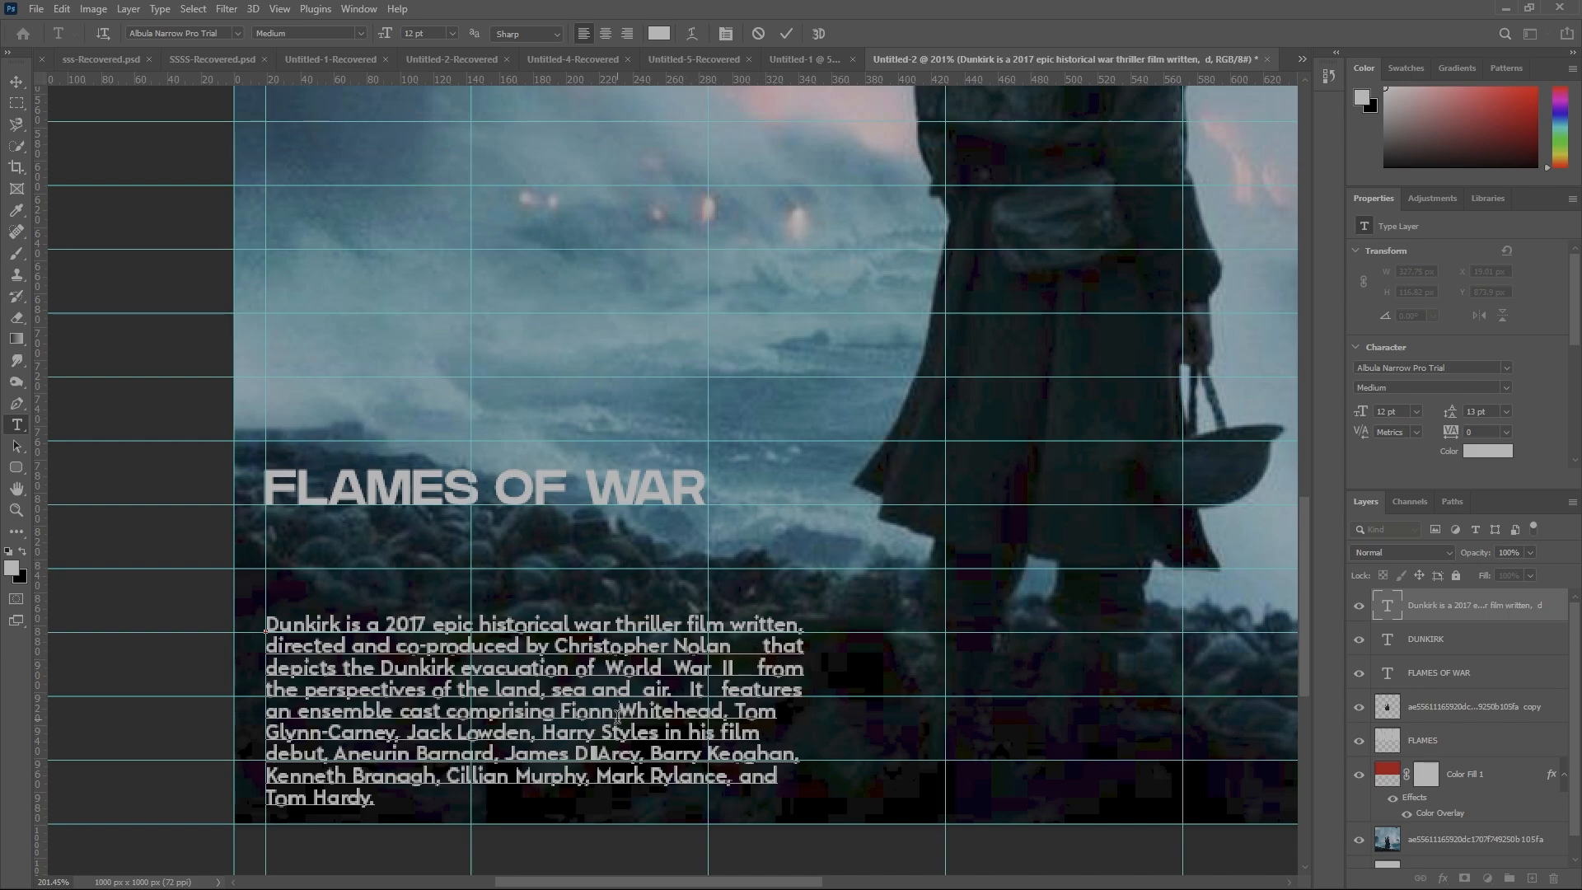
# Widen the word spacing in the description's "an ensemble cast" line so it ends level with the lines above
pyautogui.click(618, 713)
pyautogui.click(559, 711)
pyautogui.click(446, 712)
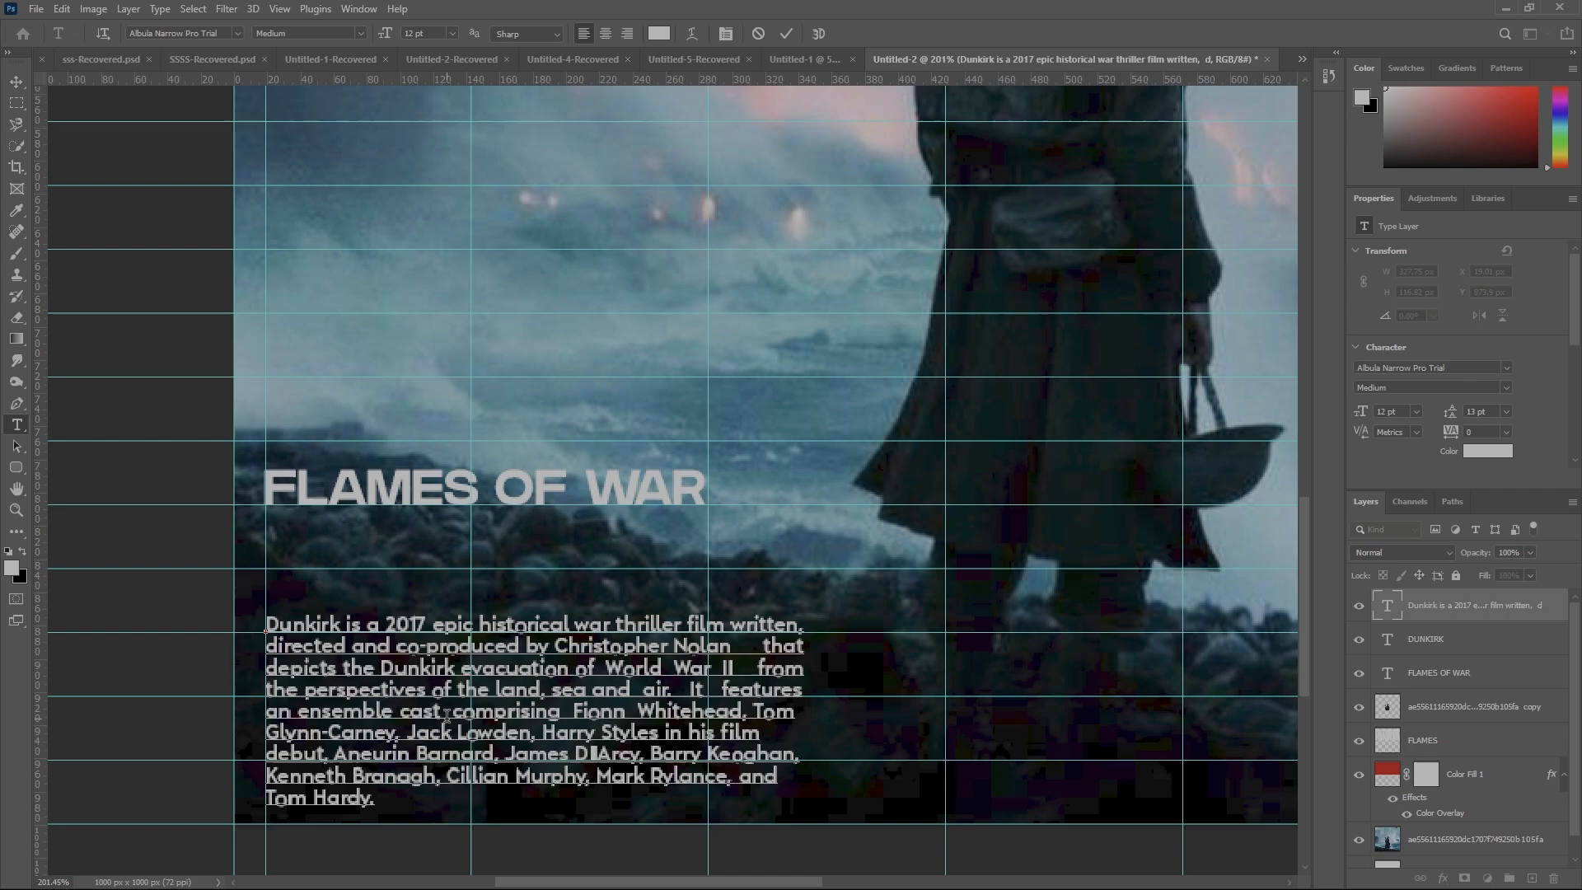
pyautogui.click(389, 713)
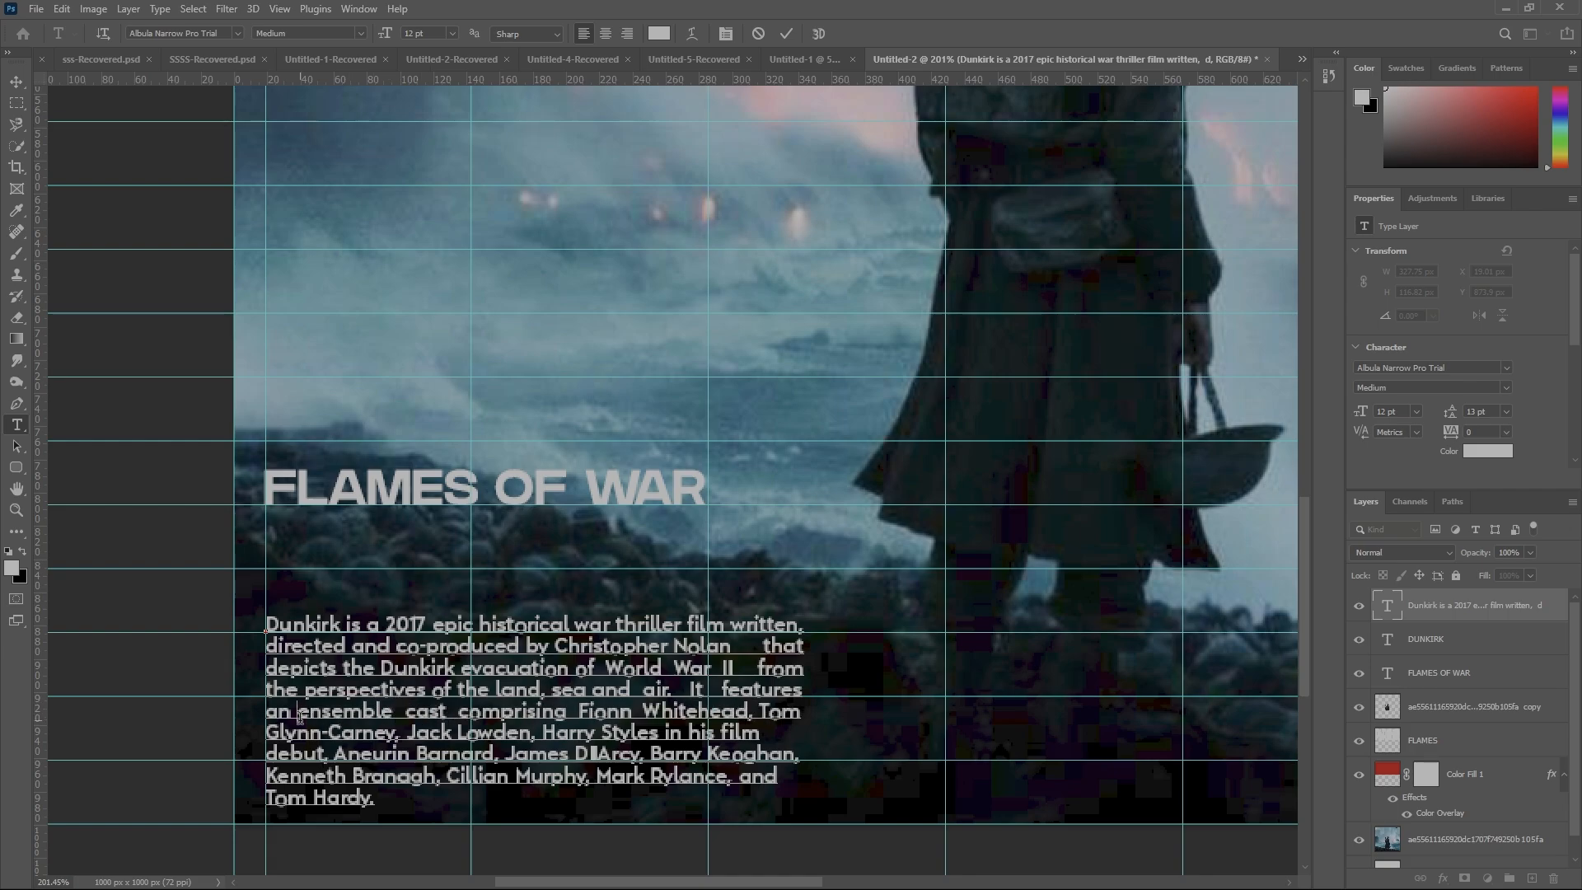
pyautogui.click(299, 713)
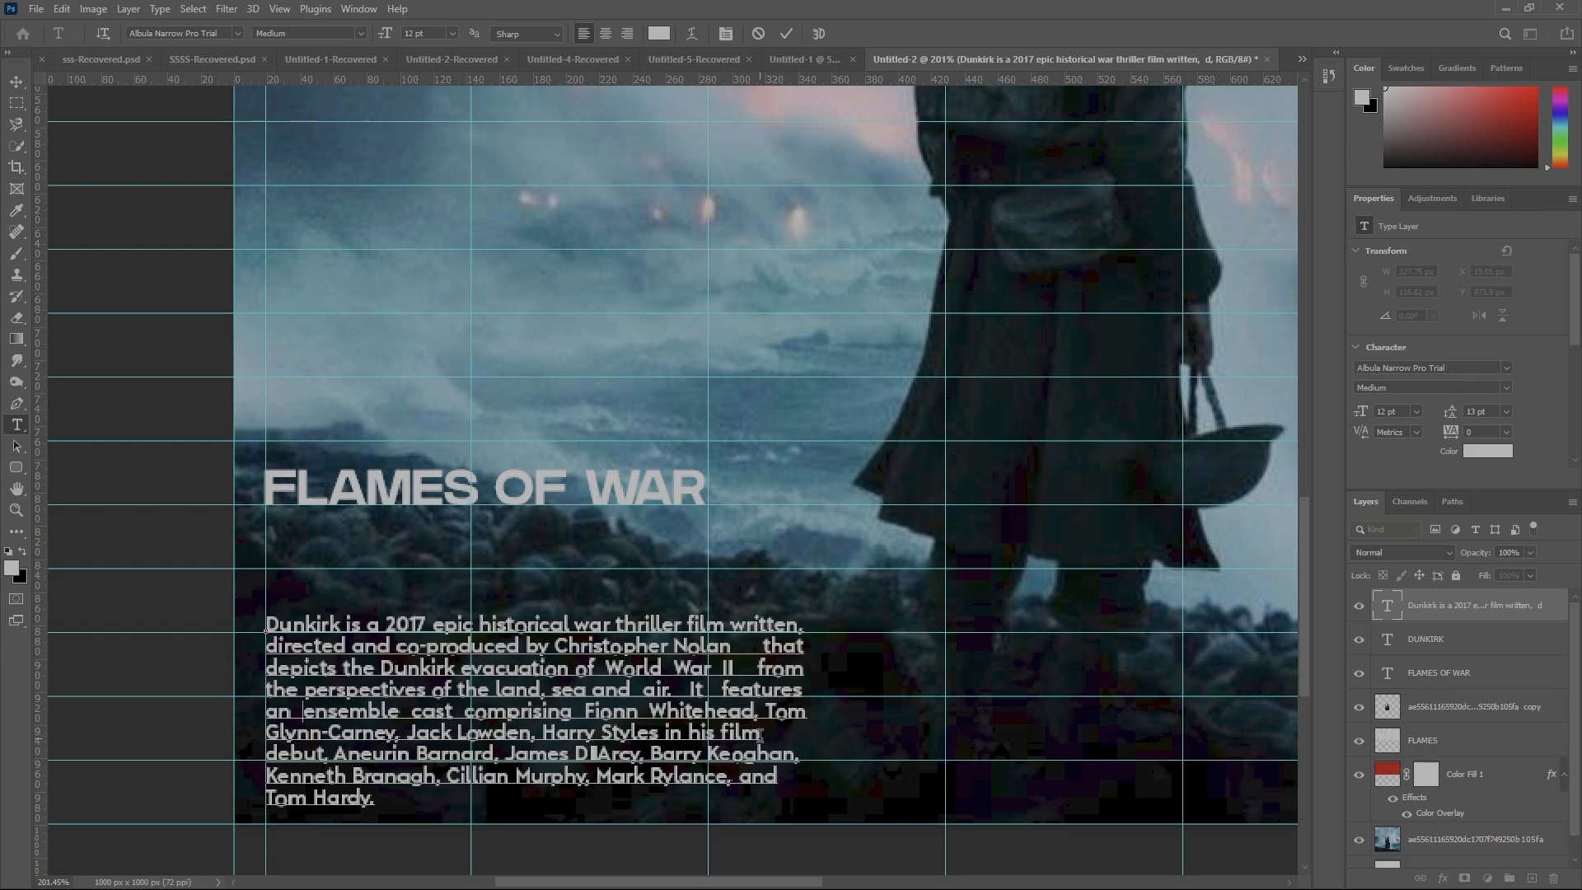
pyautogui.press('BackSpace')
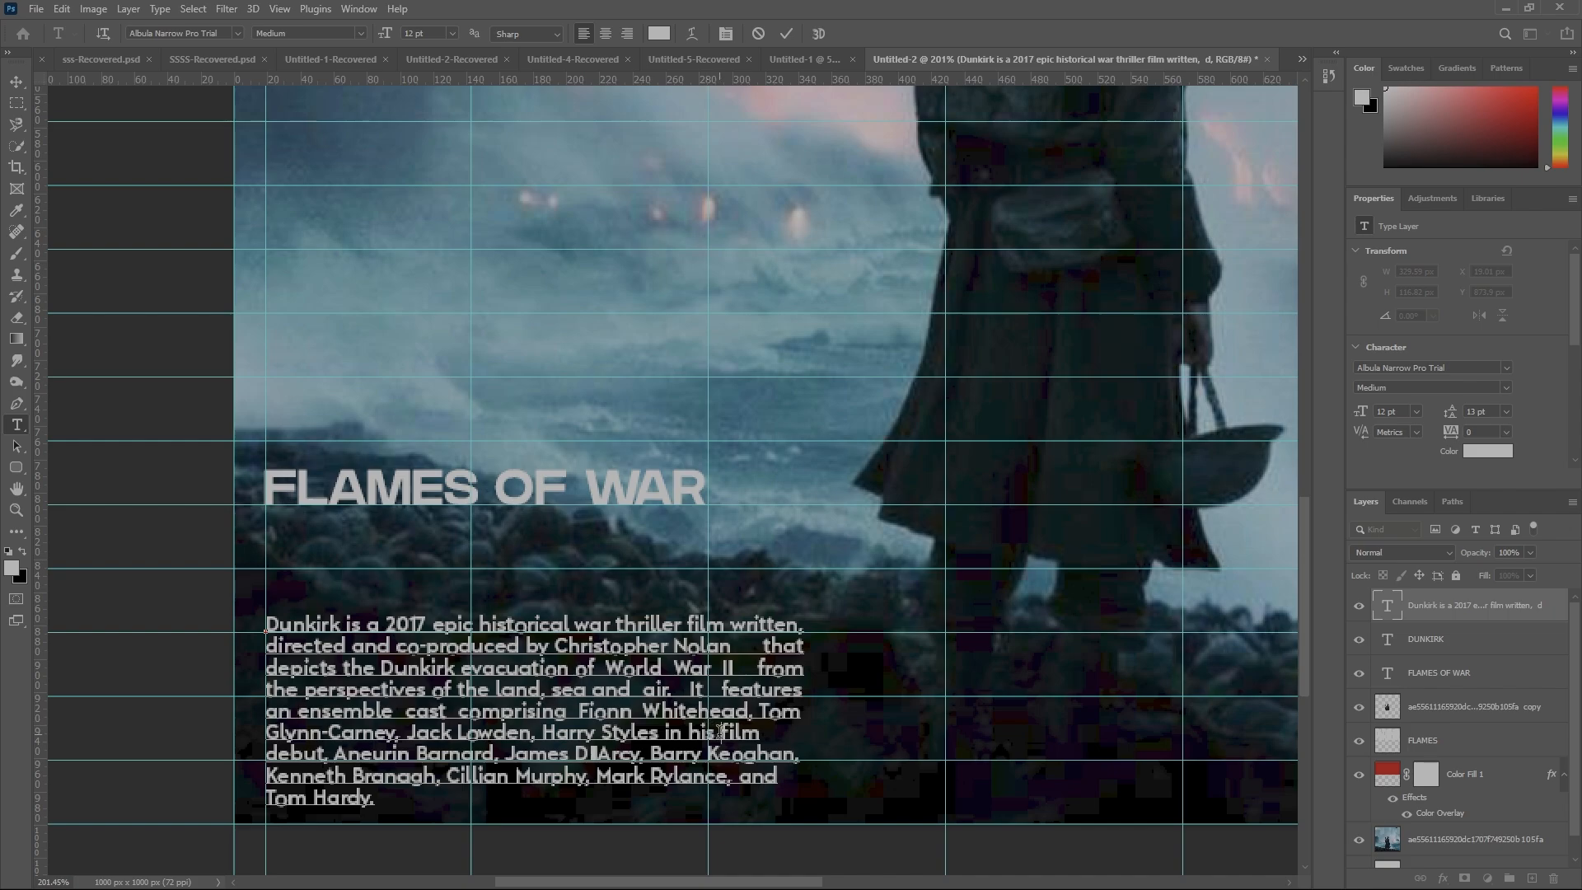
# Add extra spaces between words in the "Glynn-Carney" line so it reaches the paragraph's right edge
pyautogui.click(715, 733)
pyautogui.click(659, 733)
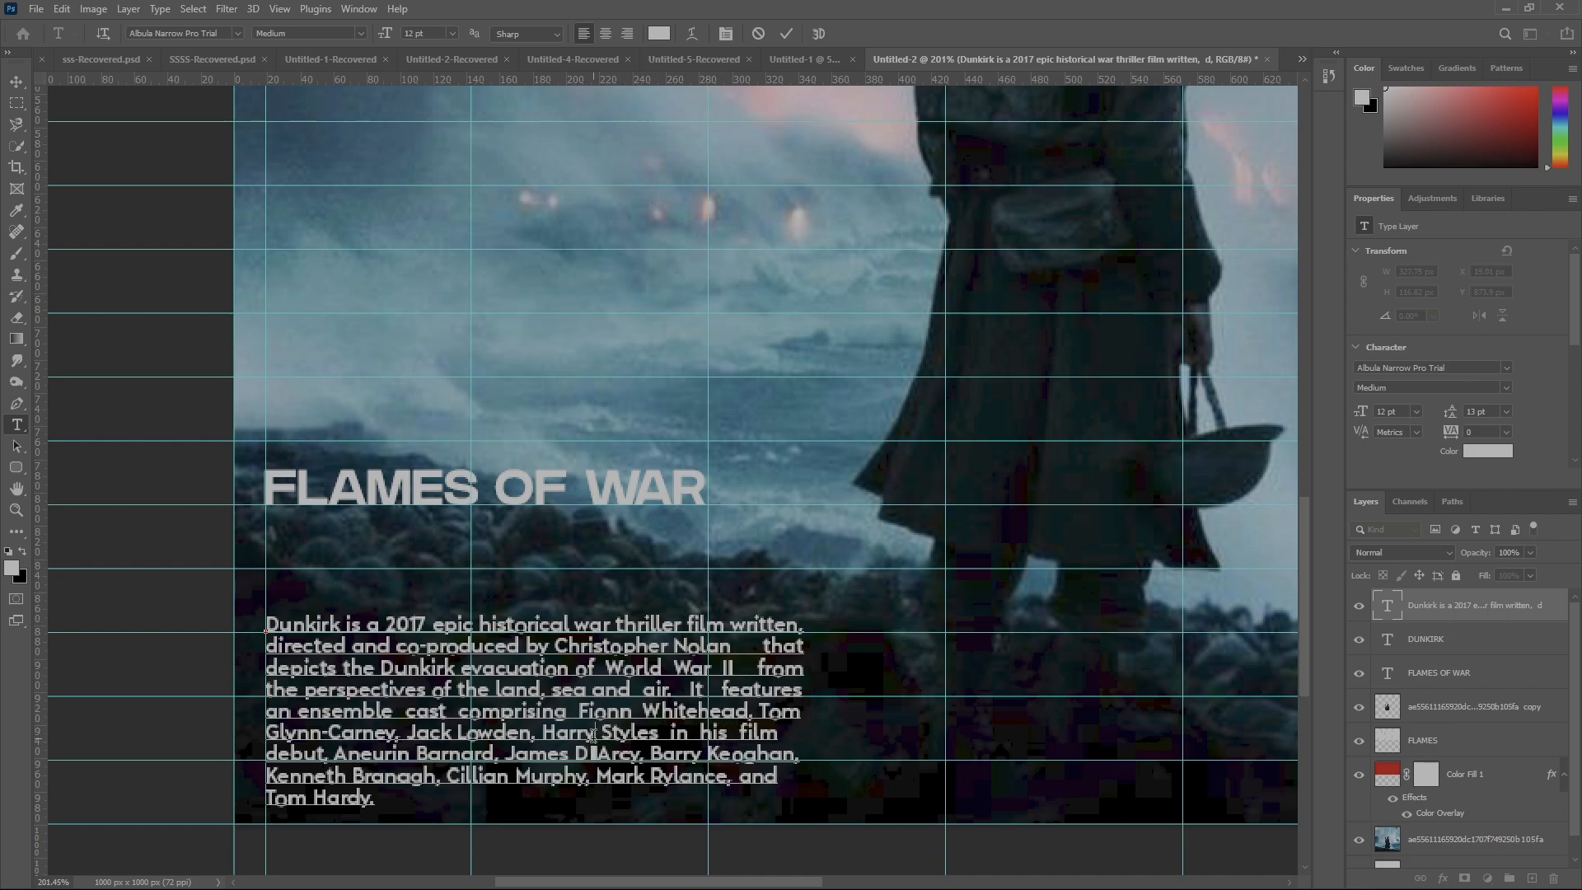
pyautogui.click(608, 733)
pyautogui.click(540, 733)
pyautogui.click(452, 733)
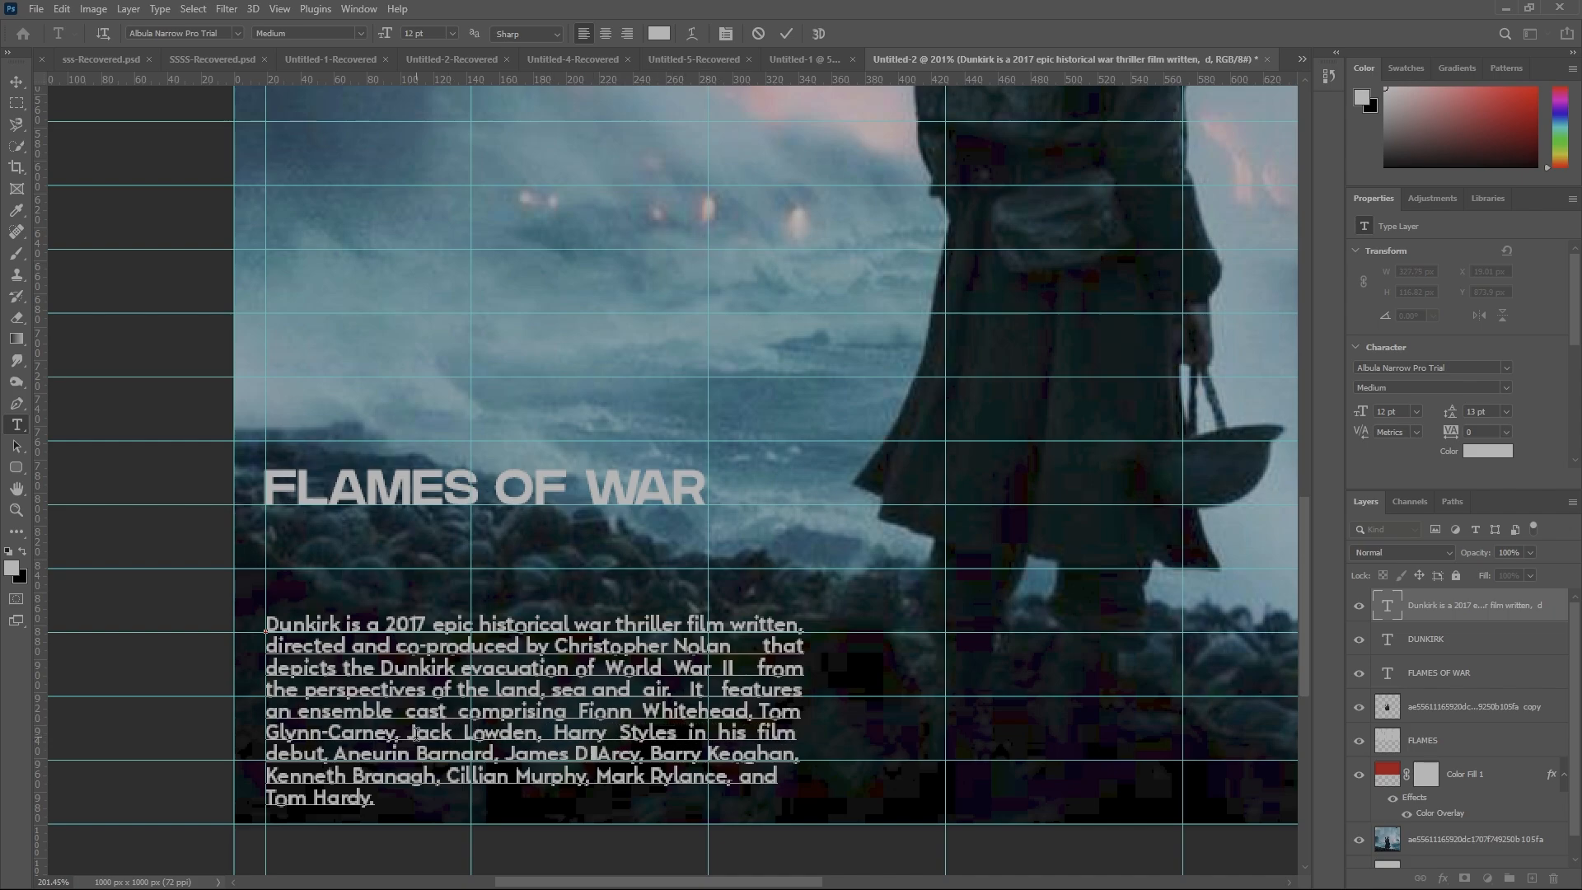
pyautogui.click(410, 732)
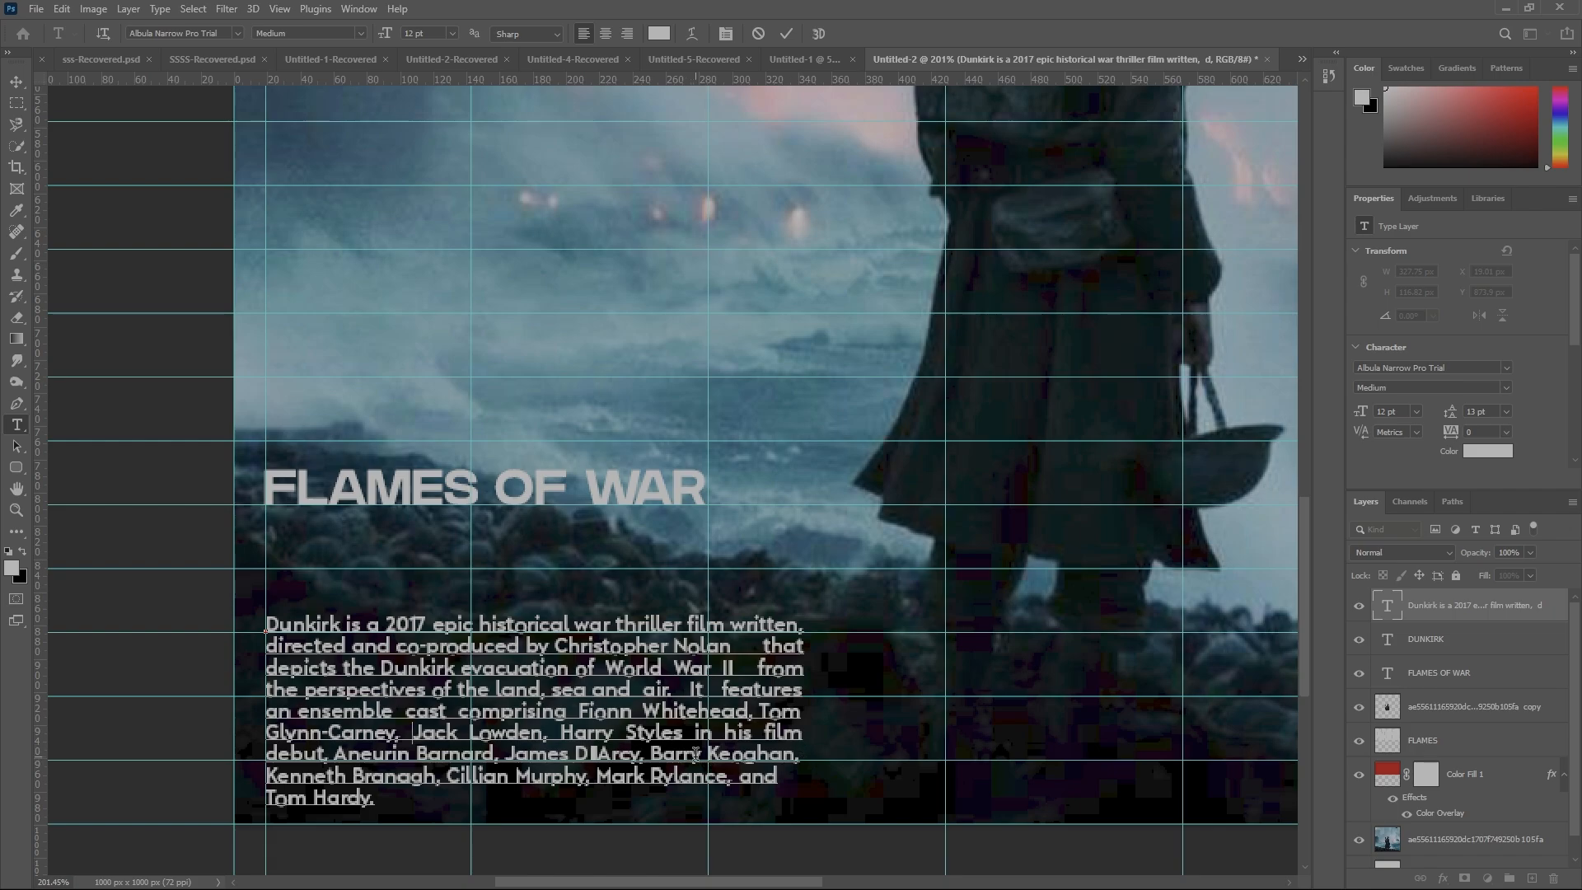
# Widen the spacing in the "debut" line to fit the paragraph width, and replace the broken character in "D'Arcy" with an apostrophe
pyautogui.click(648, 754)
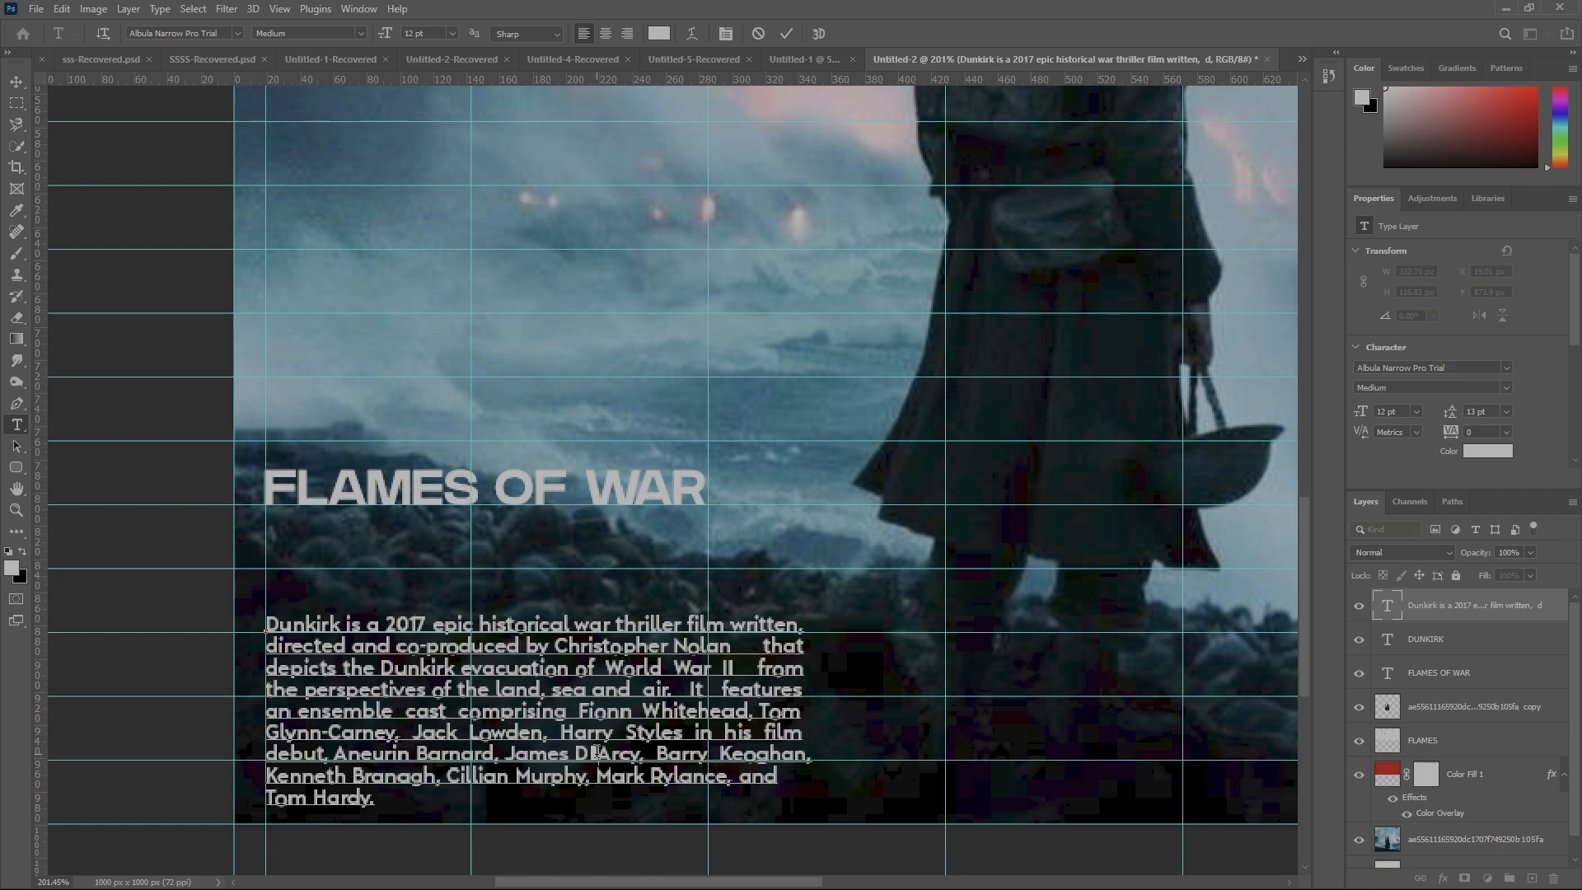
pyautogui.click(597, 753)
pyautogui.press('BackSpace')
pyautogui.write("'")
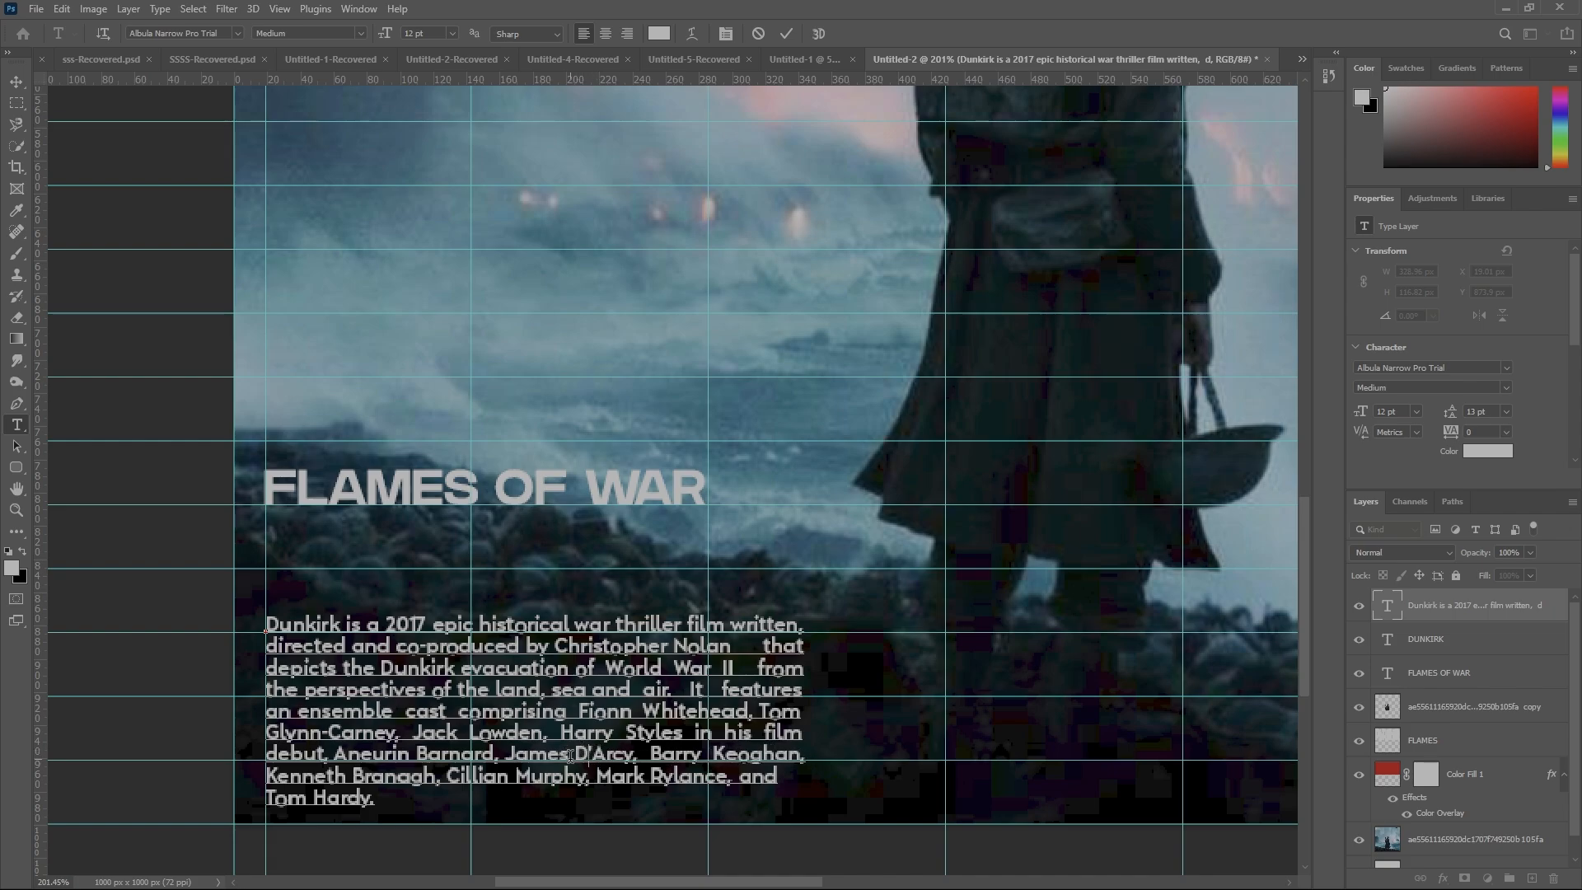
pyautogui.press('BackSpace')
# Space out the words in the "Kenneth Branagh" line to match the paragraph width and finish editing the description text
pyautogui.click(739, 777)
pyautogui.click(647, 774)
pyautogui.click(592, 775)
pyautogui.click(516, 775)
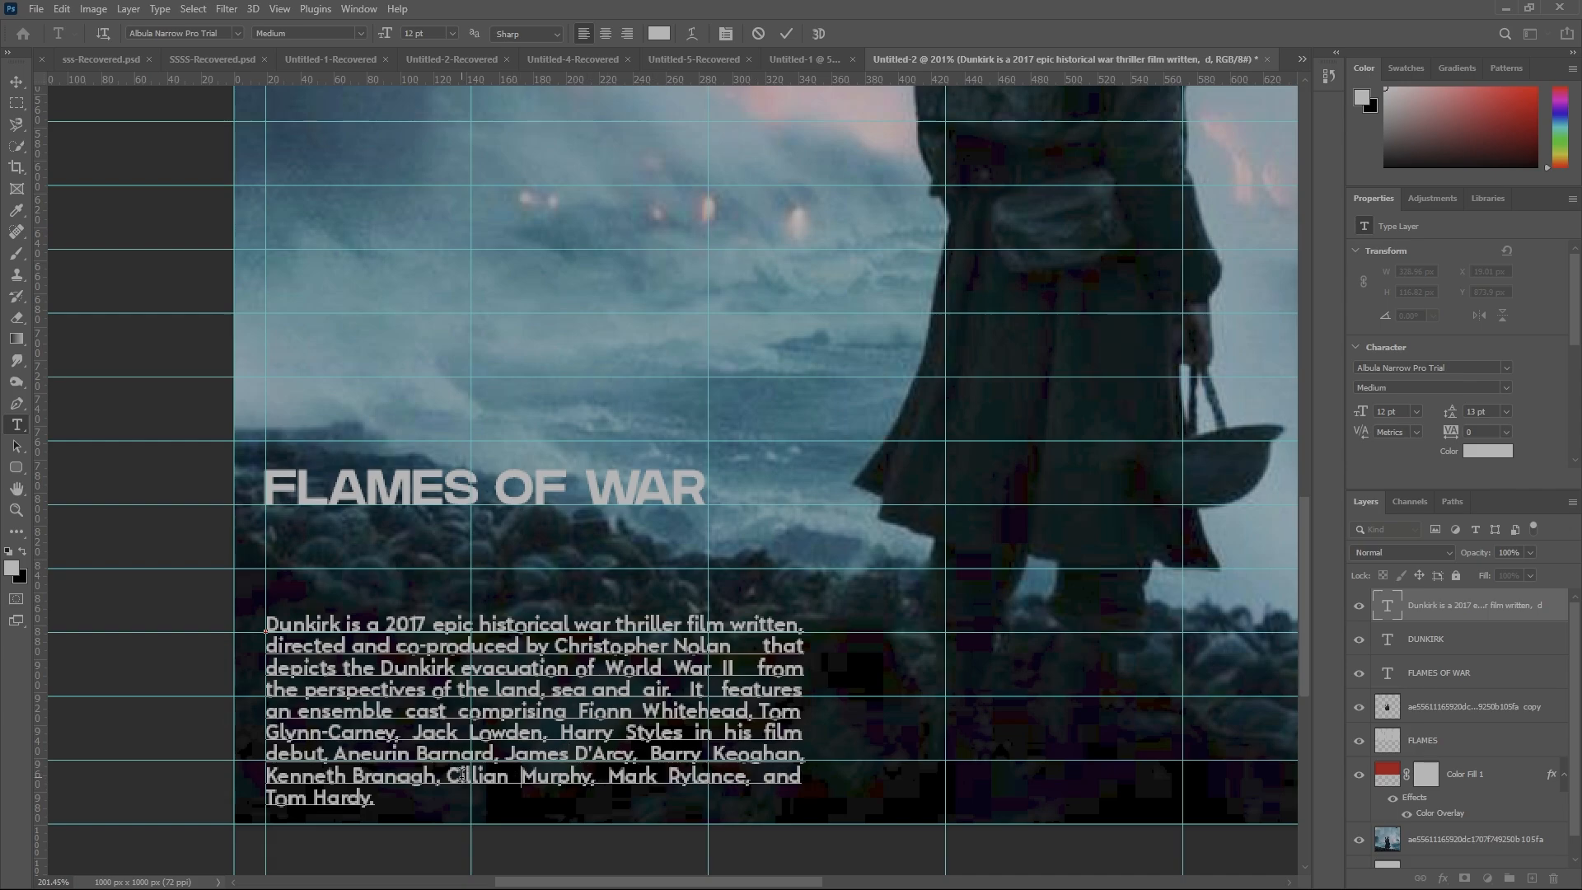
pyautogui.click(446, 775)
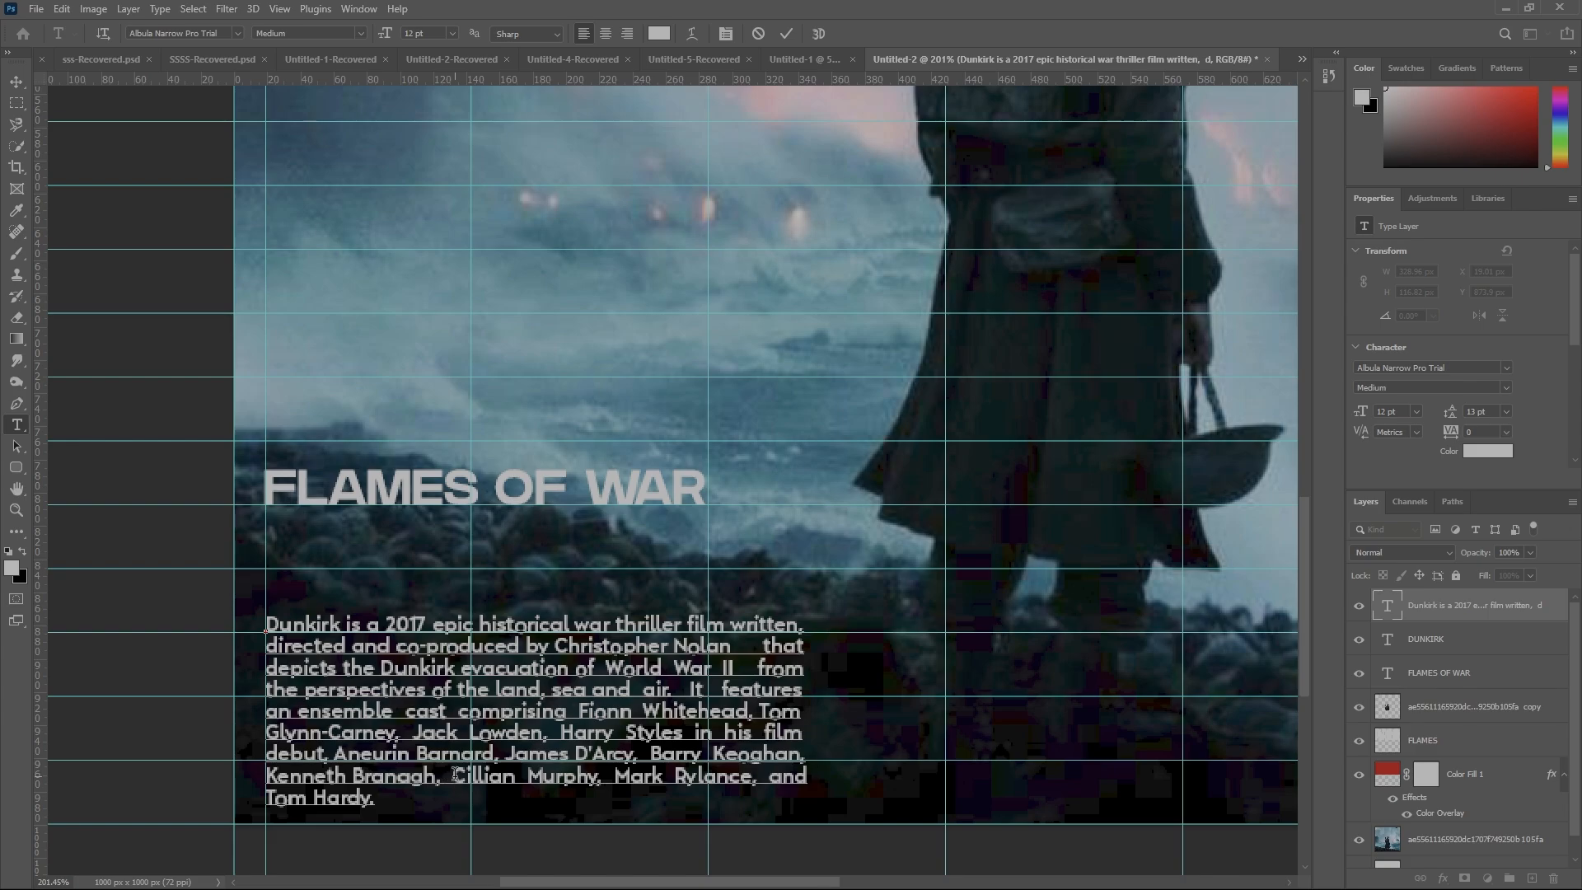
pyautogui.scroll(-3, 445, 775)
pyautogui.scroll(2, 445, 775)
pyautogui.scroll(1, 708, 791)
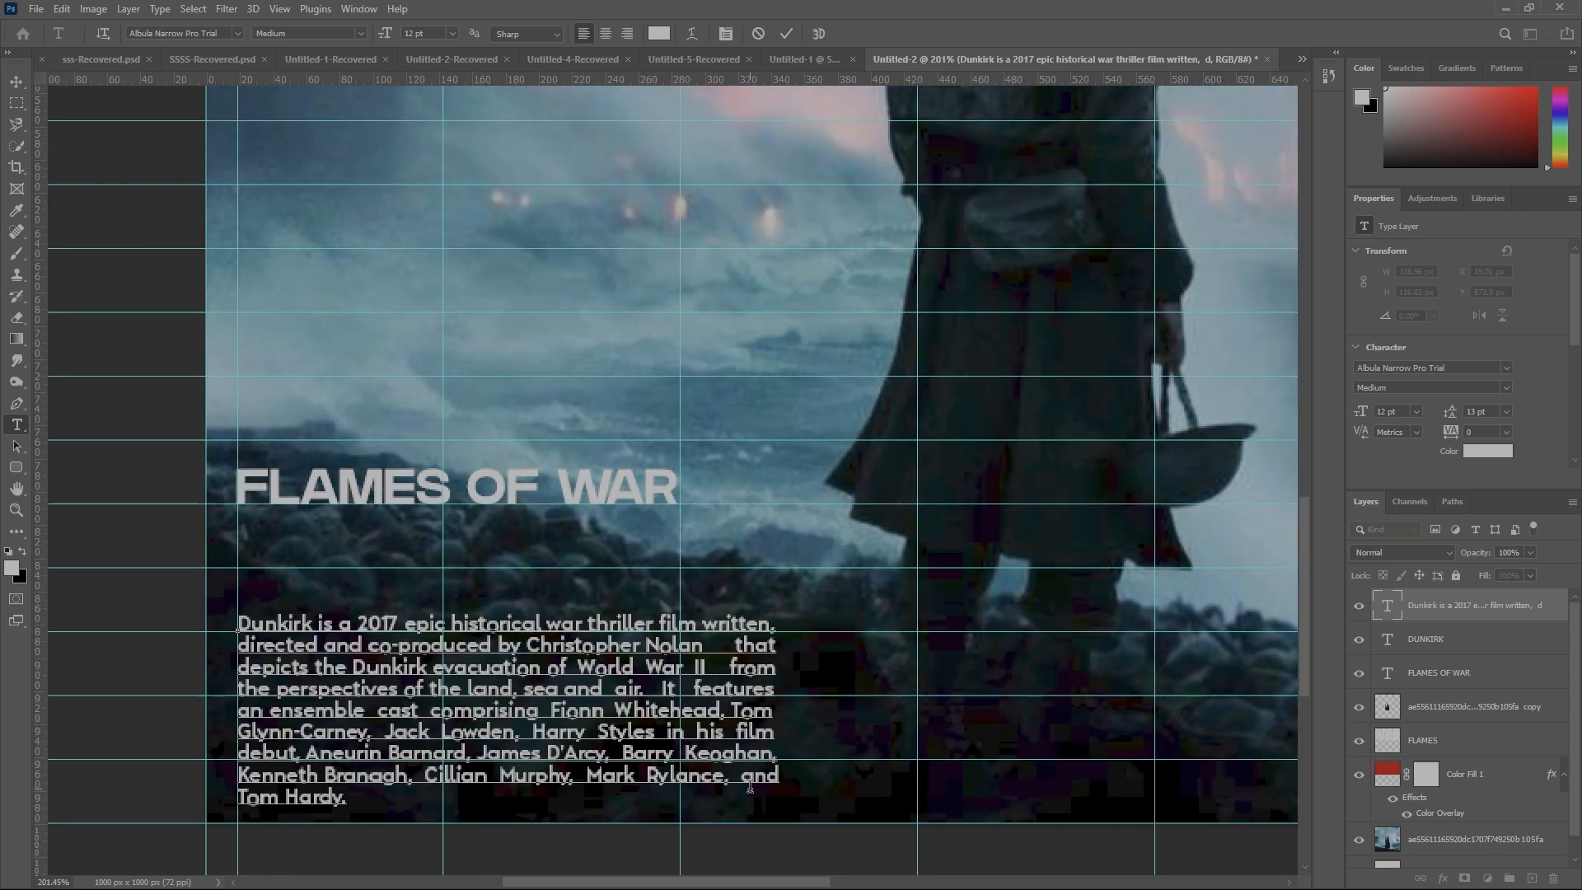
pyautogui.hotkey('ctrl', '0')
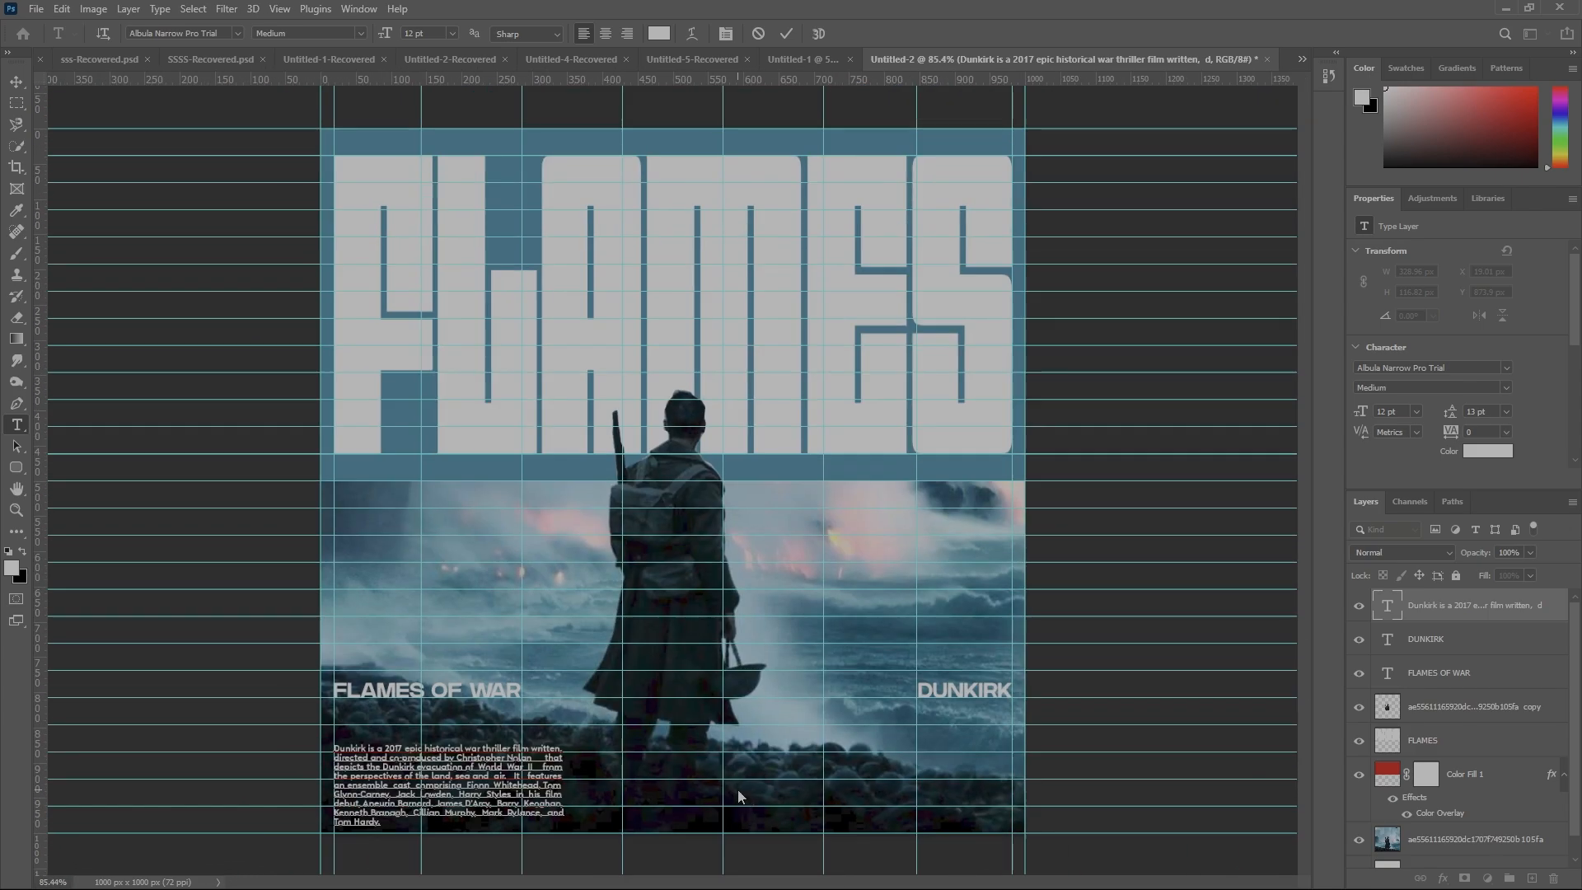
pyautogui.click(788, 33)
pyautogui.press('v')
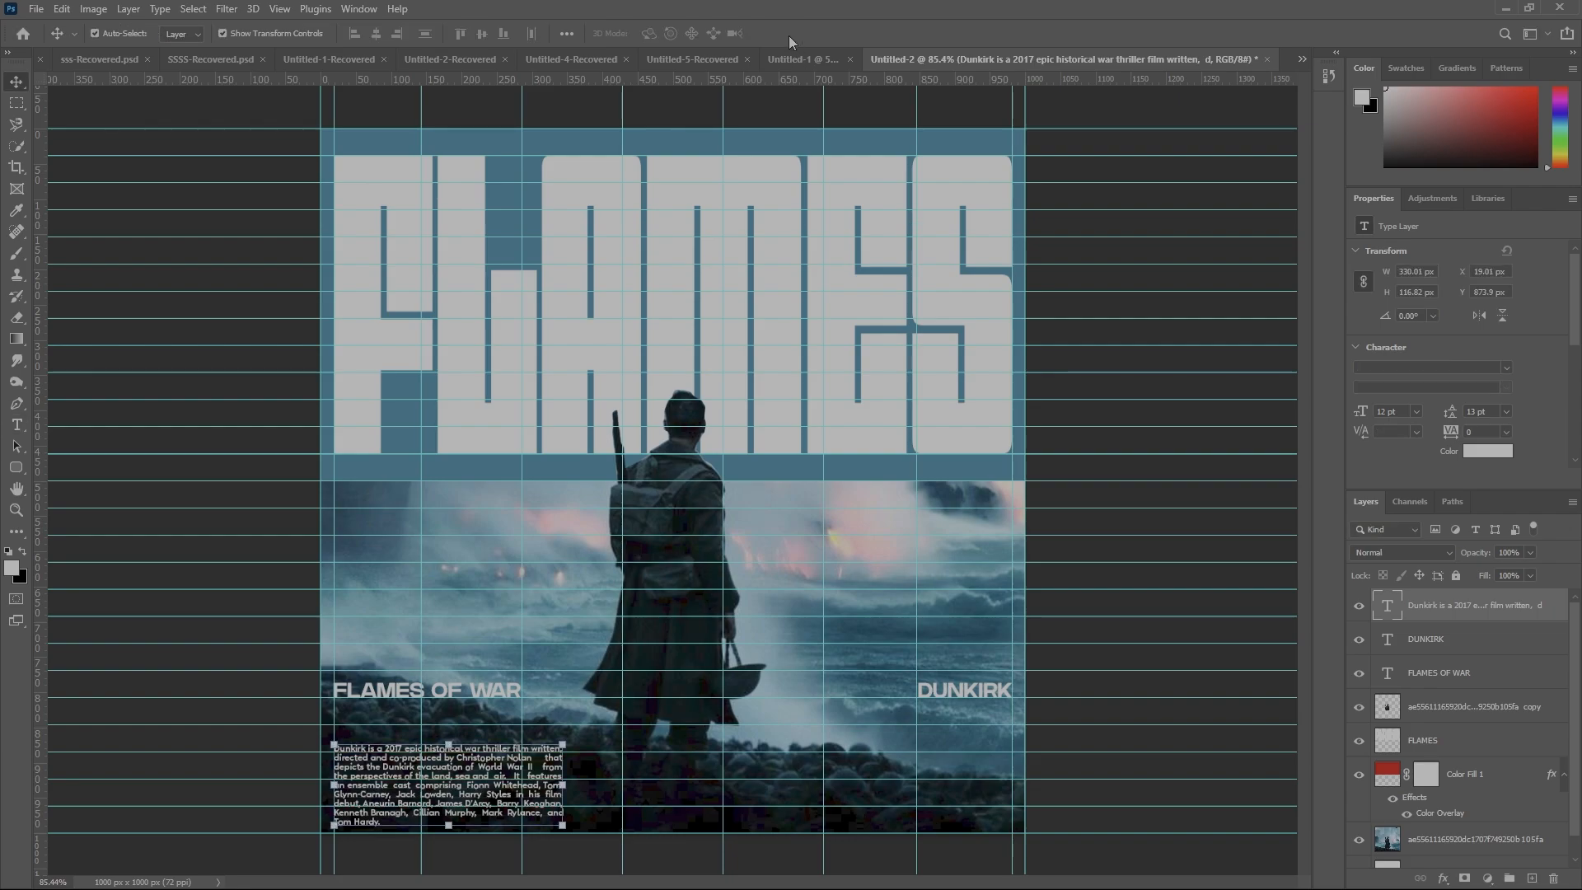
# Move the description up closer to FLAMES OF WAR and scale it down to about 267 px wide to match that label
pyautogui.scroll(4, 497, 725)
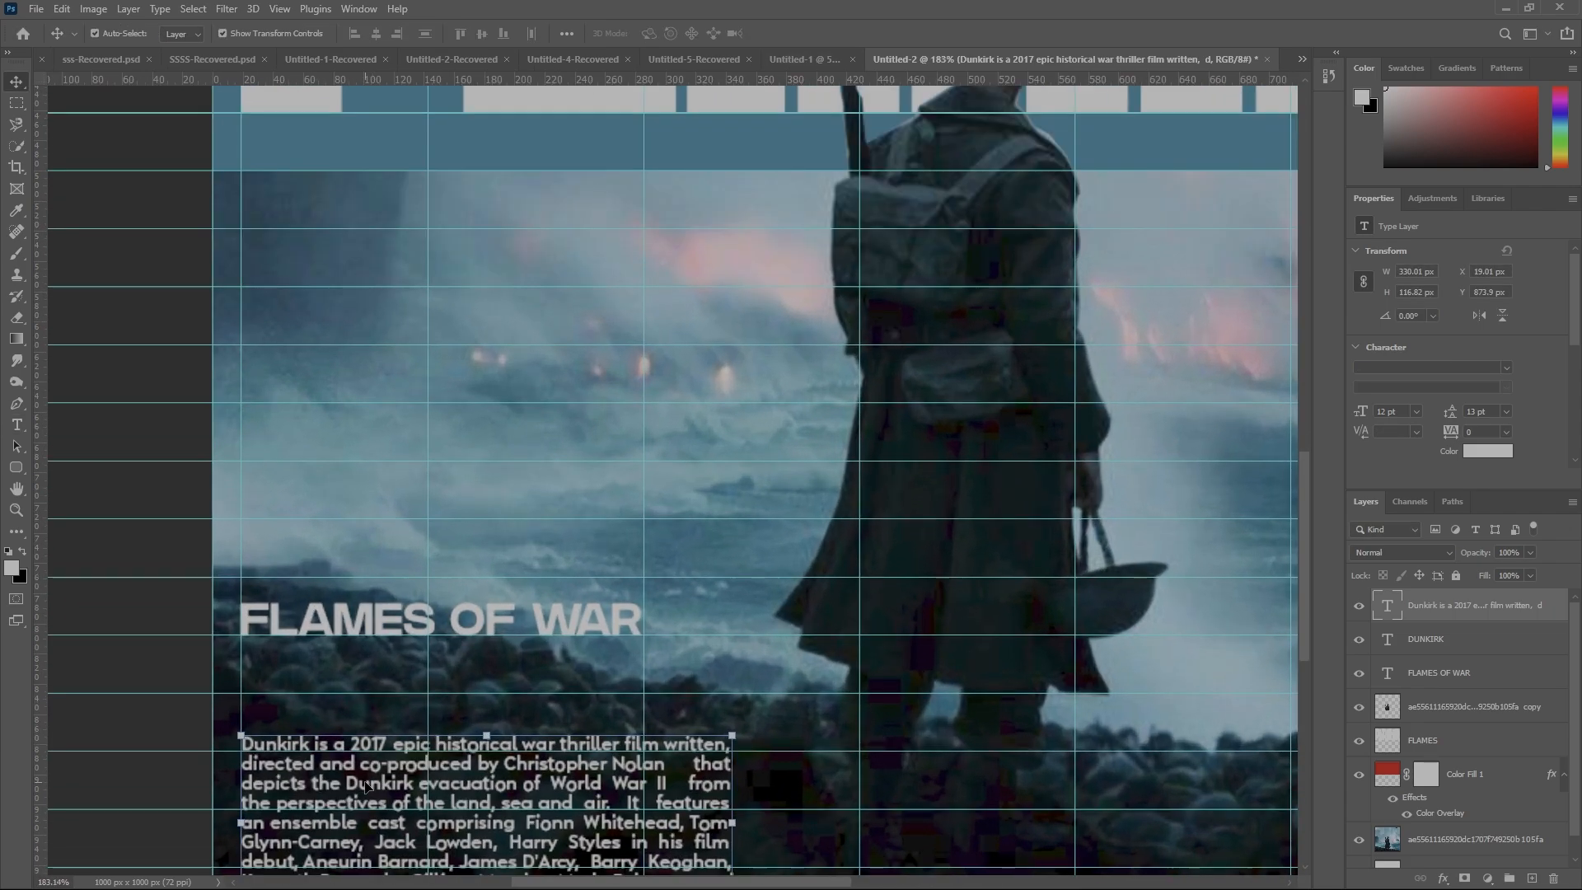
pyautogui.moveTo(365, 787); pyautogui.dragTo(365, 747)
pyautogui.scroll(-3, 479, 749)
pyautogui.scroll(-2, 480, 749)
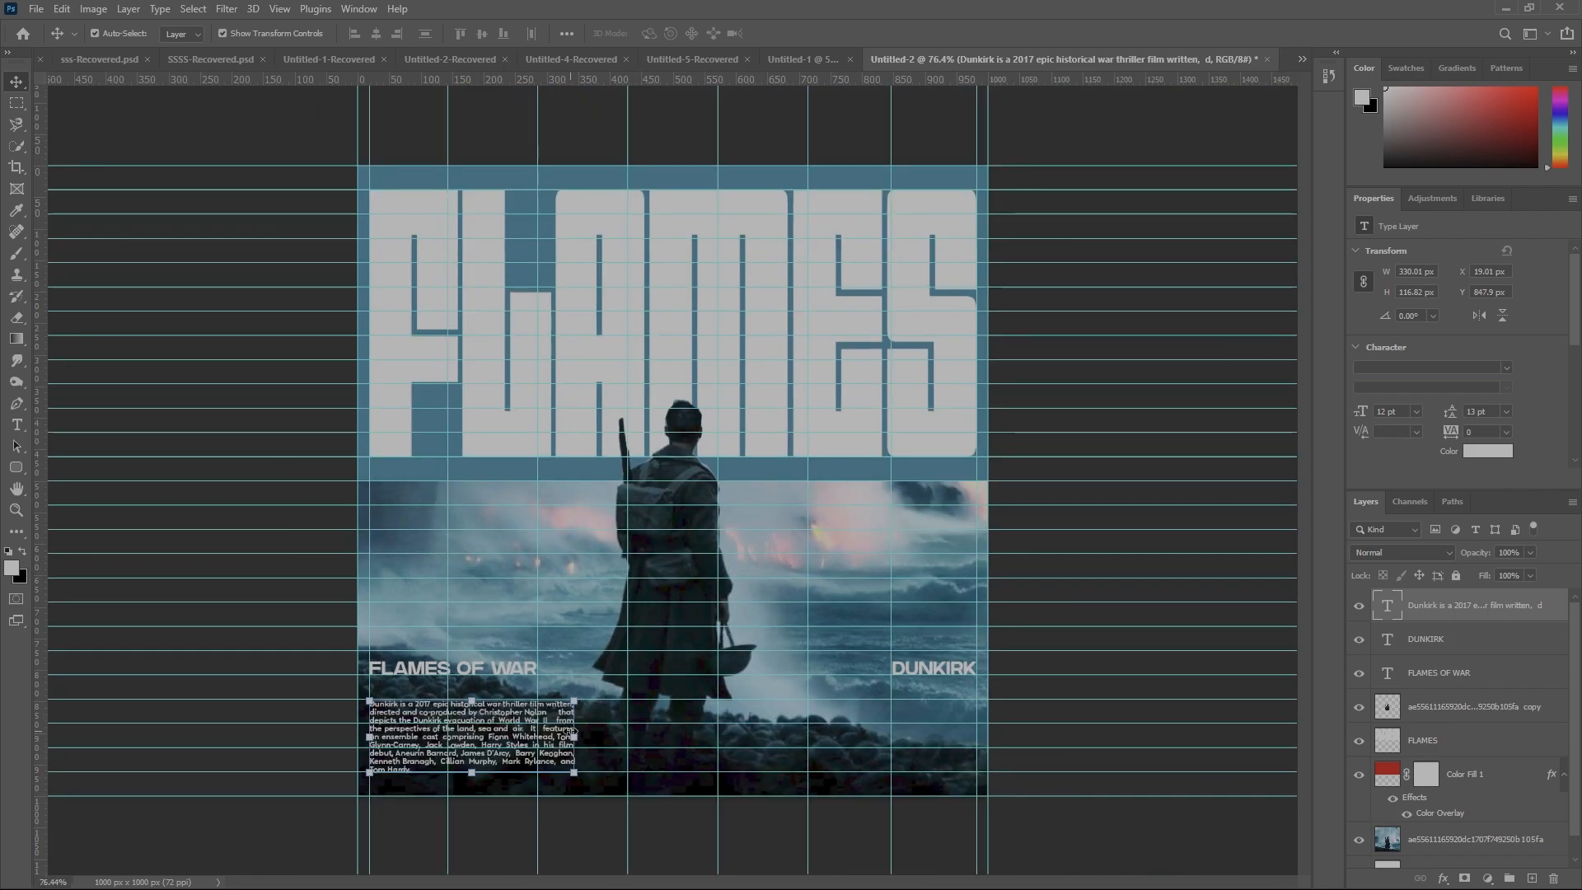
pyautogui.moveTo(573, 733); pyautogui.dragTo(537, 734)
pyautogui.click(816, 33)
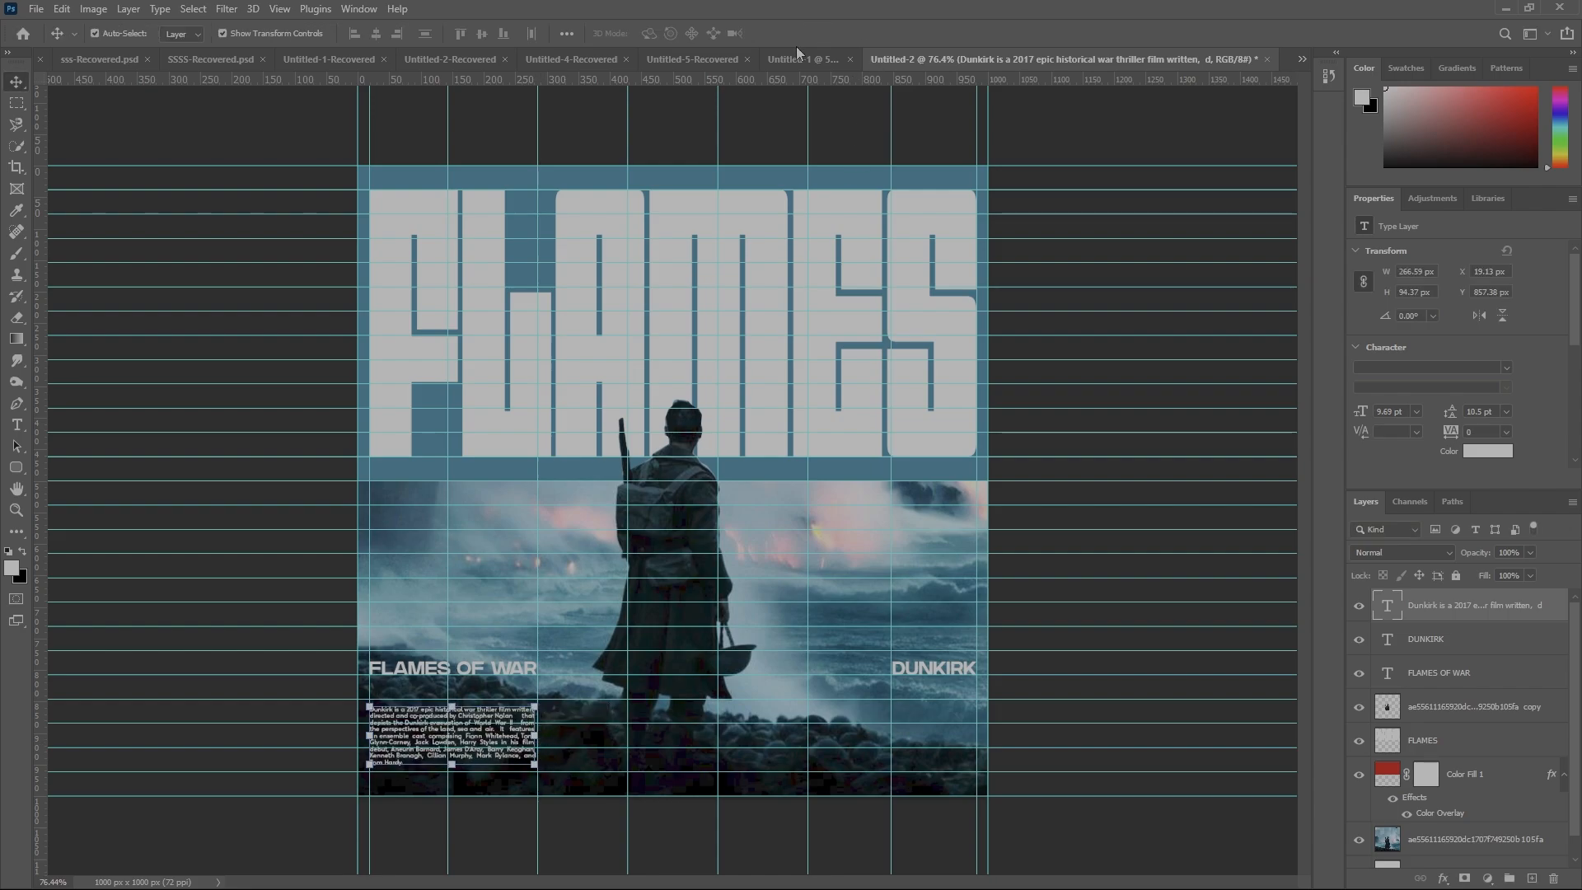
# Shift the description slightly up to about Y 844 px and enlarge it to about 268 px wide, meeting the column guide
pyautogui.scroll(5, 415, 750)
pyautogui.scroll(2, 415, 749)
pyautogui.moveTo(416, 831); pyautogui.dragTo(411, 811)
pyautogui.moveTo(630, 817); pyautogui.dragTo(639, 817)
pyautogui.hotkey('ctrl', '0')
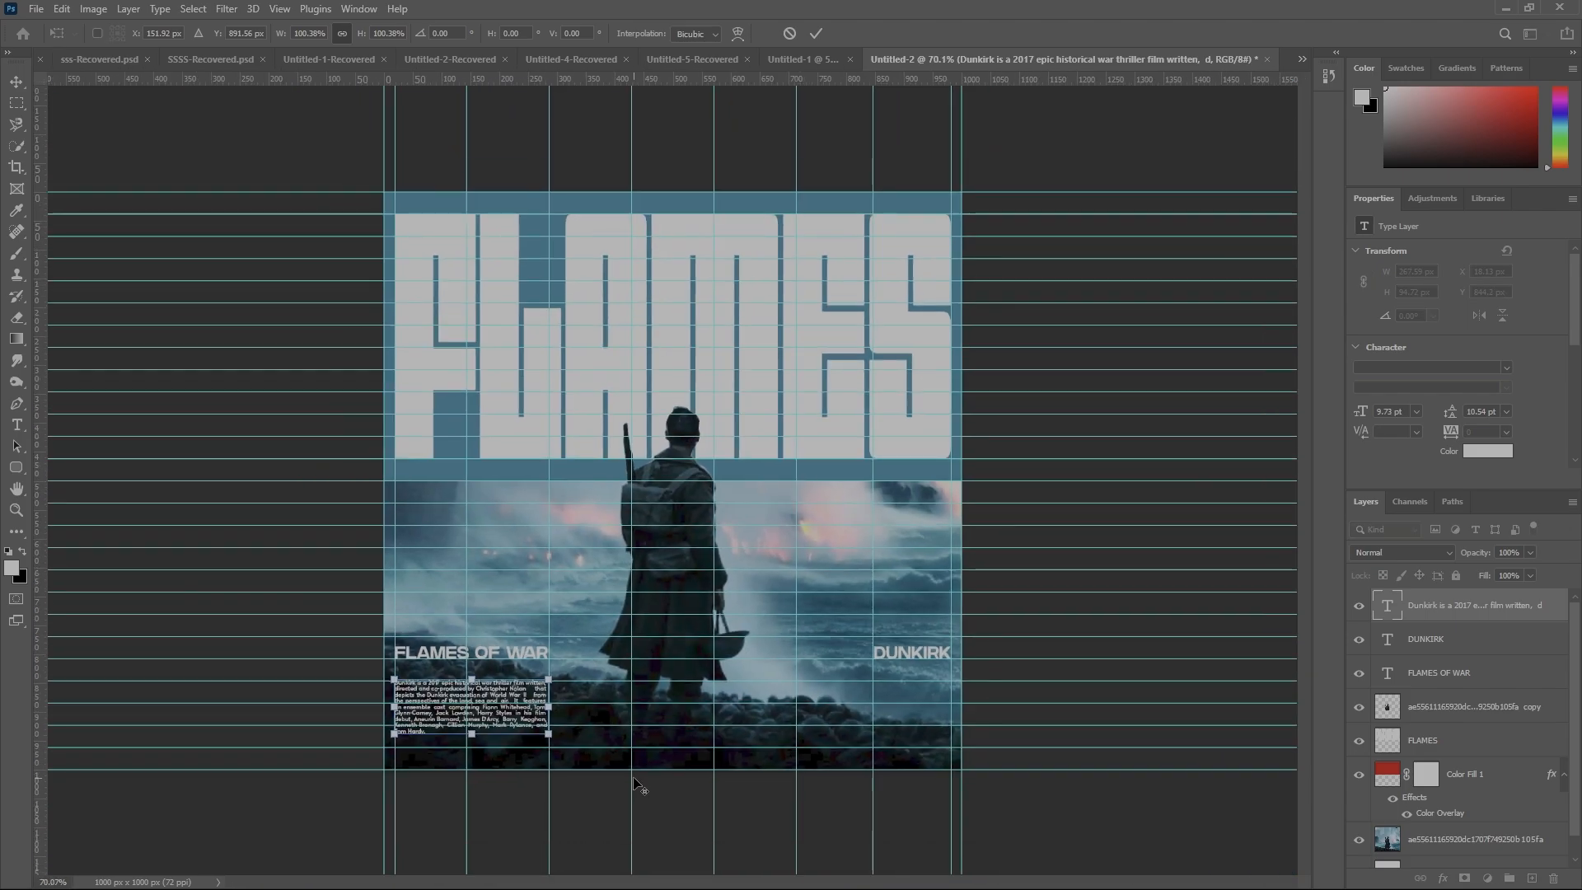
pyautogui.click(817, 34)
pyautogui.click(1073, 134)
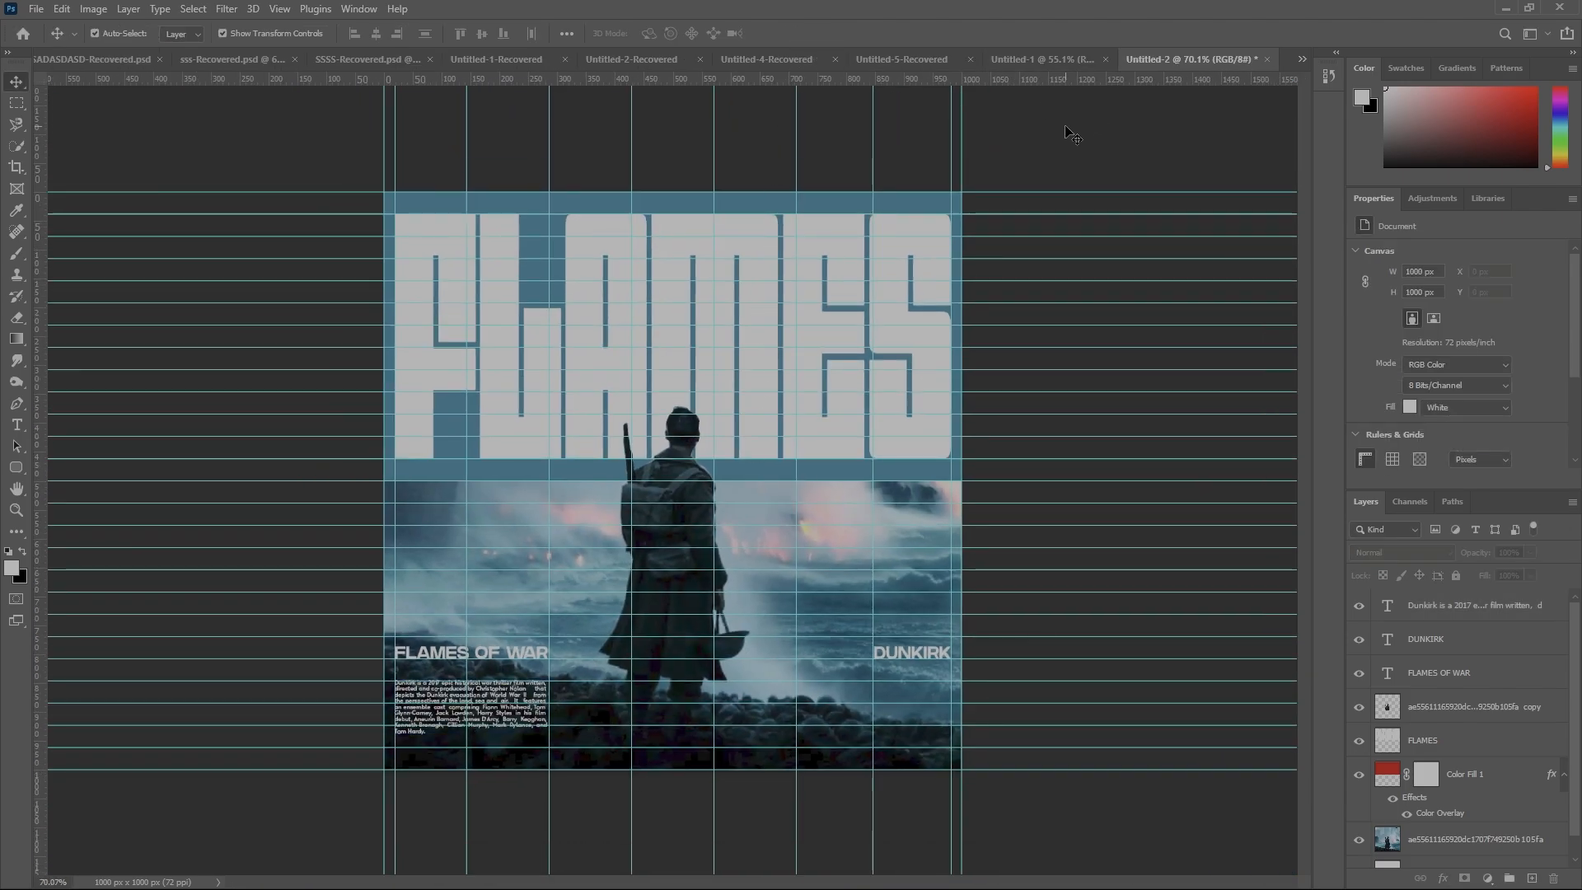
# Duplicate the film description, right-align the copy, and place it under DUNKIRK against the right margin guide
pyautogui.hotkey('ctrl', '-')
pyautogui.hotkey('ctrl', '+')
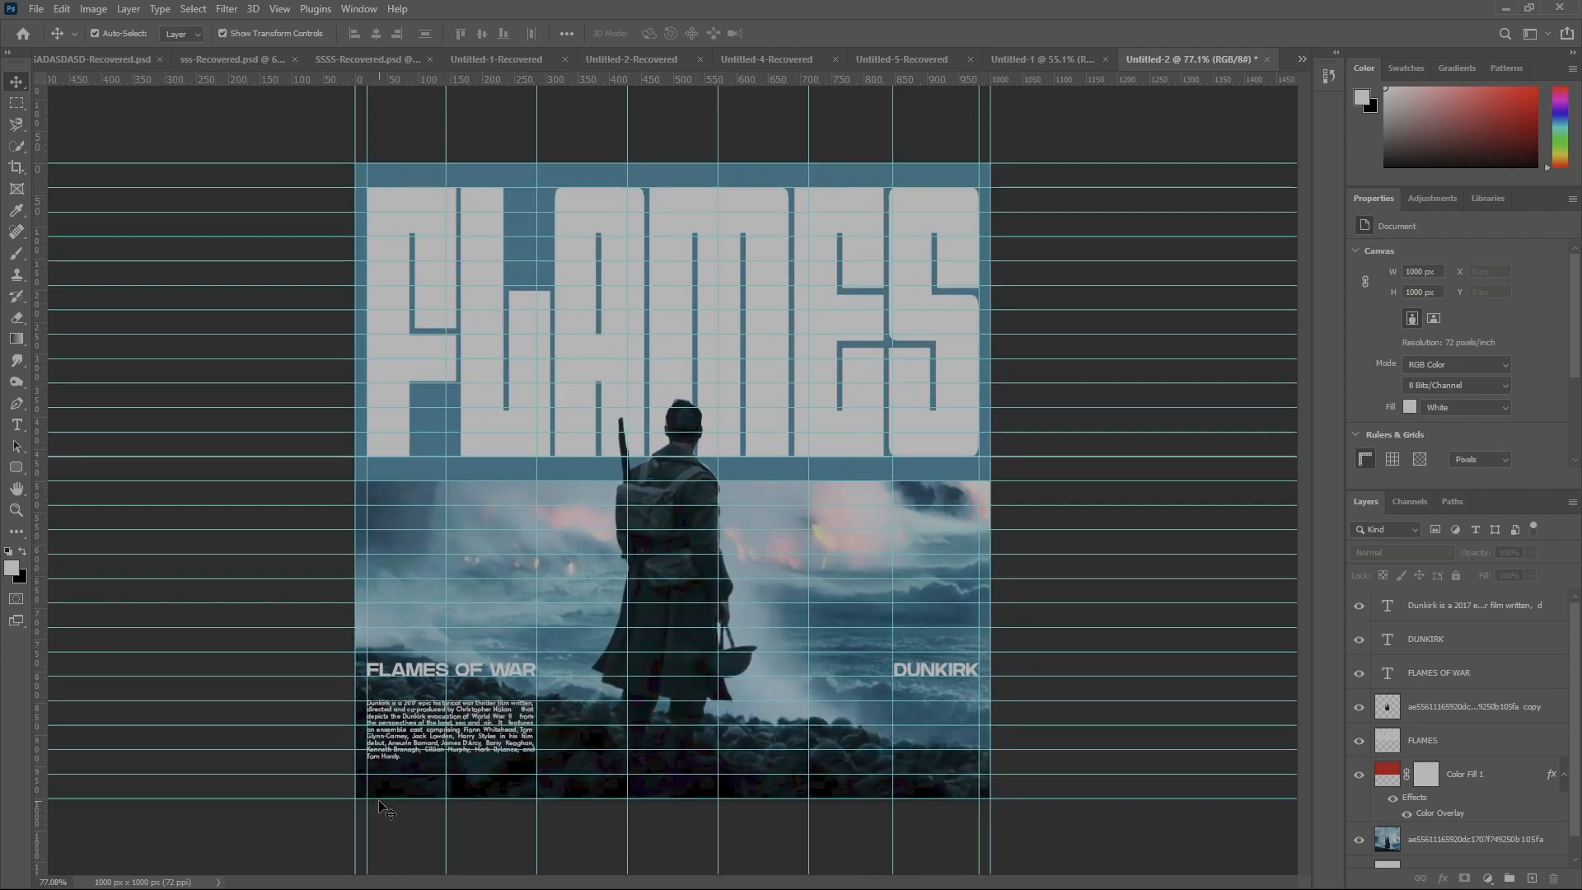
pyautogui.click(468, 744)
pyautogui.hotkey('ctrl', 'j')
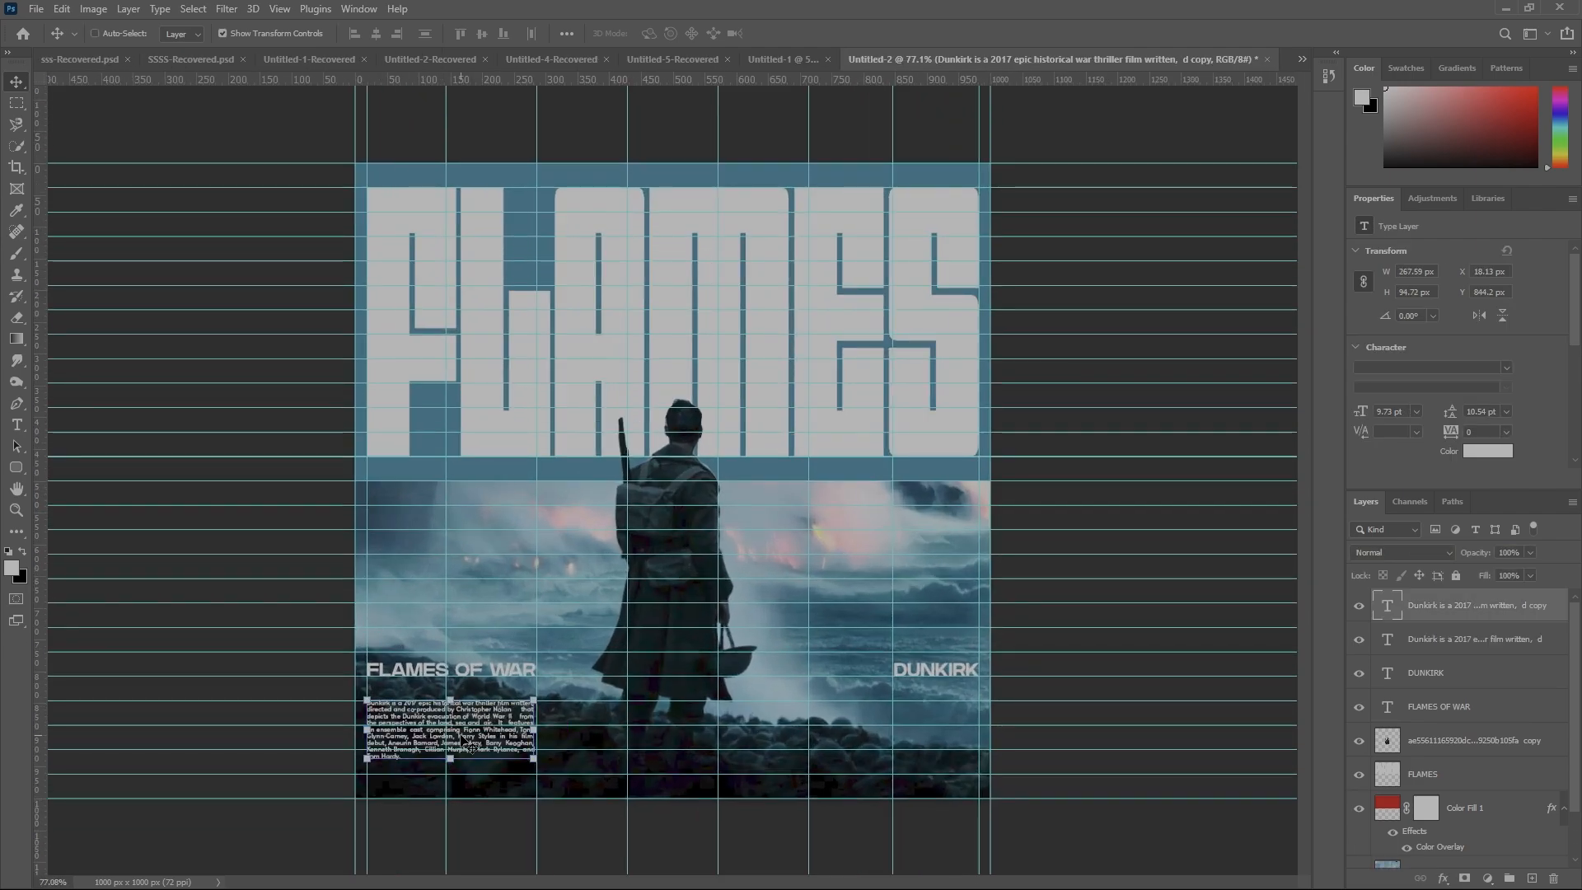
pyautogui.scroll(-3, 1407, 403)
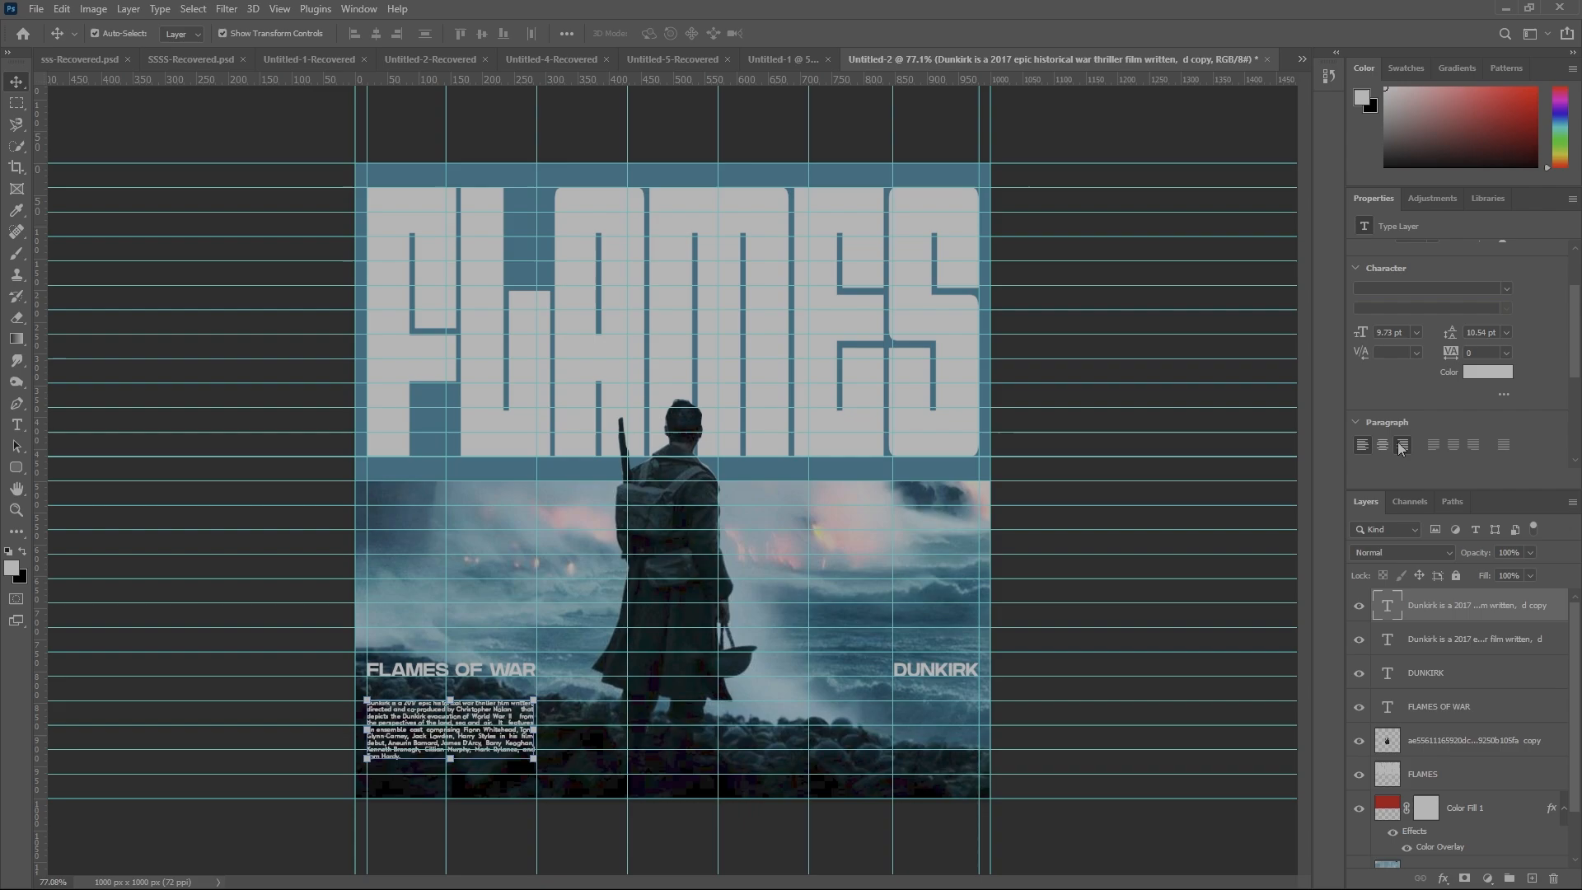
pyautogui.click(1402, 445)
pyautogui.moveTo(365, 719); pyautogui.dragTo(961, 776)
pyautogui.scroll(3, 979, 725)
pyautogui.scroll(-3, 961, 771)
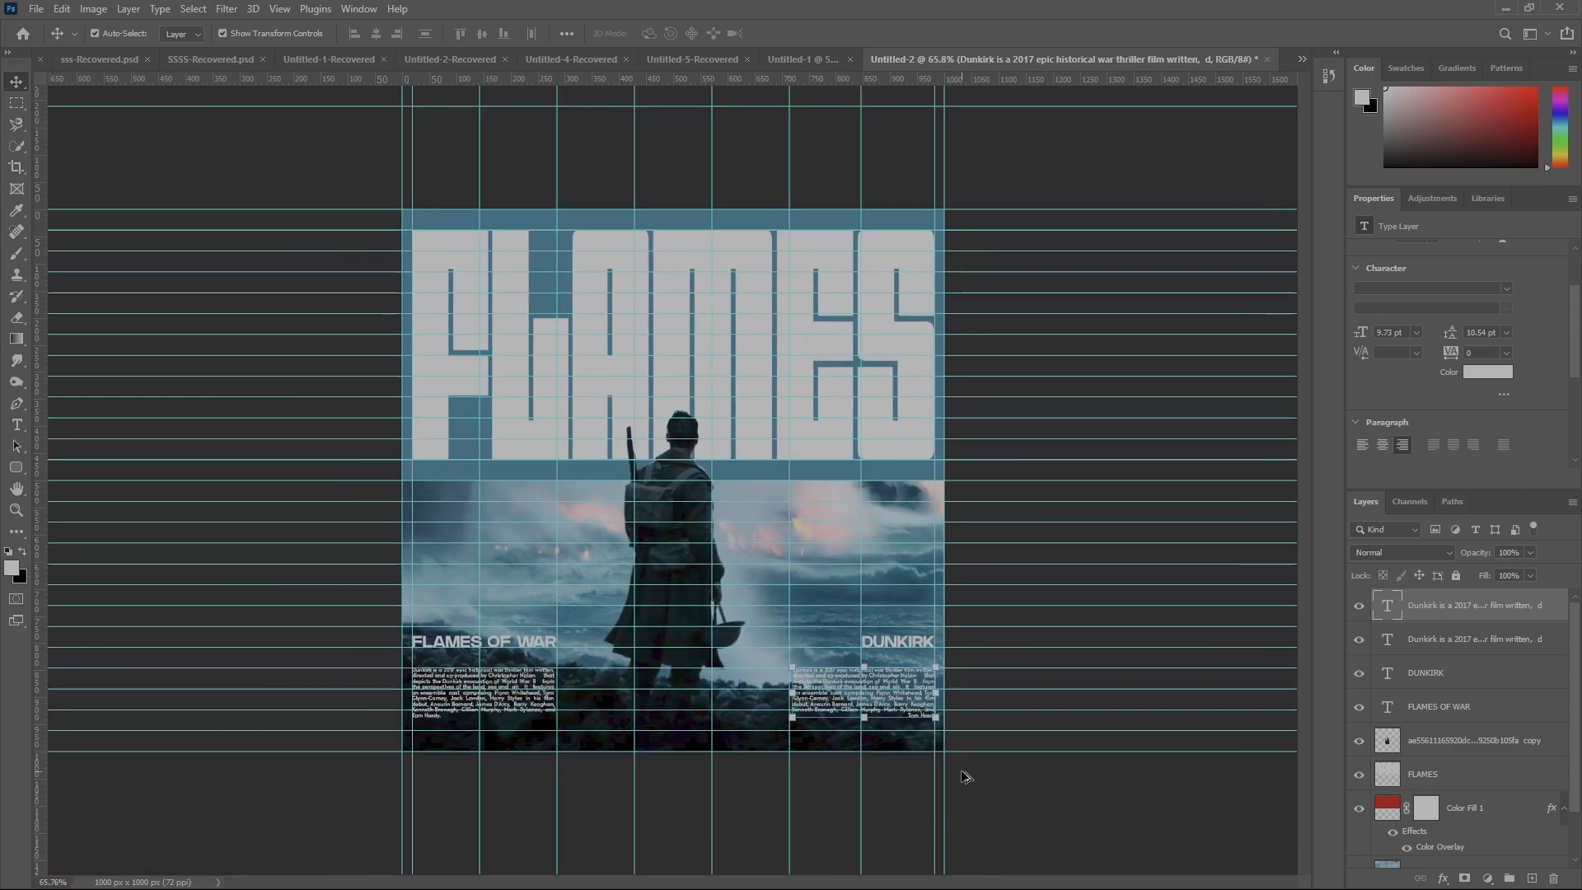
pyautogui.click(1030, 786)
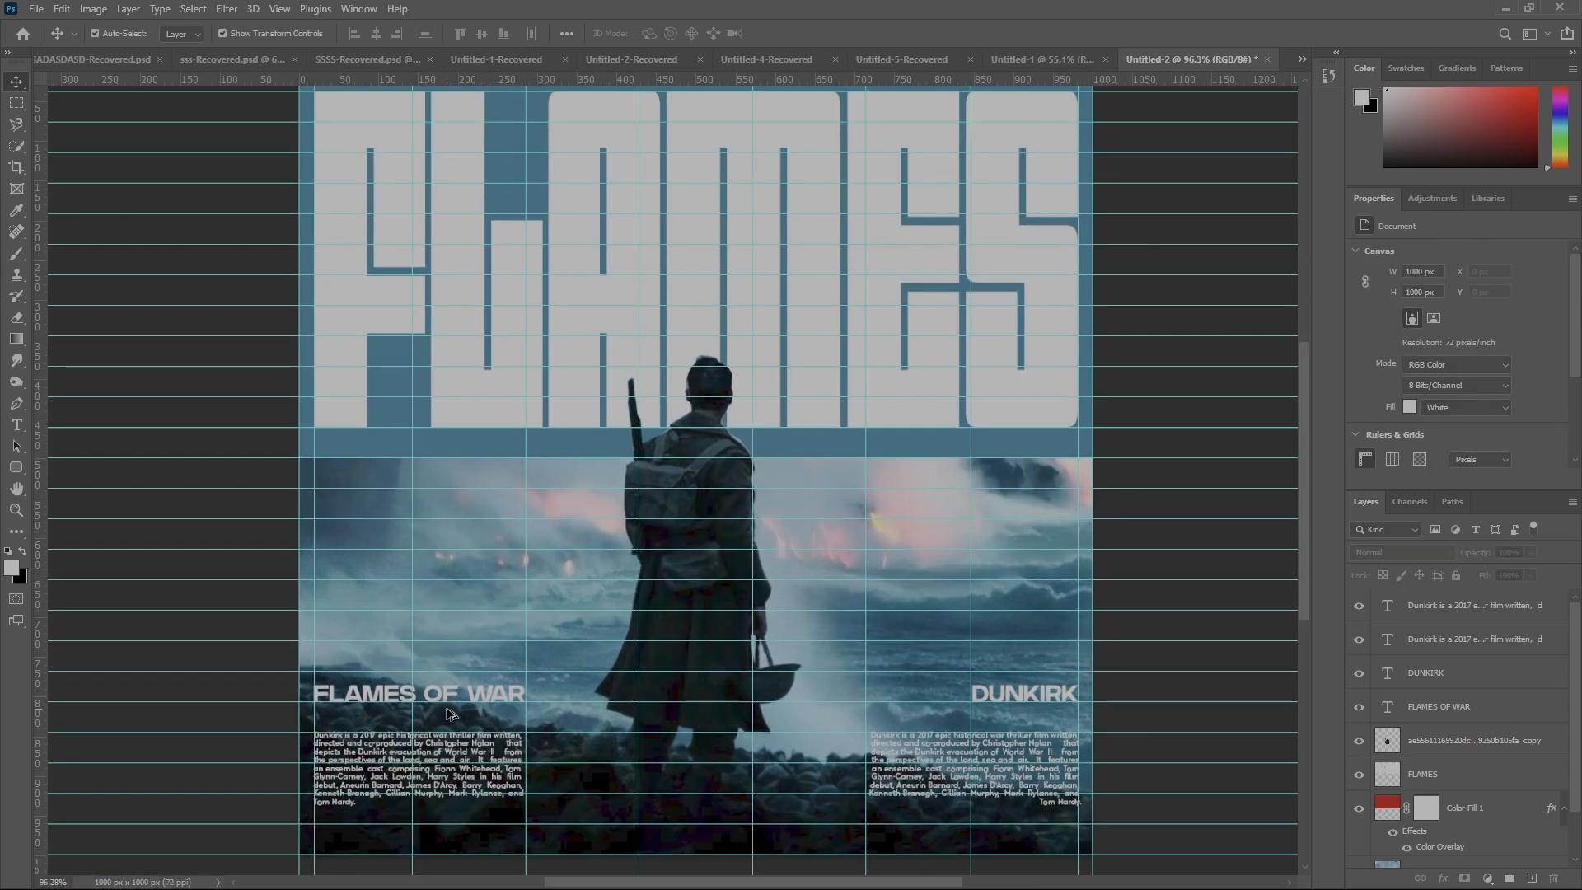
# Clear all guides and check how the poster looks without the grid
pyautogui.scroll(-2, 452, 713)
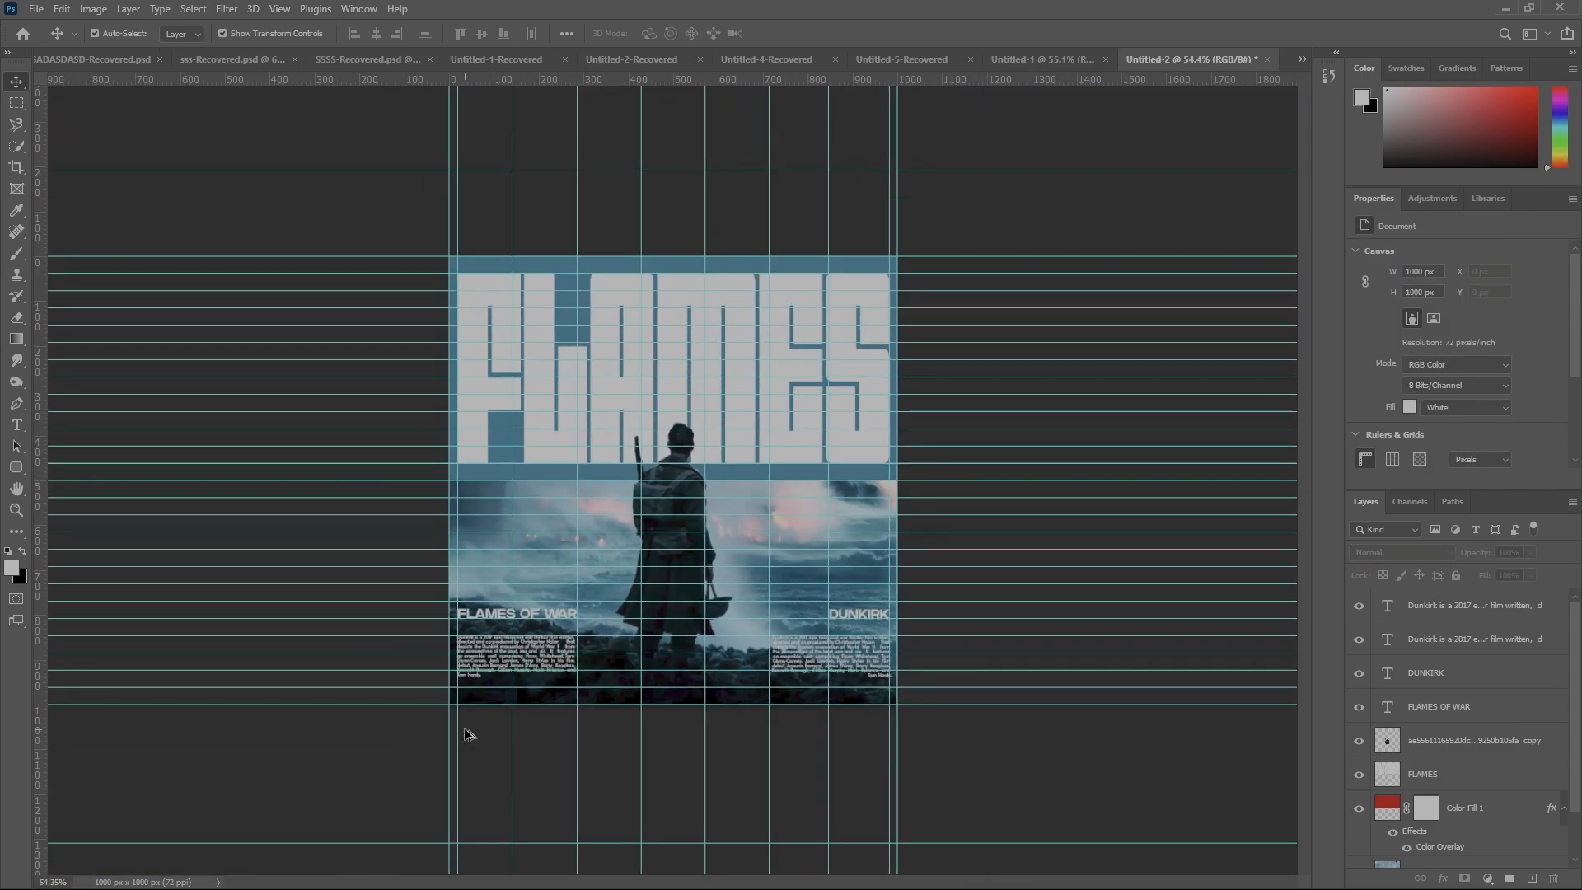
pyautogui.click(279, 8)
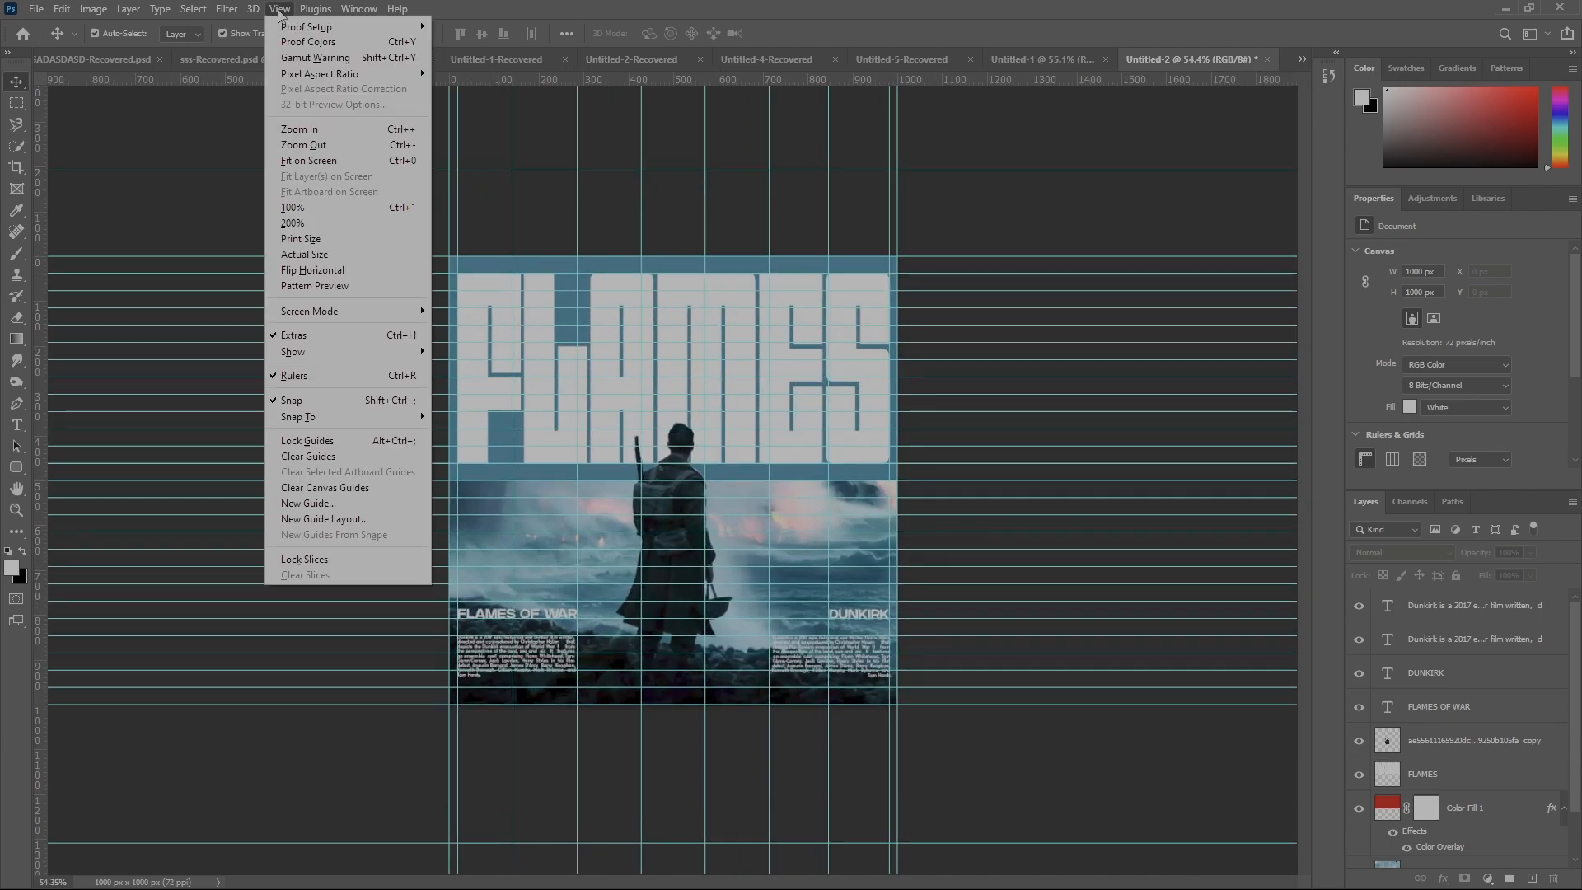
pyautogui.click(317, 459)
pyautogui.scroll(2, 956, 607)
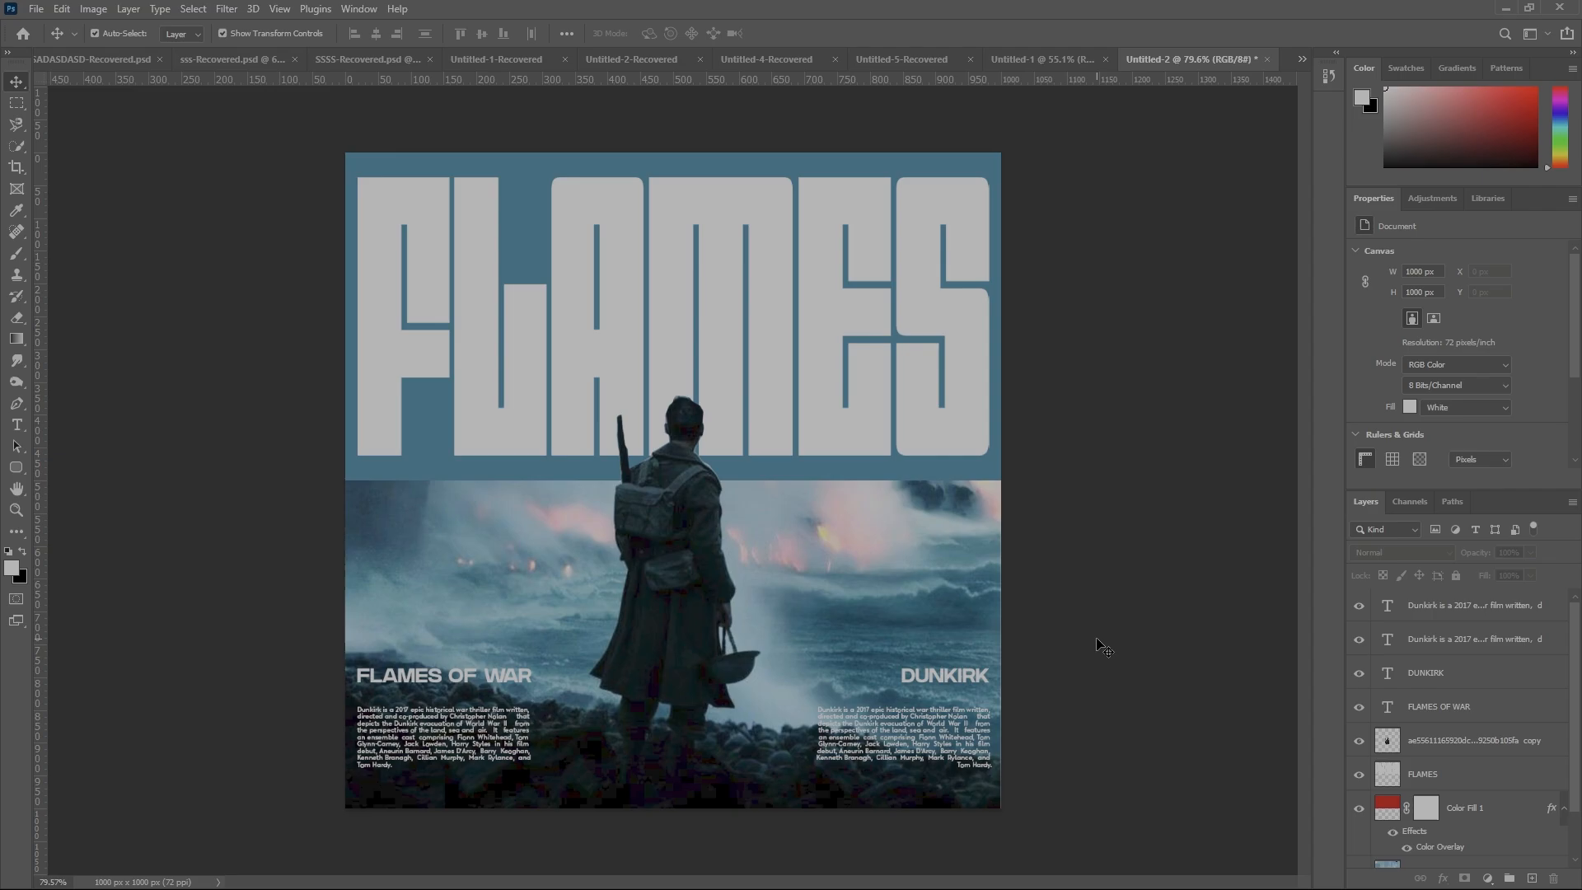
pyautogui.scroll(1, 515, 591)
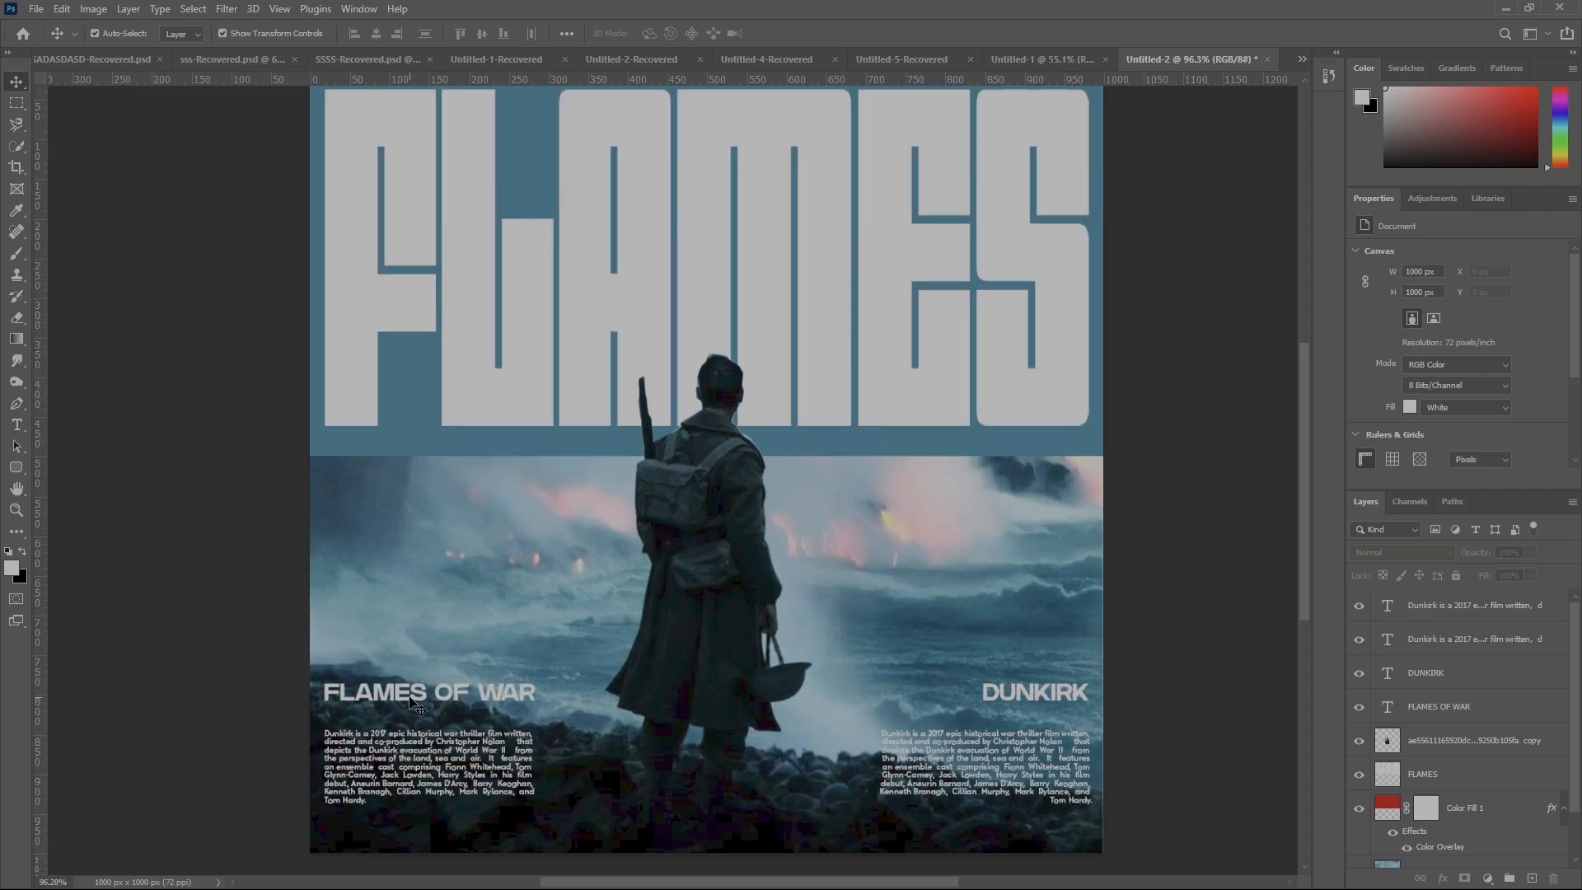
pyautogui.scroll(-2, 964, 723)
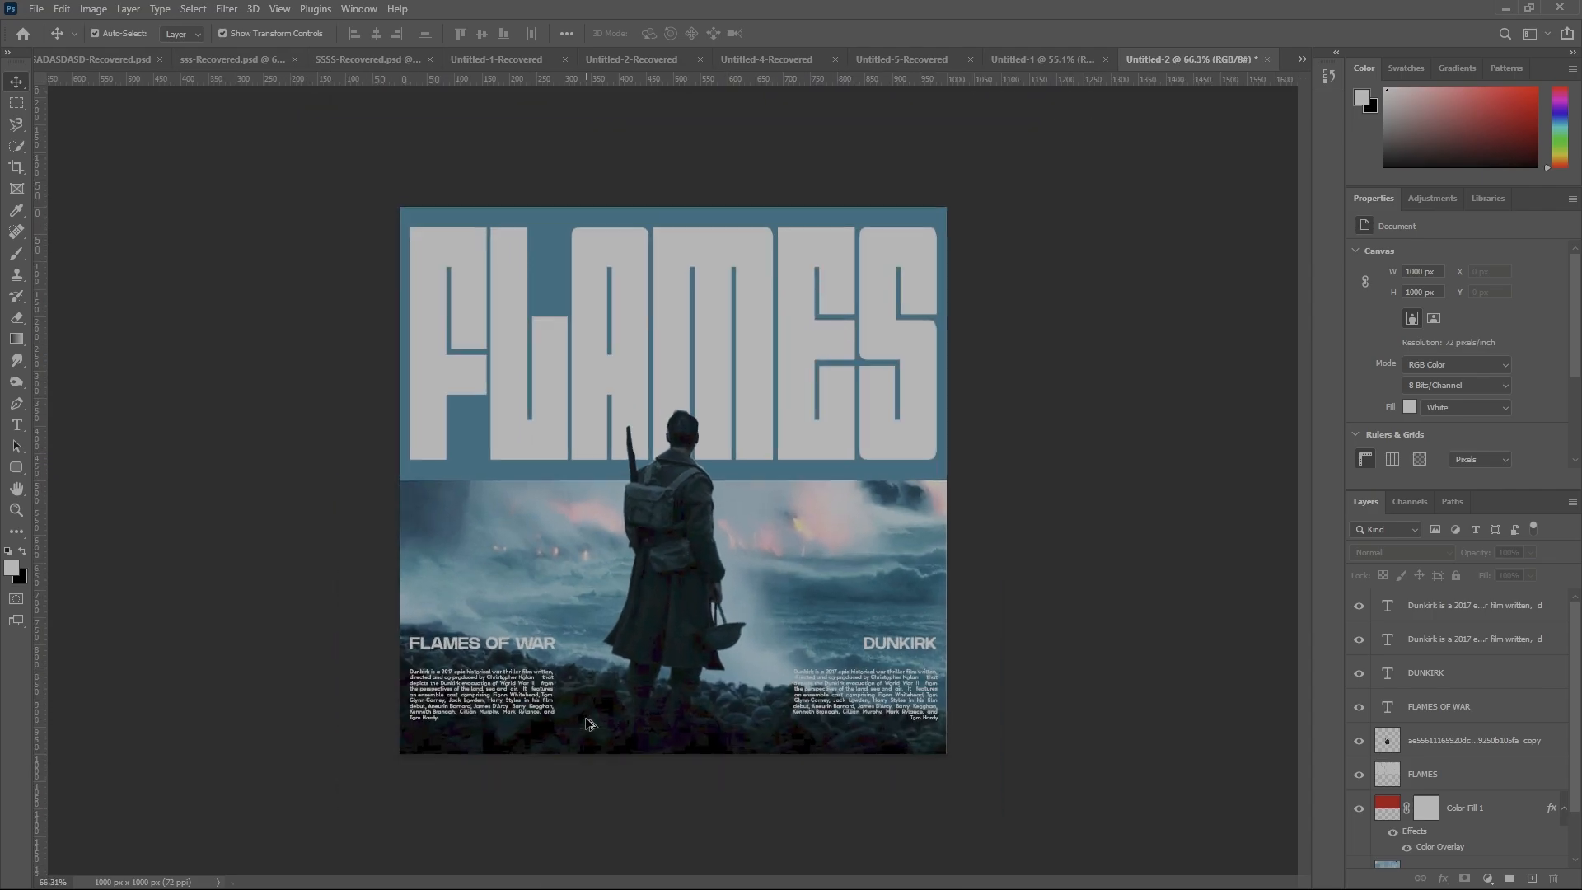
pyautogui.scroll(1, 589, 723)
# Add a guide layout with 7 columns and 26 rows, plus guides from the shape of the large FLAMES title
pyautogui.click(279, 8)
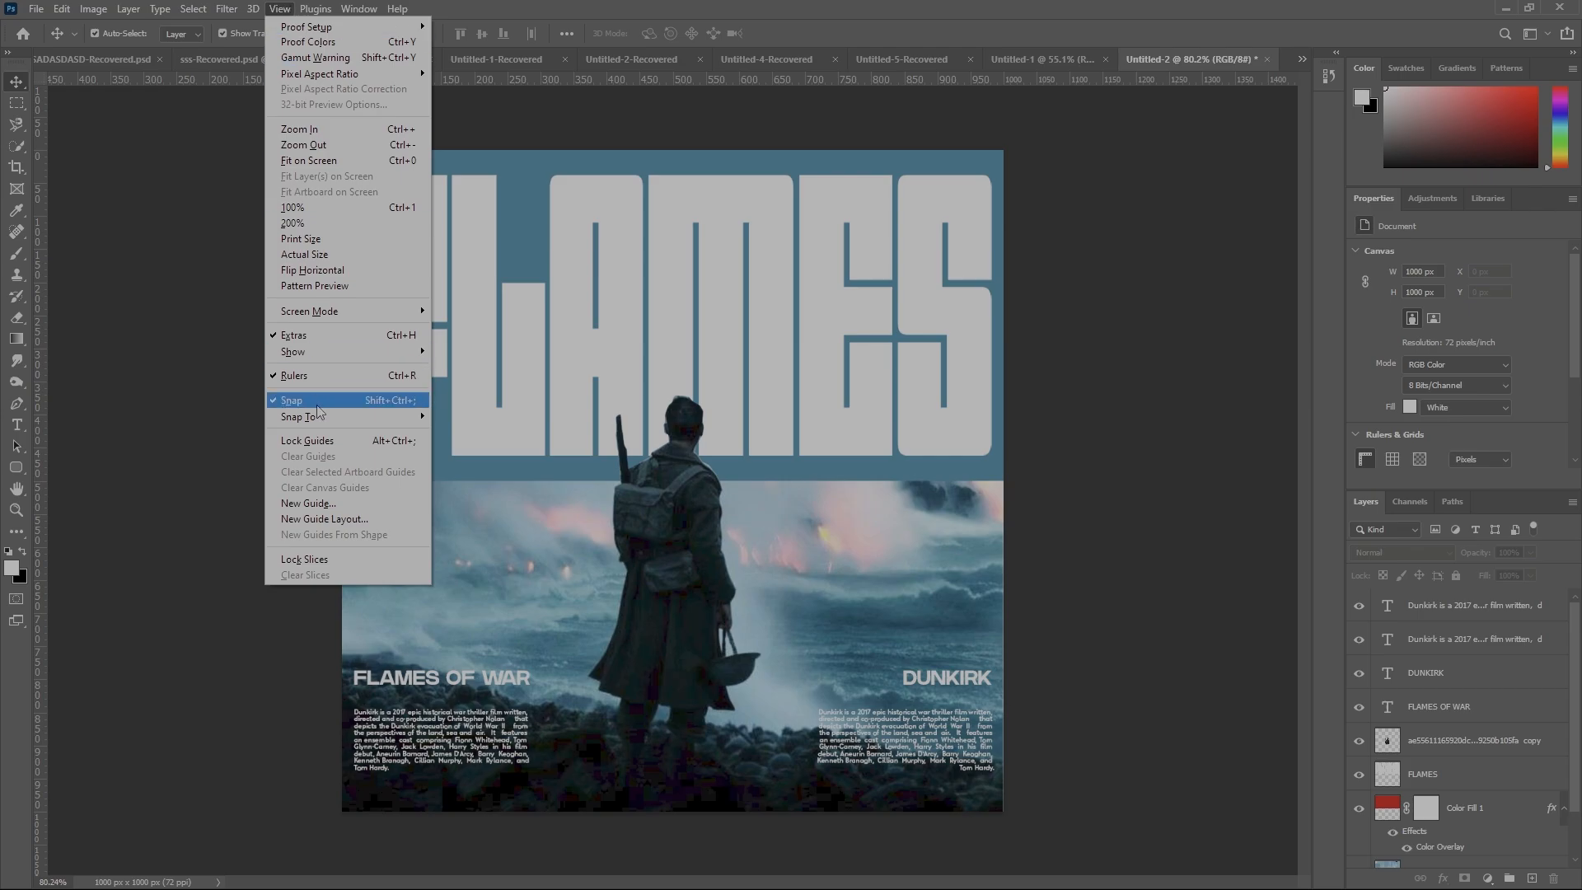
pyautogui.click(333, 519)
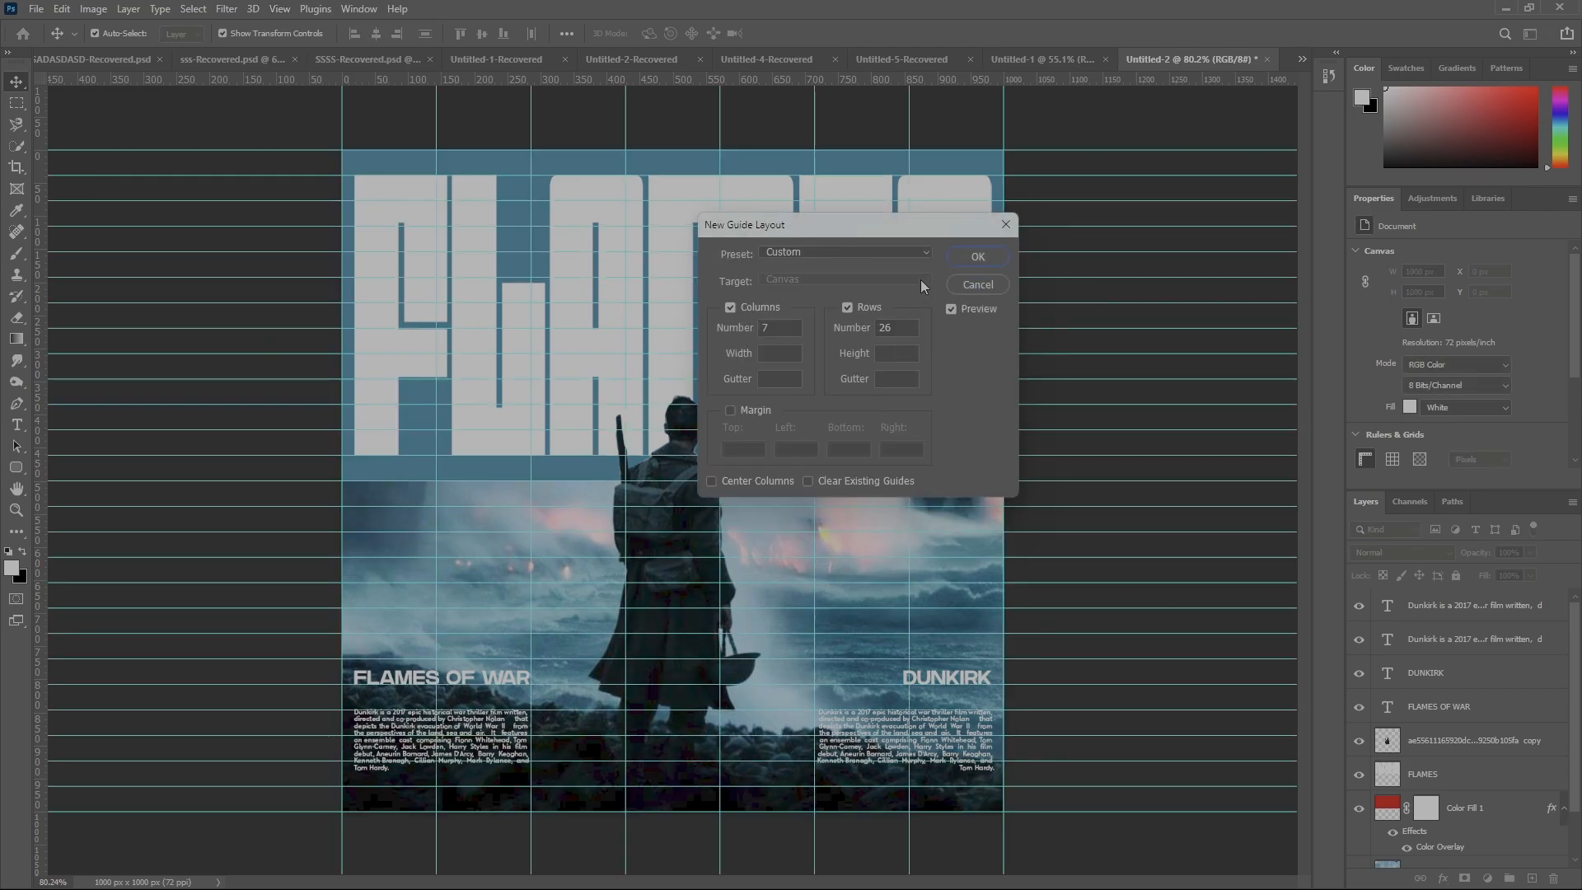
pyautogui.click(970, 255)
pyautogui.hotkey('ctrl', '+')
pyautogui.scroll(3, 344, 789)
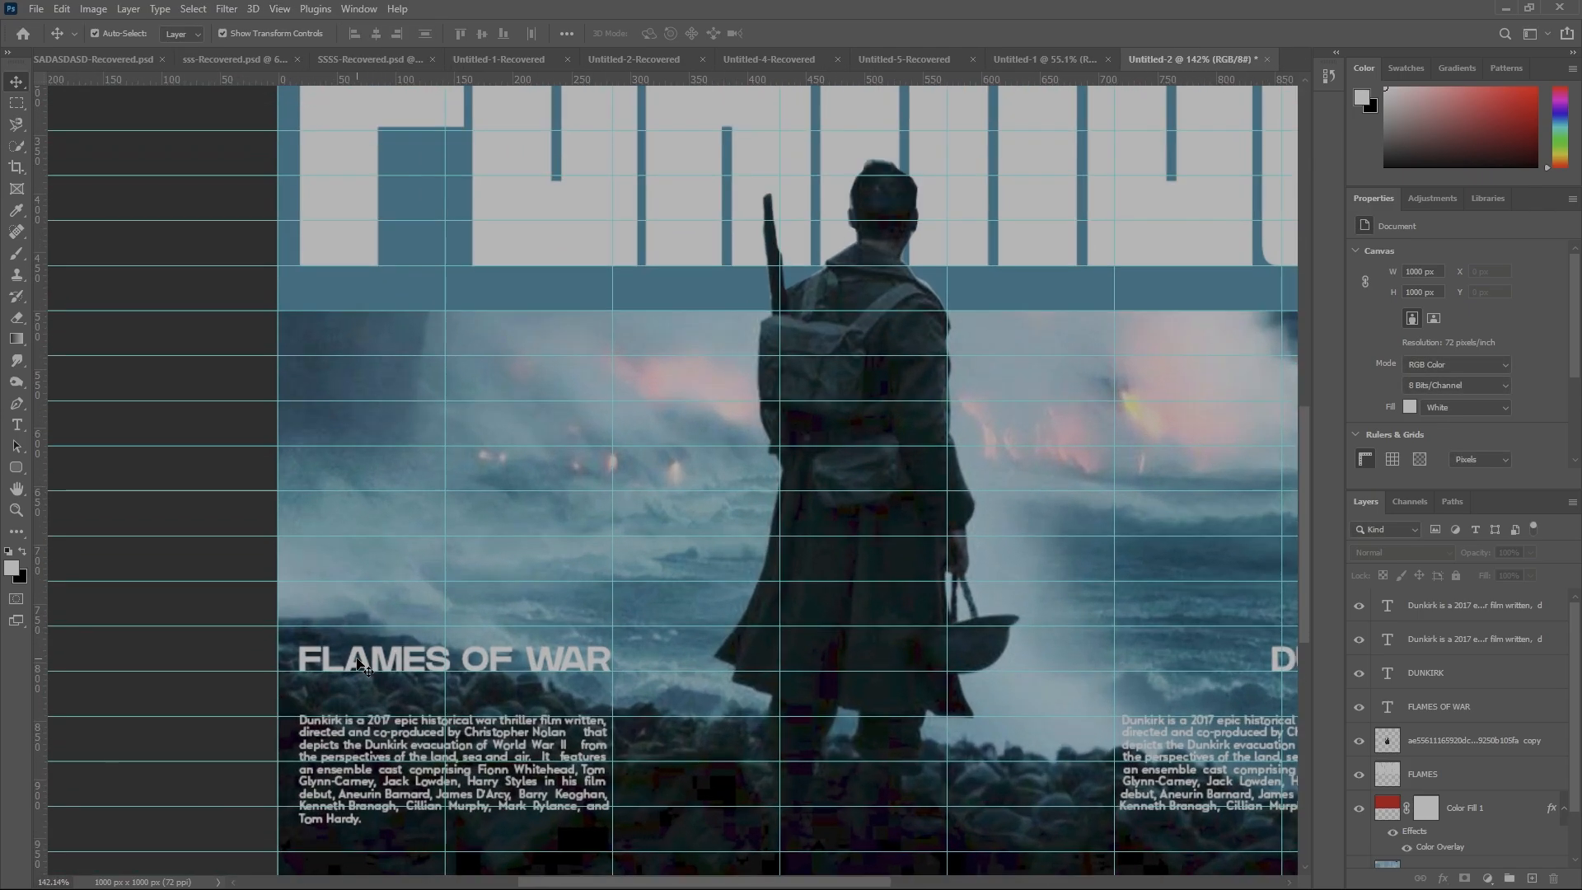
pyautogui.scroll(-1, 359, 663)
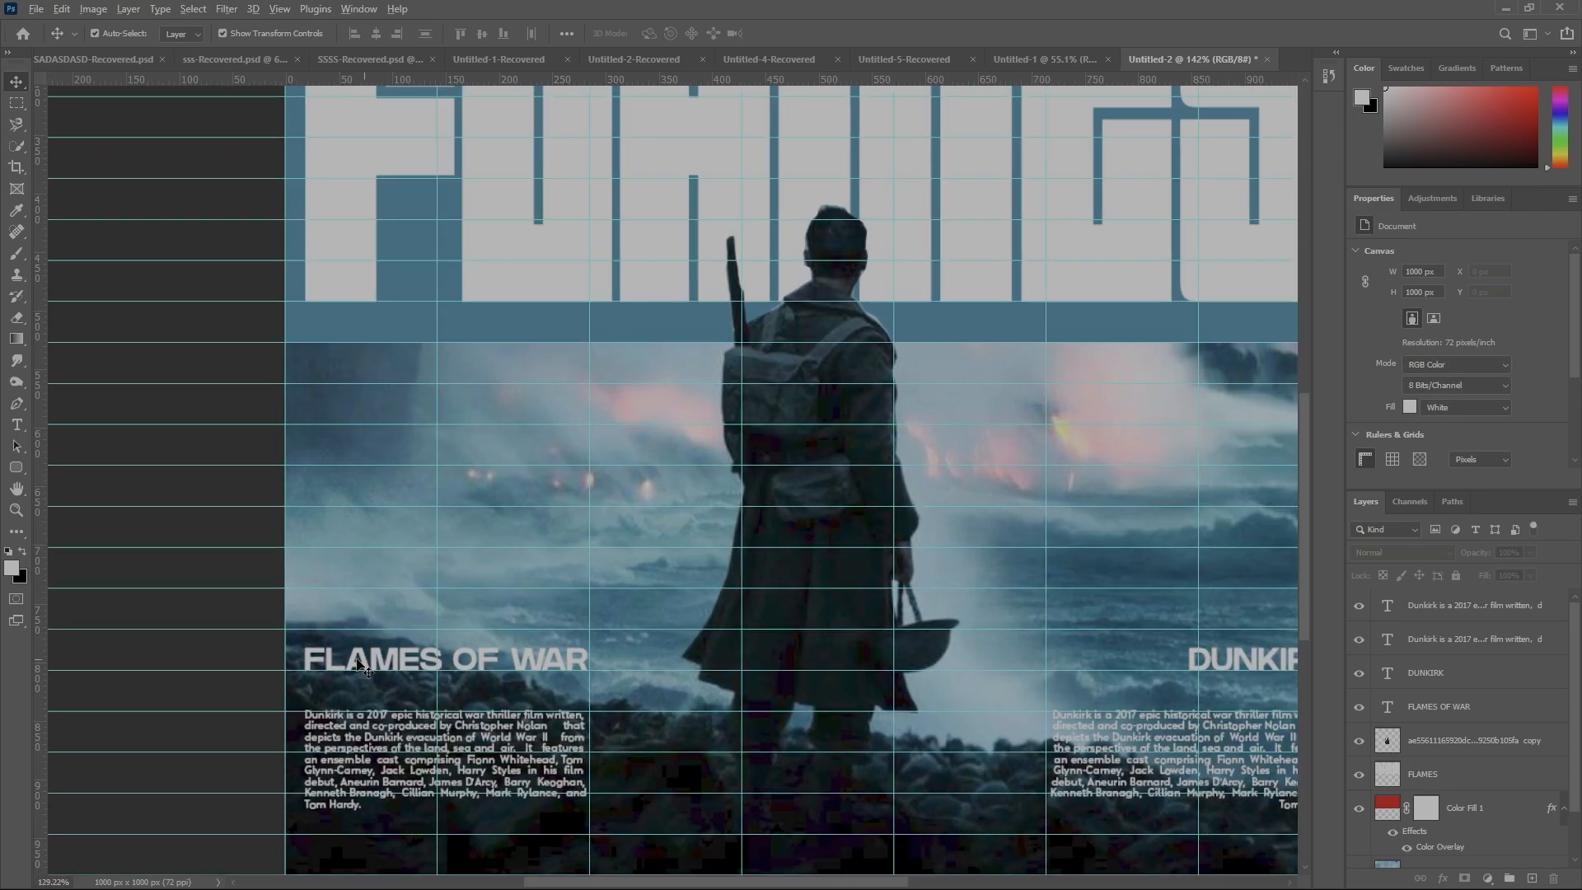
pyautogui.click(498, 192)
pyautogui.click(278, 9)
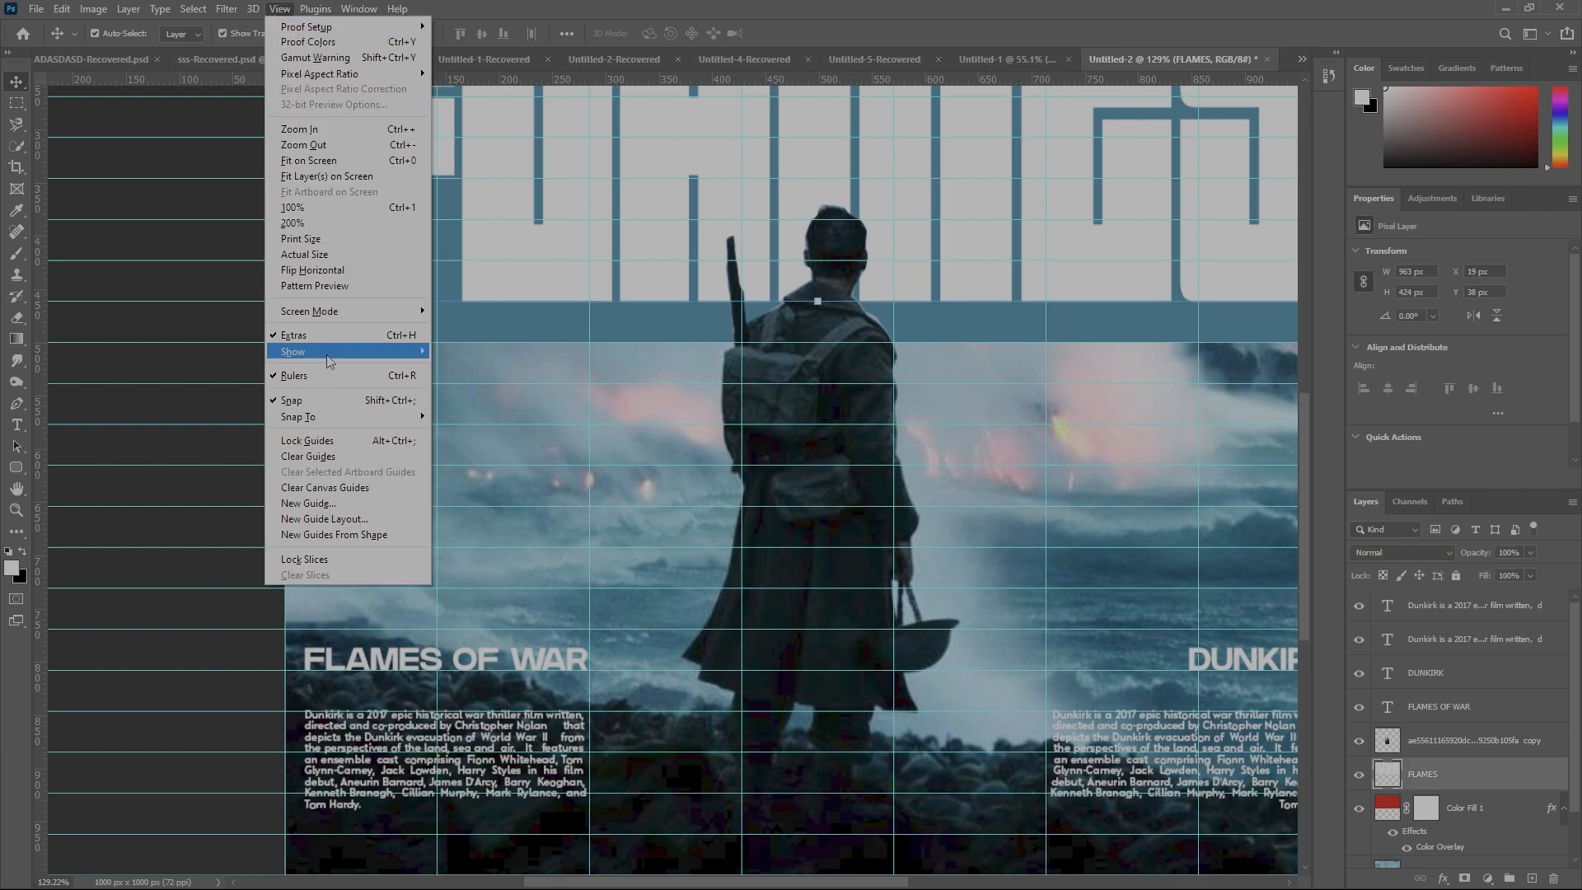
pyautogui.click(354, 535)
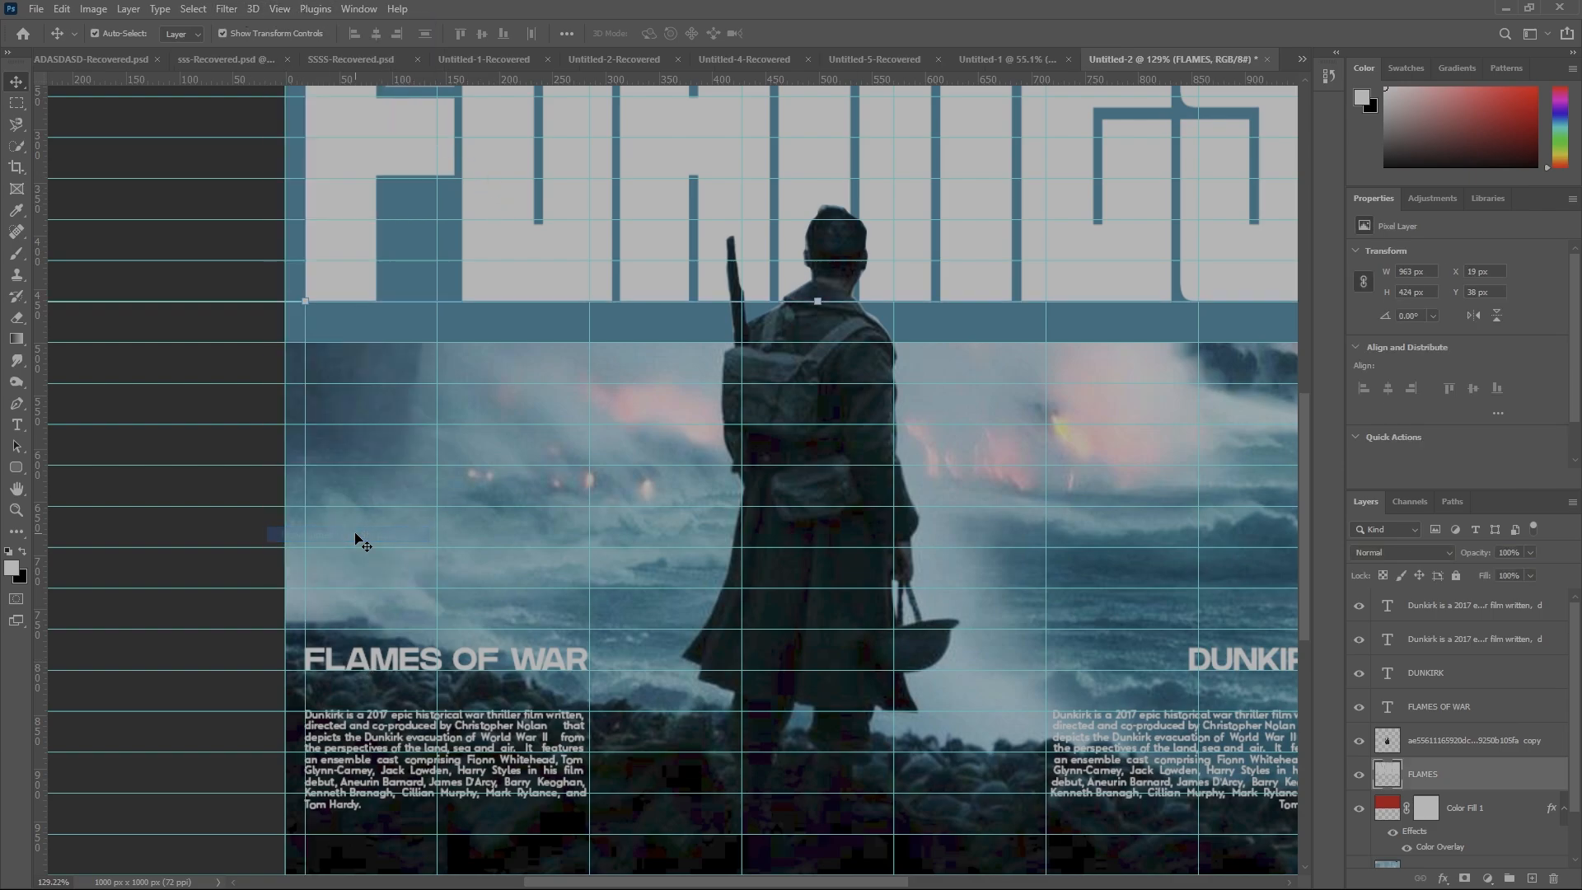
# Move the FLAMES OF WAR label up one grid row and split it so OF WAR sits on a second line
pyautogui.click(528, 667)
pyautogui.moveTo(463, 666); pyautogui.dragTo(464, 623)
pyautogui.doubleClick(459, 614)
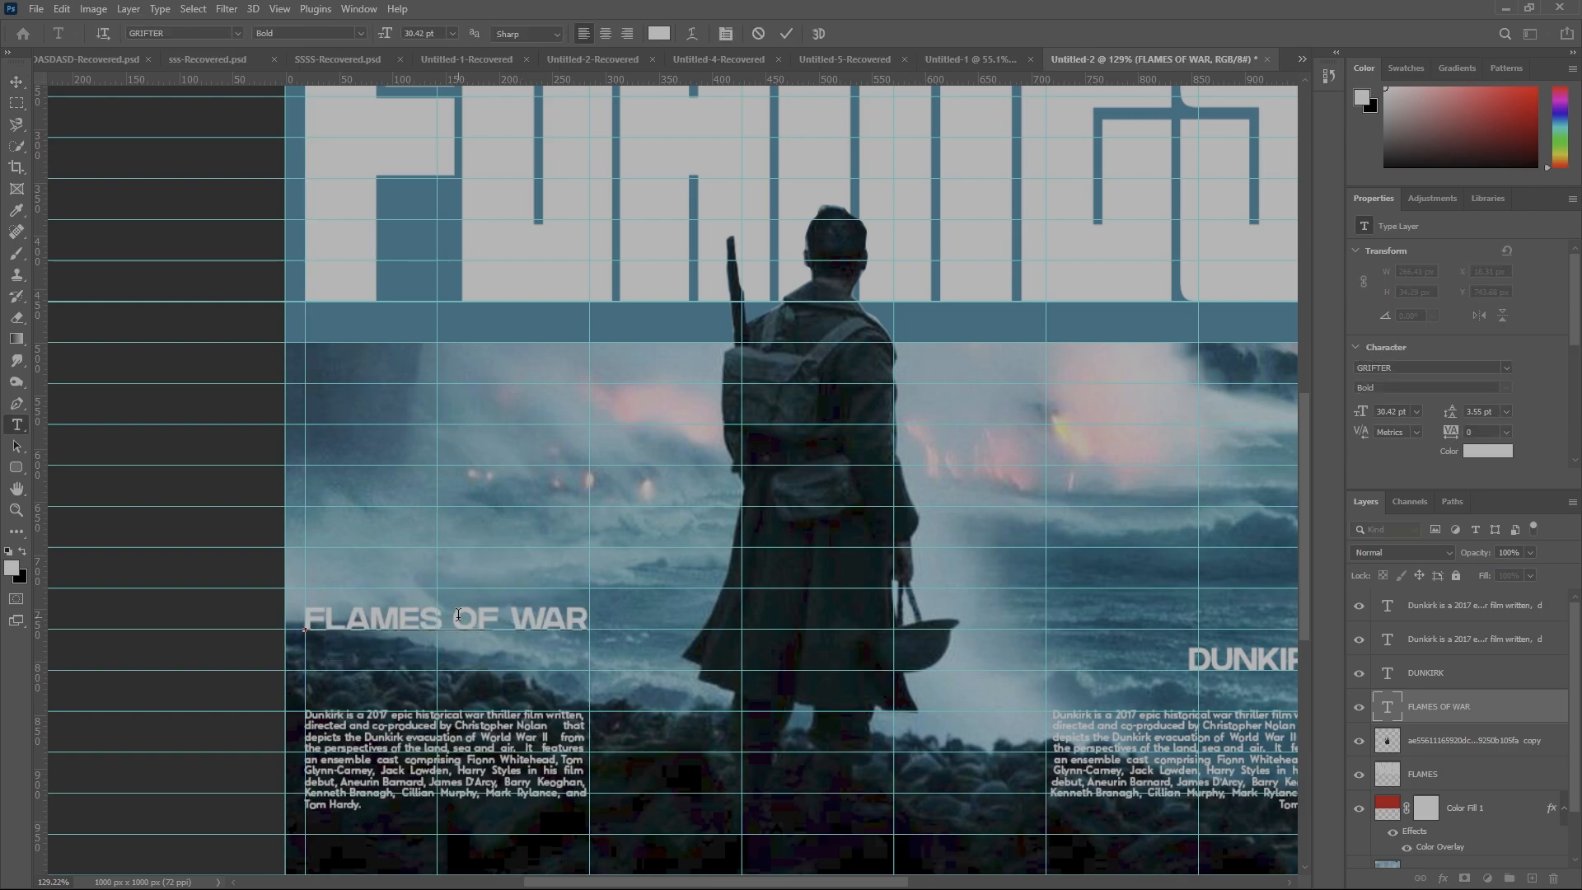
pyautogui.press('Delete')
pyautogui.press('Delete')
pyautogui.press('Delete')
pyautogui.press('Delete')
pyautogui.press('Delete')
pyautogui.press('Delete')
pyautogui.press('Delete')
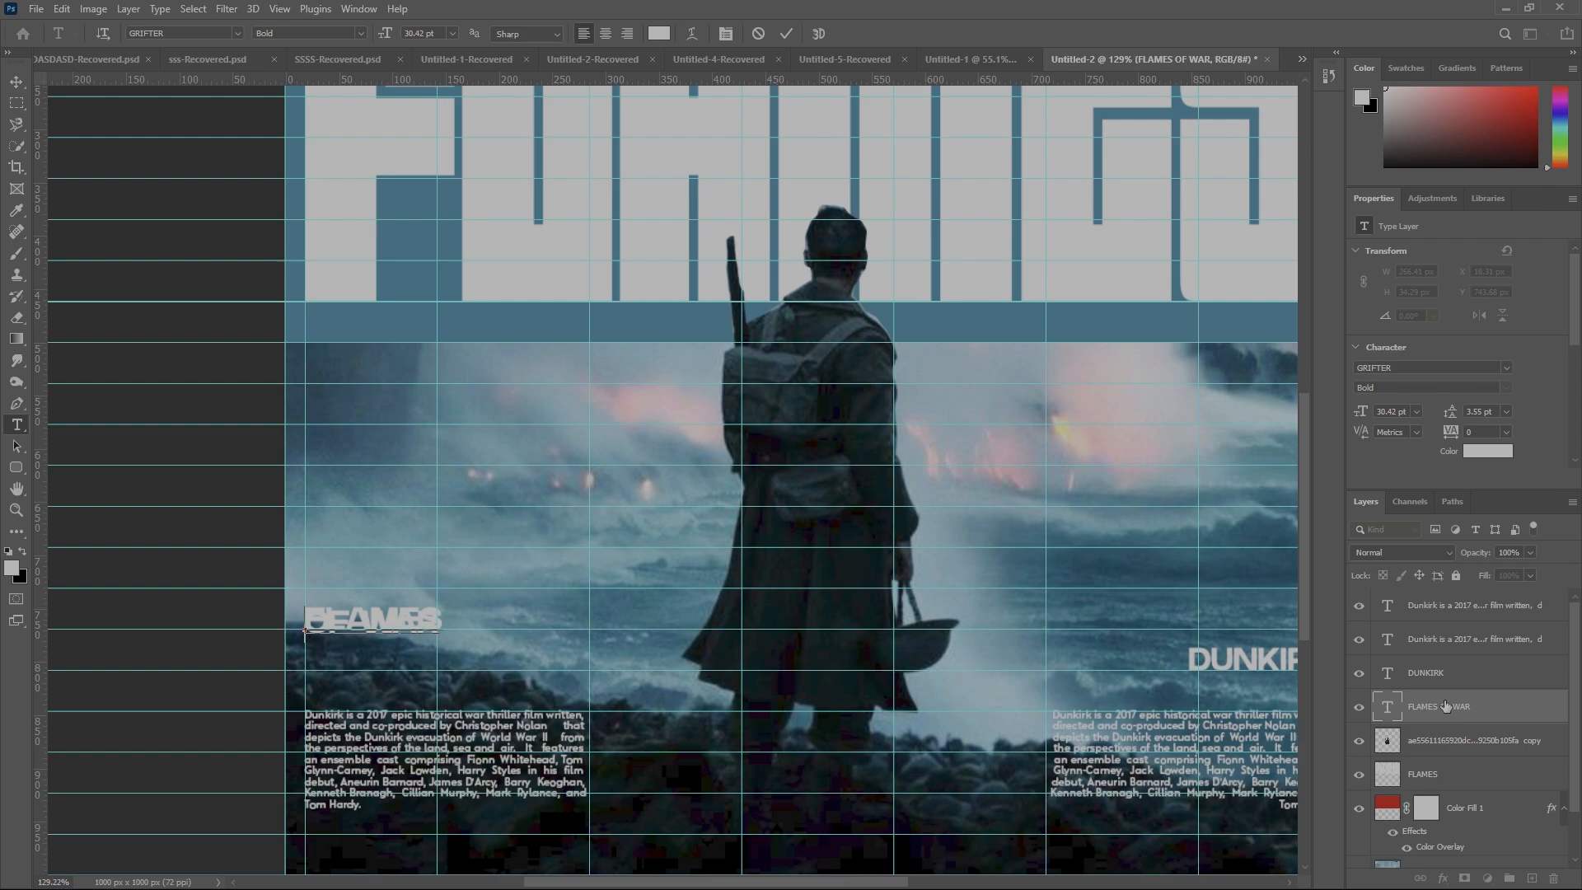
pyautogui.write('OF WAR')
# Set the leading of the two-line FLAMES OF WAR label to 38 pt and deselect it
pyautogui.press('Escape')
pyautogui.moveTo(1455, 414); pyautogui.dragTo(1482, 407)
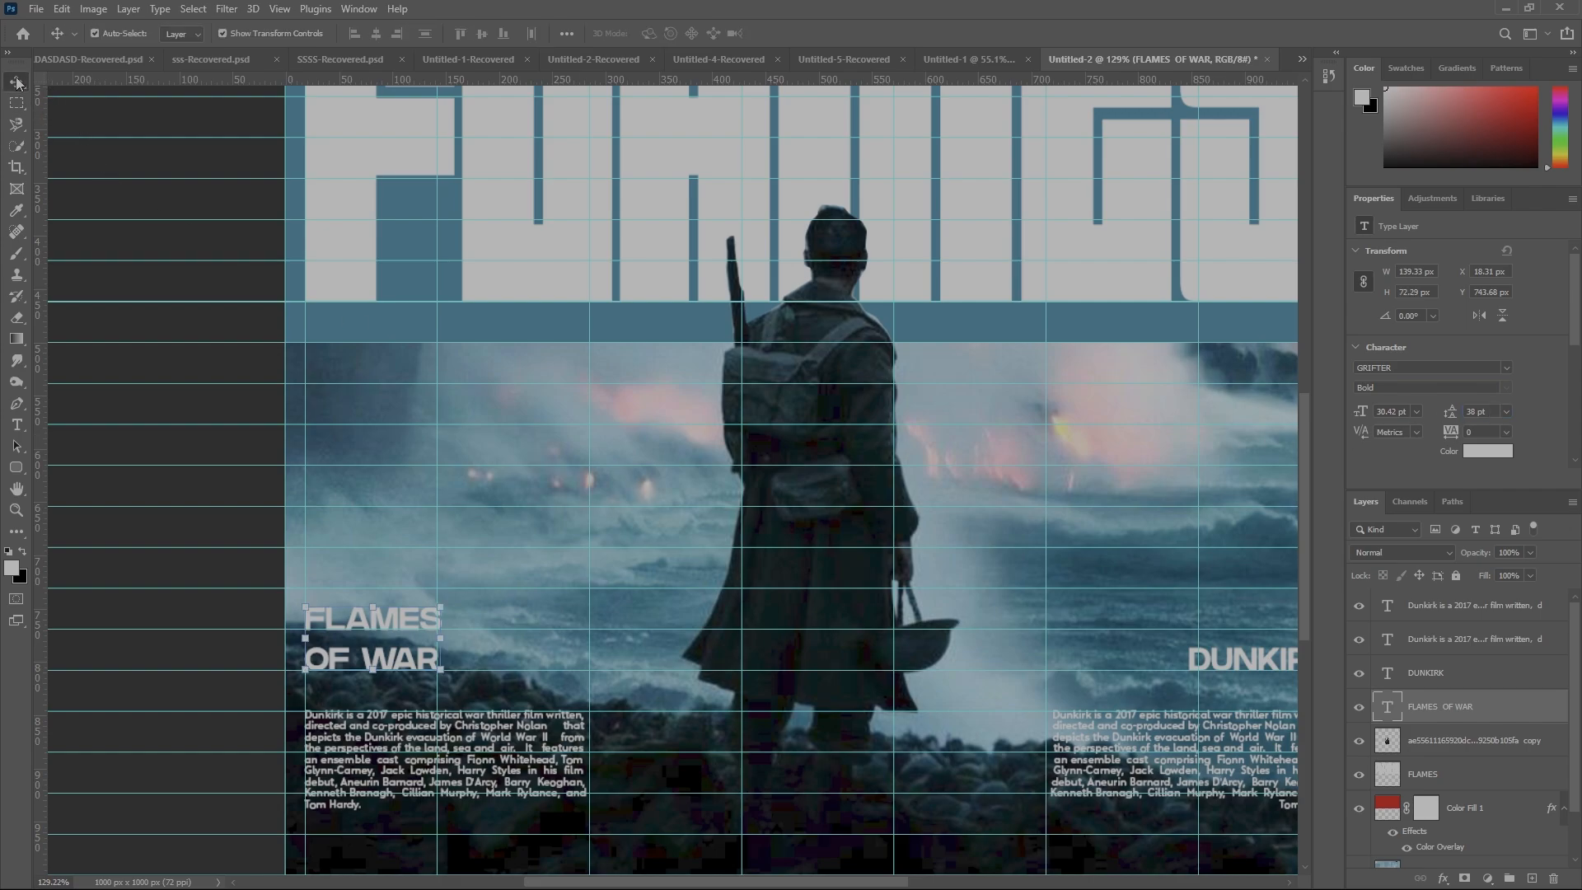
pyautogui.scroll(-1, 272, 222)
pyautogui.scroll(-5, 274, 227)
pyautogui.click(1065, 825)
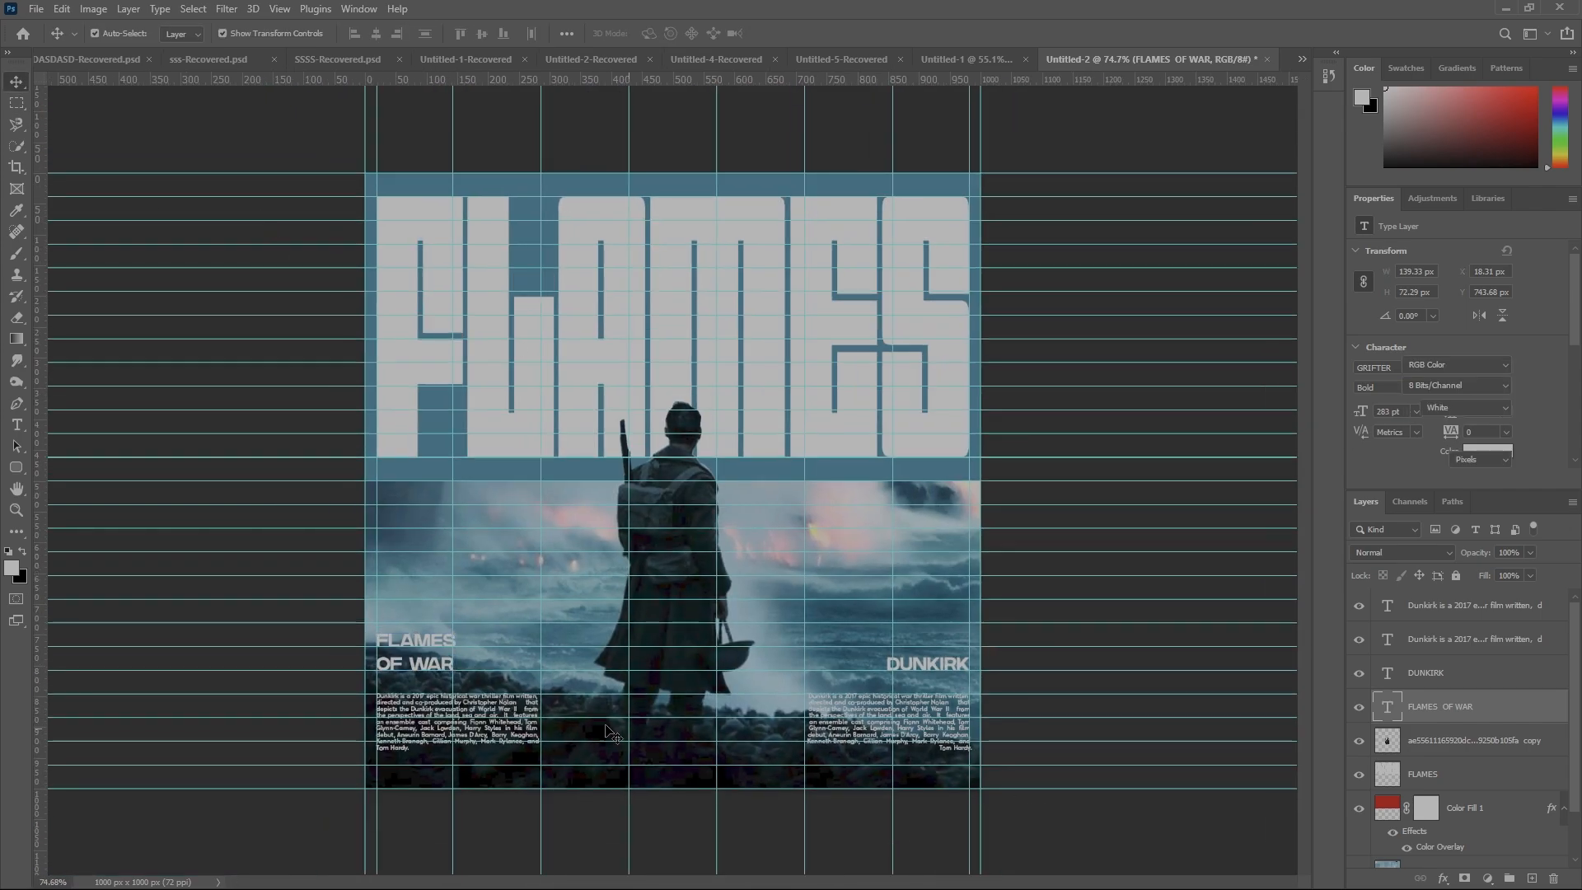
# Clear the guides again to preview the poster with the two-line label
pyautogui.scroll(3, 549, 548)
pyautogui.click(284, 10)
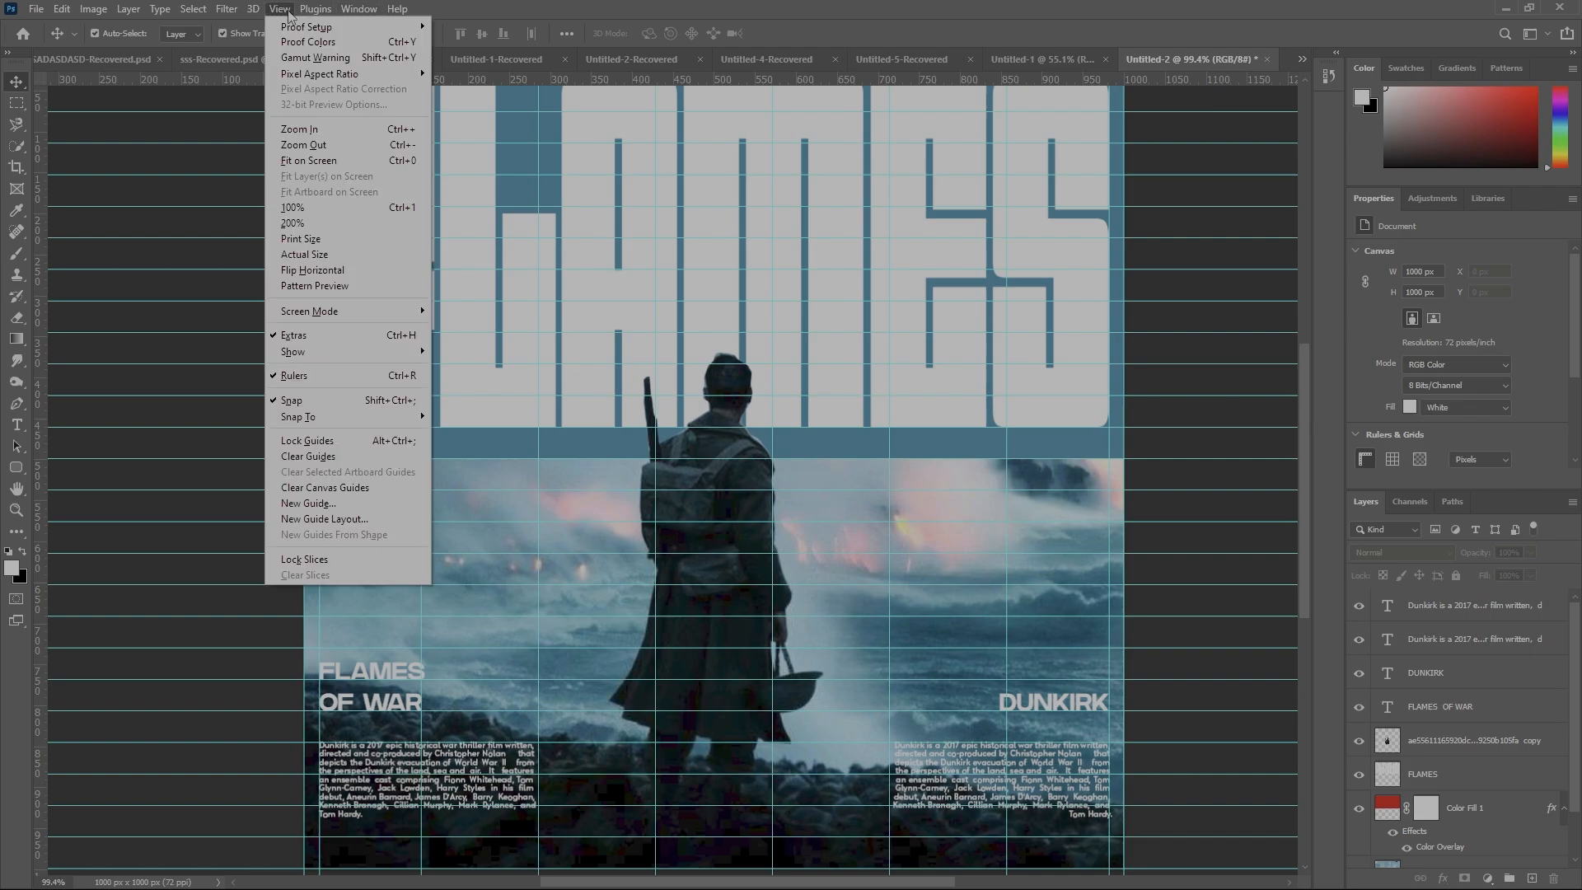
pyautogui.click(309, 458)
pyautogui.scroll(-2, 1249, 647)
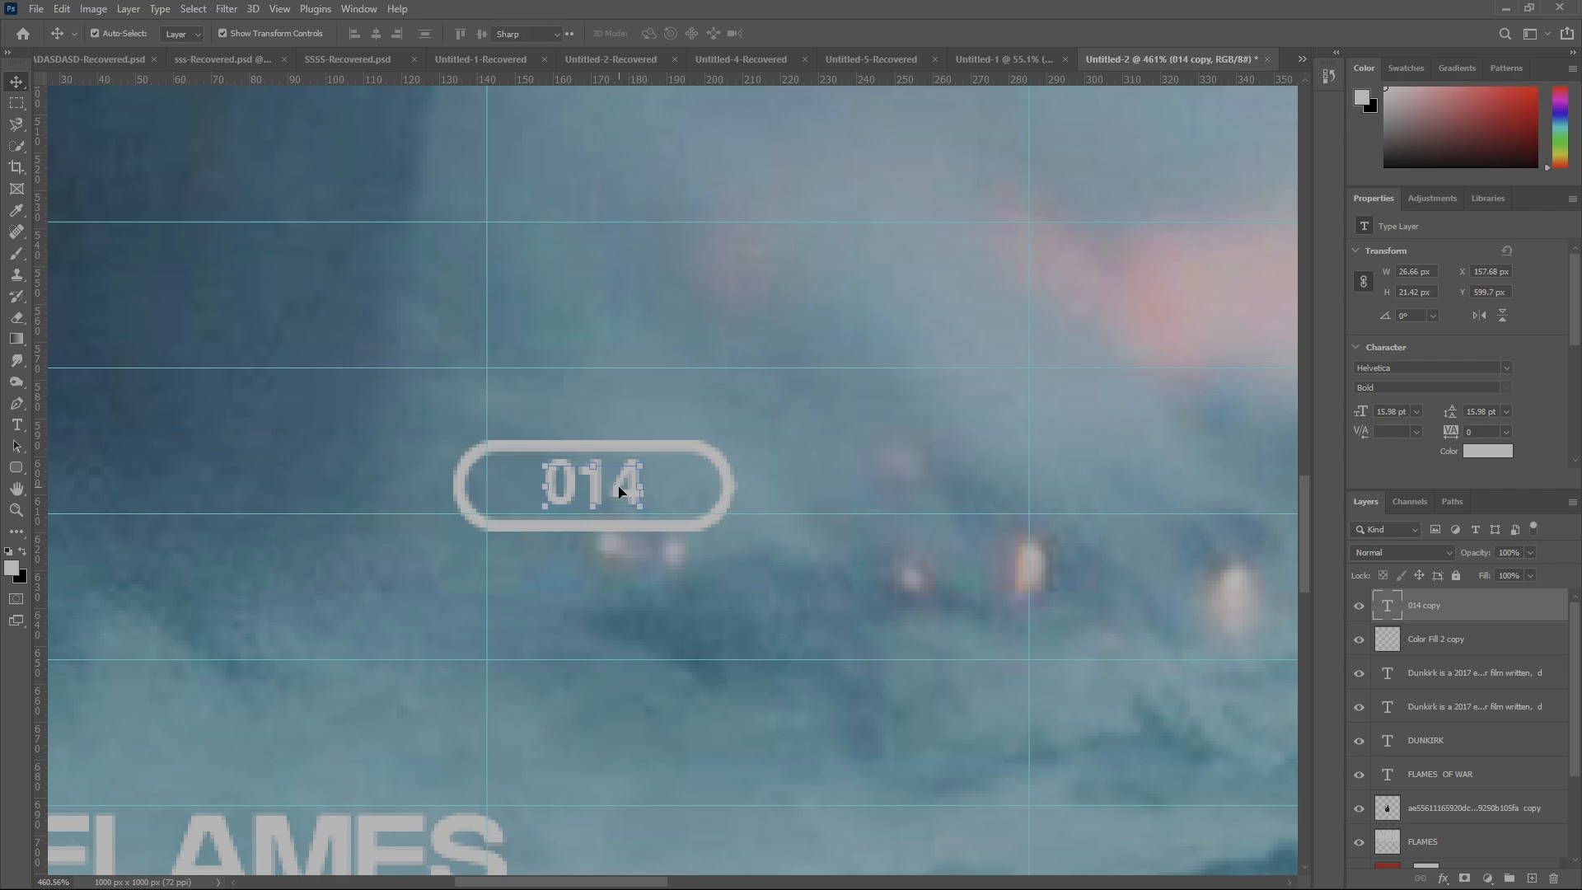
# Change the number inside the rounded badge to 016
pyautogui.doubleClick(618, 482)
pyautogui.moveTo(618, 482); pyautogui.dragTo(647, 484)
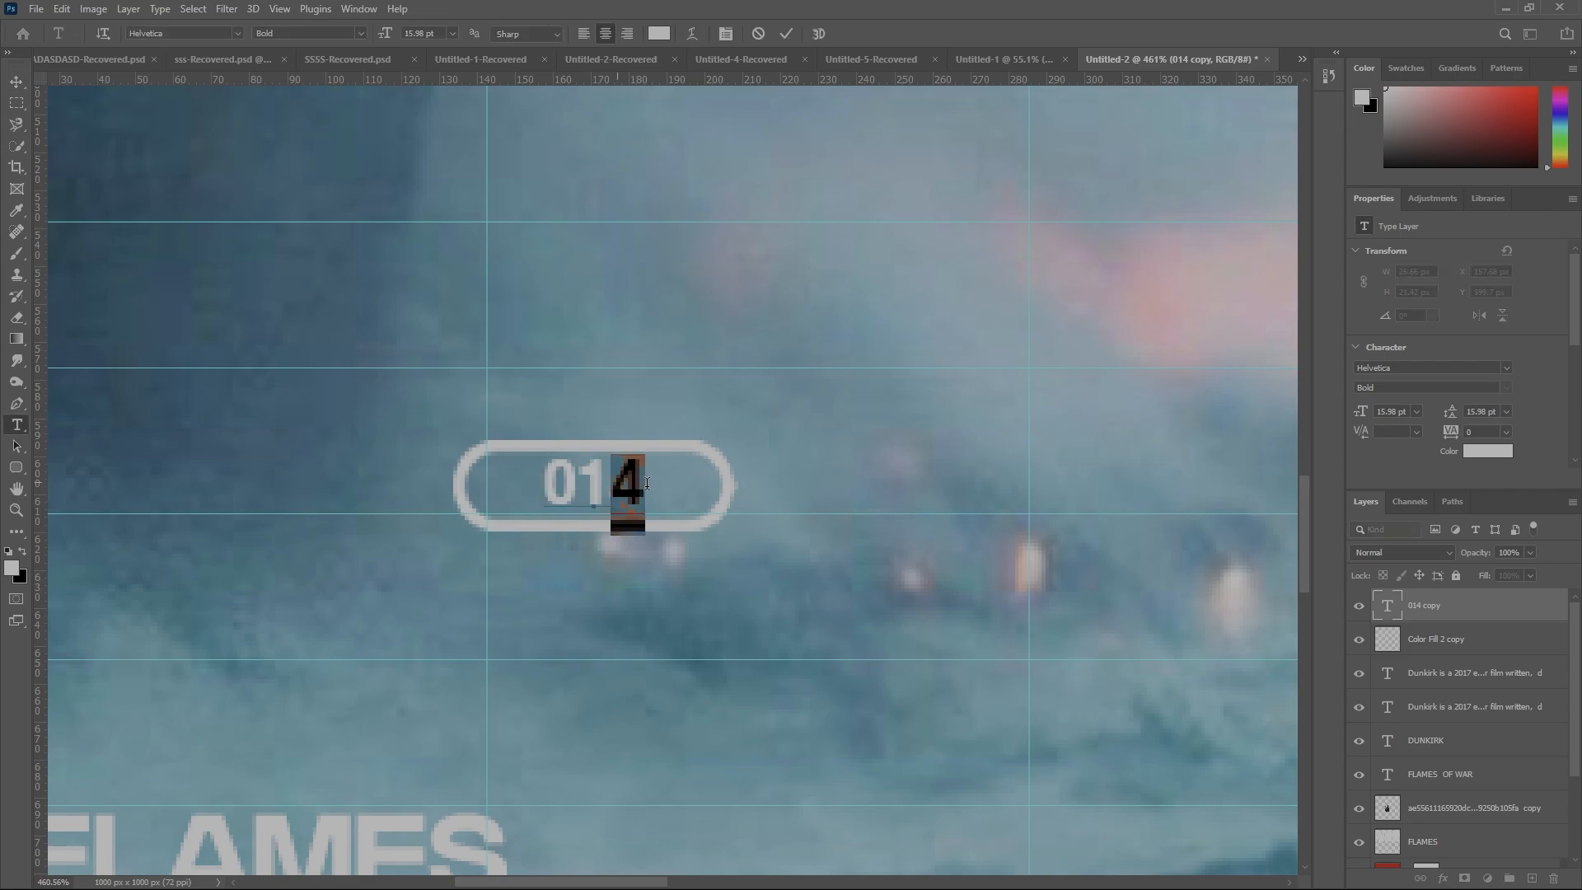
pyautogui.write('6')
pyautogui.click(17, 82)
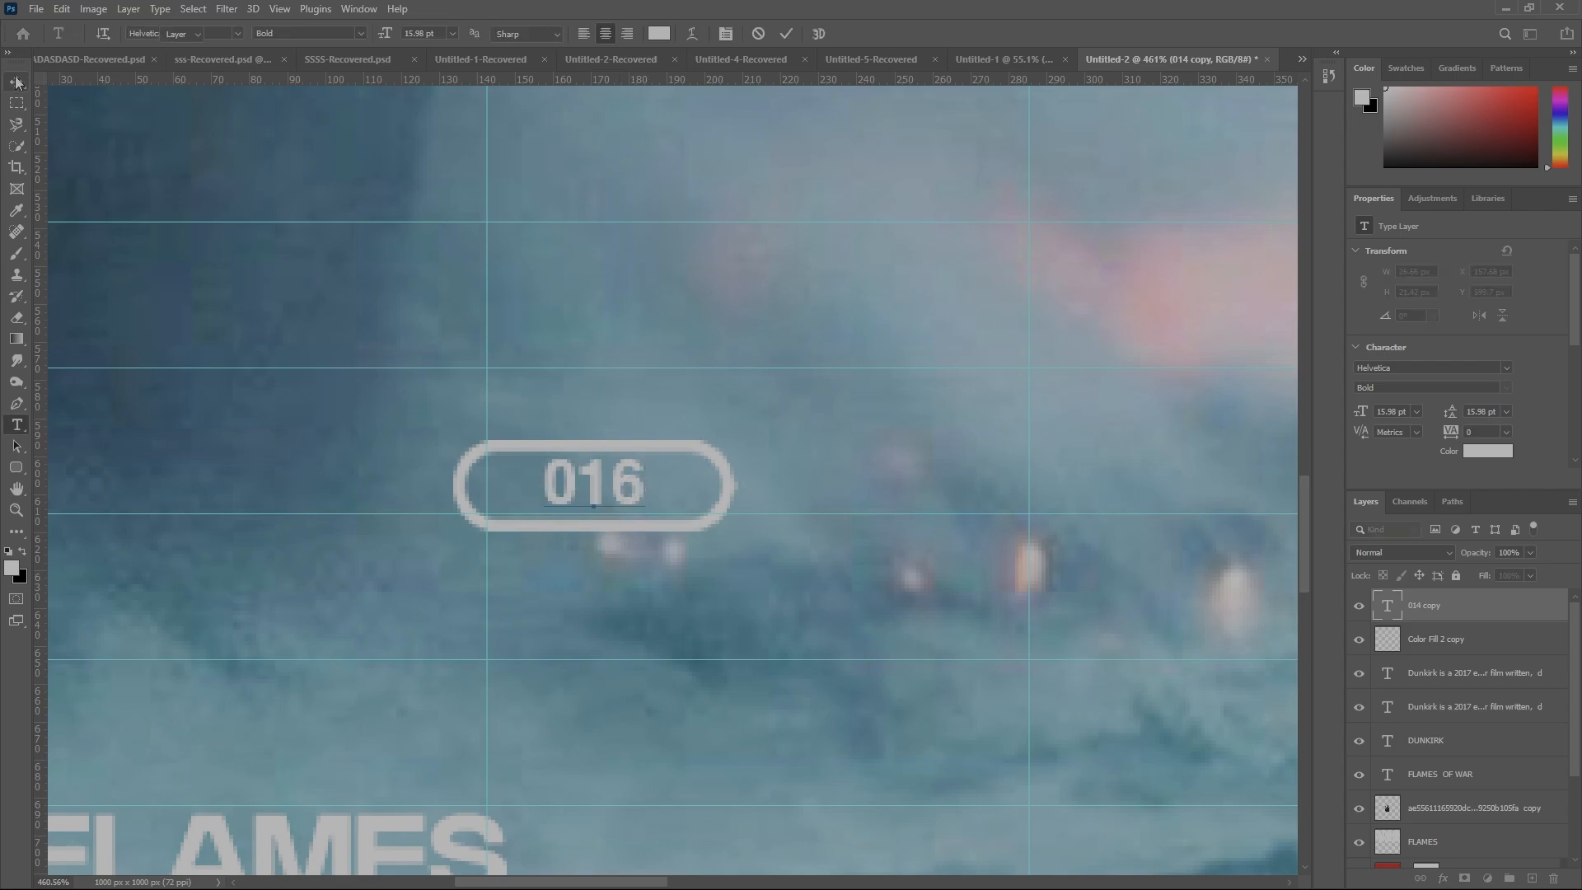
pyautogui.scroll(-2, 350, 314)
pyautogui.scroll(-2, 350, 314)
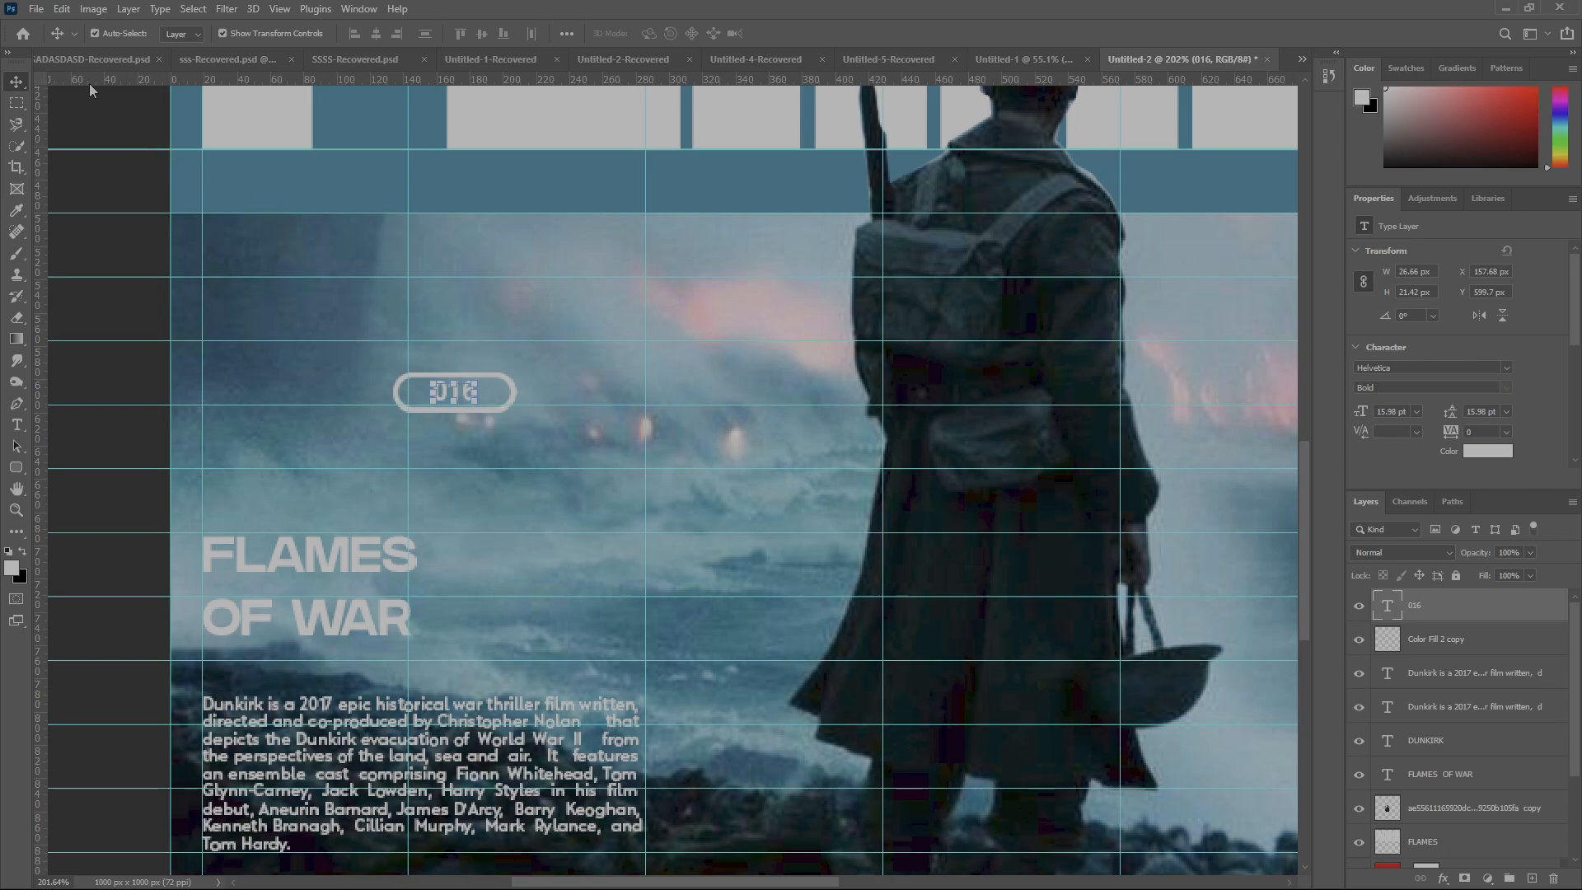
# Move the 016 text and its rounded outline together to the poster's lower-left corner, aligned with the left margin guide
pyautogui.keyDown('shift'); pyautogui.click(1460, 640); pyautogui.keyUp('shift')
pyautogui.scroll(-4, 353, 742)
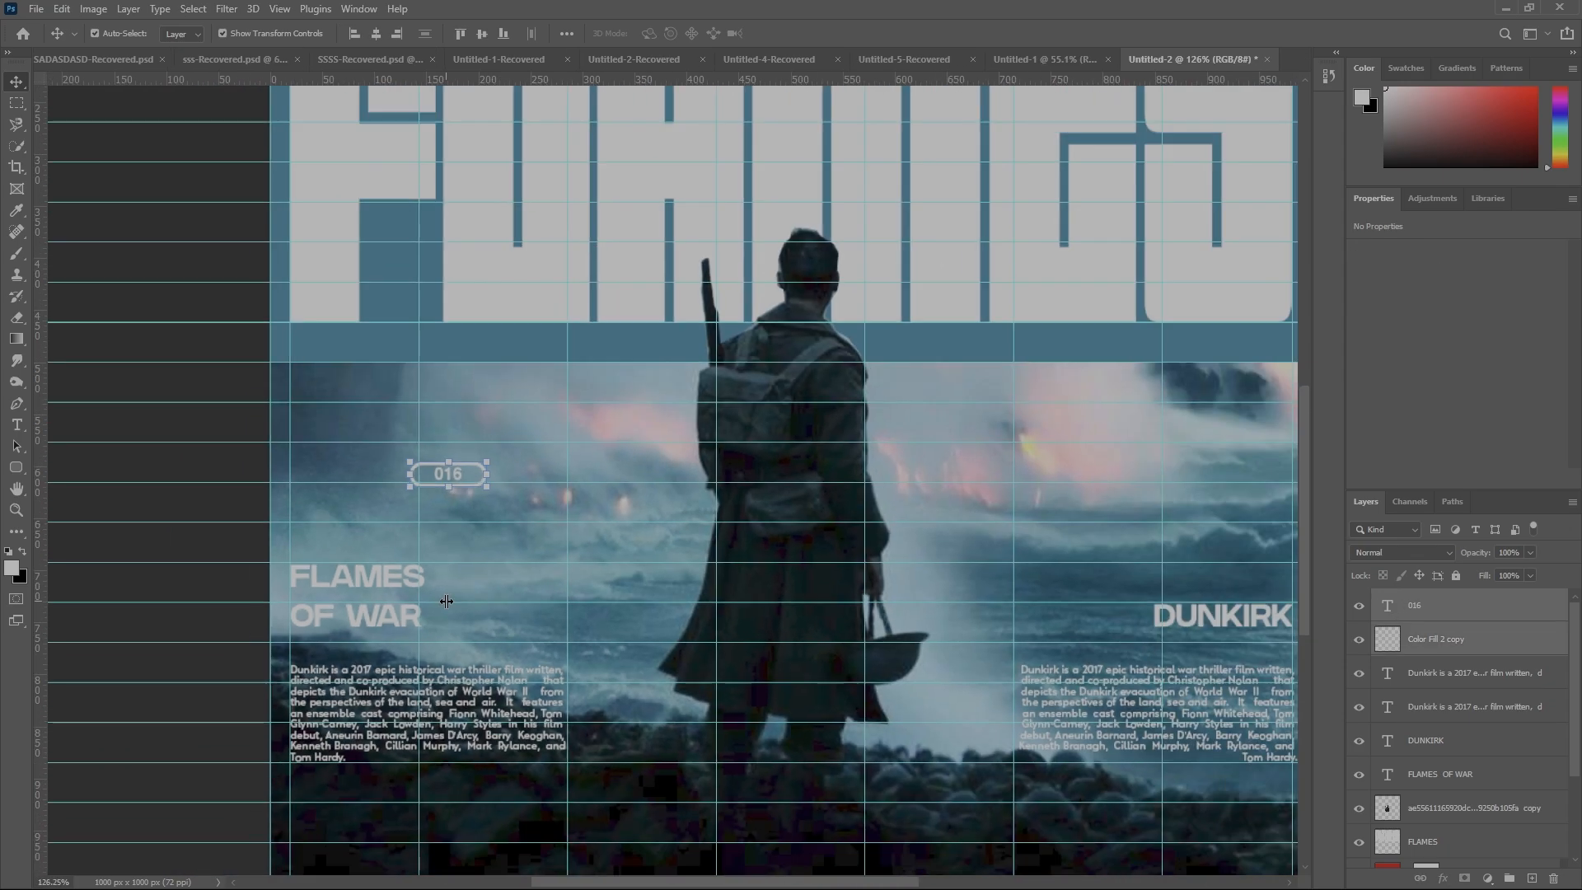
pyautogui.scroll(3, 362, 745)
pyautogui.scroll(3, 368, 748)
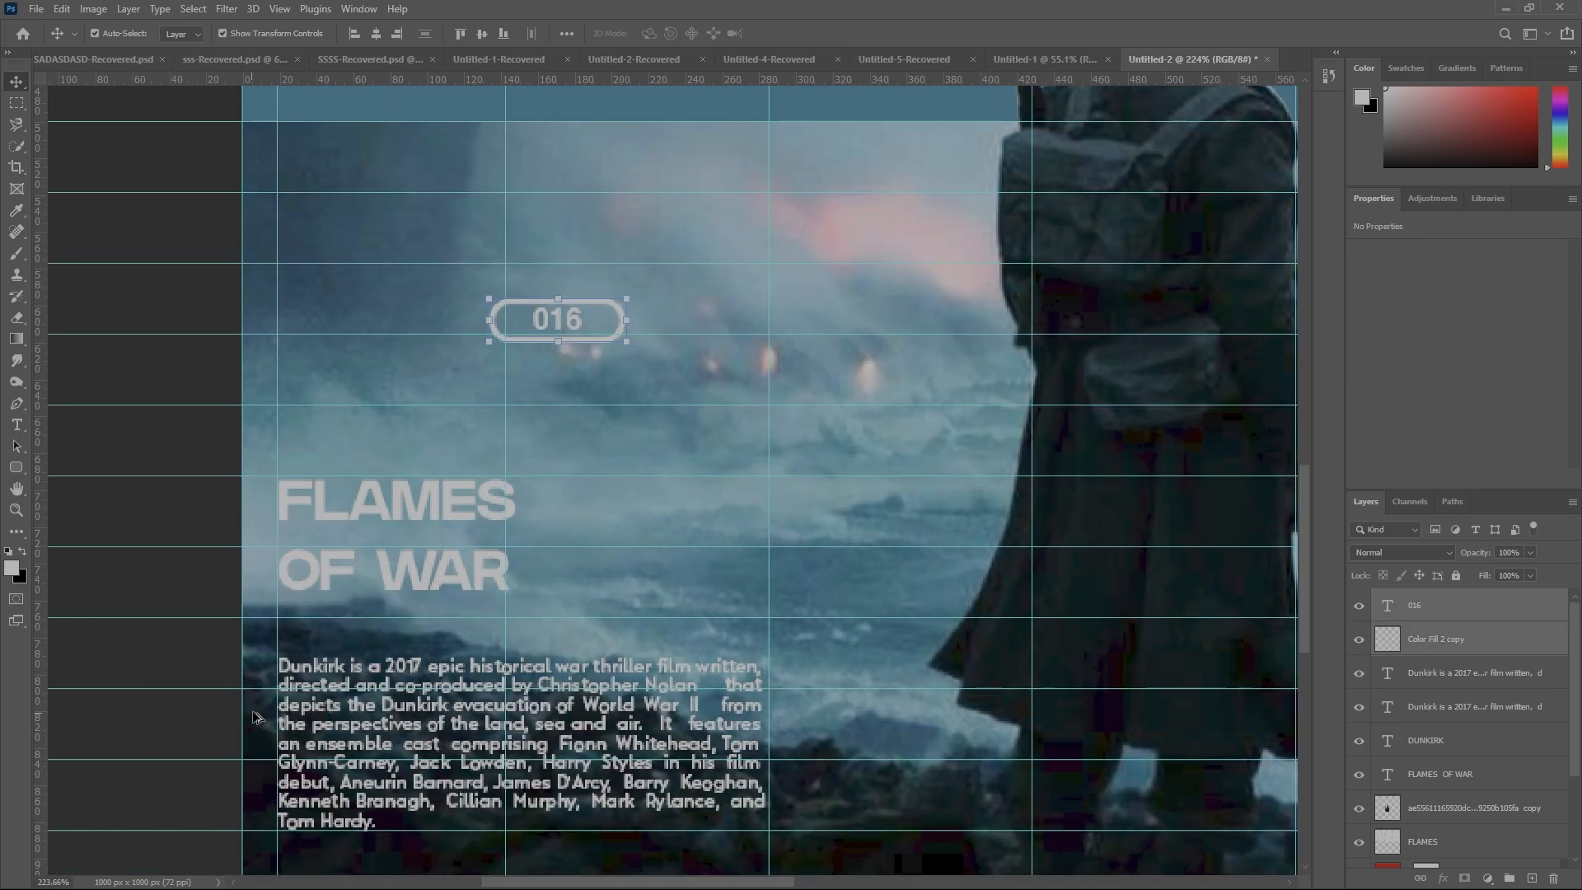
pyautogui.scroll(-2, 631, 228)
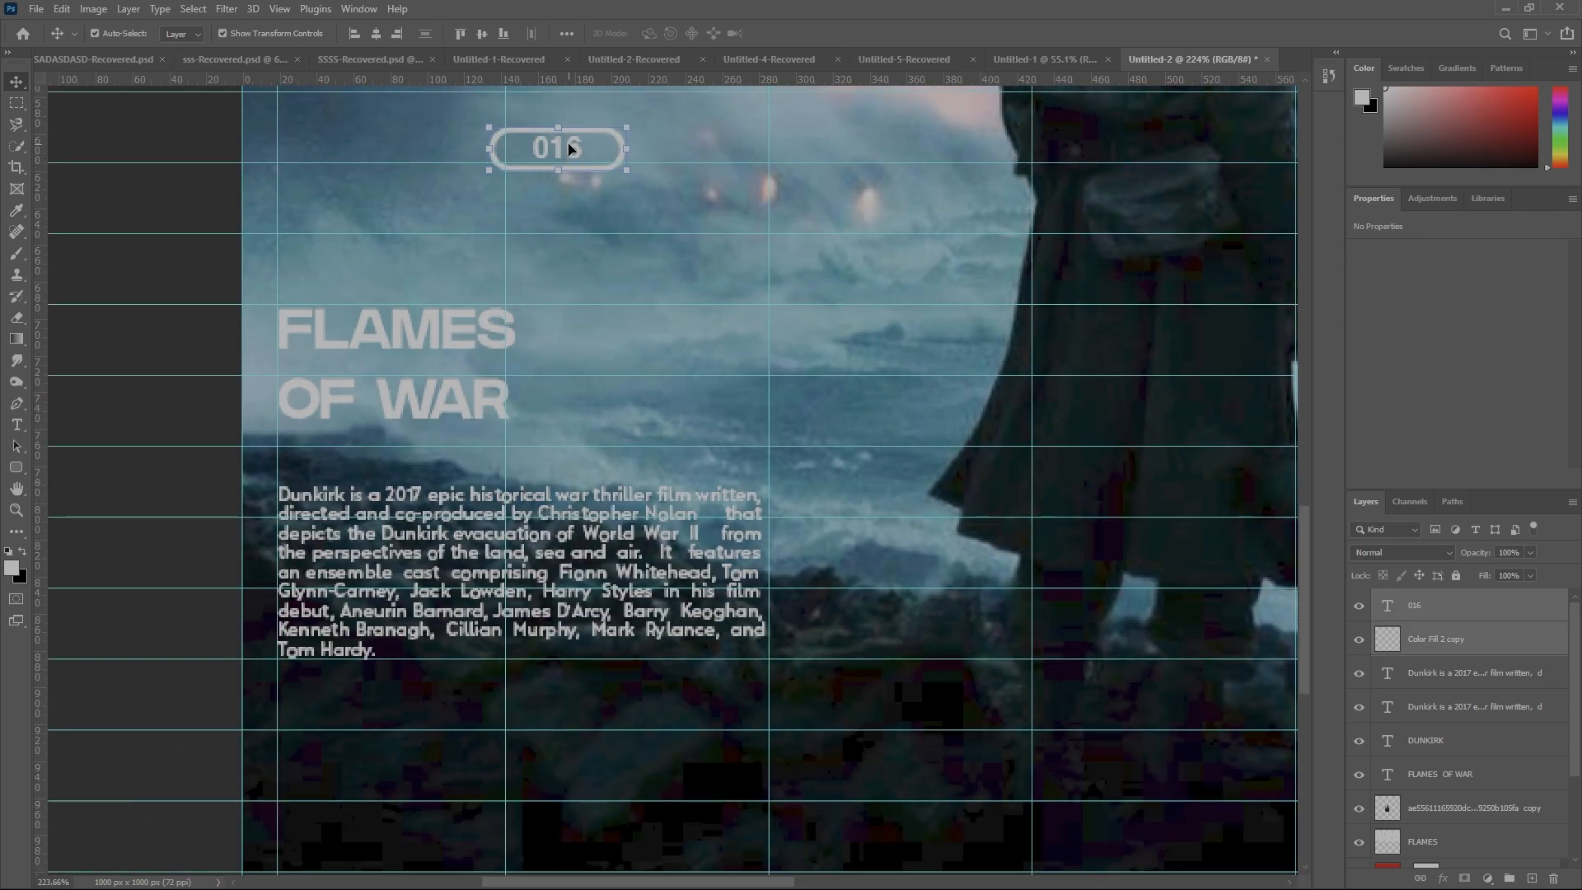
pyautogui.moveTo(570, 148); pyautogui.dragTo(360, 777)
pyautogui.scroll(-3, 363, 771)
pyautogui.scroll(-3, 380, 746)
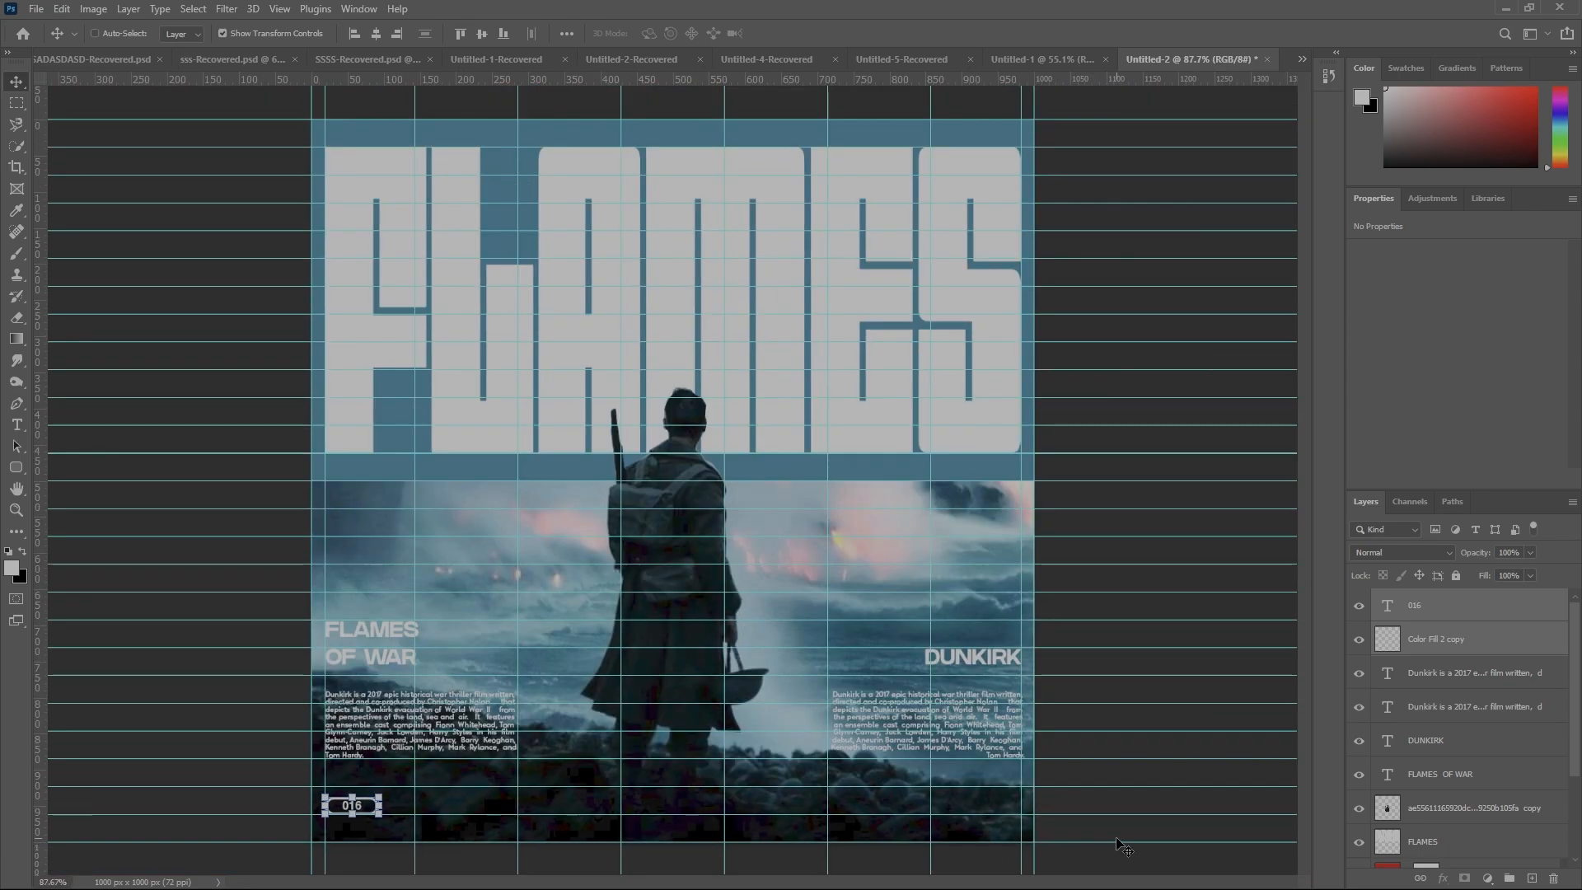
# Duplicate the 016 badge and place the copy level in the poster's lower-right corner, aligned with the right margin guide
pyautogui.hotkey('ctrl', 'j')
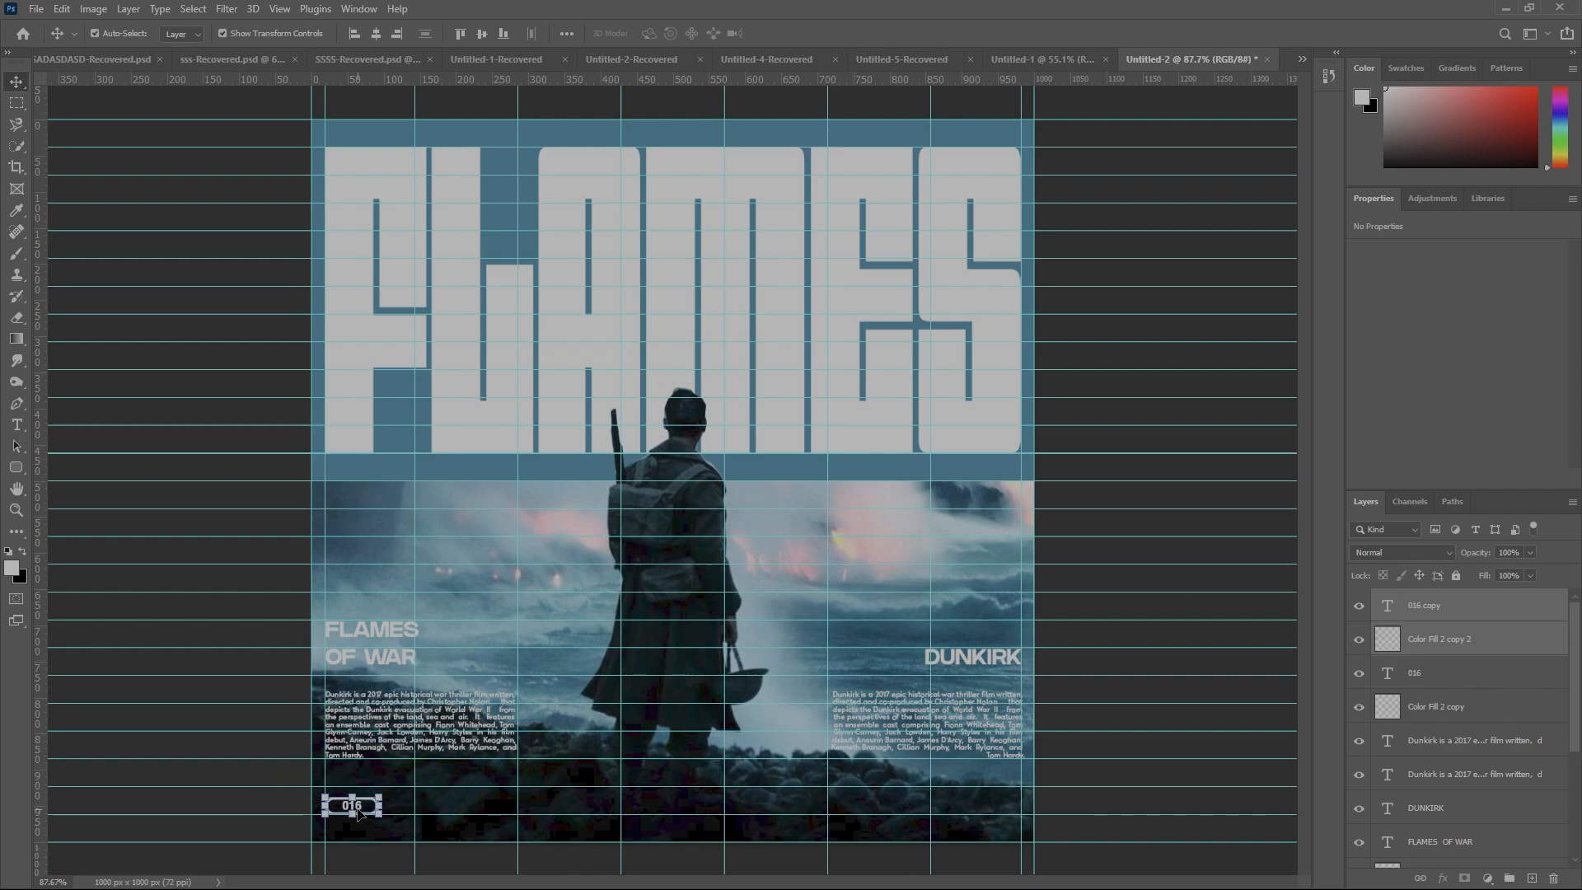
pyautogui.moveTo(358, 812); pyautogui.dragTo(1002, 811)
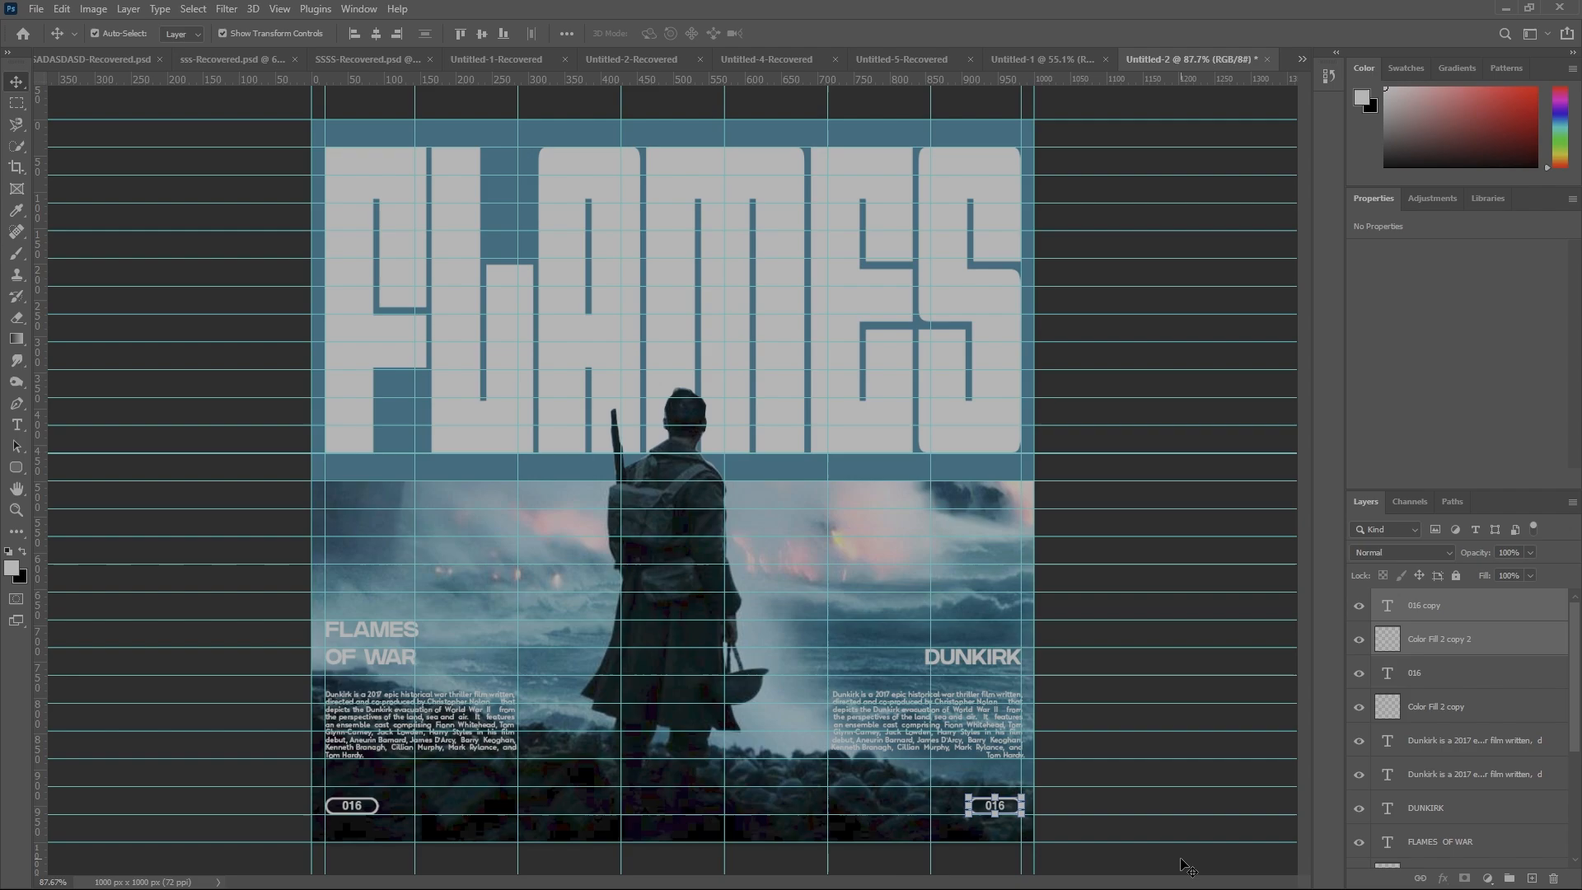
pyautogui.click(1137, 832)
# Clear all the guides from the poster
pyautogui.scroll(-3, 1131, 834)
pyautogui.scroll(2, 865, 659)
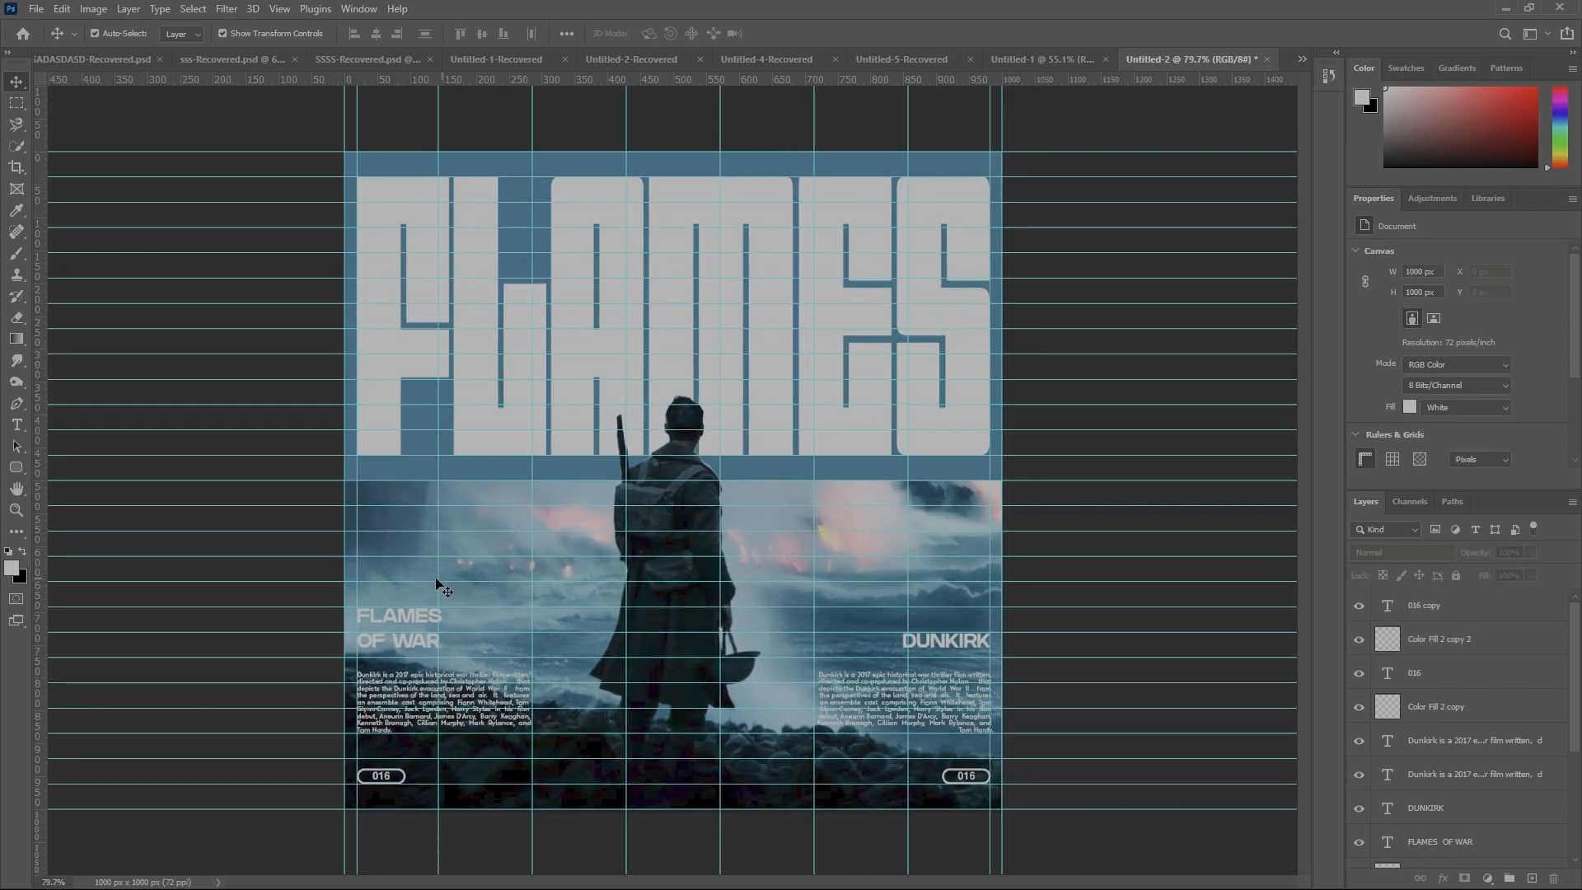
pyautogui.scroll(1, 395, 587)
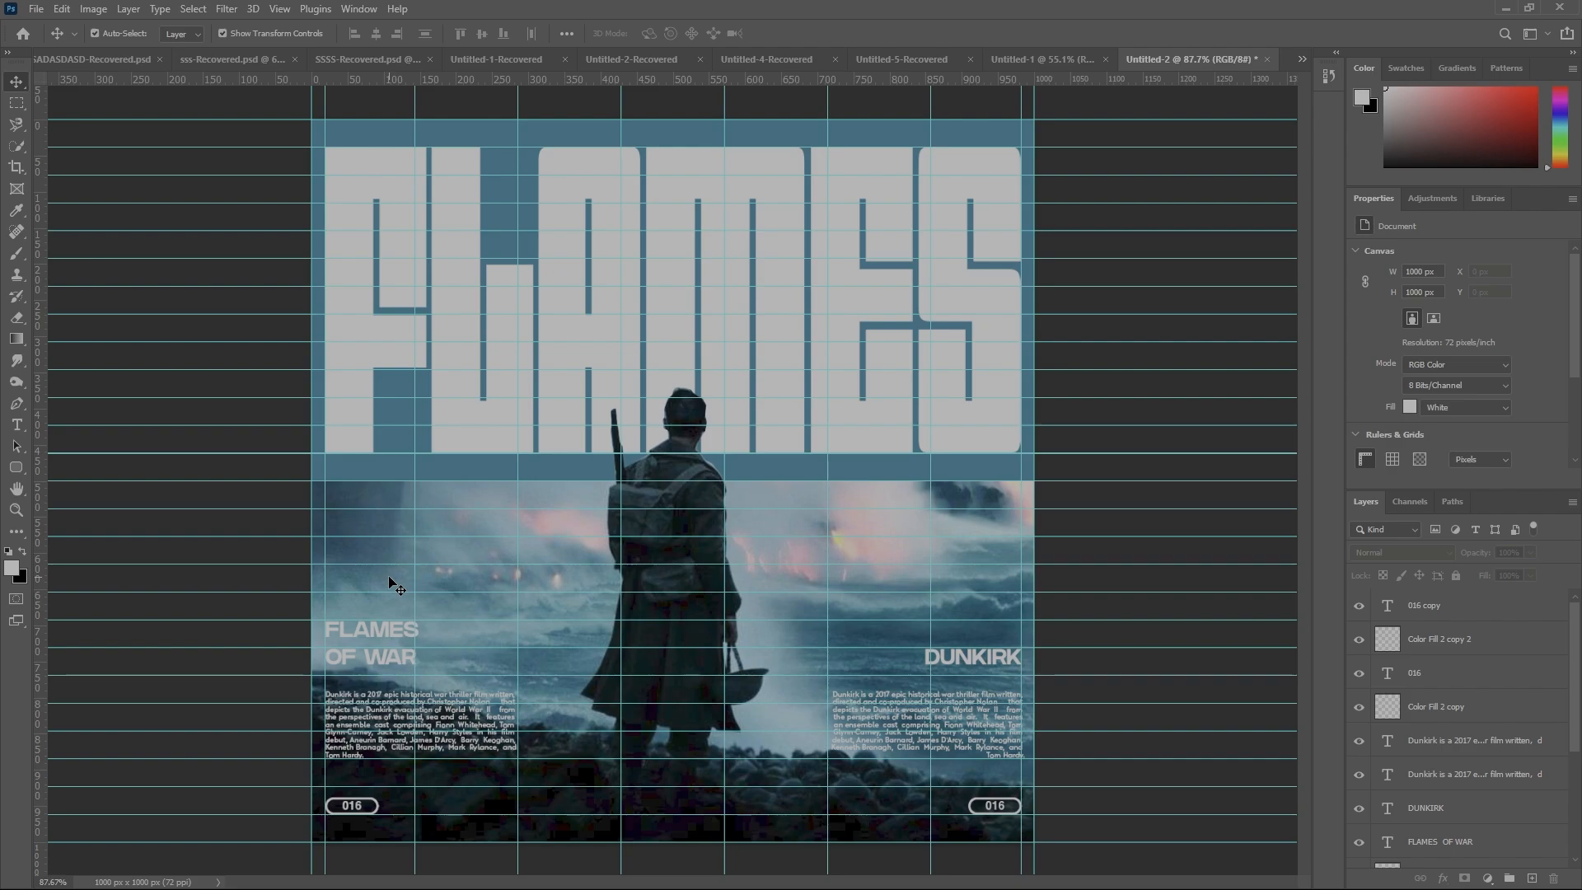
pyautogui.scroll(-2, 396, 586)
pyautogui.scroll(3, 388, 577)
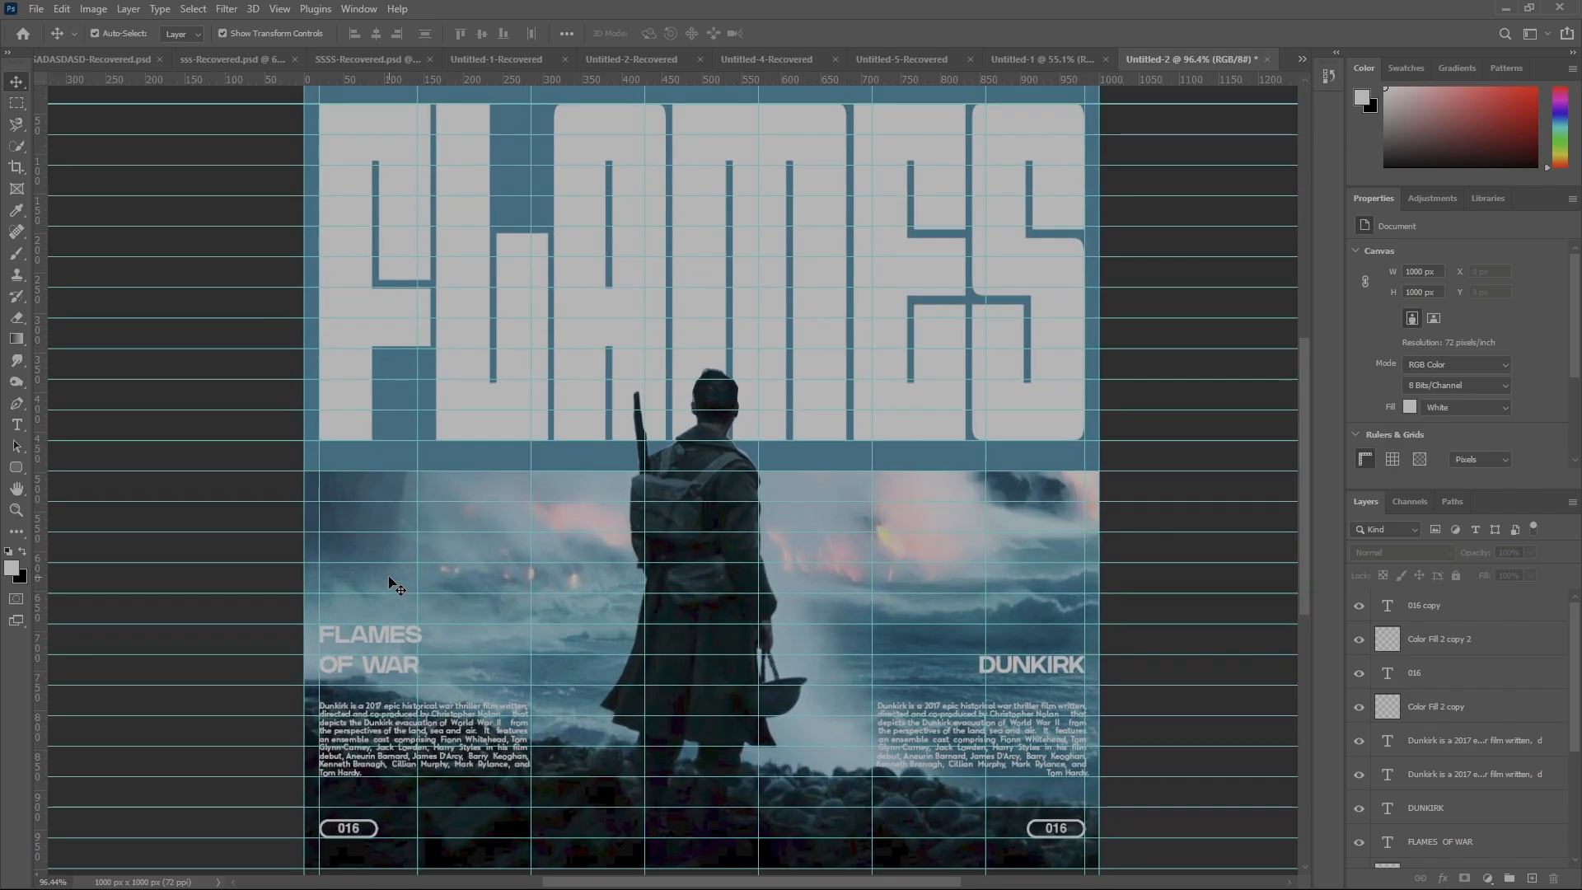
pyautogui.scroll(-3, 368, 564)
pyautogui.scroll(-4, 665, 473)
pyautogui.scroll(2, 656, 473)
pyautogui.click(279, 9)
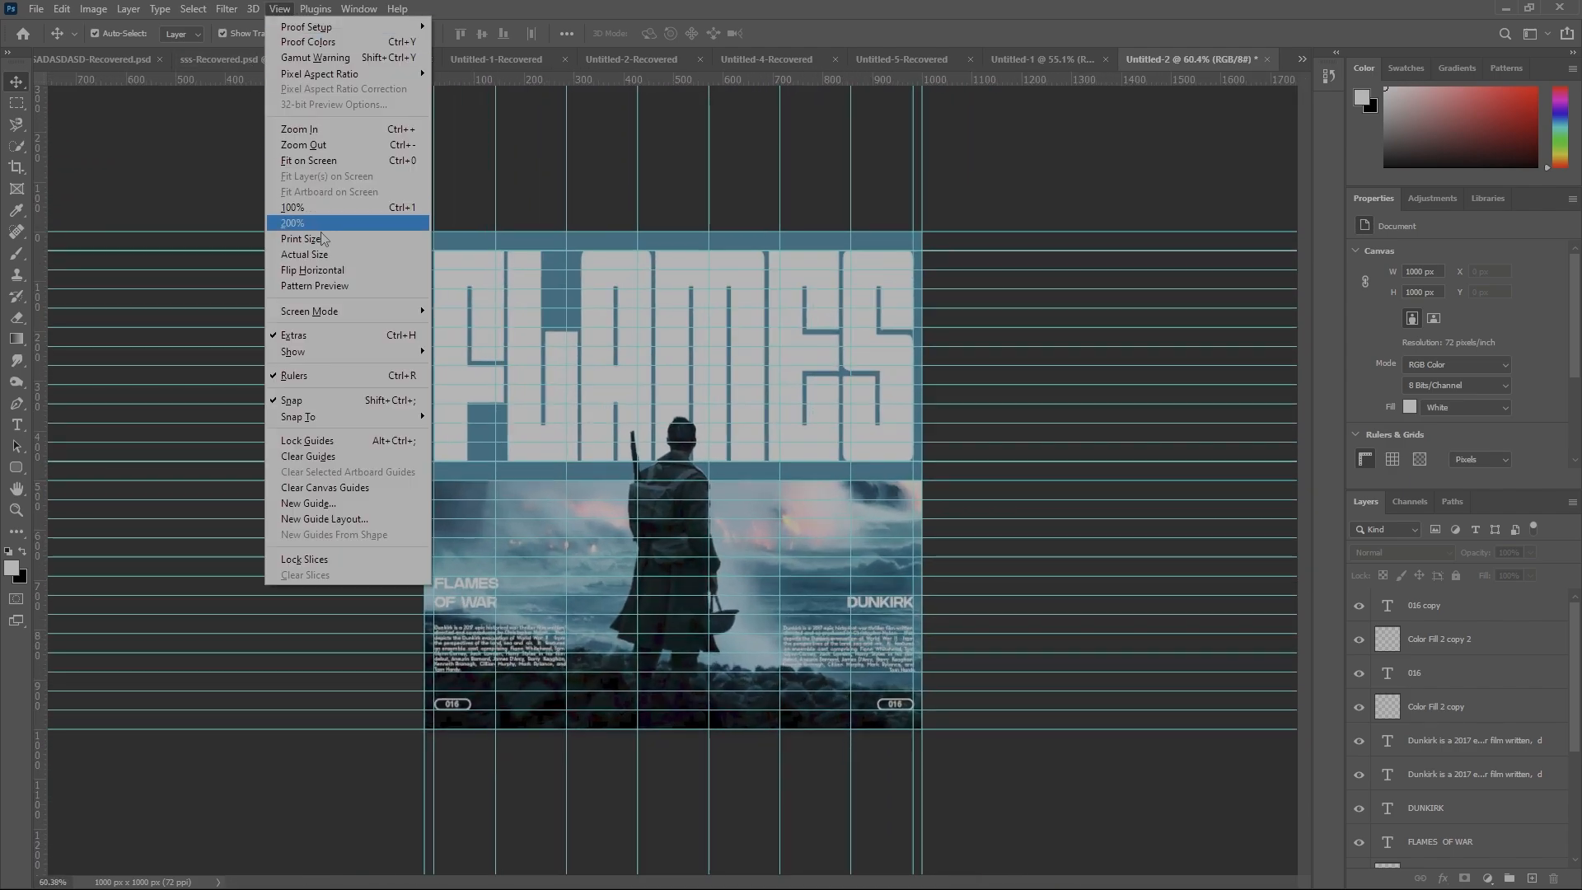
pyautogui.click(317, 457)
# Examine the whole poster without guides at several magnifications, checking the balance of title, labels, description blocks and badges
pyautogui.scroll(3, 1148, 706)
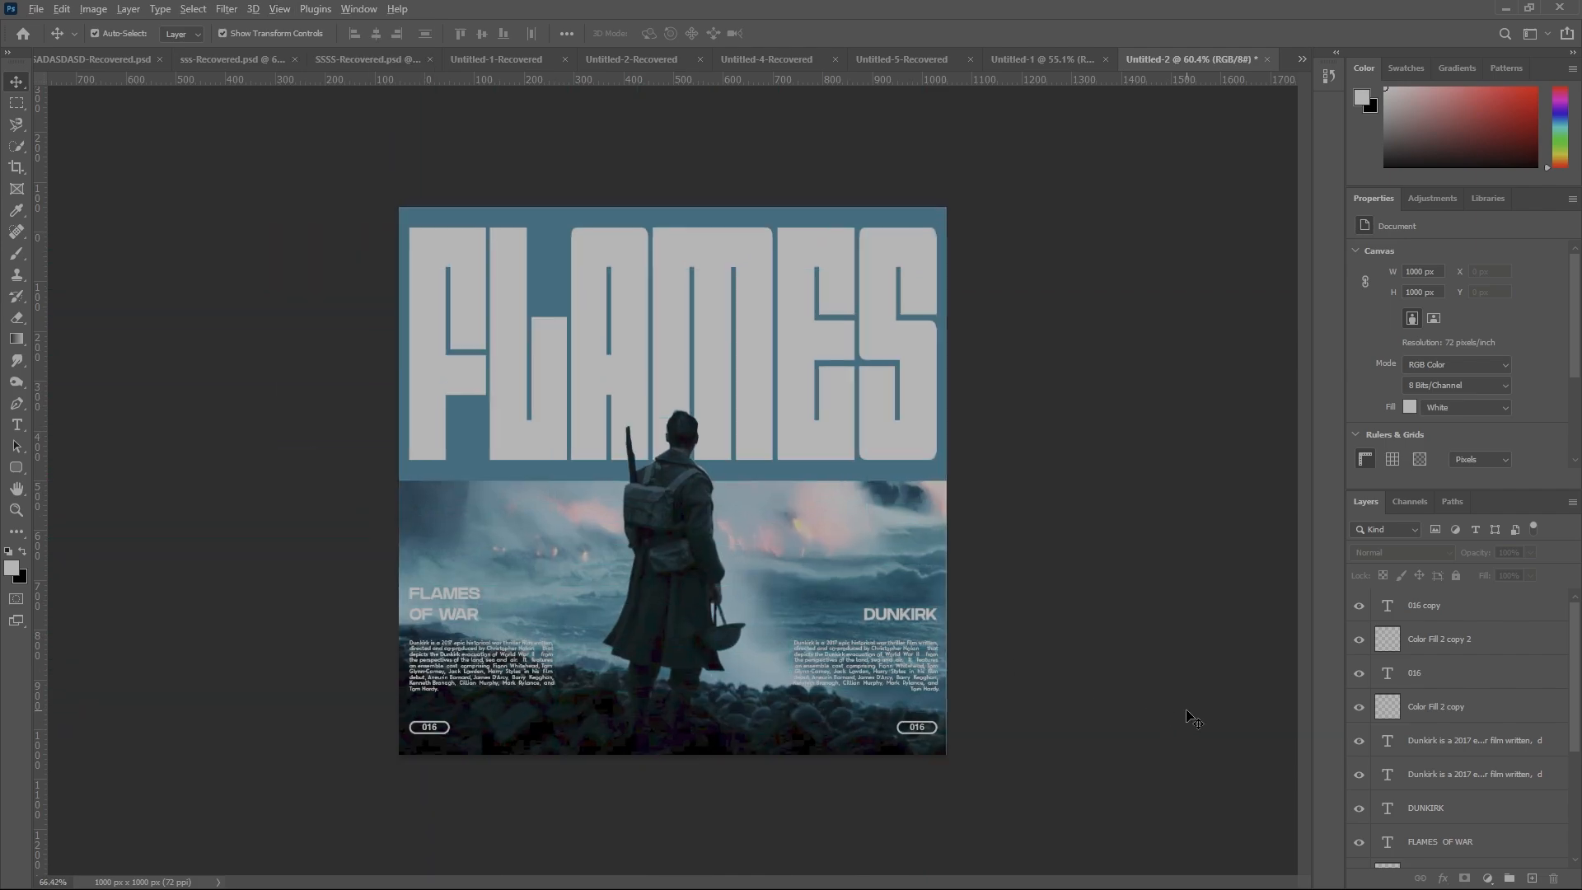
pyautogui.scroll(-2, 1191, 718)
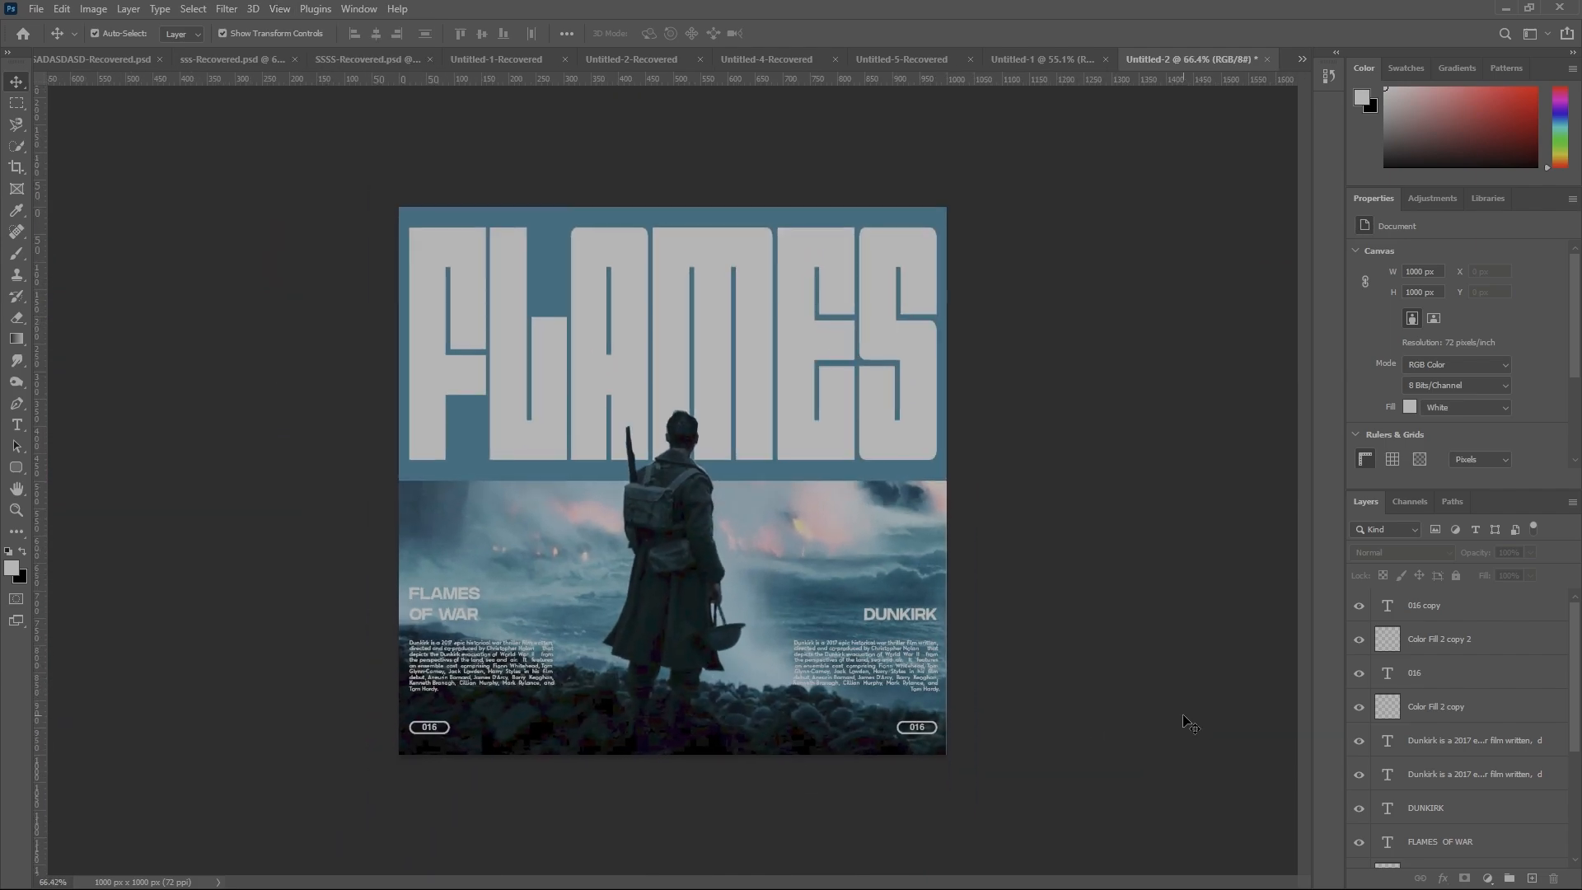
pyautogui.scroll(1, 1189, 721)
pyautogui.scroll(-2, 1189, 722)
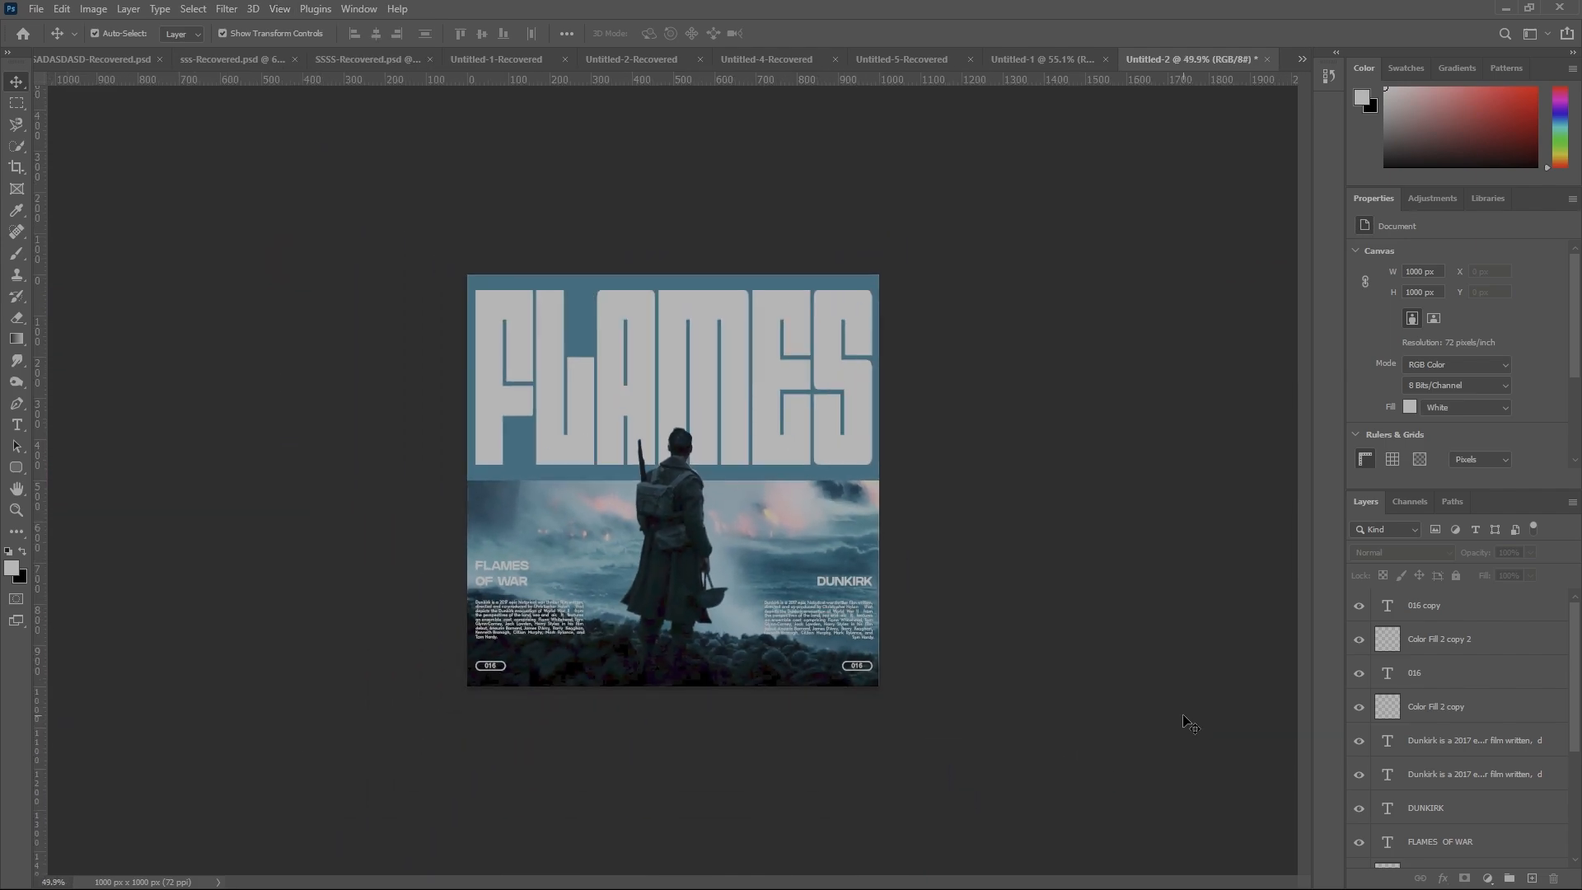
pyautogui.scroll(1, 1189, 722)
pyautogui.scroll(1, 1188, 721)
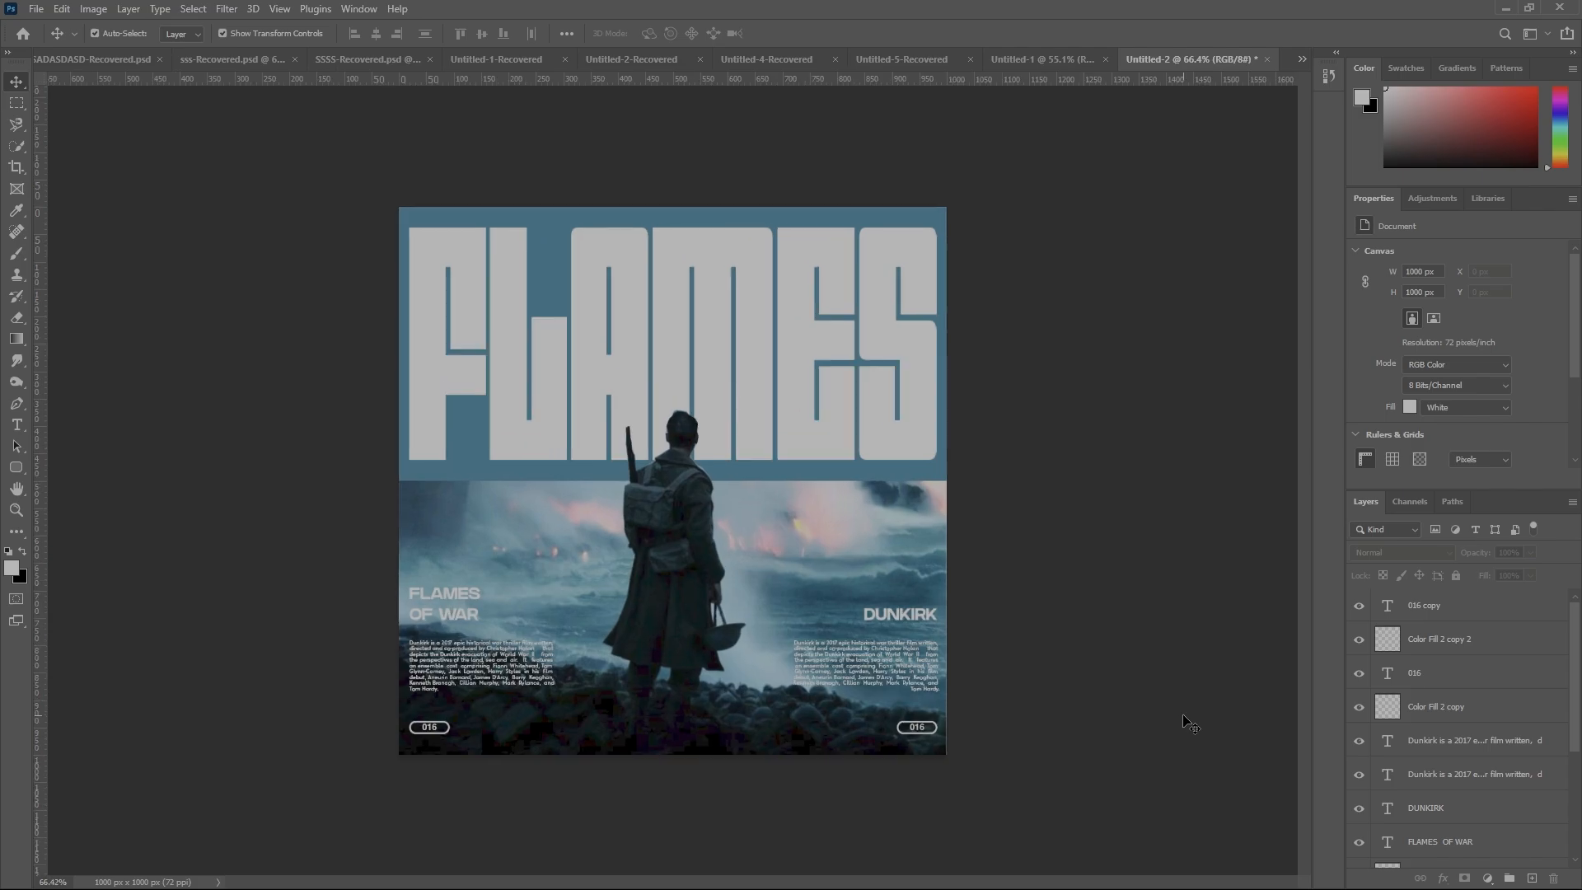
pyautogui.scroll(3, 1188, 722)
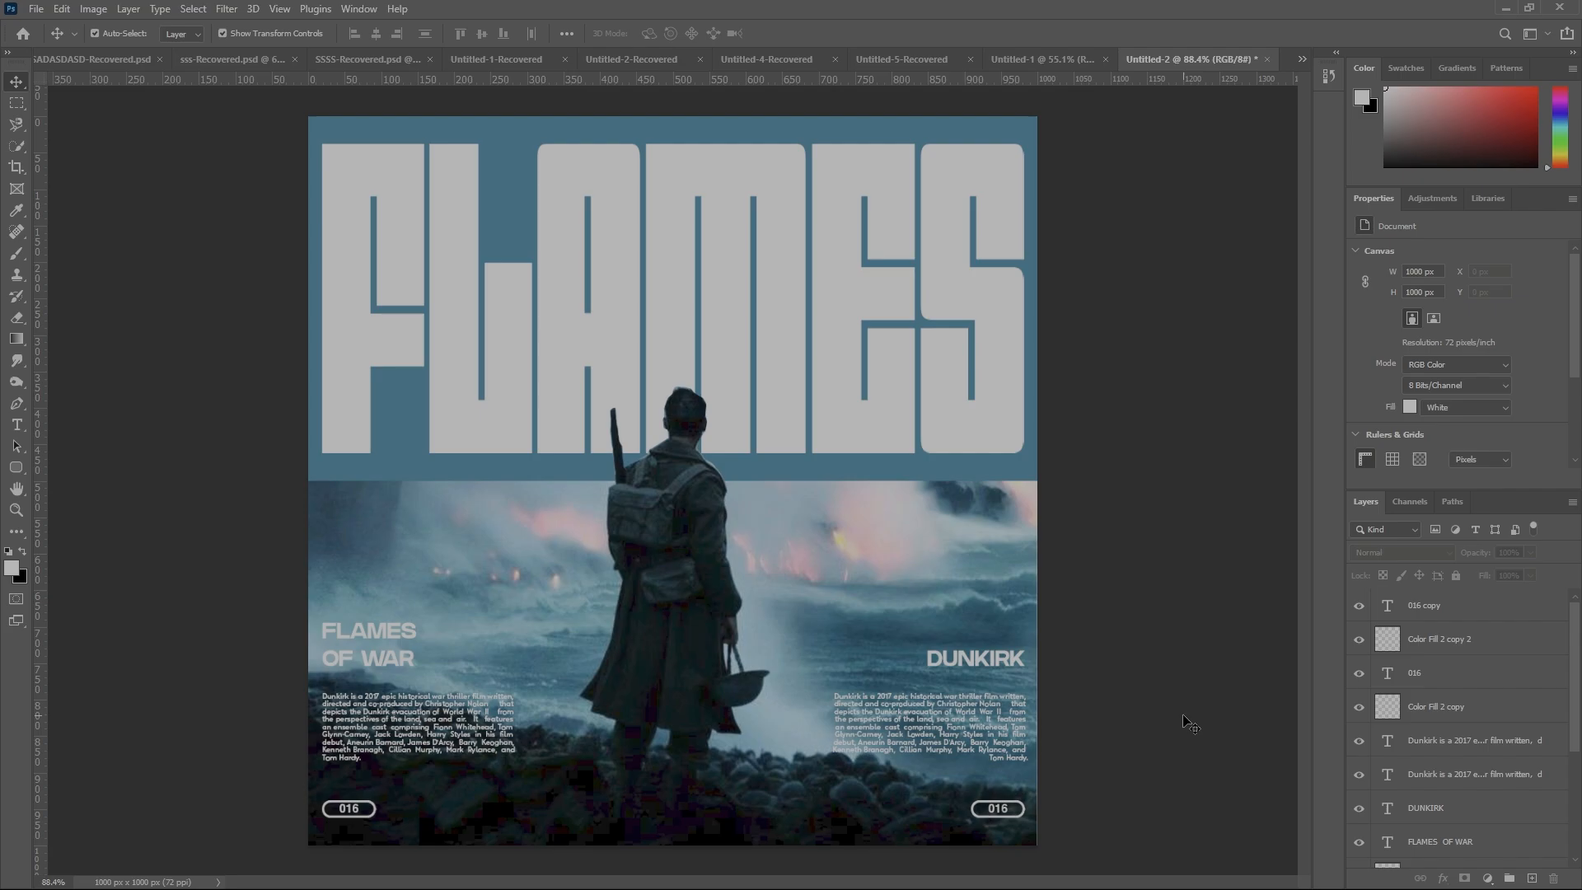
pyautogui.scroll(-1, 1189, 722)
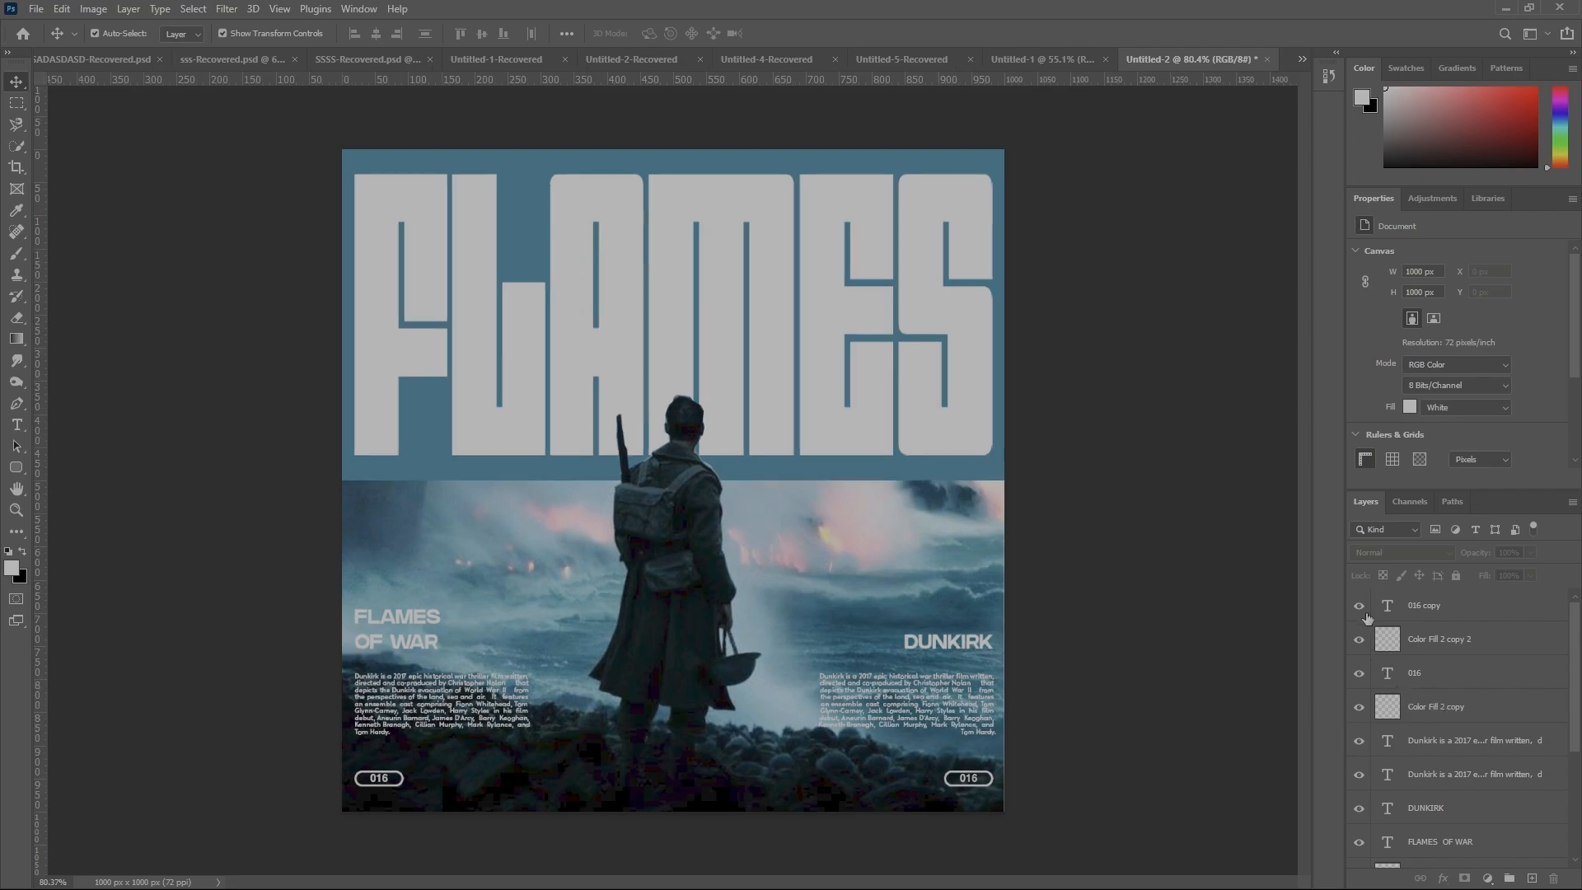
# Hide the 016 badges, both description blocks and the DUNKIRK and FLAMES OF WAR label layers
pyautogui.moveTo(1365, 614); pyautogui.dragTo(1362, 775)
pyautogui.moveTo(1357, 838); pyautogui.dragTo(1360, 833)
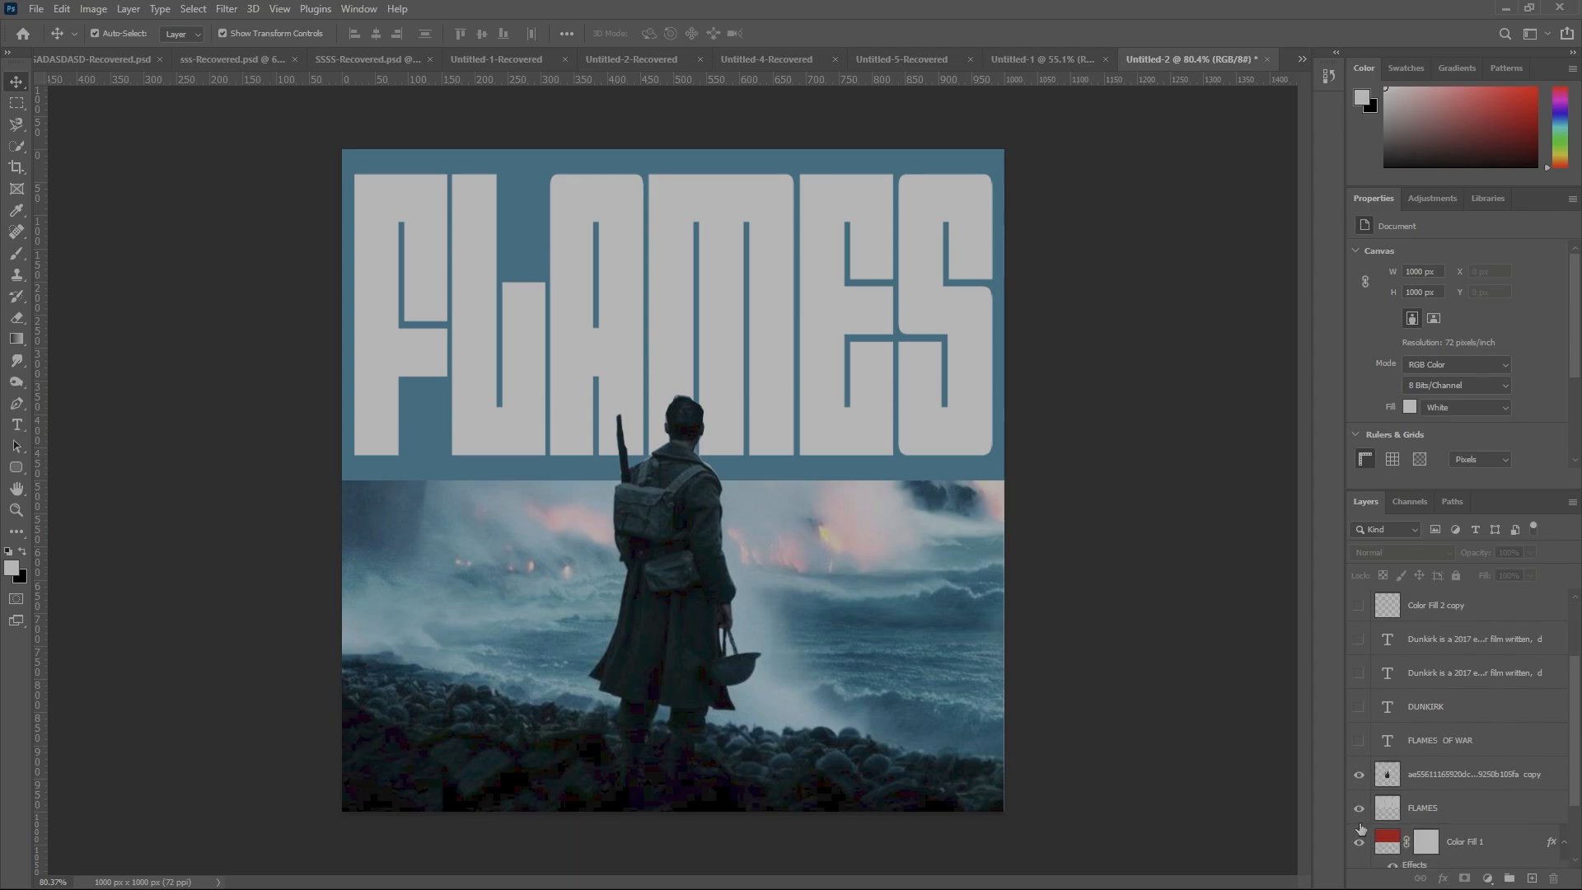
# Merge the remaining visible artwork into the background and unlock it as a regular layer
pyautogui.scroll(-3, 1360, 828)
pyautogui.rightClick(1438, 814)
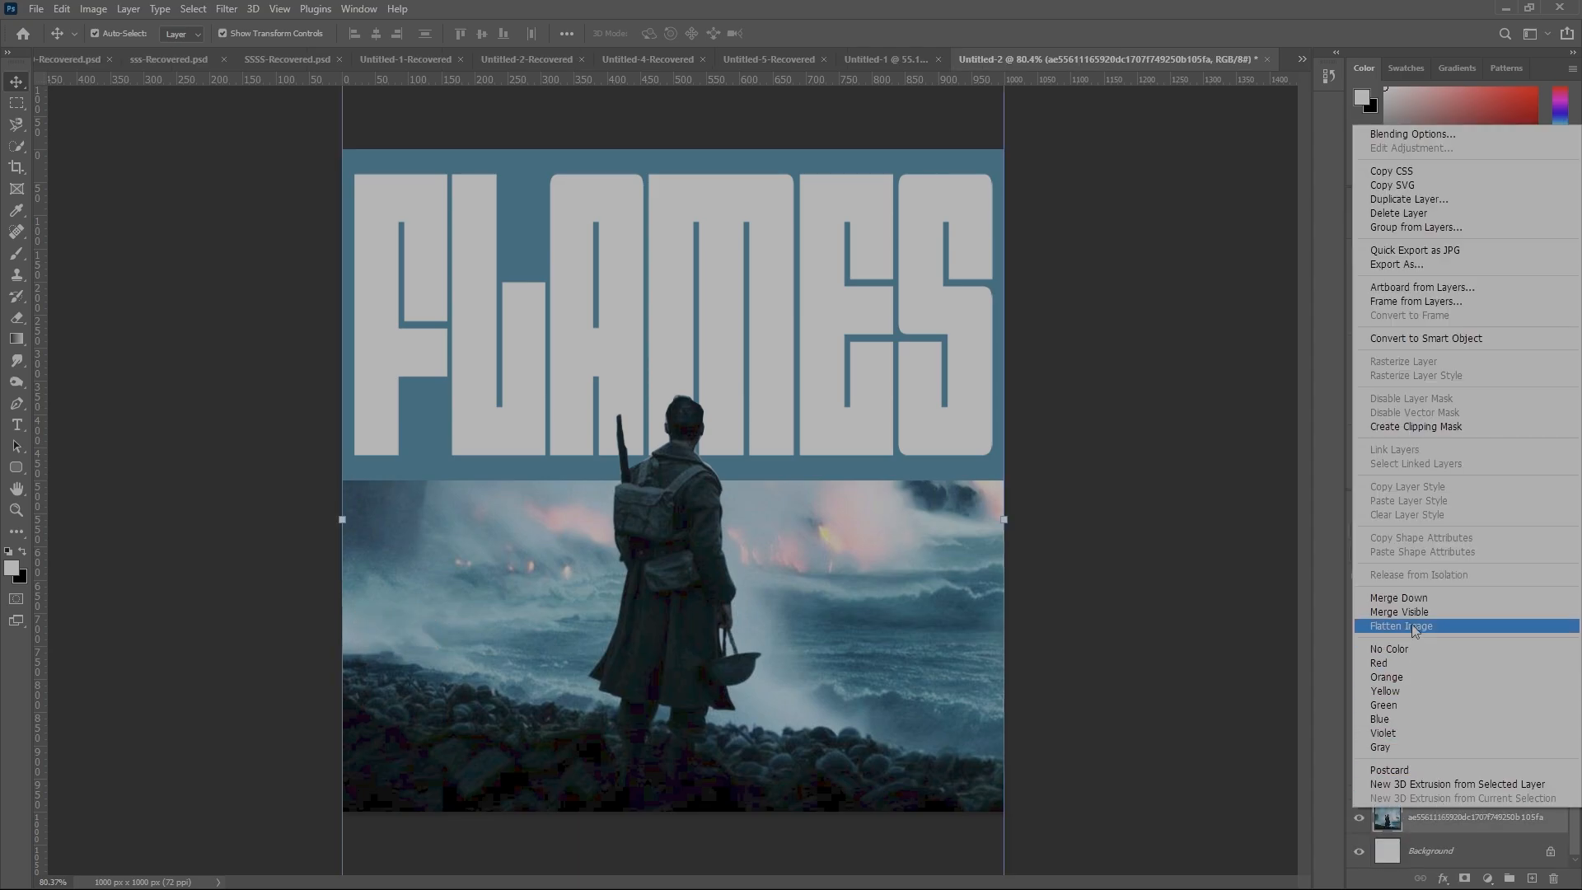
pyautogui.click(1401, 597)
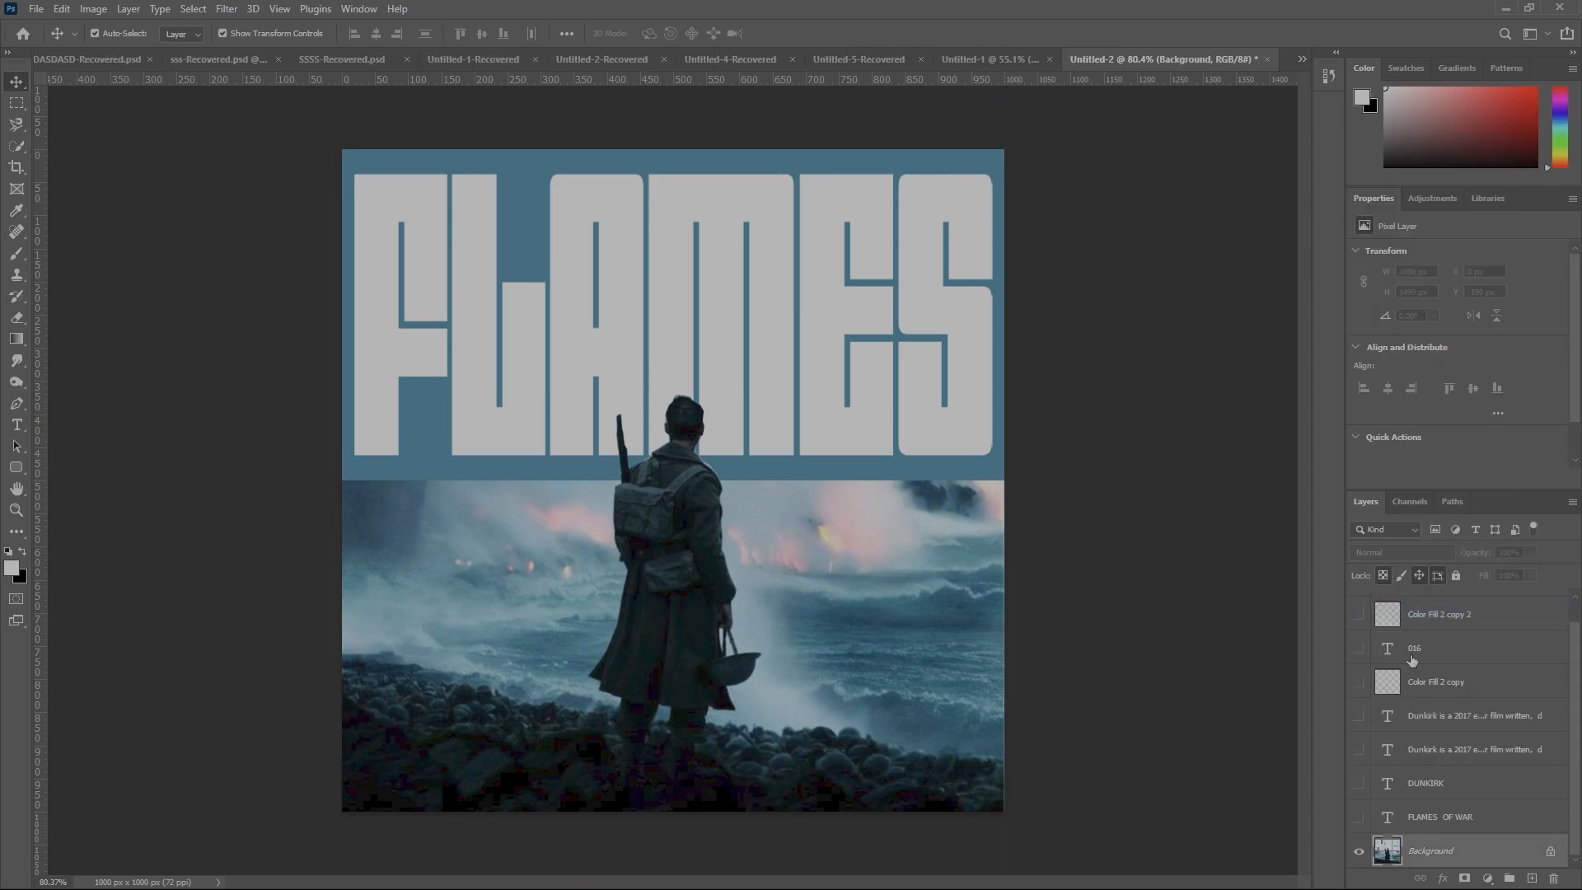
pyautogui.click(1552, 853)
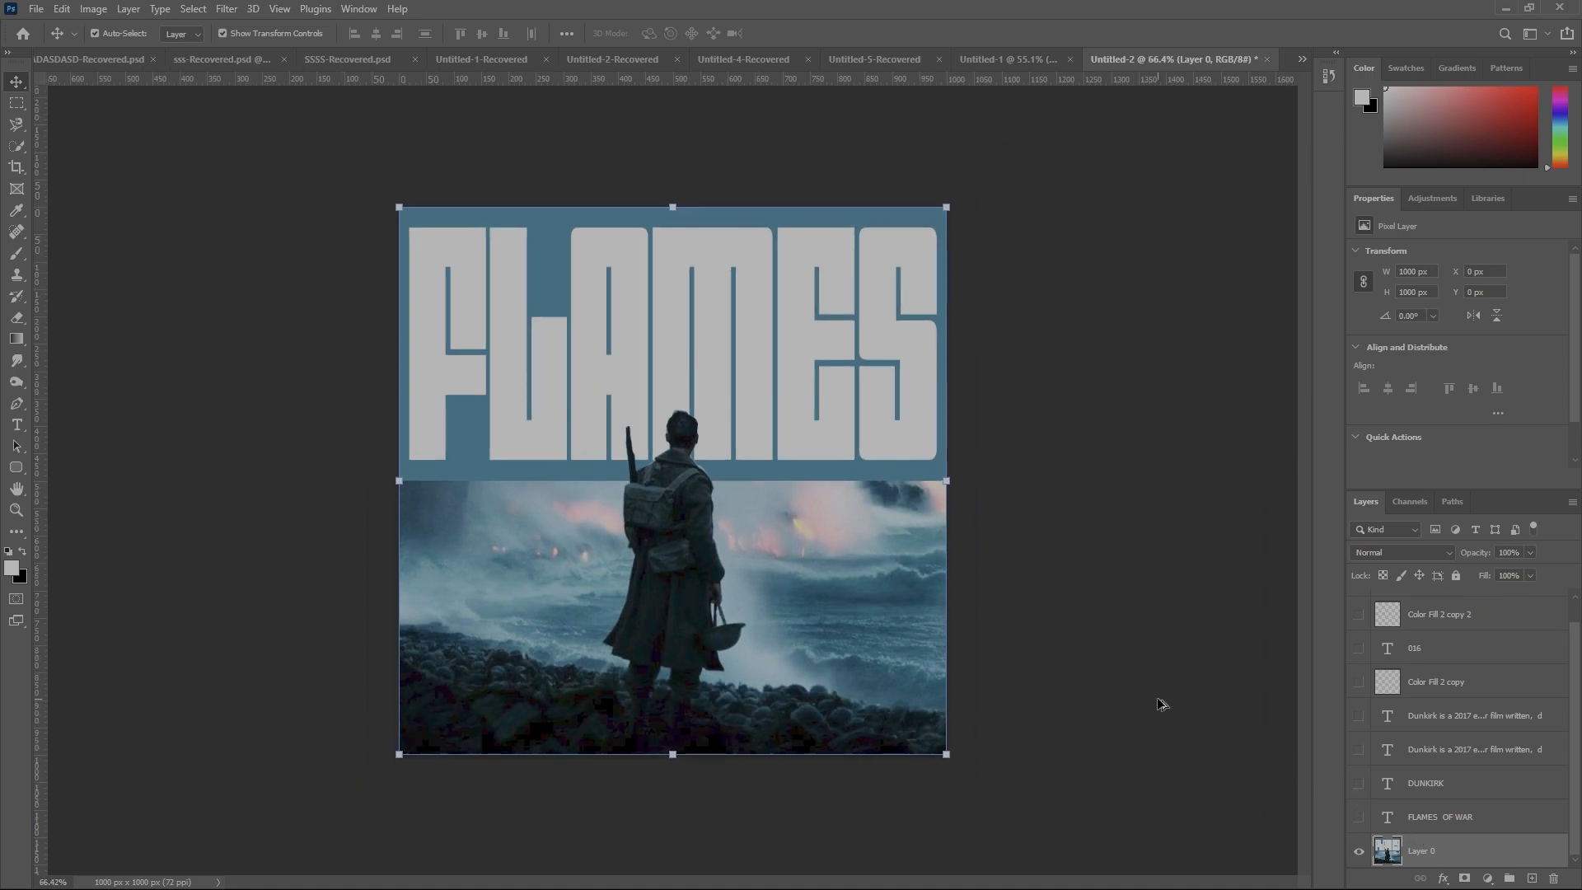
pyautogui.click(226, 9)
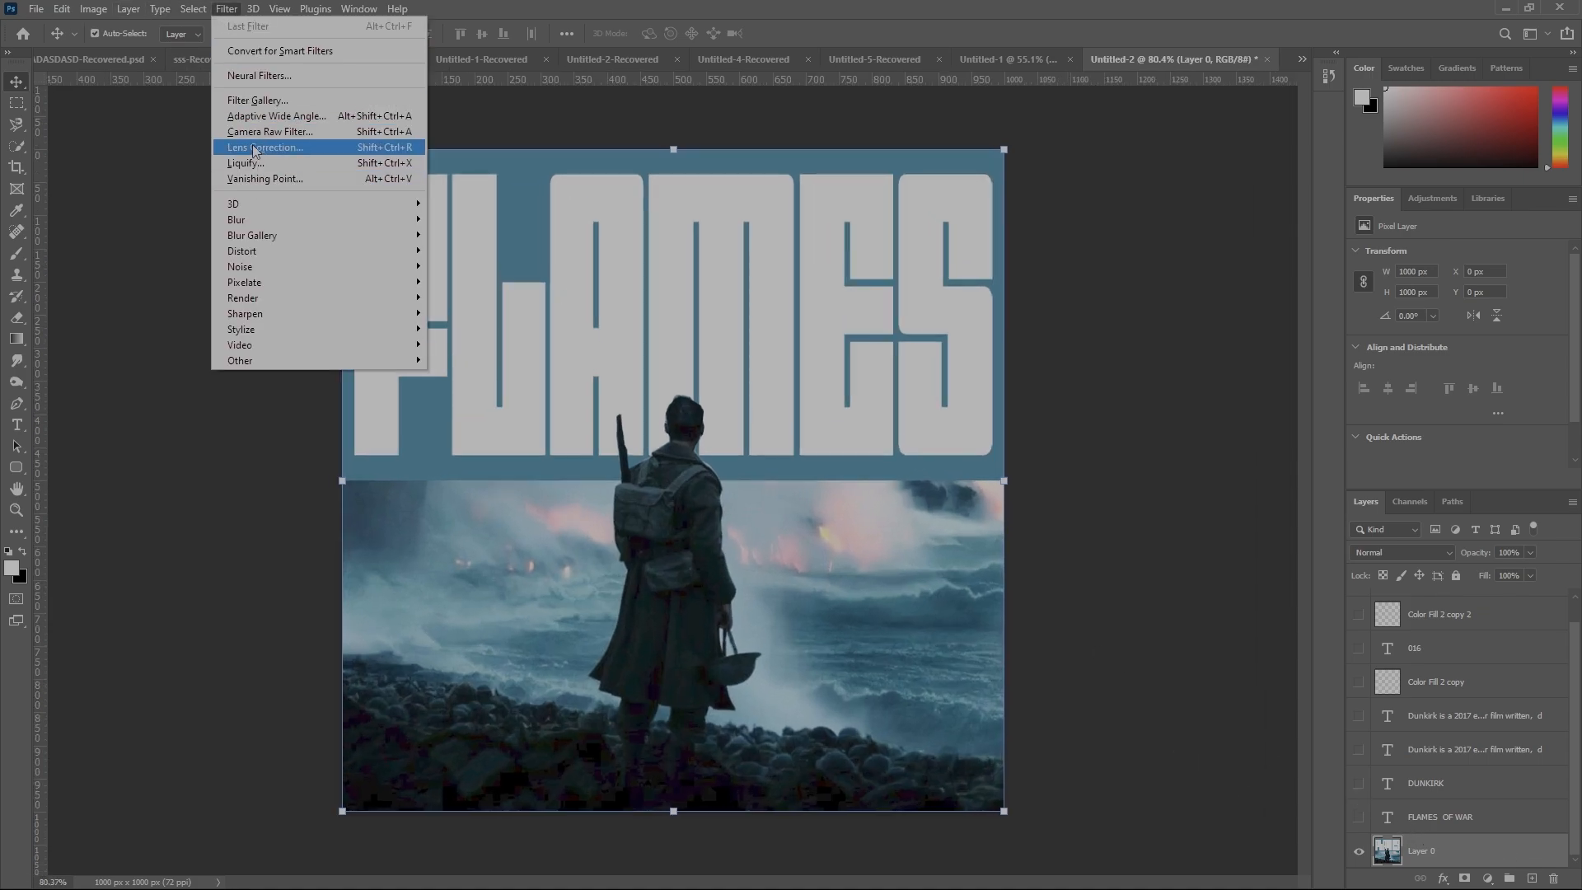
pyautogui.press('Escape')
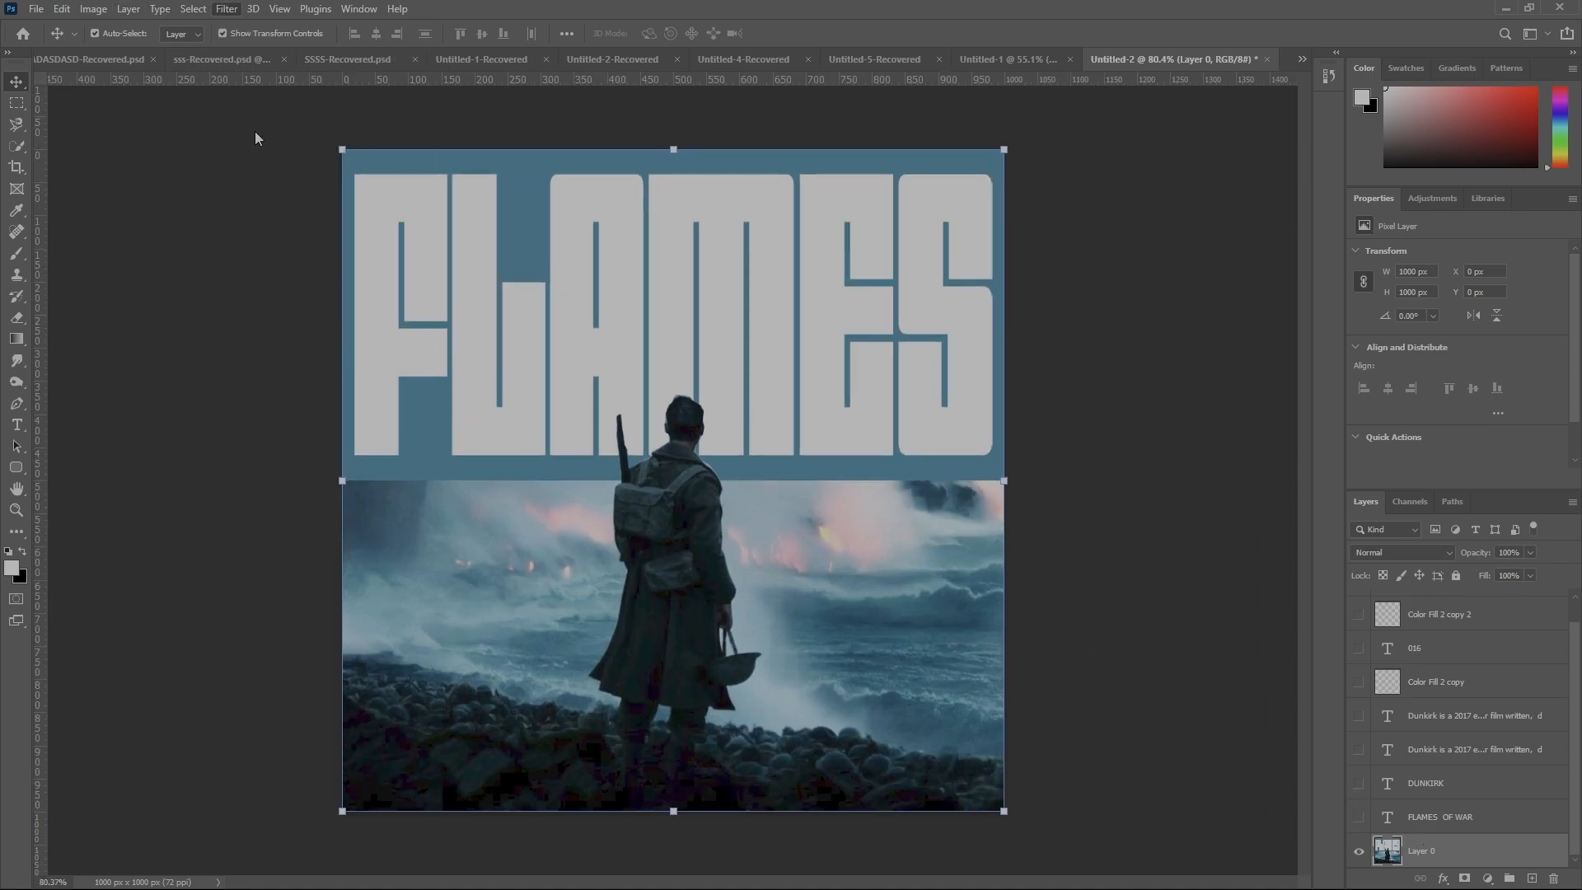
pyautogui.hotkey('ctrl', 'alt', 'f')
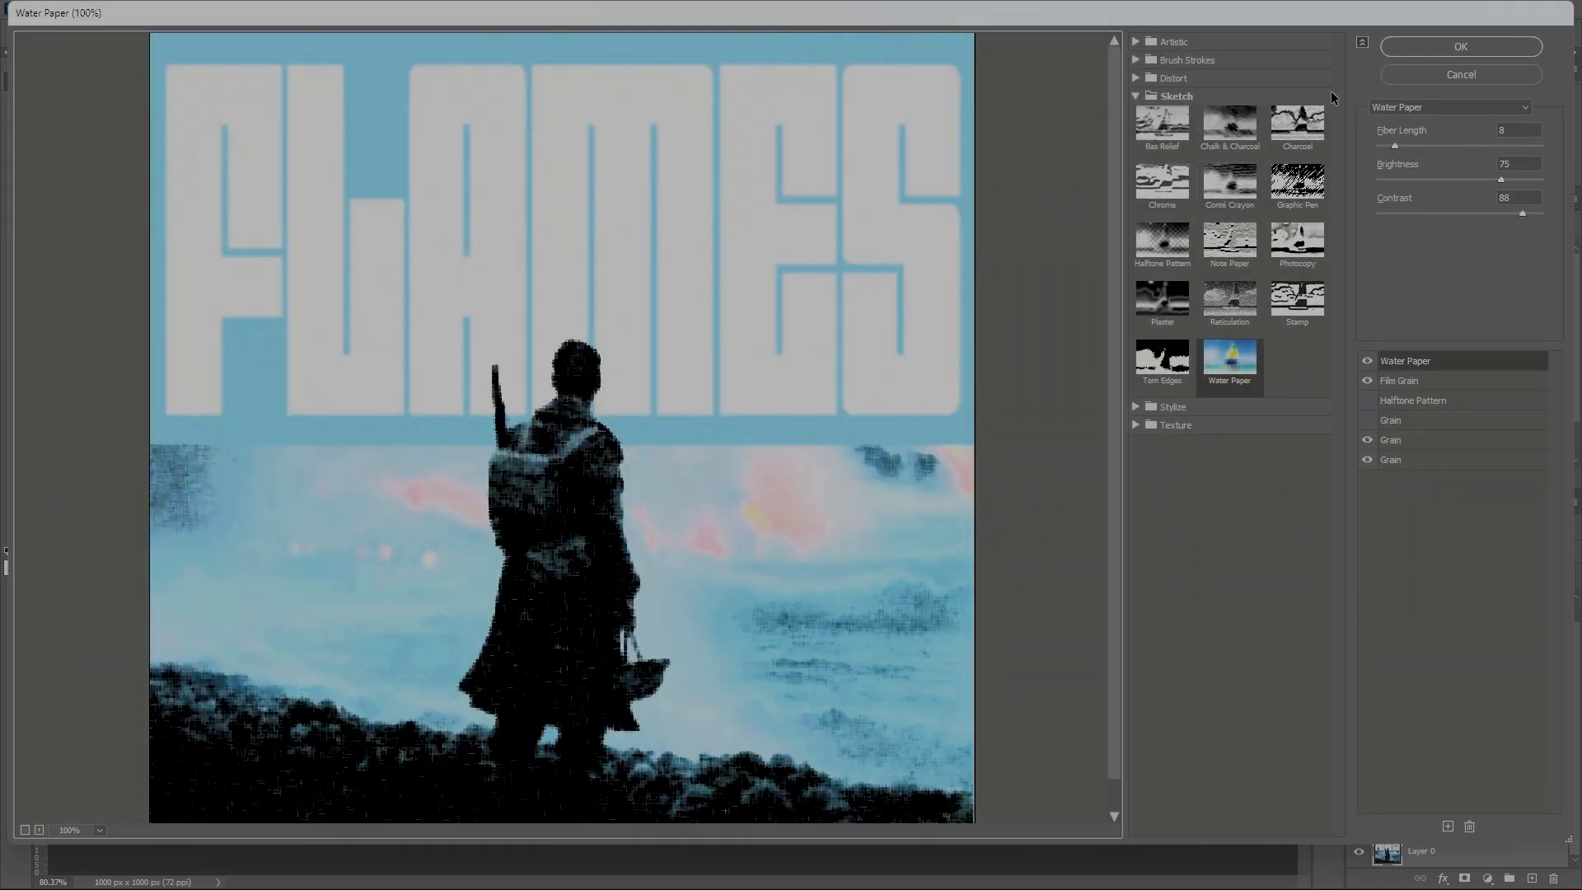
pyautogui.click(1430, 79)
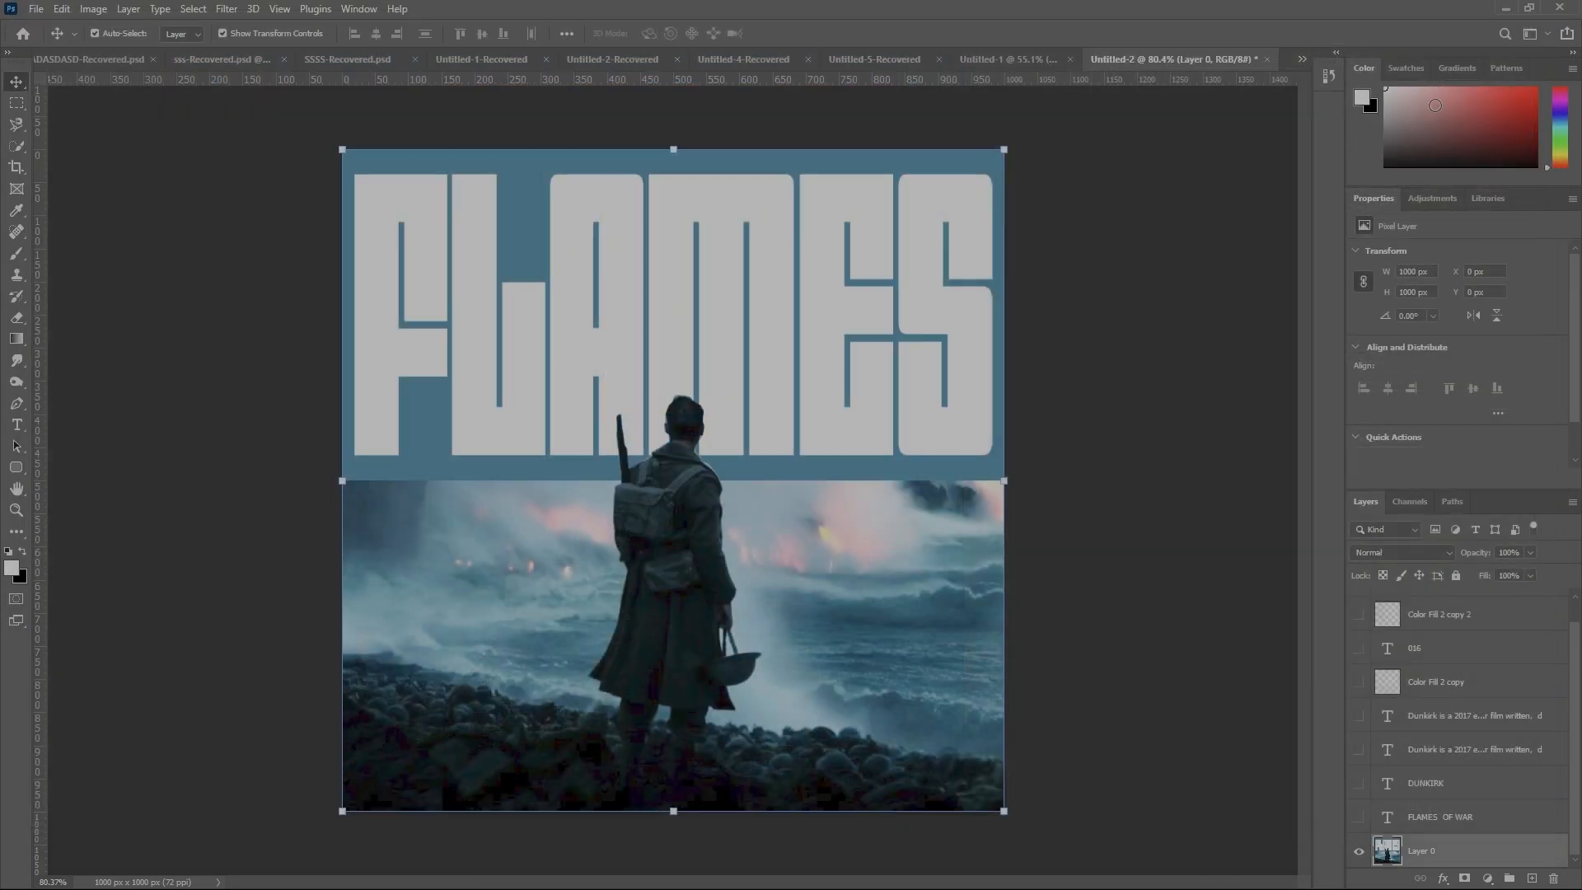
# Duplicate the merged artwork layer and switch off the Water Paper effect for the copy in the Filter Gallery
pyautogui.scroll(-1, 1422, 622)
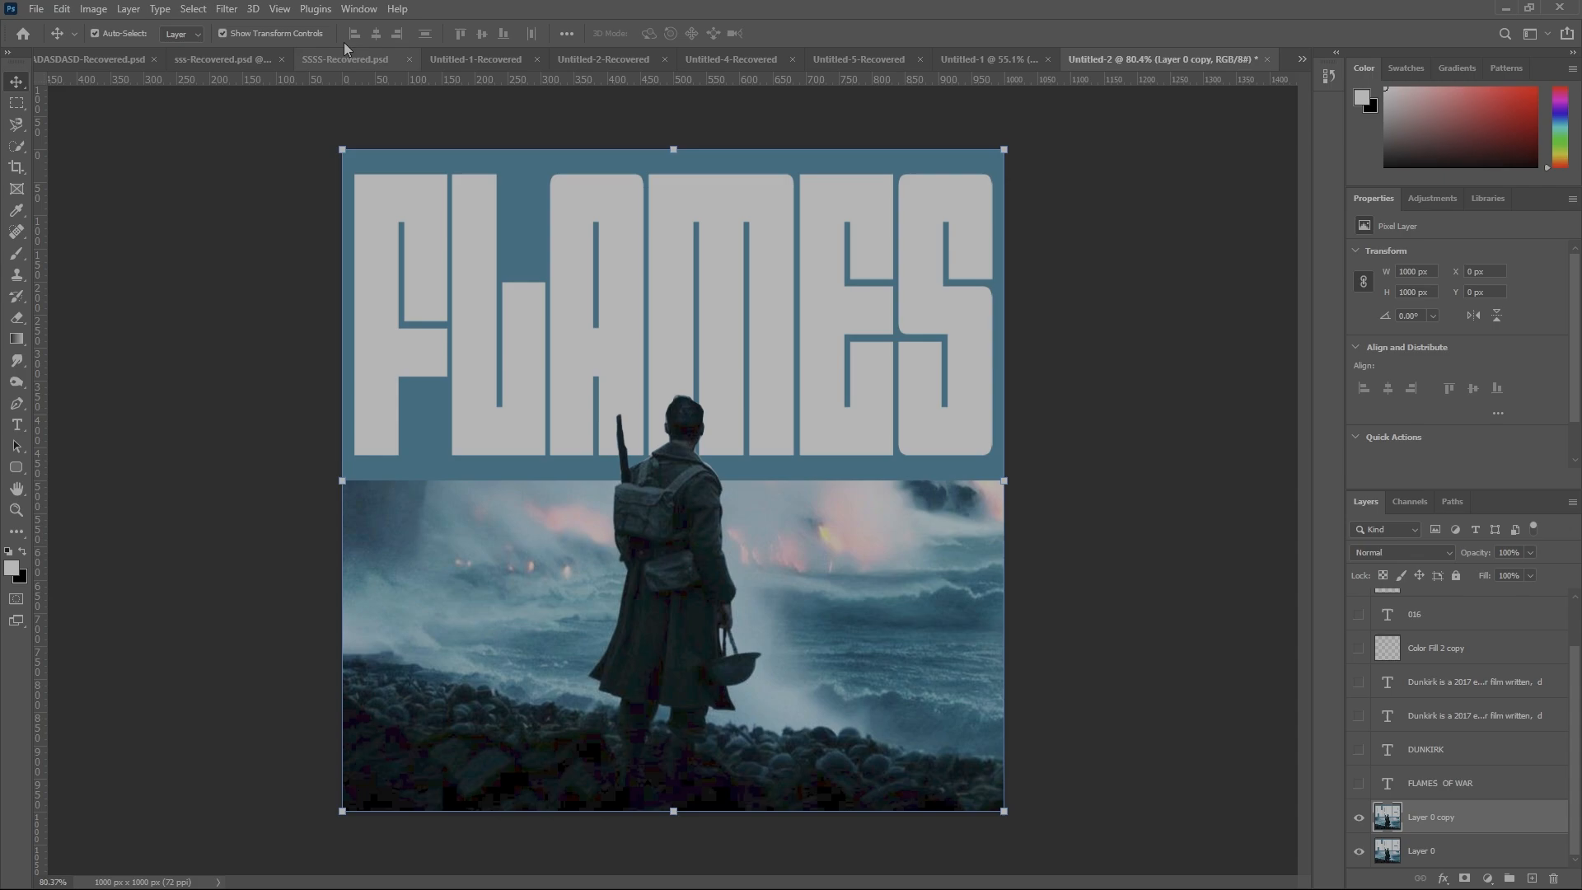
pyautogui.click(226, 9)
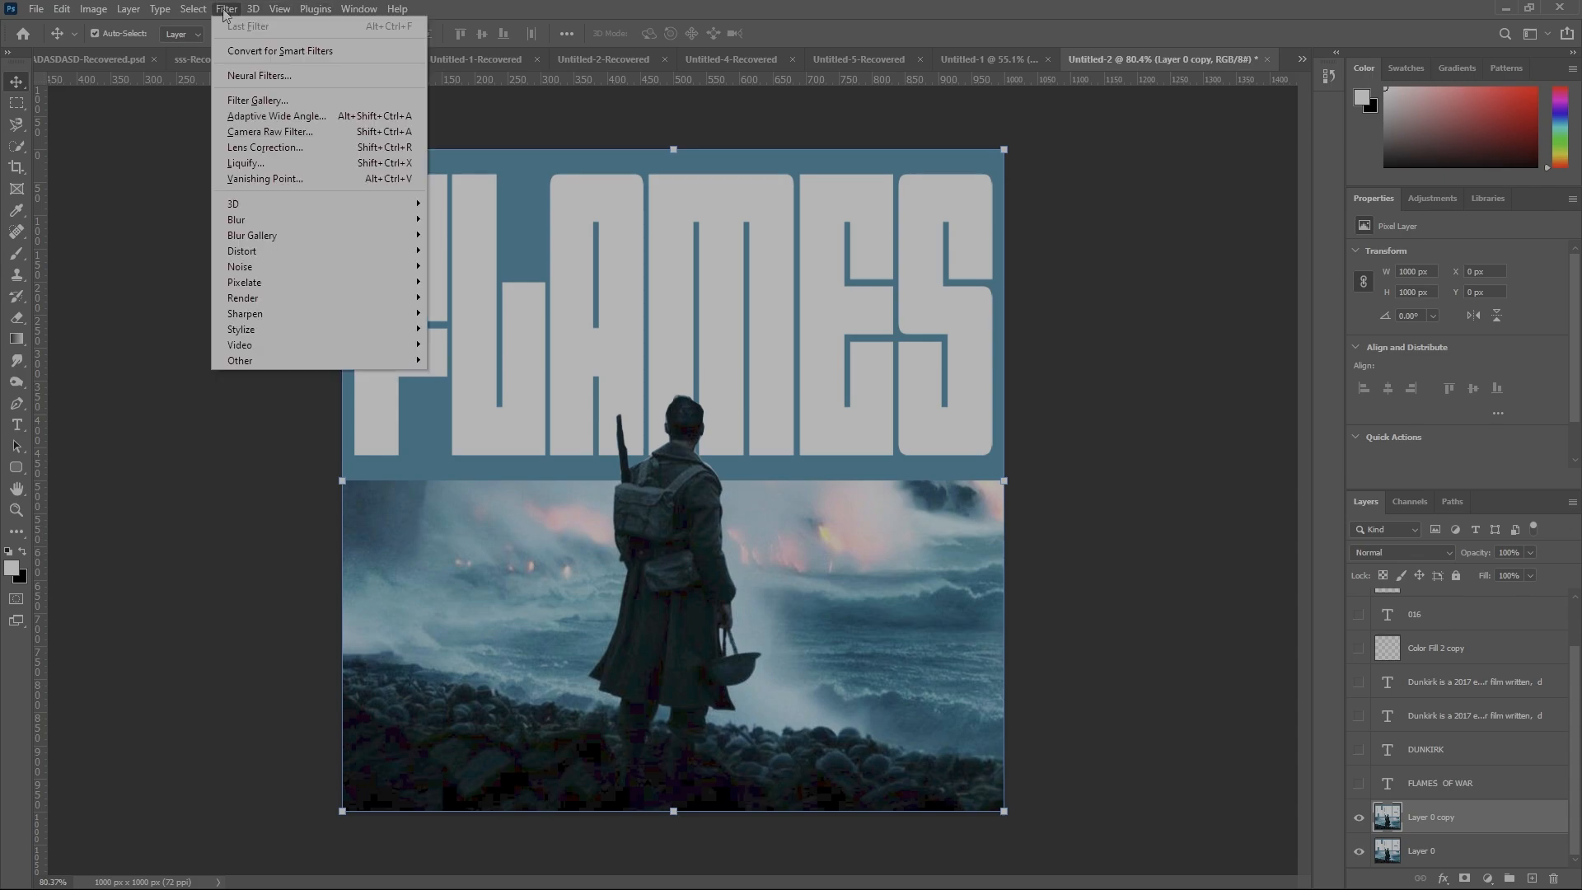
pyautogui.click(270, 102)
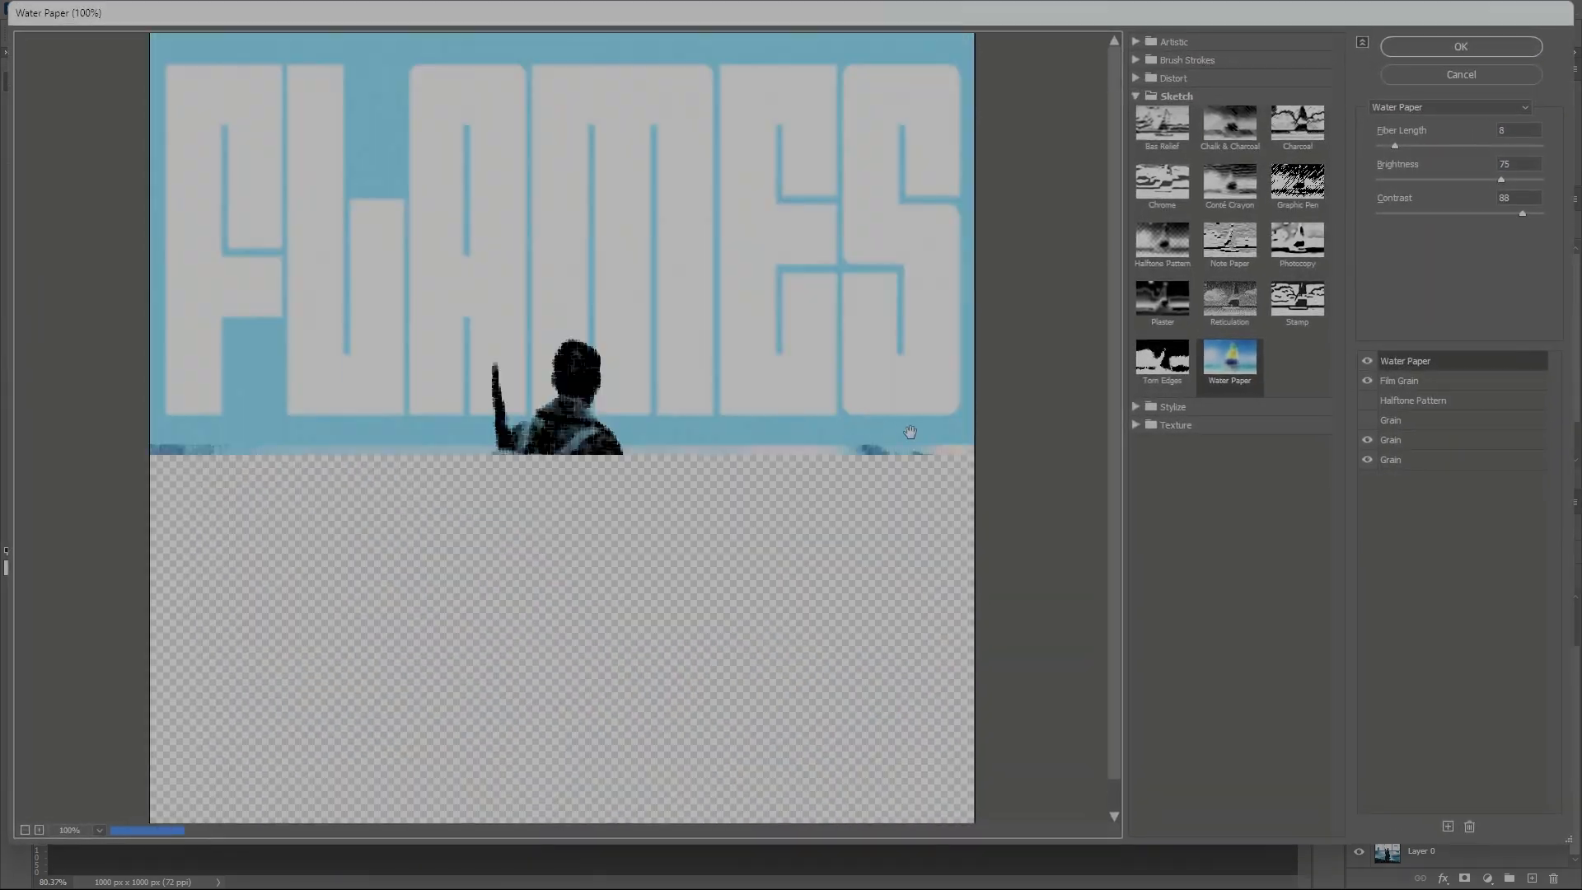
pyautogui.click(1366, 360)
pyautogui.hotkey('ctrl', '0')
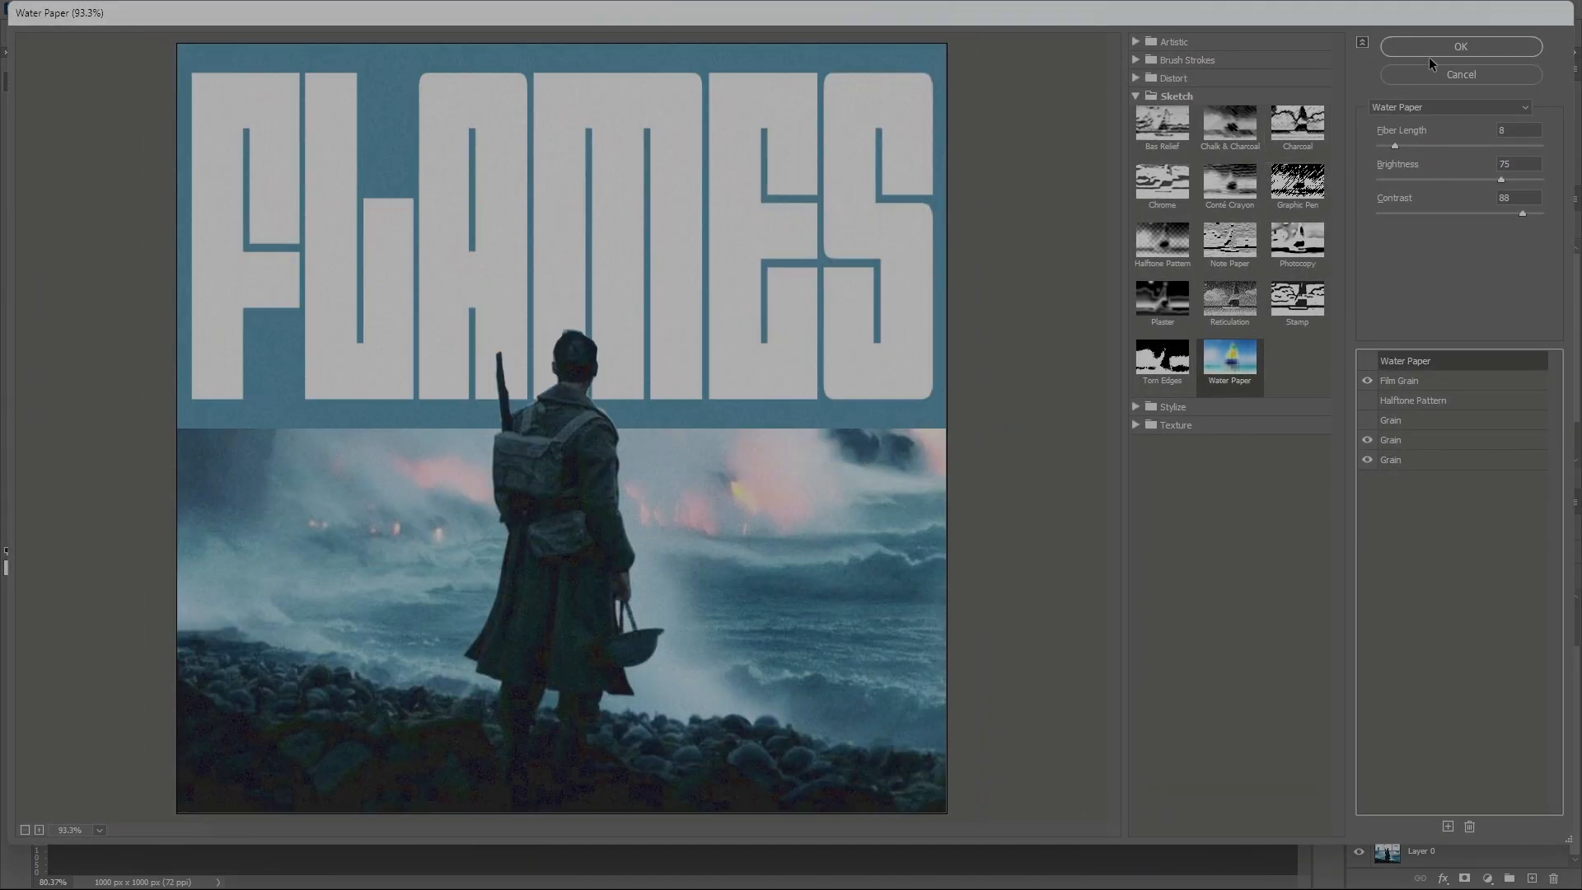
# Apply Film Grain 2 and two Soft Grain effects, intensity 12 with contrast 61 and intensity 0 with contrast 40, to the copy
pyautogui.click(1416, 382)
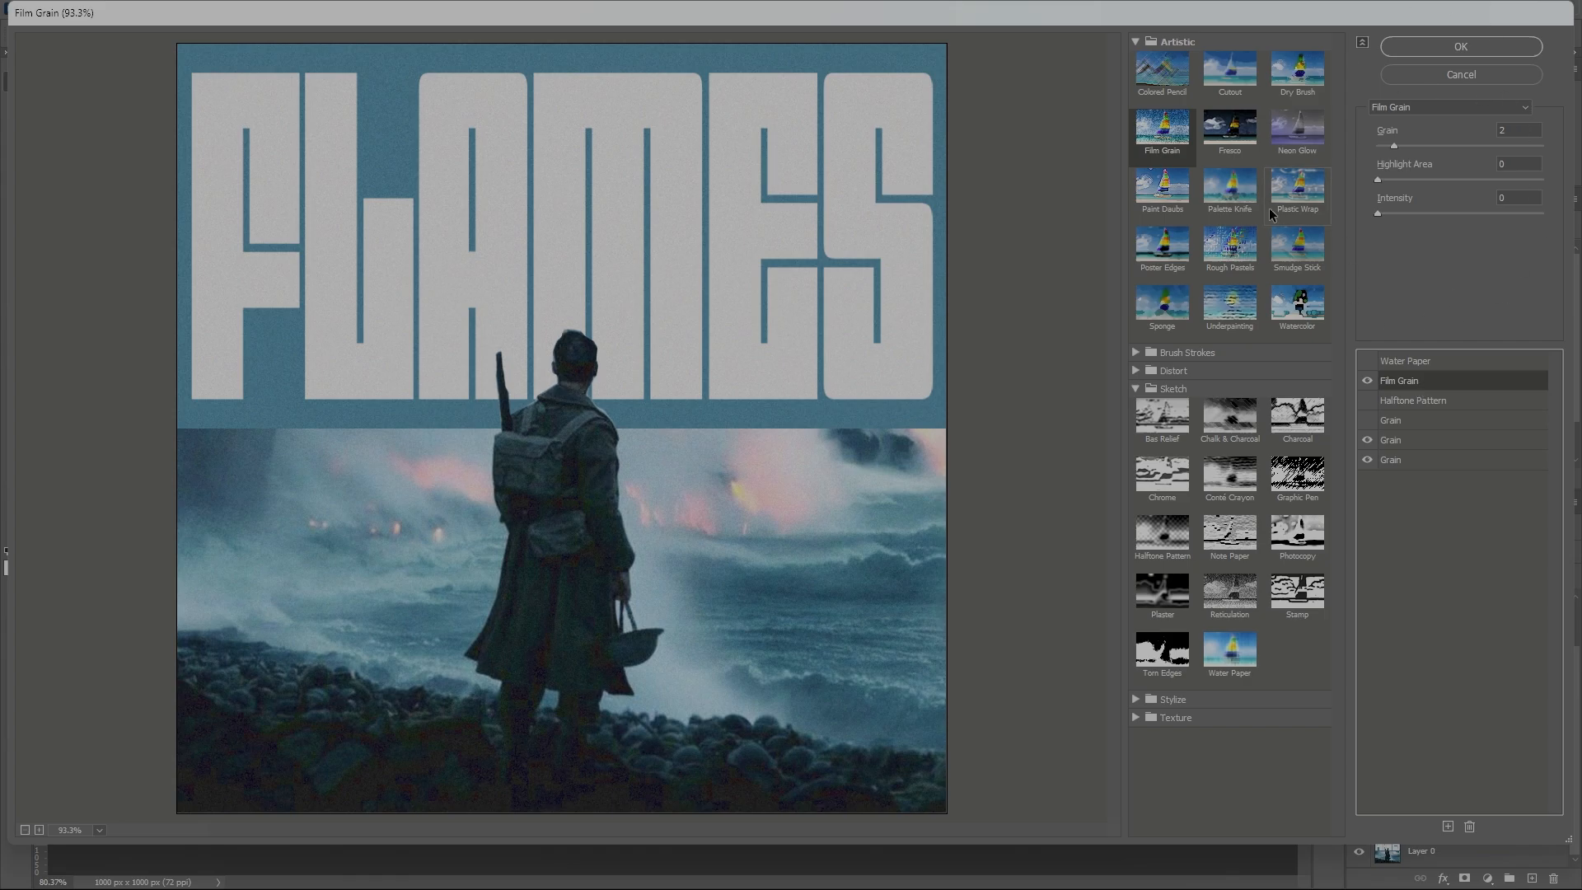
pyautogui.click(1415, 441)
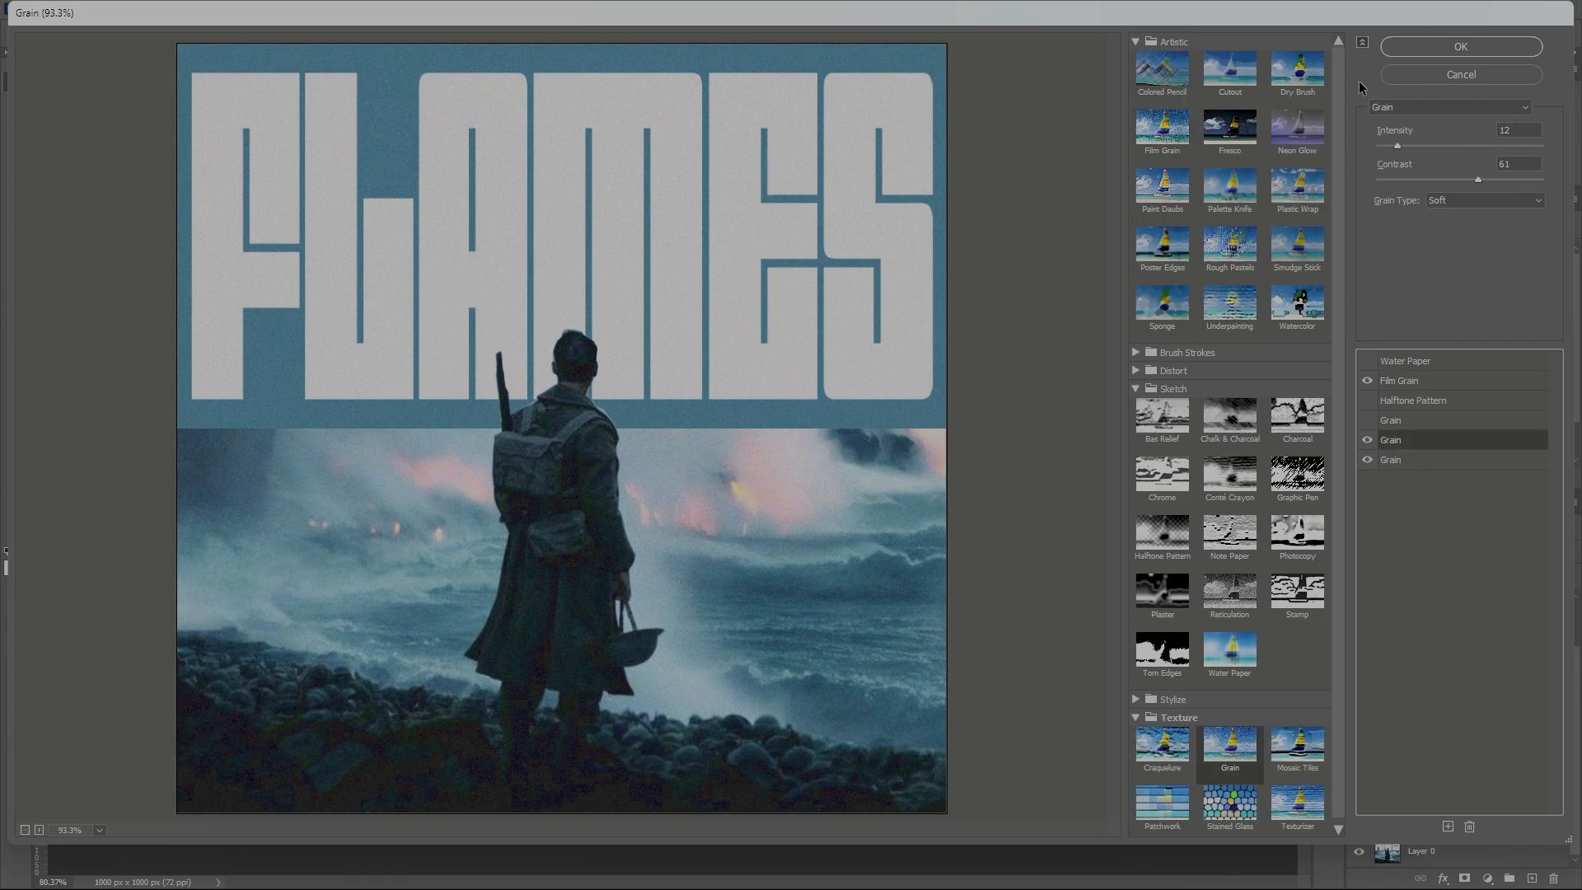
pyautogui.click(1414, 458)
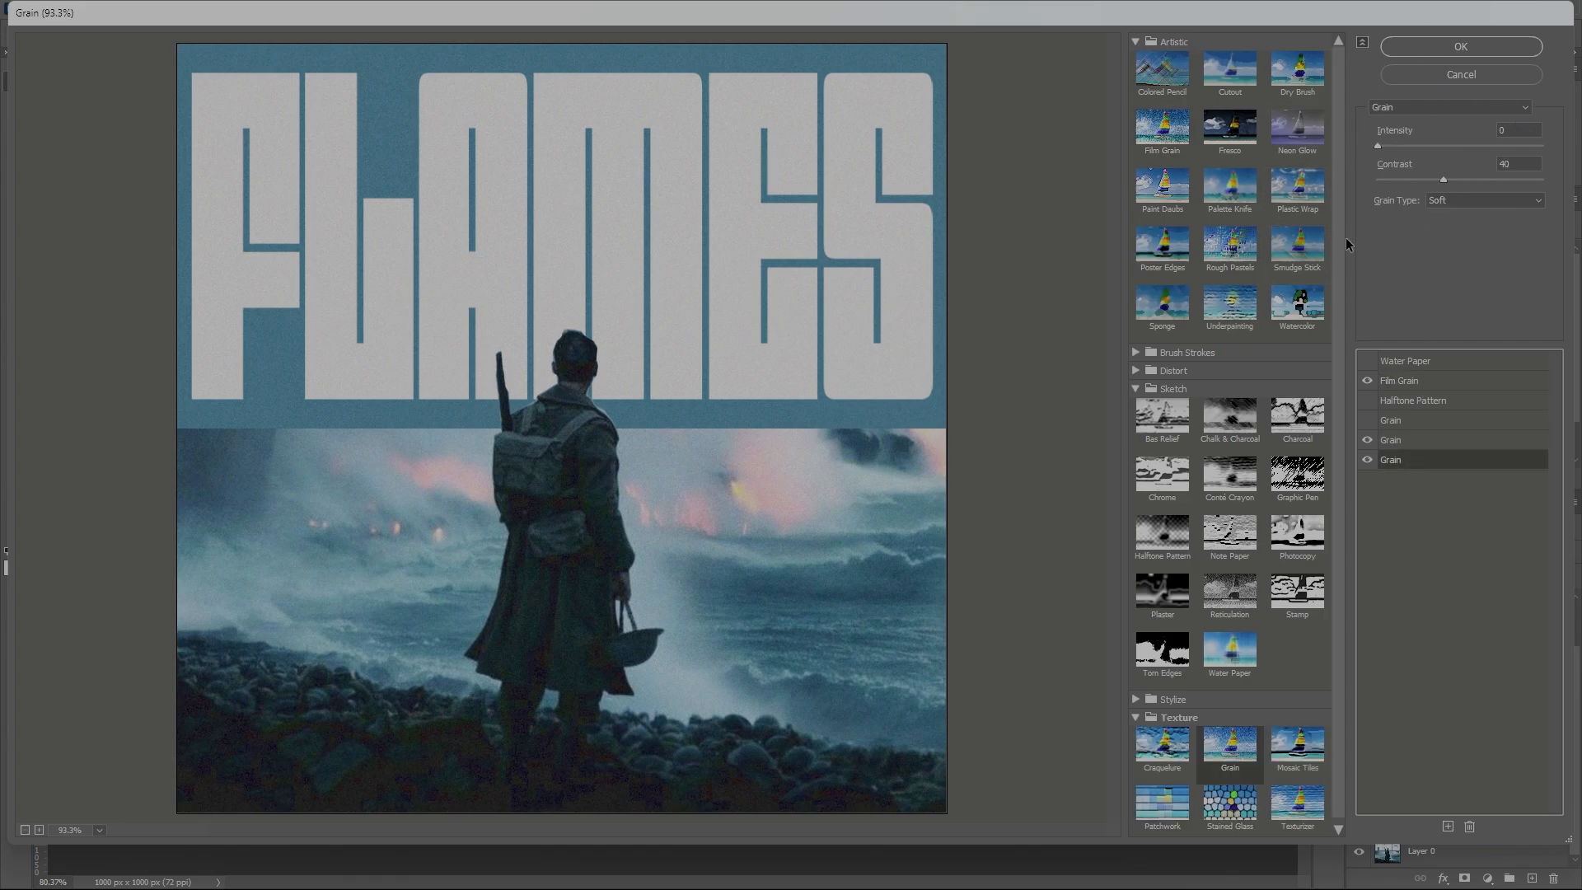
pyautogui.click(1462, 47)
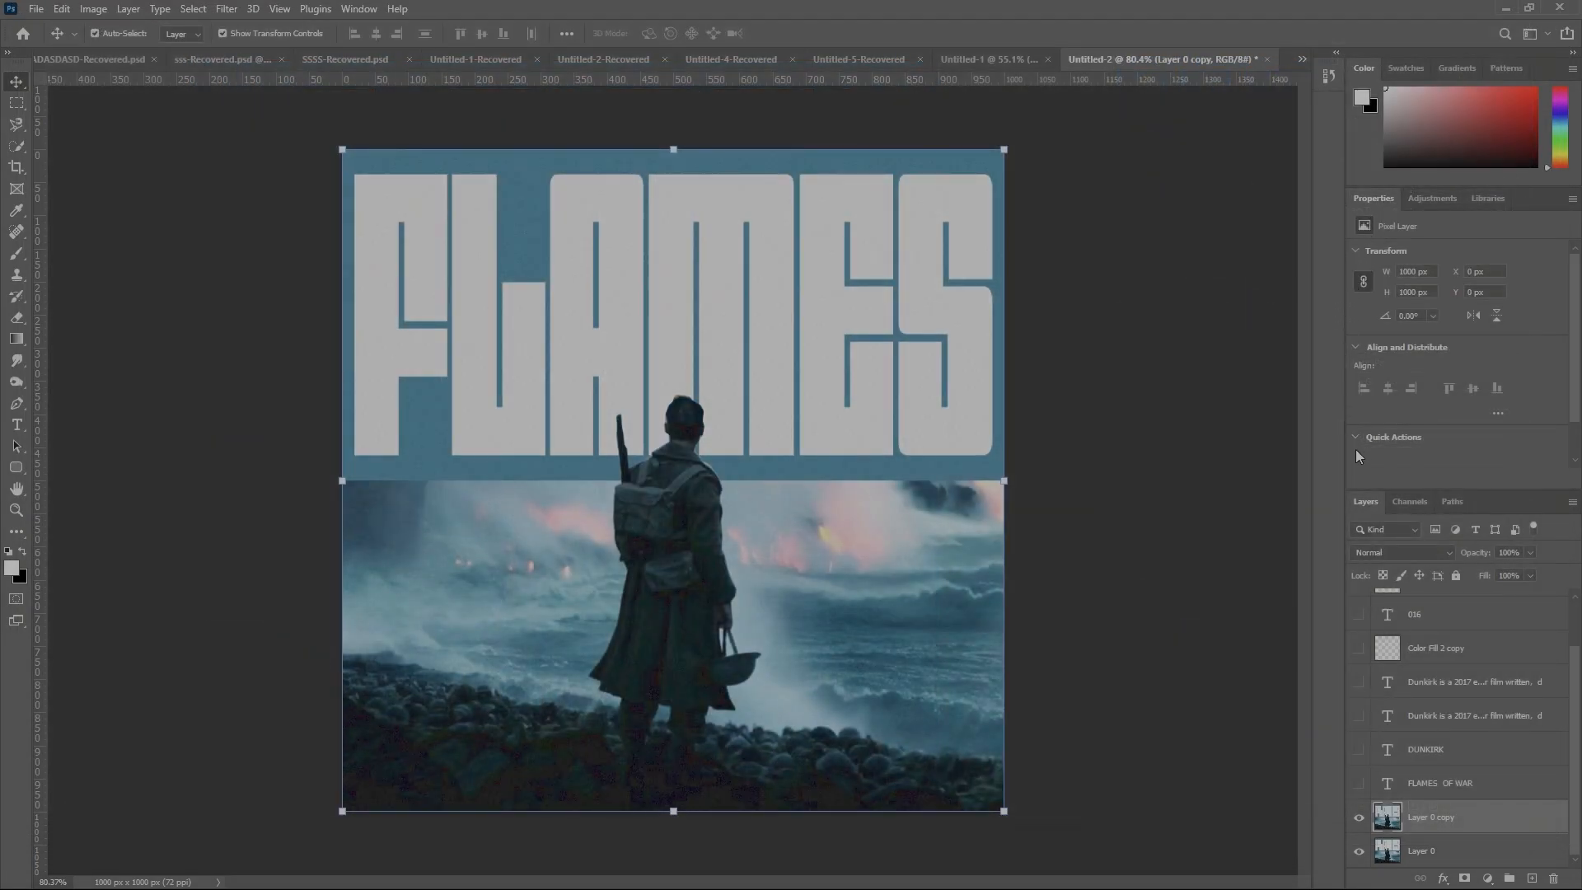
# Duplicate the grained layer and apply the Filter Gallery effects to it with Water Paper enabled at fiber length 8, brightness 75 and contrast 88
pyautogui.hotkey('ctrl', 'j')
pyautogui.click(227, 9)
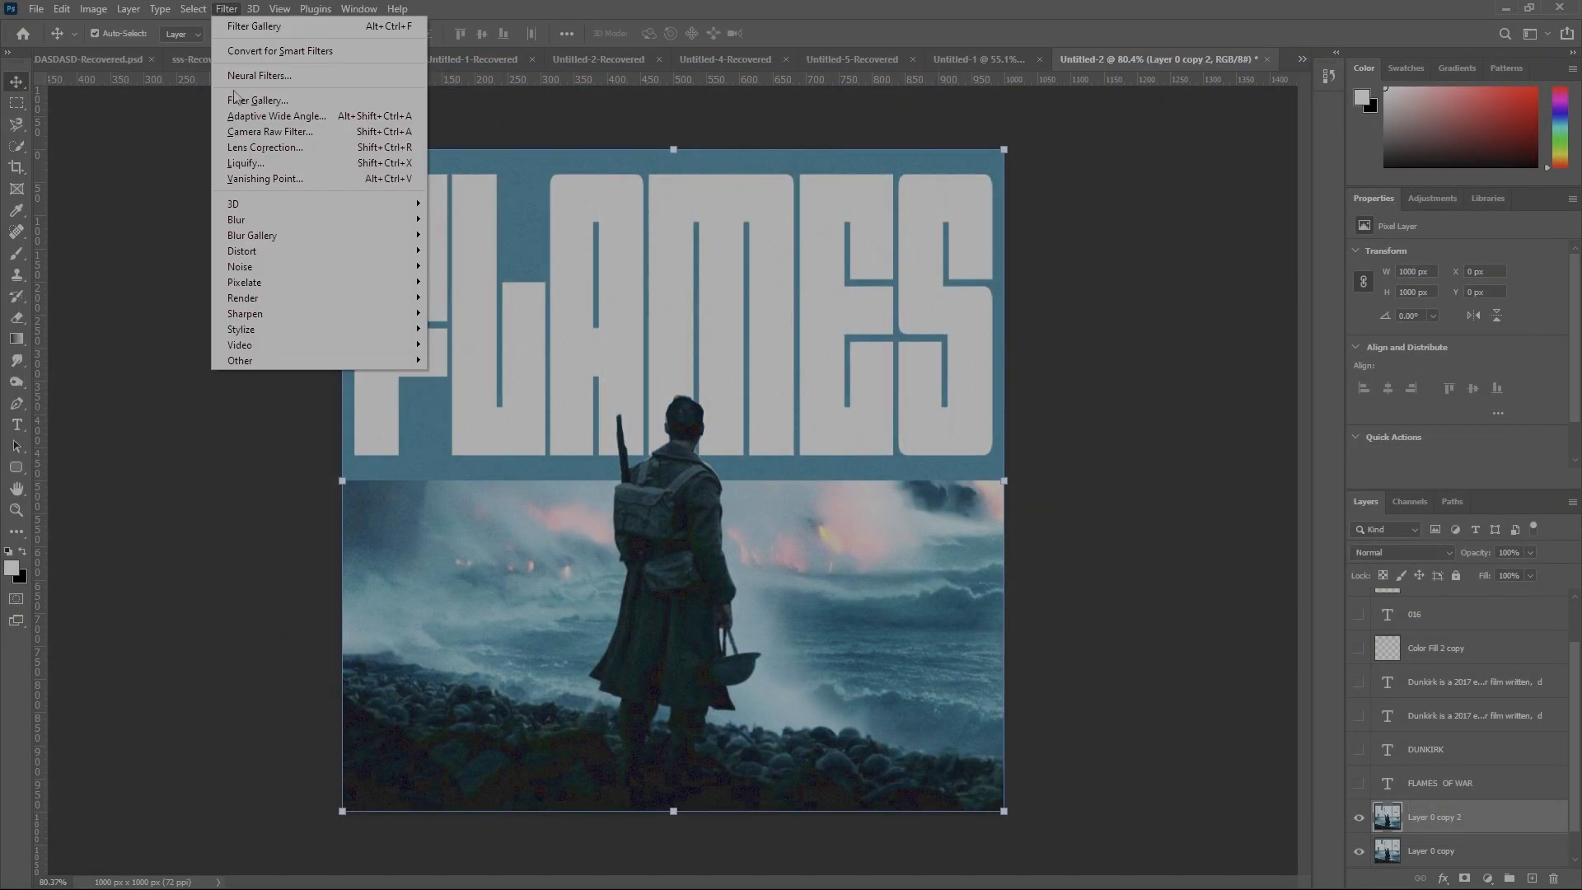
pyautogui.click(260, 102)
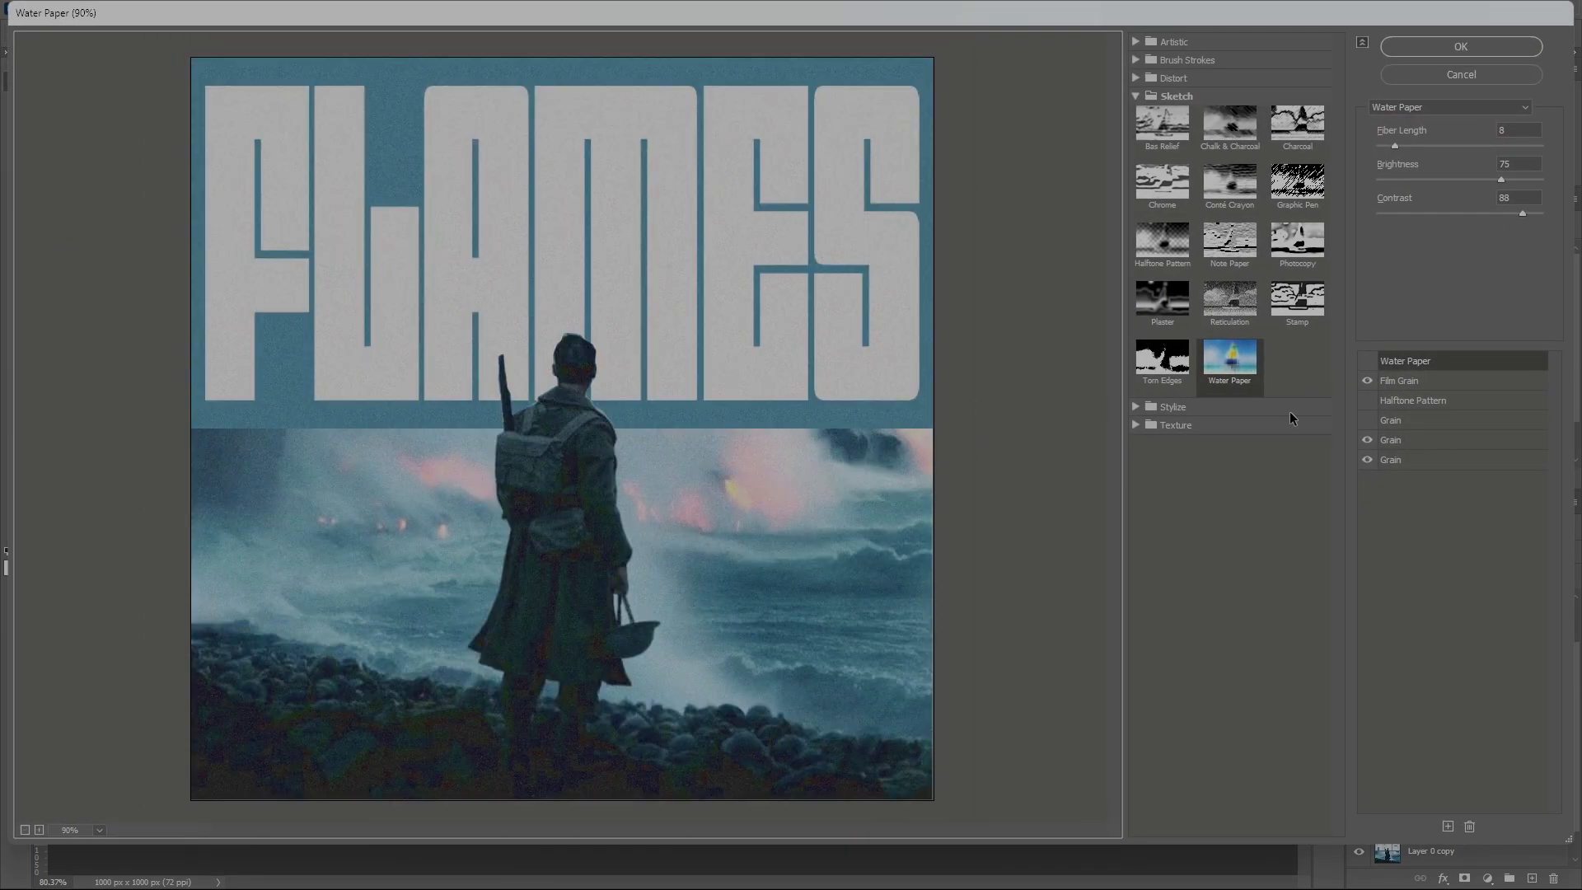
pyautogui.click(1369, 361)
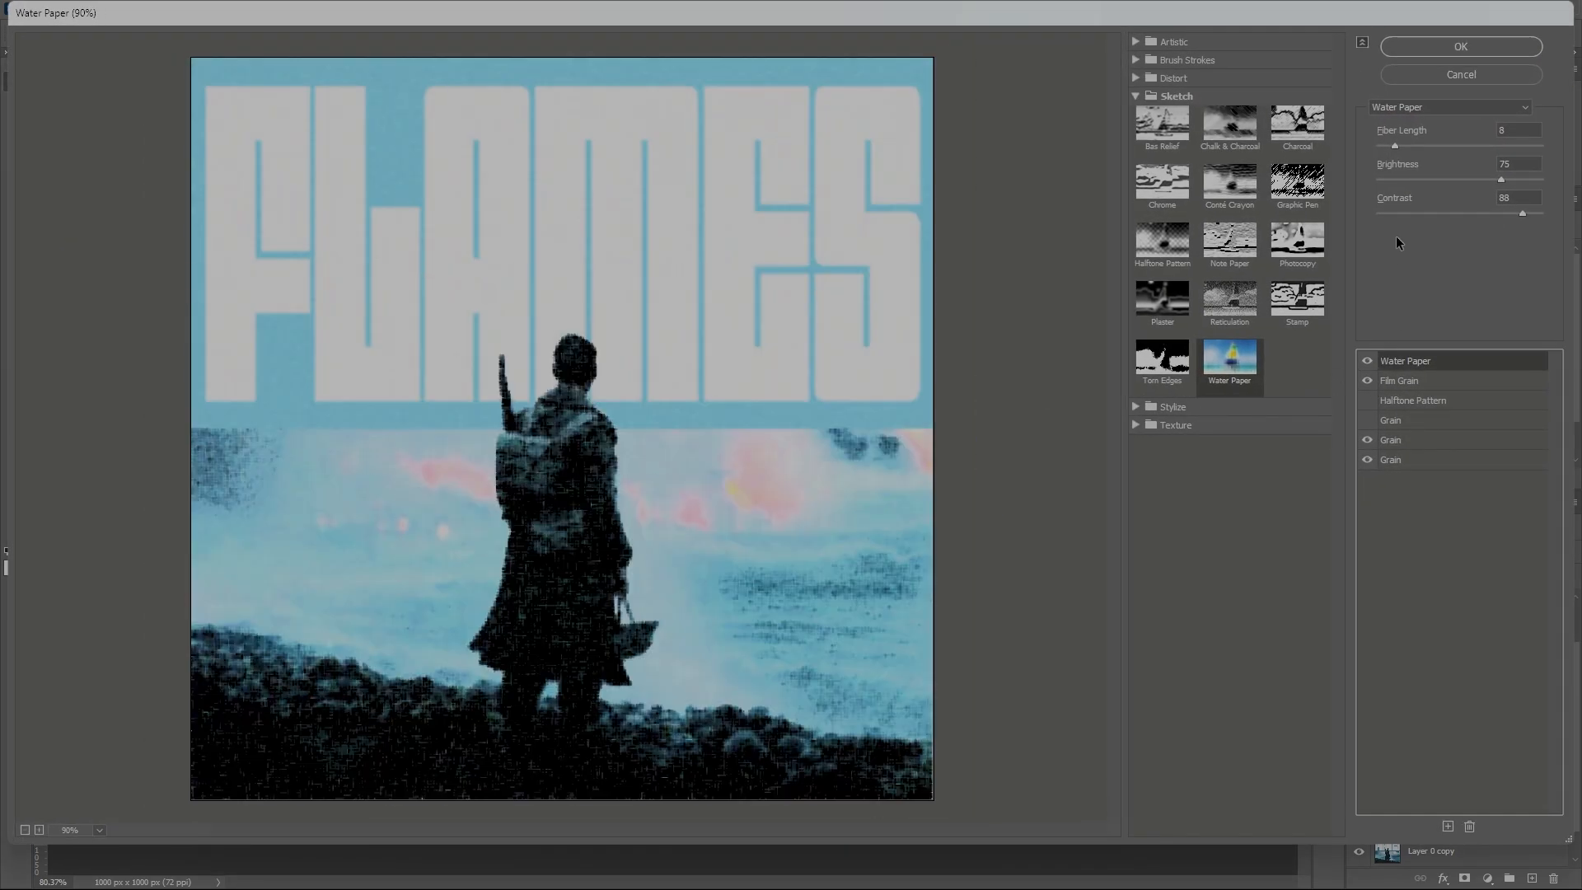
pyautogui.click(1460, 48)
# Set the Water Paper layer's blending mode to Soft Light and its fill to 46%, comparing the artwork with and without it
pyautogui.click(1401, 552)
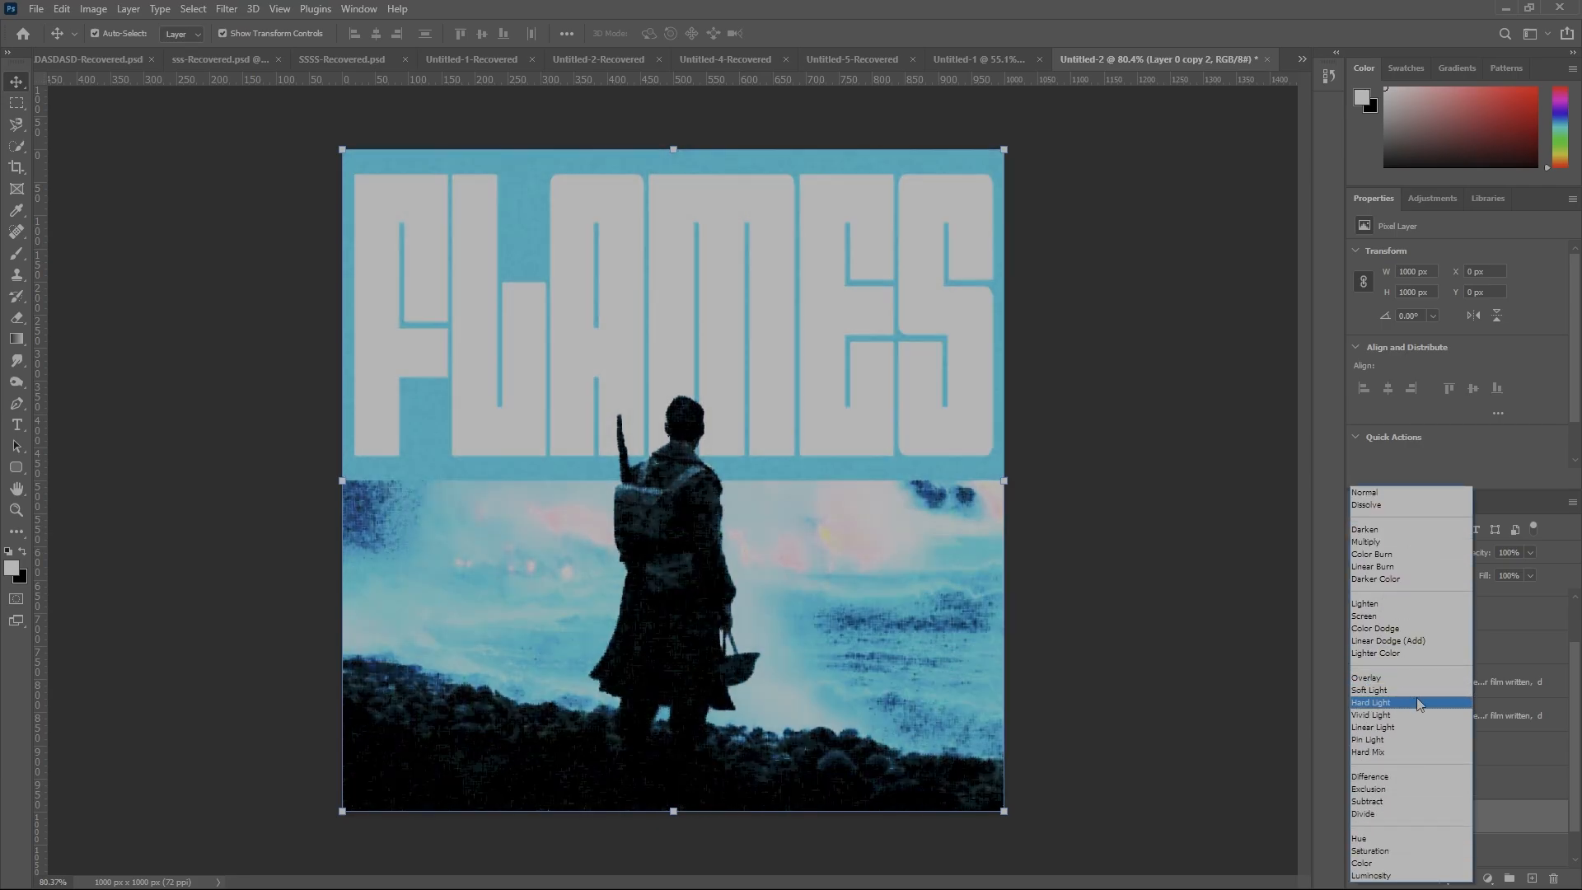
pyautogui.click(1421, 699)
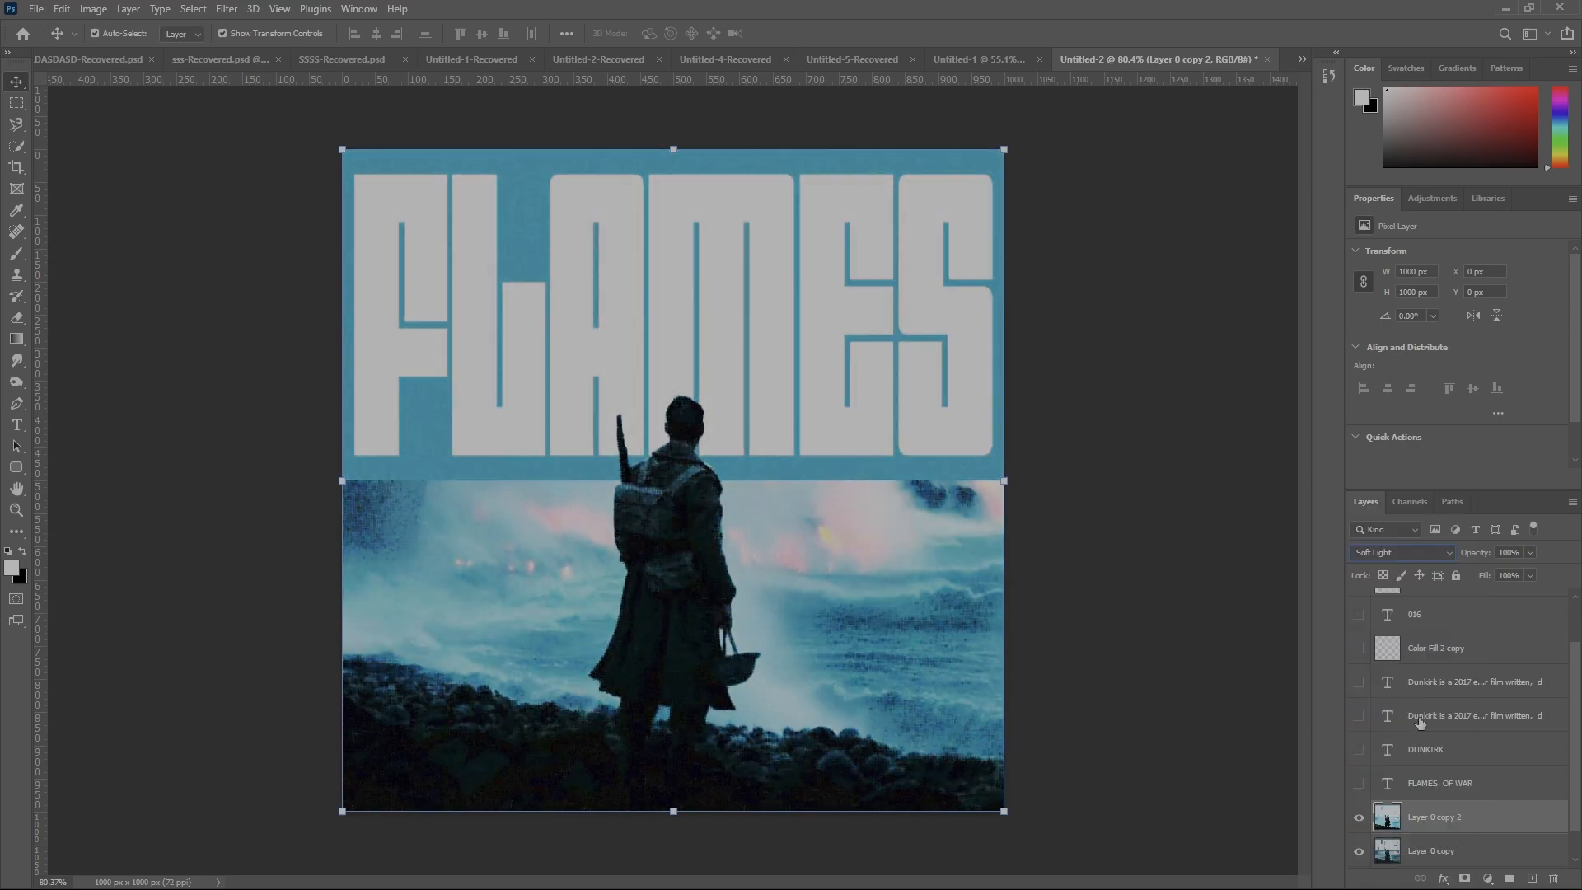
pyautogui.click(1359, 818)
pyautogui.click(1359, 818)
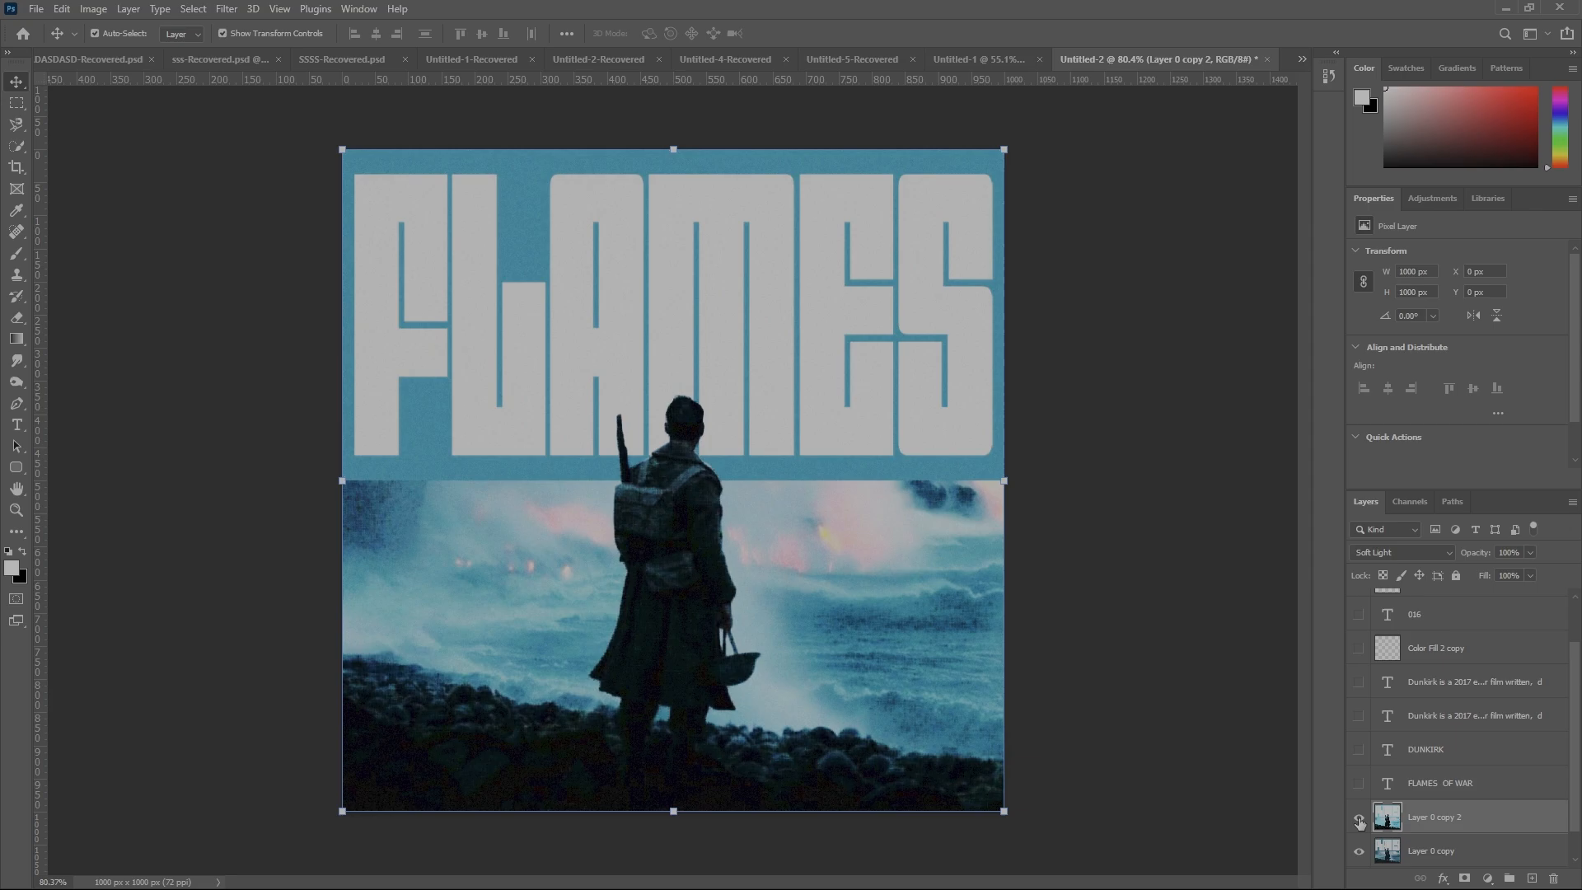
pyautogui.click(1530, 574)
pyautogui.click(1480, 597)
pyautogui.click(1260, 625)
pyautogui.scroll(3, 1021, 669)
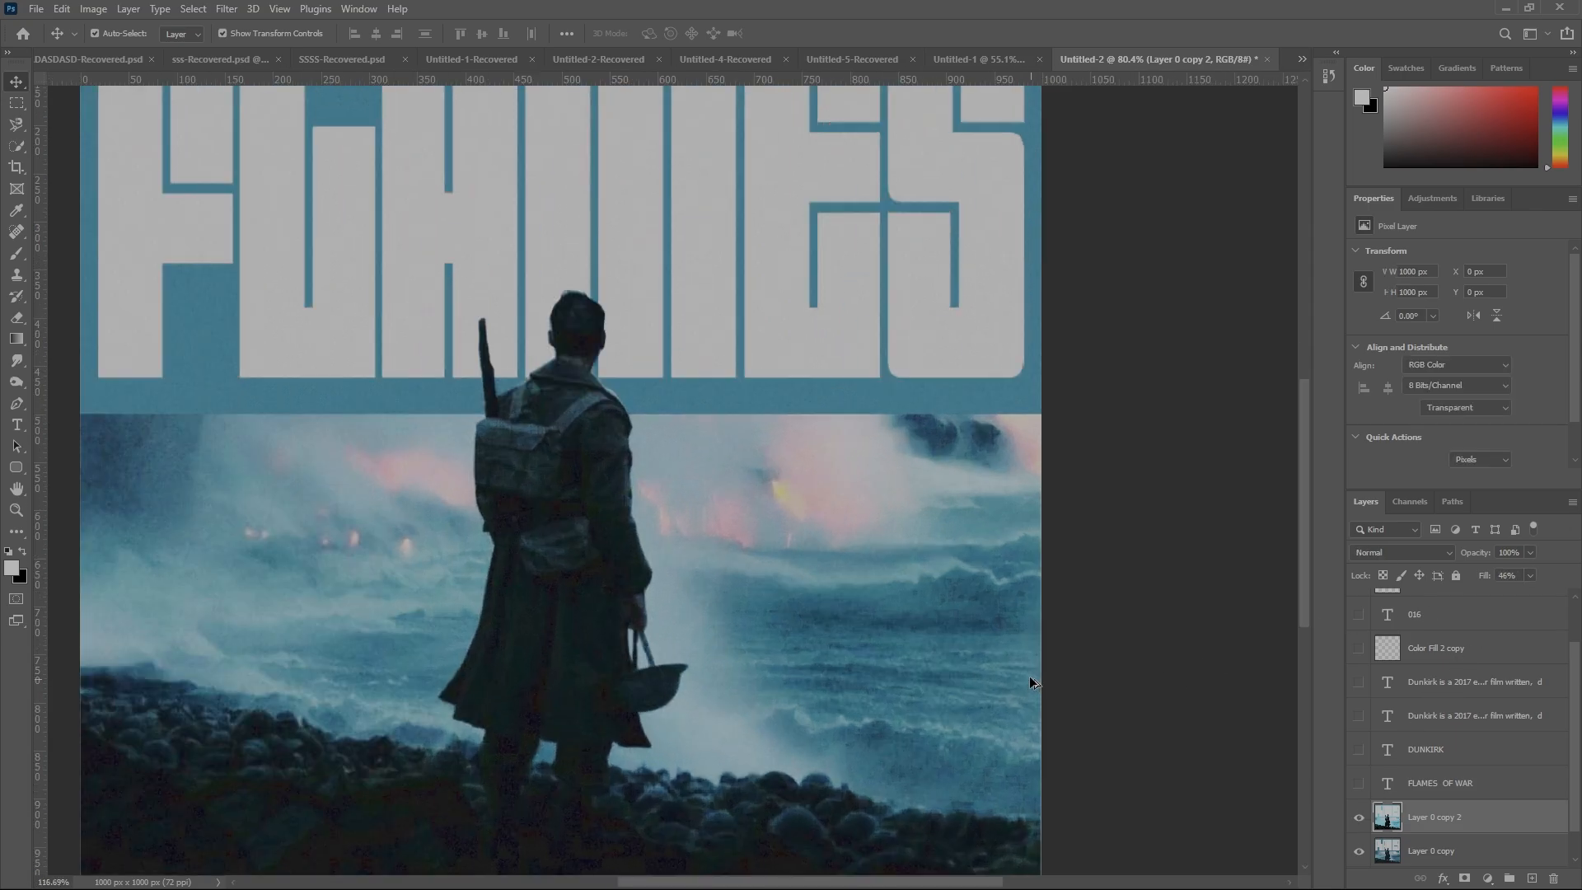
pyautogui.scroll(-3, 1015, 666)
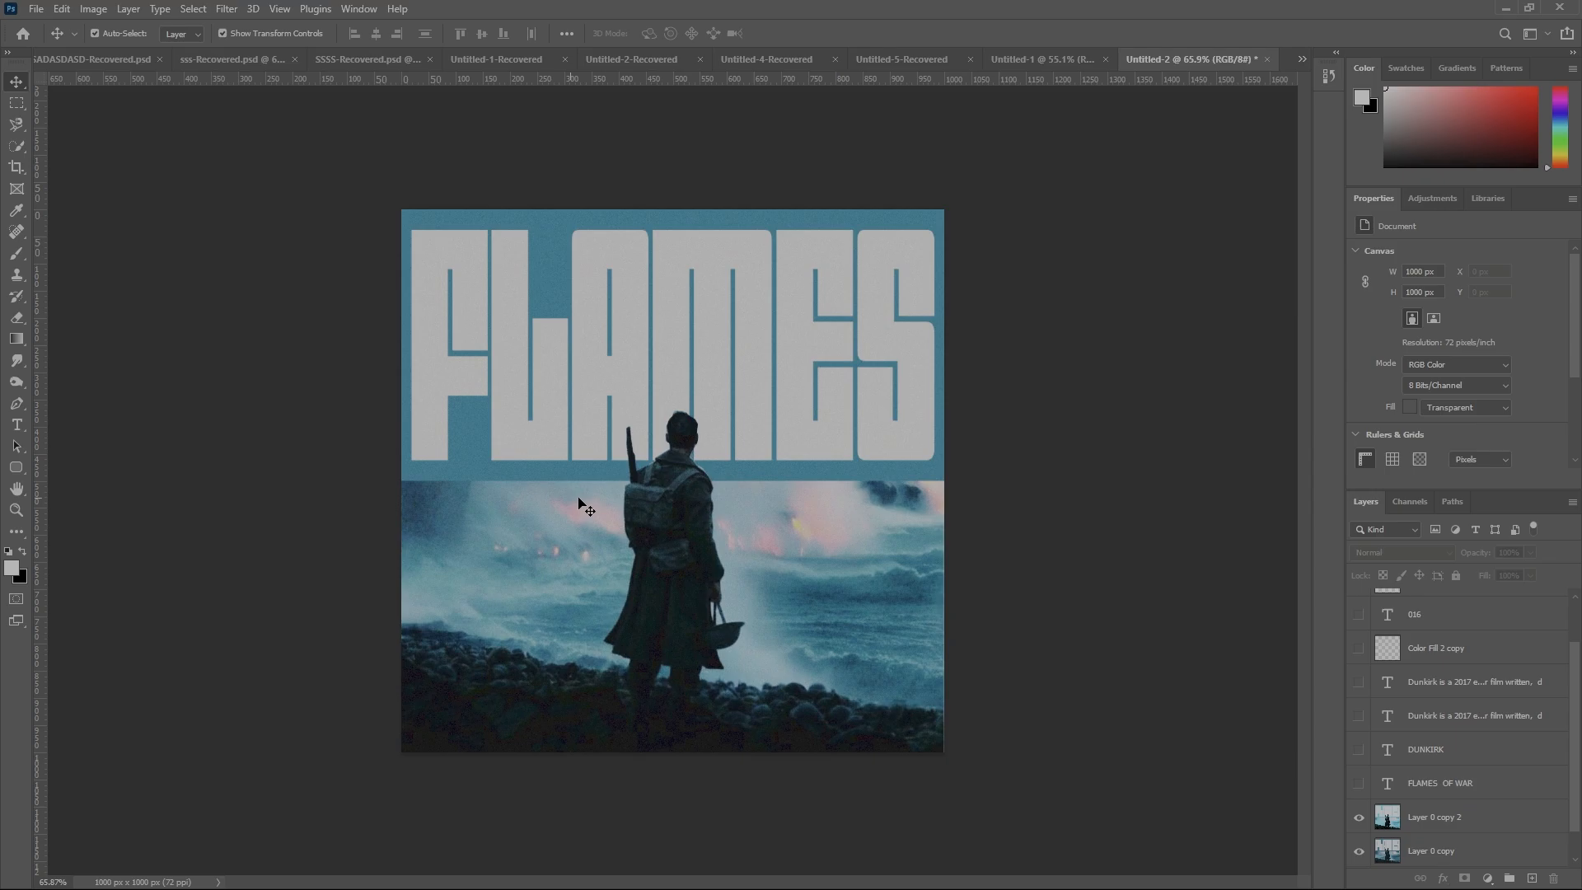
pyautogui.scroll(5, 557, 470)
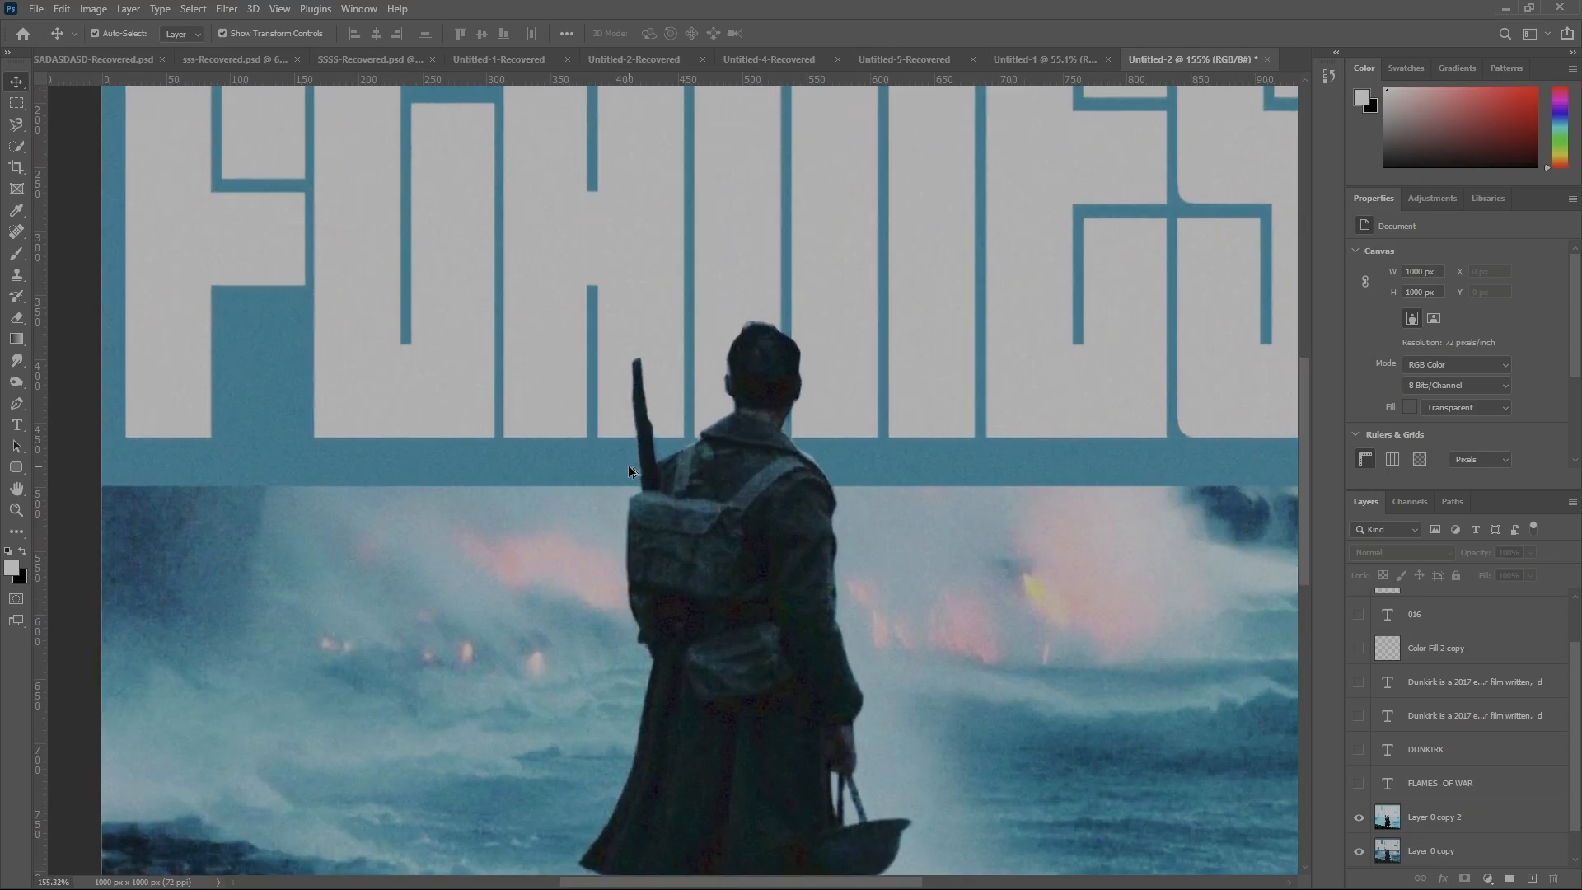
# Merge all visible layers, including the labels, descriptions and badges, into a single layer
pyautogui.scroll(3, 629, 465)
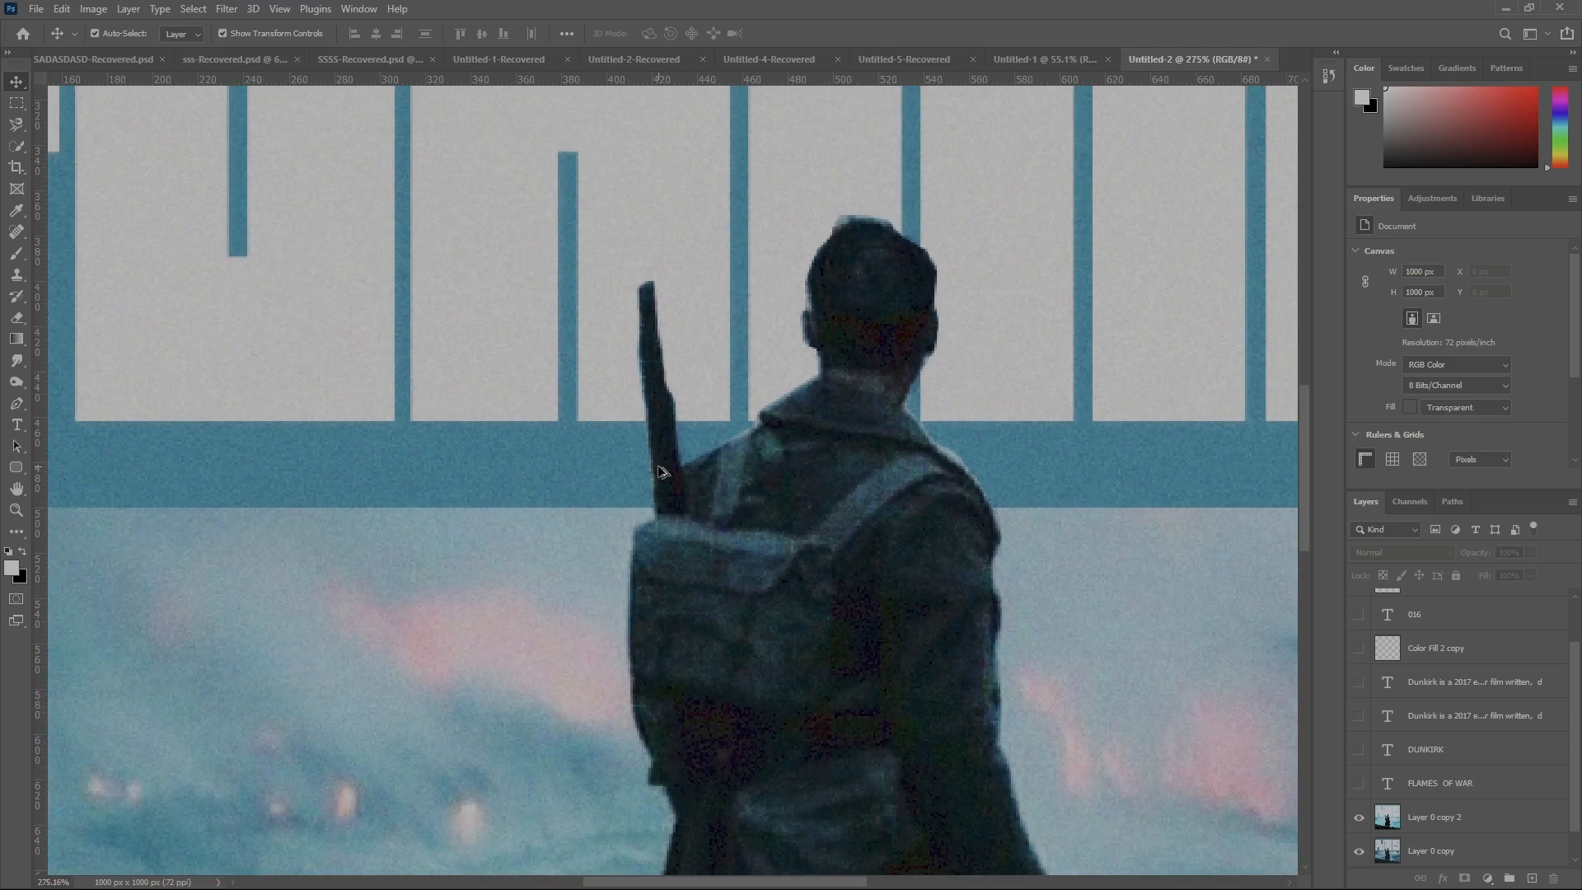
pyautogui.scroll(-8, 661, 471)
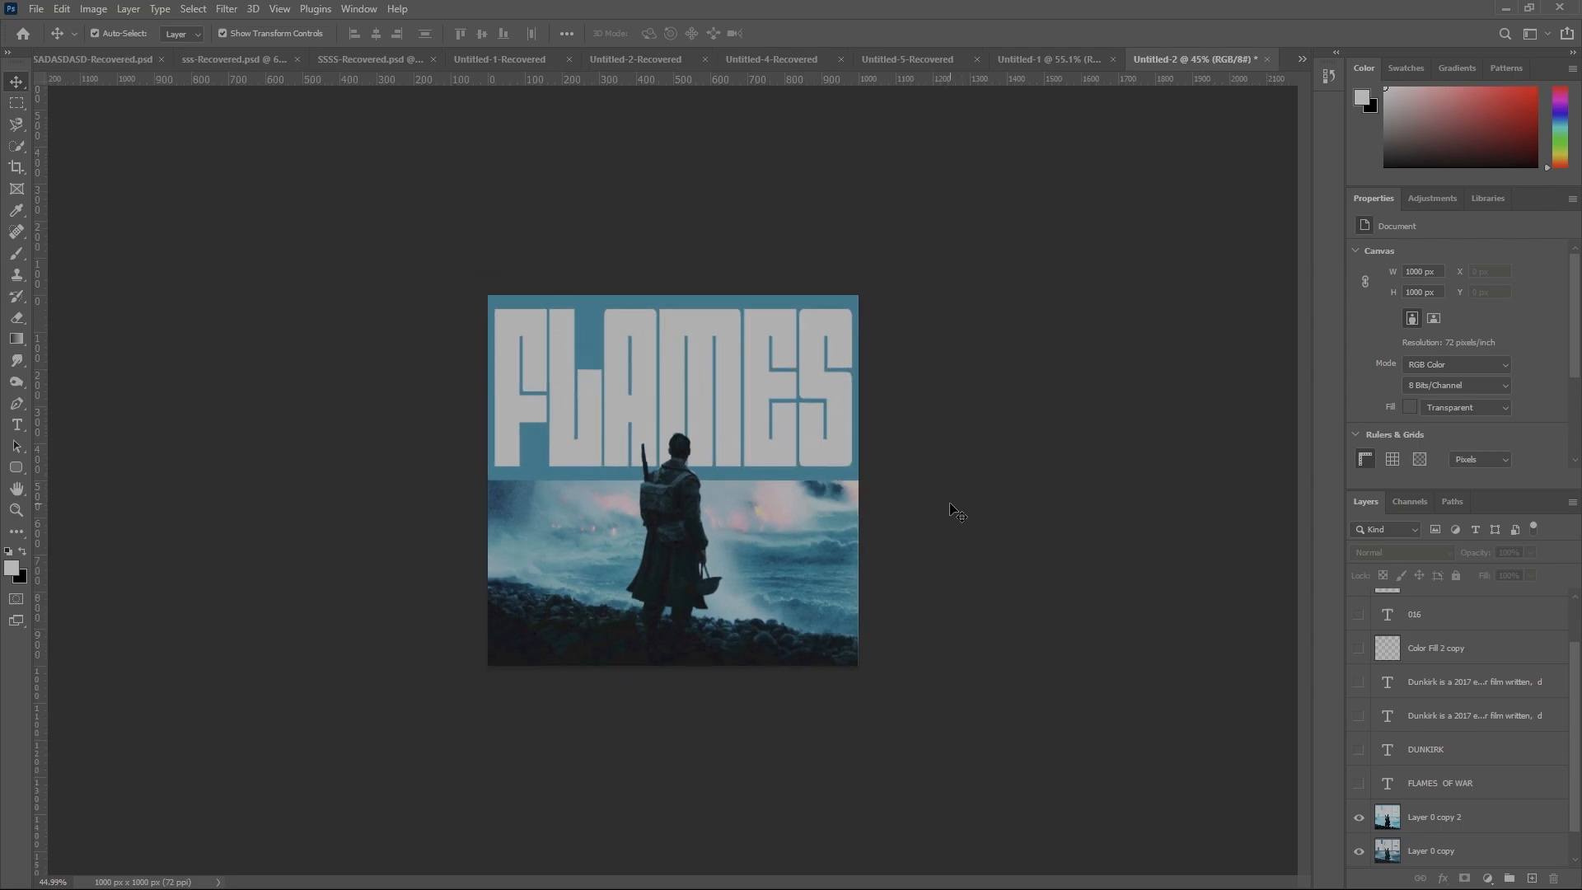
pyautogui.scroll(1, 956, 511)
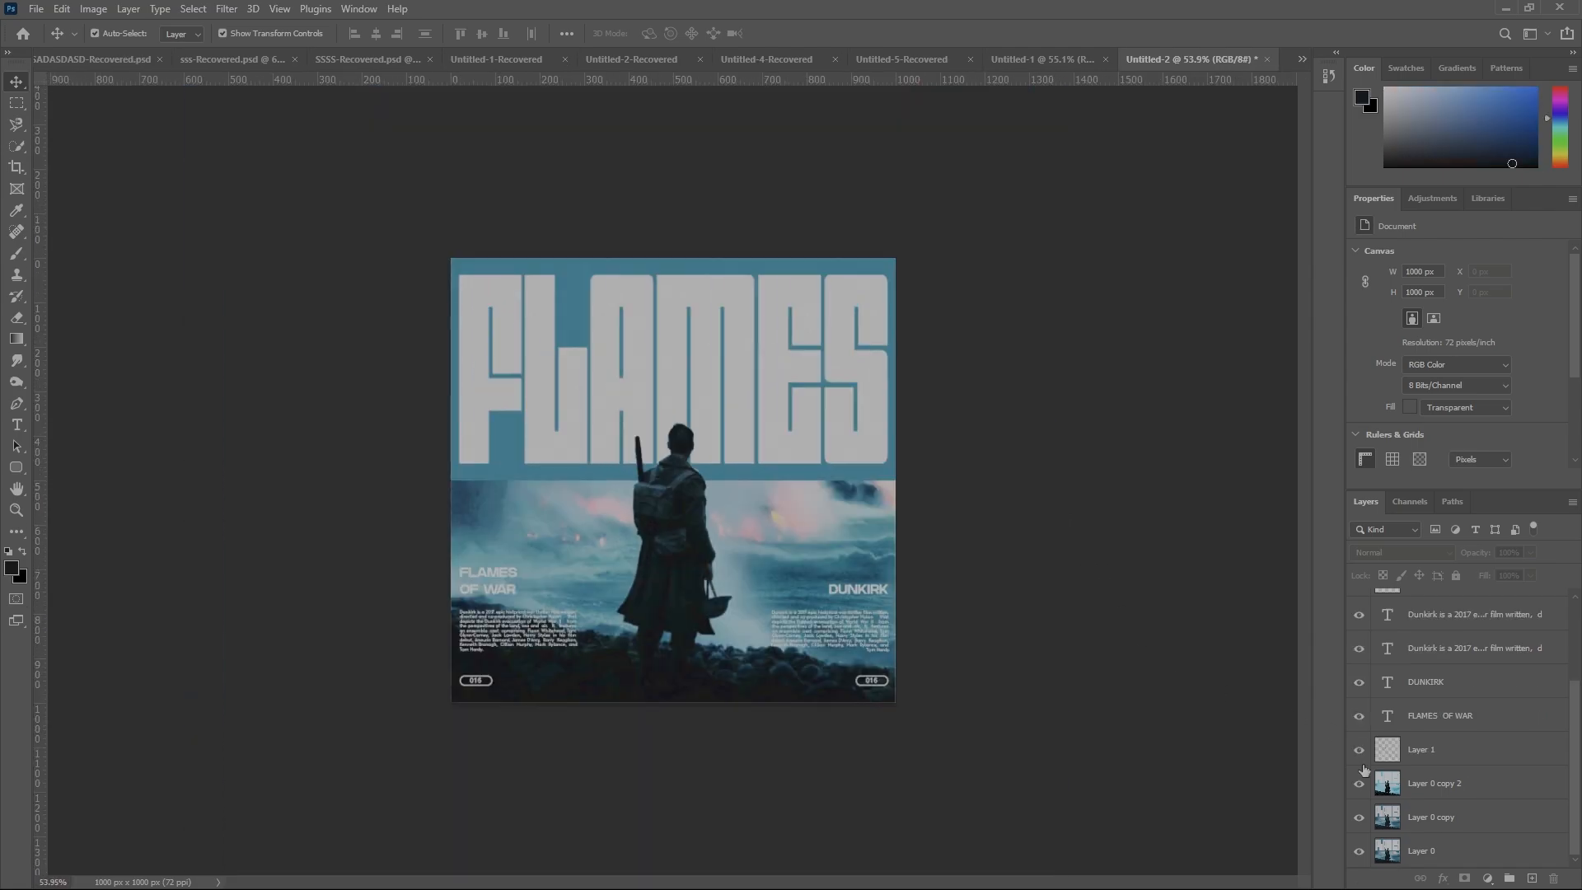
pyautogui.rightClick(1443, 751)
pyautogui.click(1399, 557)
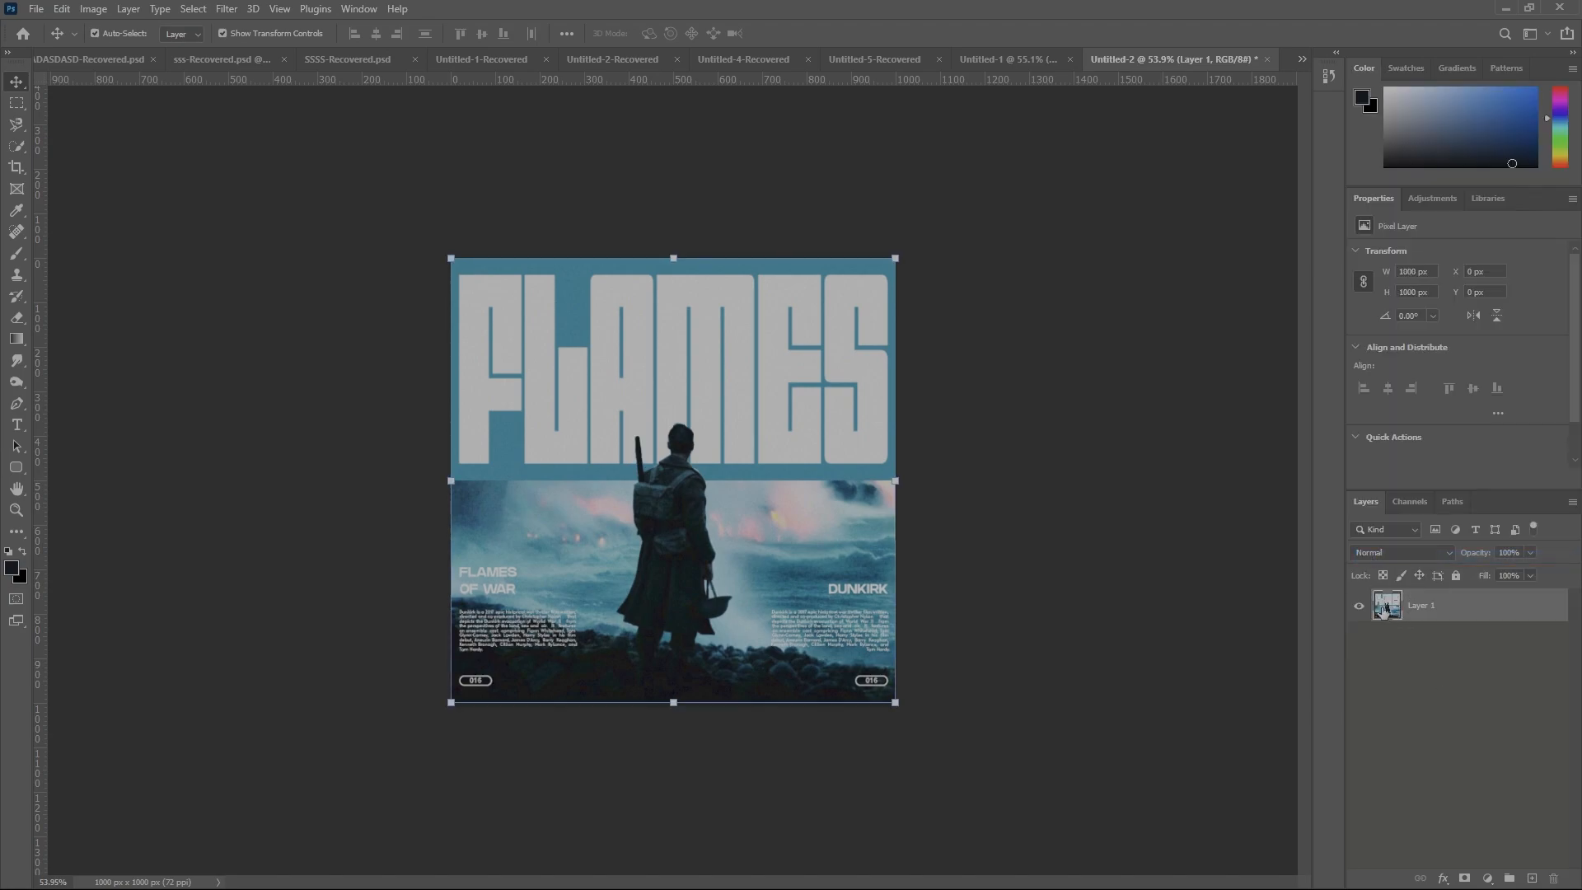
# Apply a light Add Noise filter with Gaussian distribution and Monochromatic enabled to the merged poster layer, and check the grain up close
pyautogui.scroll(1, 612, 320)
pyautogui.click(224, 10)
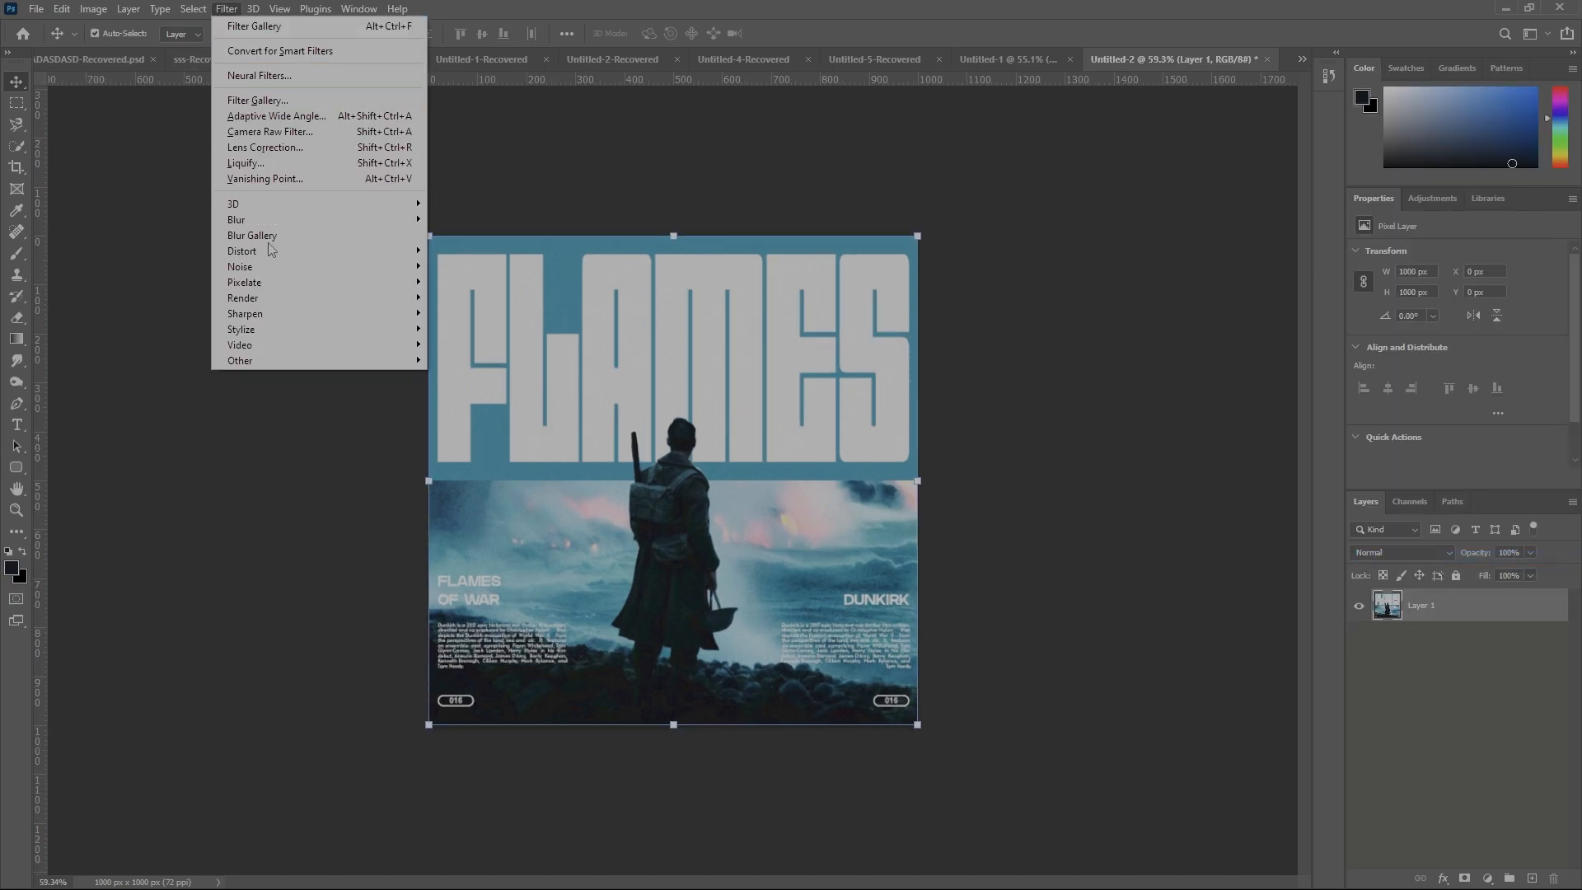
pyautogui.moveTo(255, 262)
pyautogui.click(462, 261)
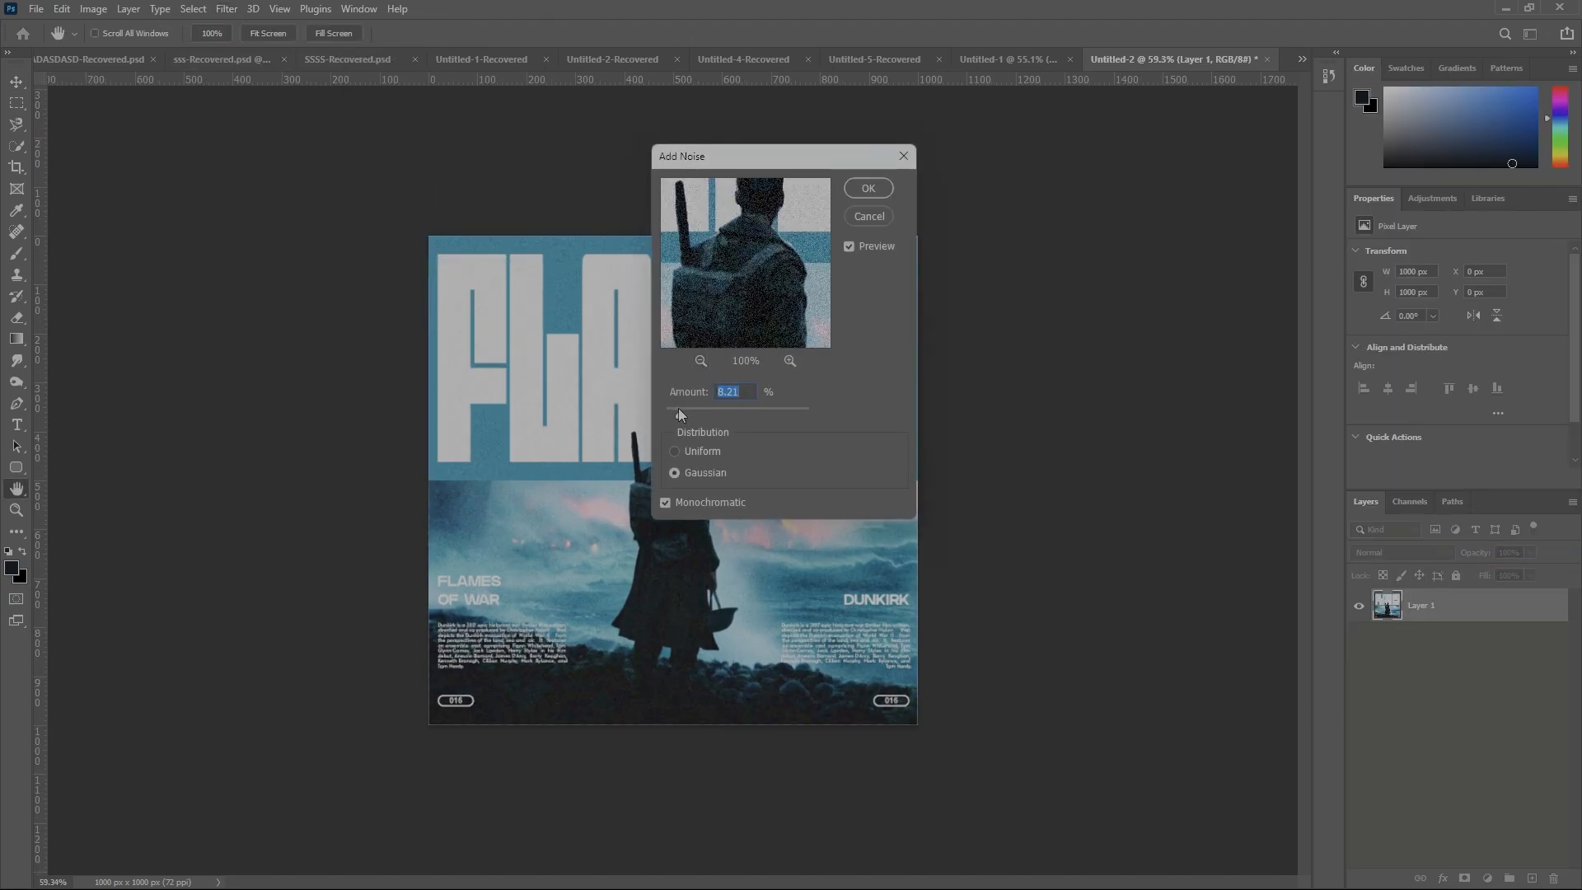
pyautogui.moveTo(678, 410); pyautogui.dragTo(679, 418)
pyautogui.click(869, 188)
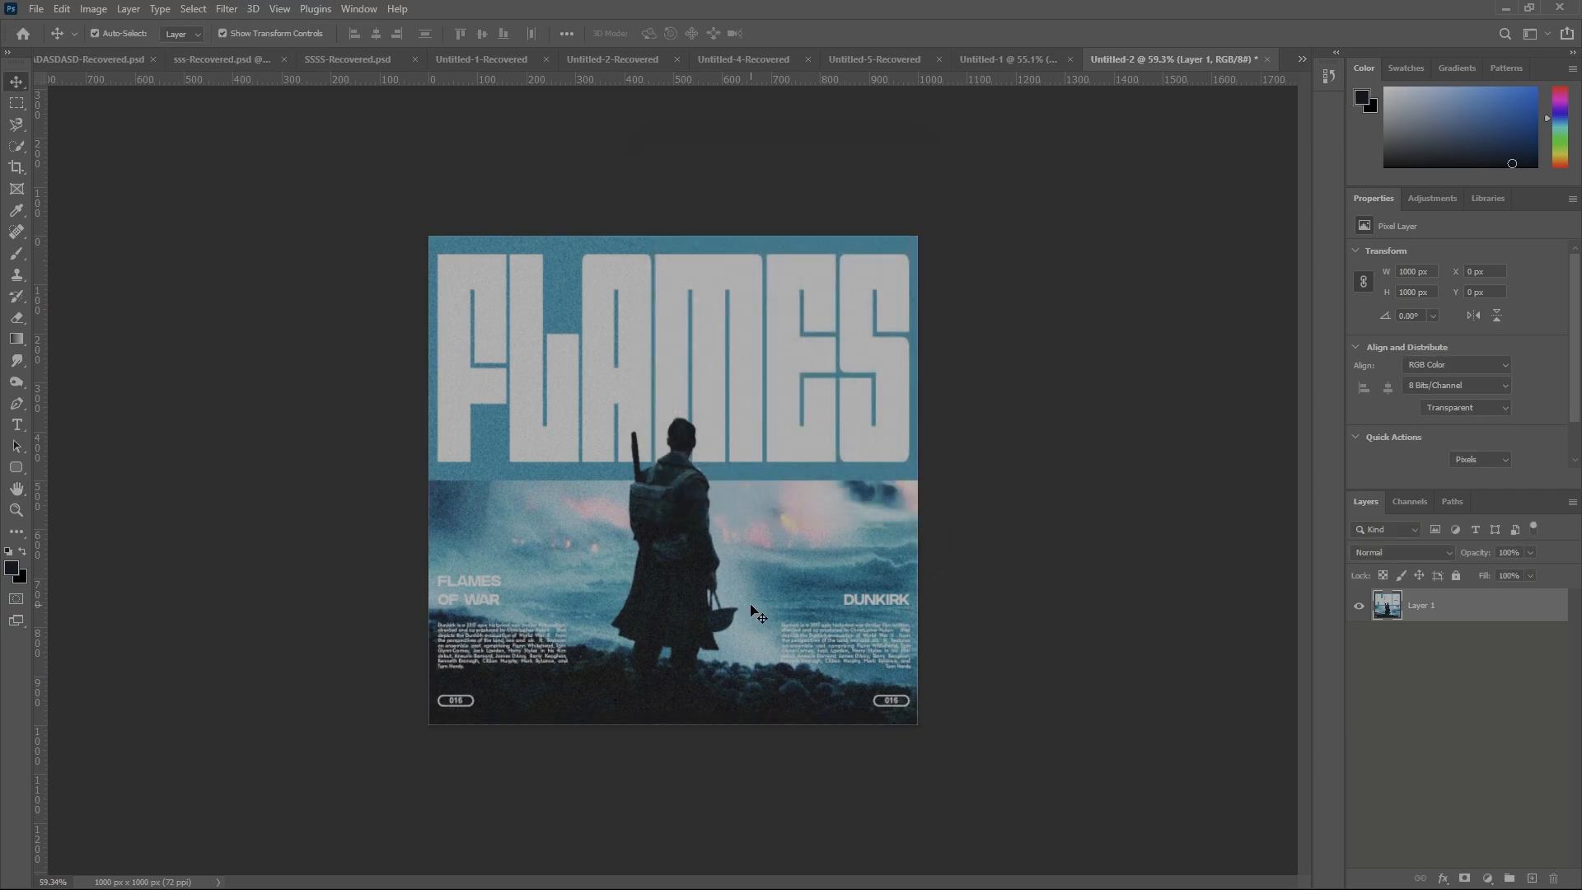
pyautogui.scroll(4, 636, 405)
pyautogui.scroll(-3, 591, 336)
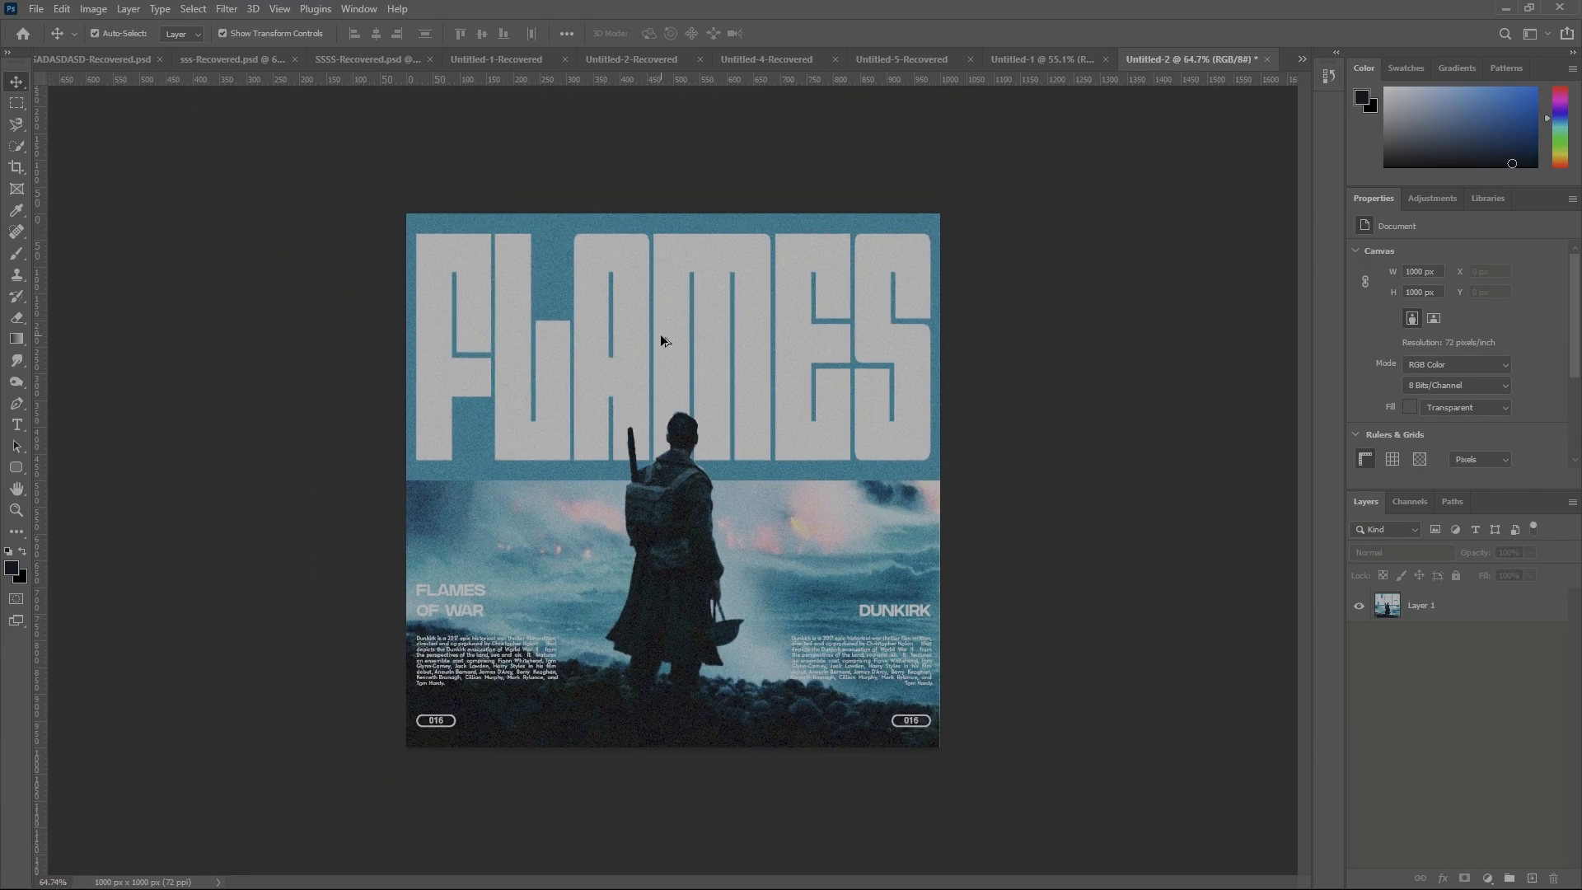